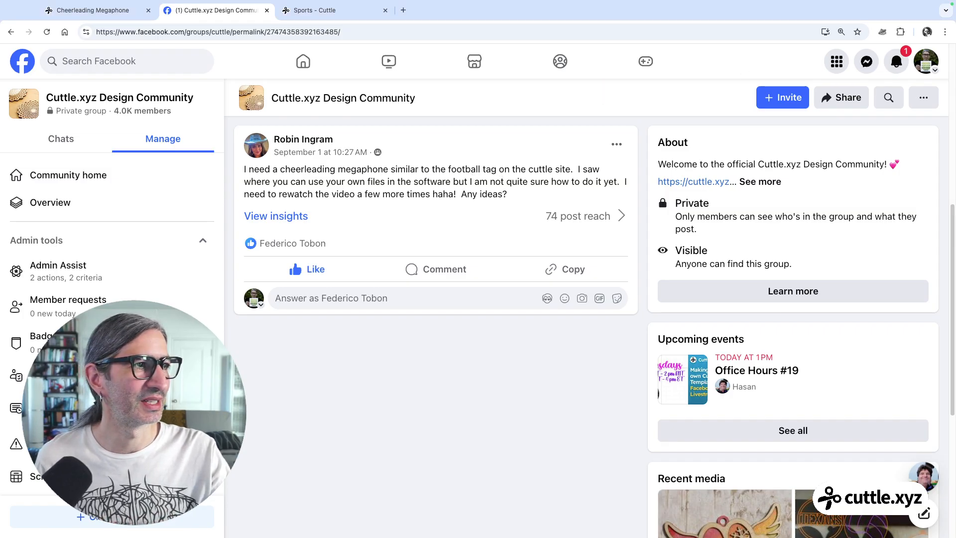
Step: Switch to Cuttle and browse the Sports category of the template library
left_click(323, 12)
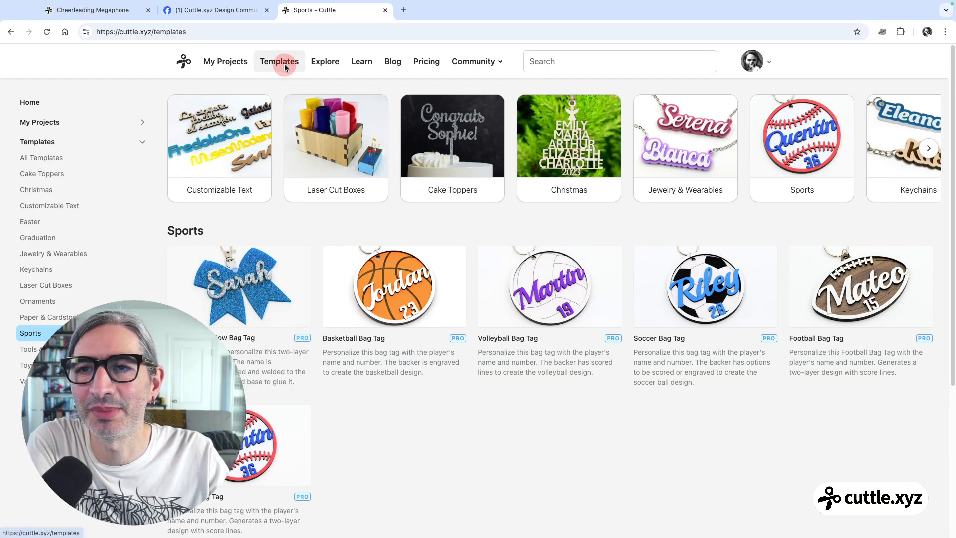
left_click(287, 63)
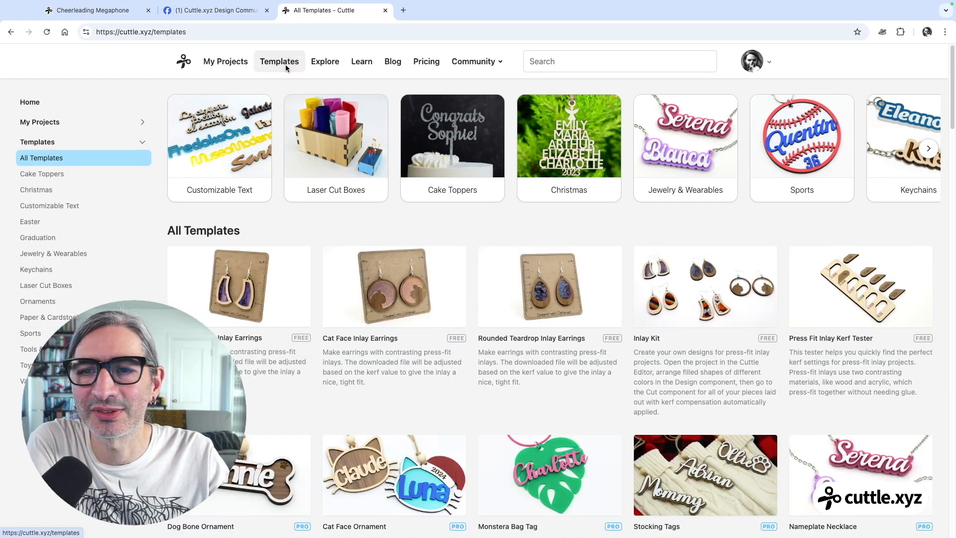
left_click(793, 144)
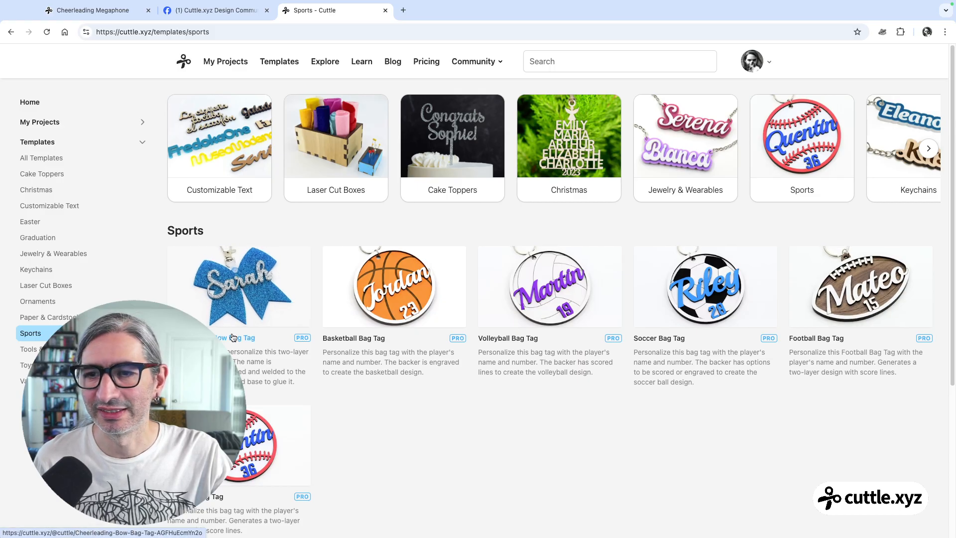
Step: Review the community post requesting a cheerleading megaphone on Facebook and return to the Cuttle Sports templates
left_click(249, 12)
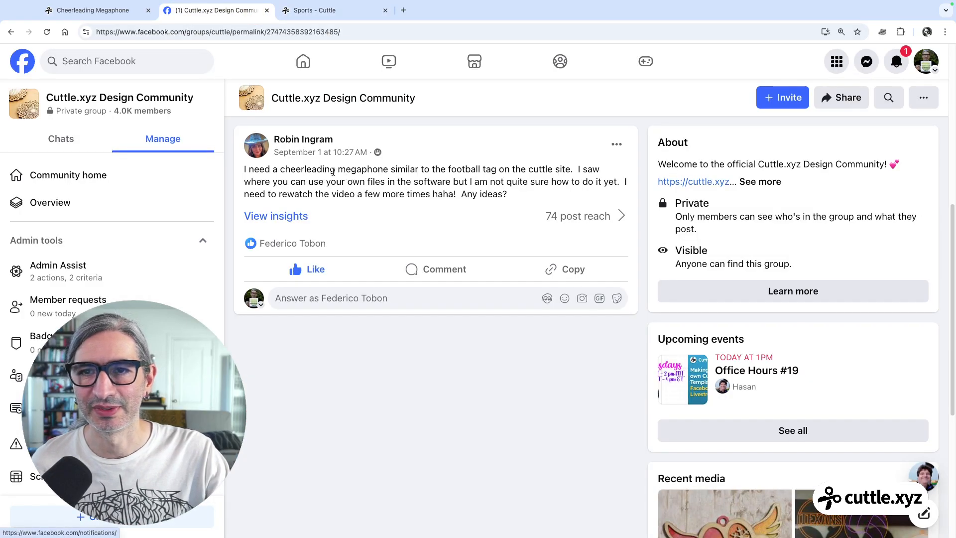
left_click_drag(336, 170, 378, 170)
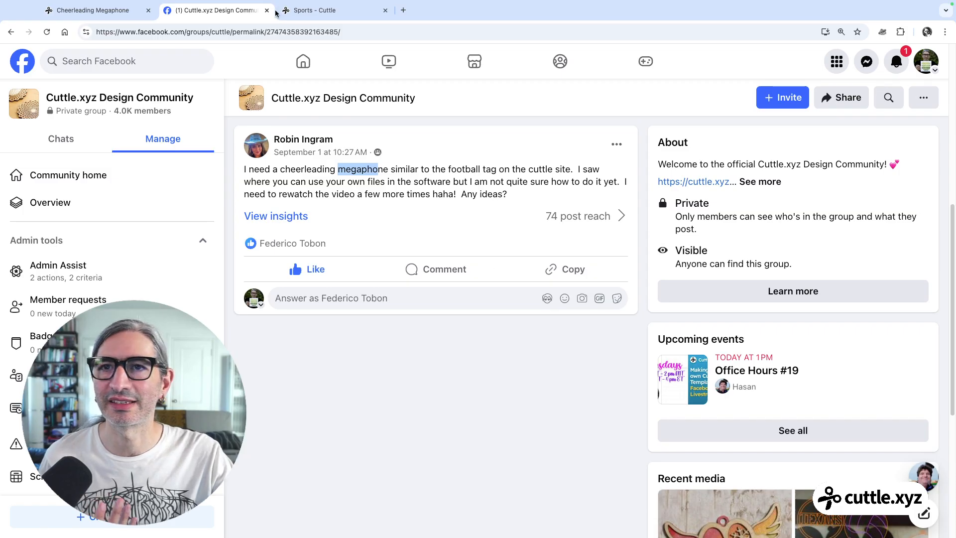
left_click(314, 10)
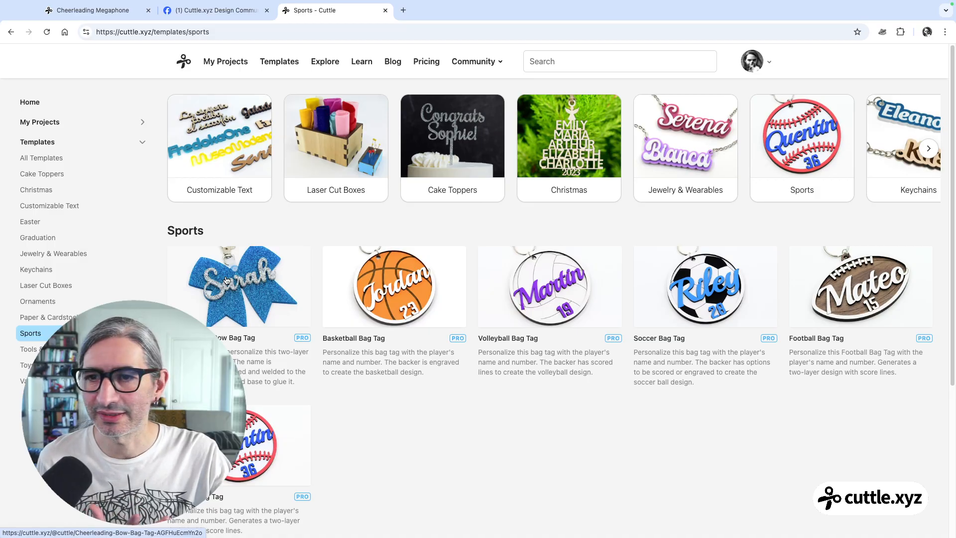
Step: Open the Cheerleading Bow Bag Tag template in the Cuttle Editor and inspect its Name, Backer and Backer Design components
left_click(247, 282)
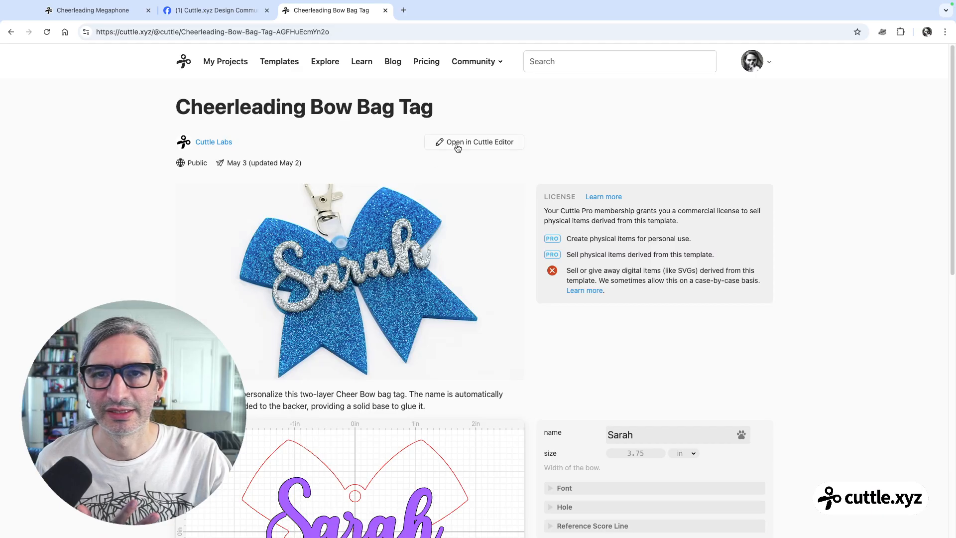
left_click(456, 144)
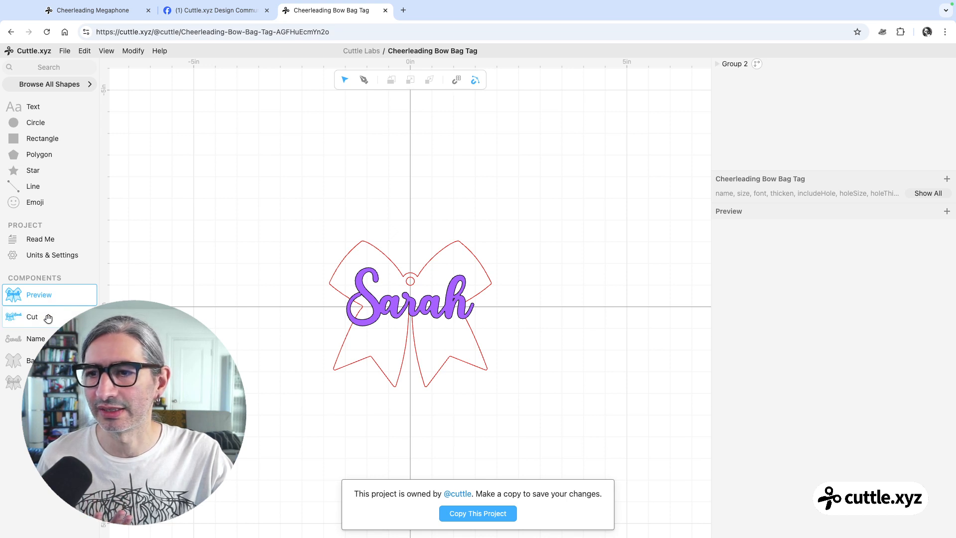
left_click(45, 339)
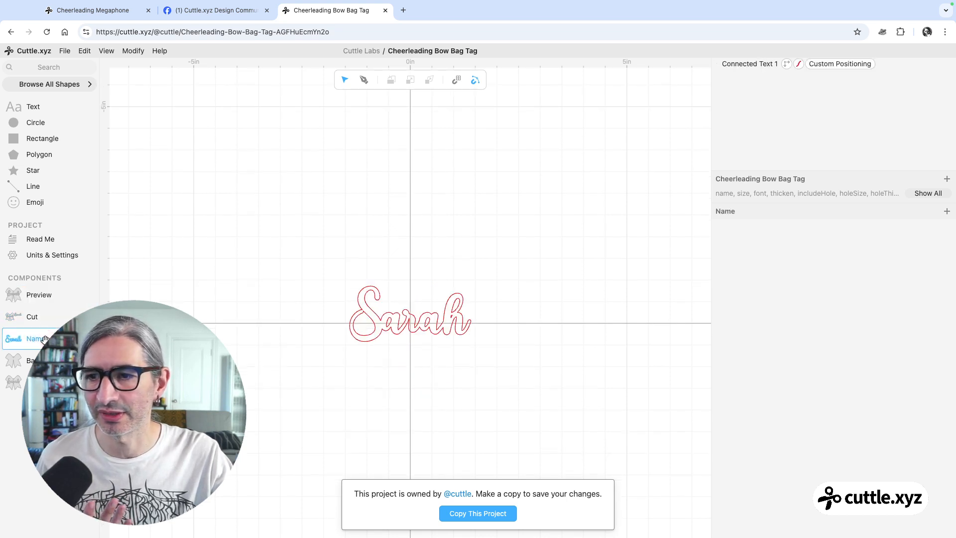
left_click(15, 381)
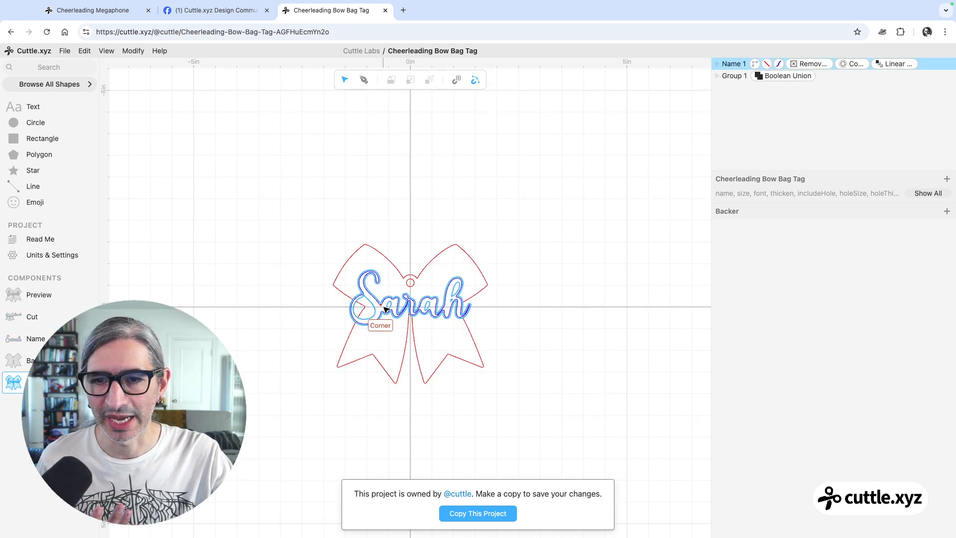
left_click(50, 360)
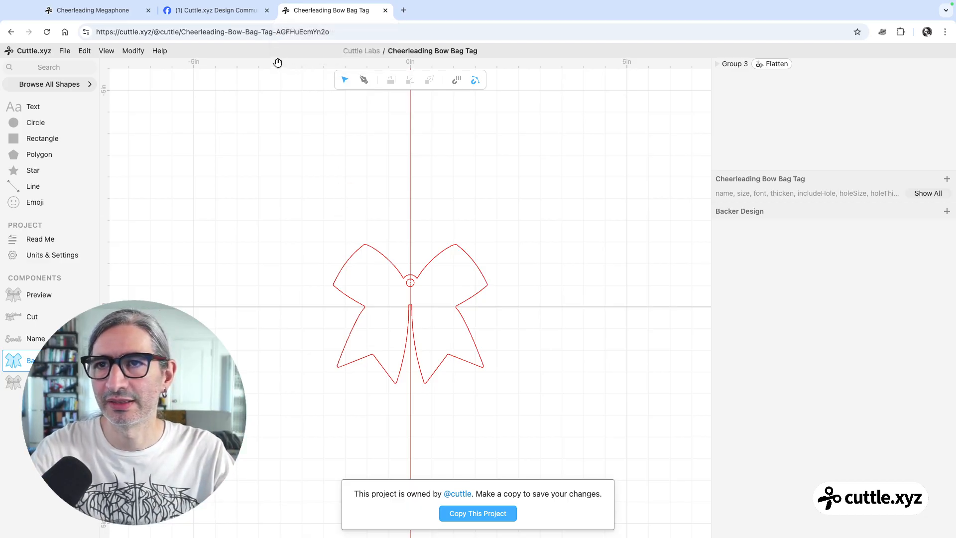
Step: Return to the Sports templates and open the Baseball Bag Tag in the Cuttle Editor
key("alt+Left")
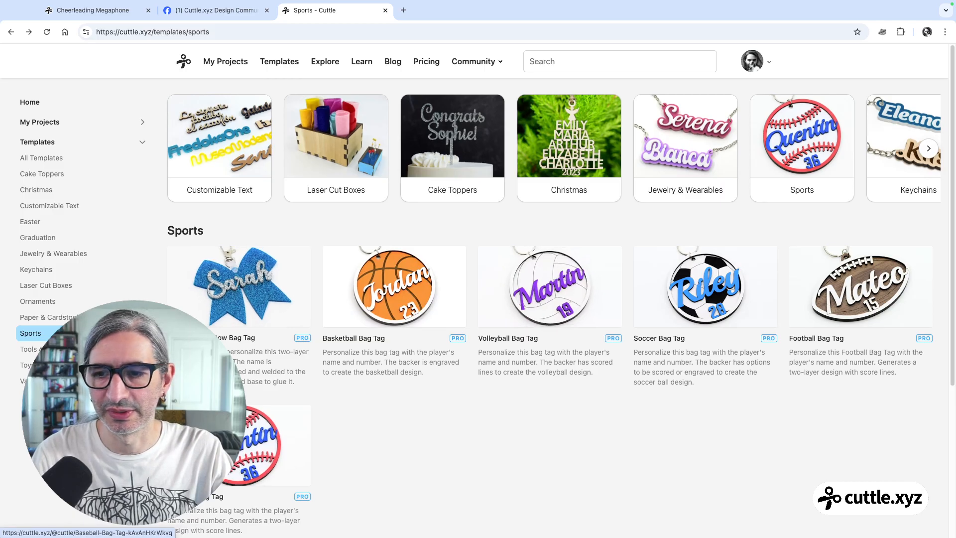
left_click(239, 448)
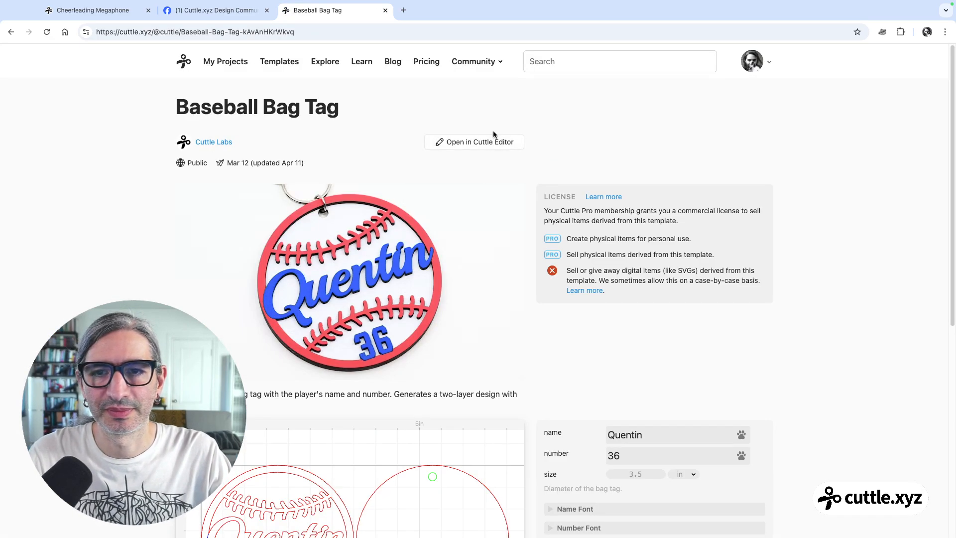
left_click(486, 141)
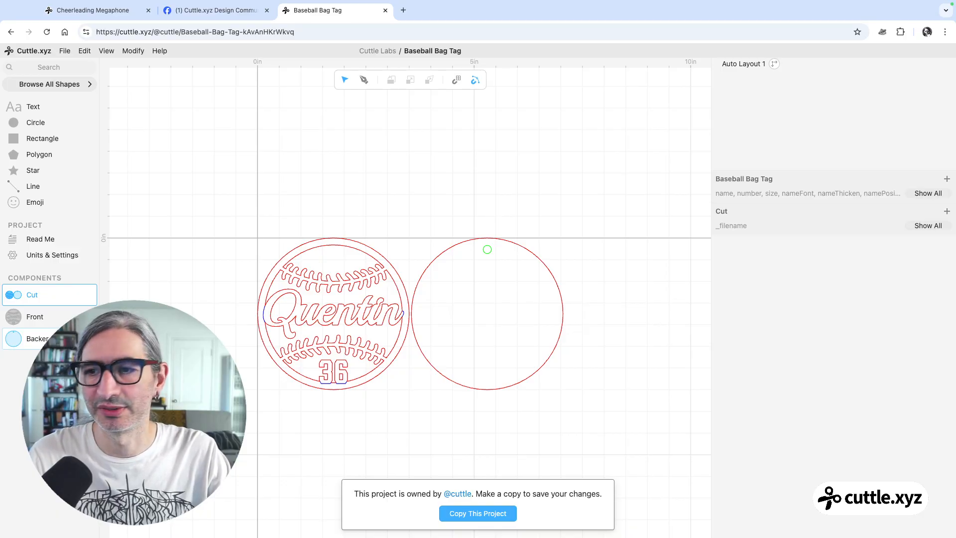
Step: Inspect the Backer, Front and Cut components of the Baseball Bag Tag project to see how its layers are built
left_click(43, 338)
left_click(46, 317)
left_click(454, 329)
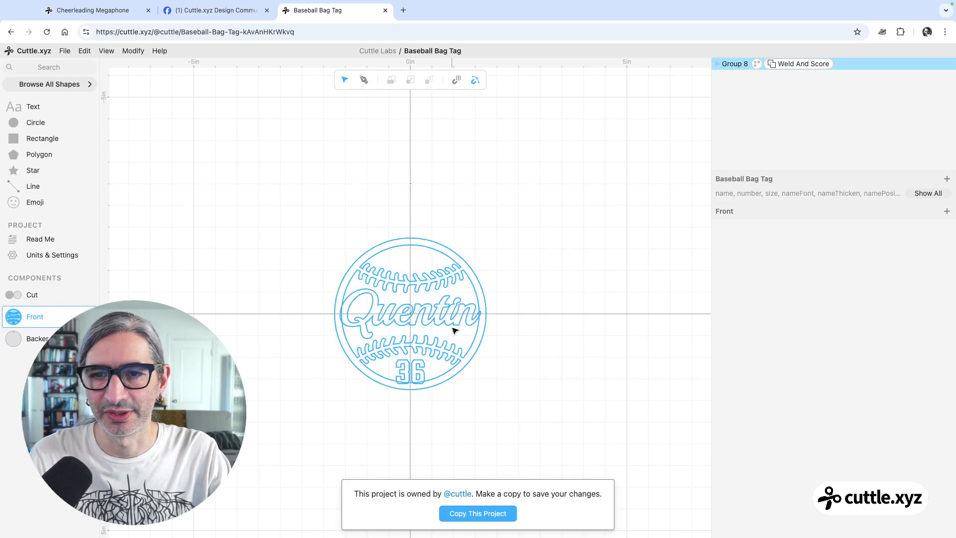
left_click(320, 337)
left_click(19, 294)
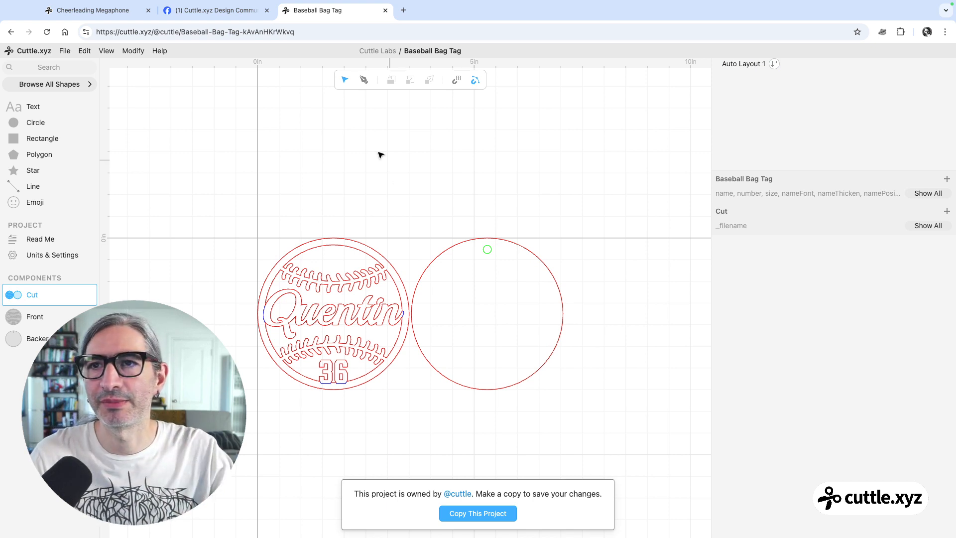
left_click(222, 13)
left_click(314, 10)
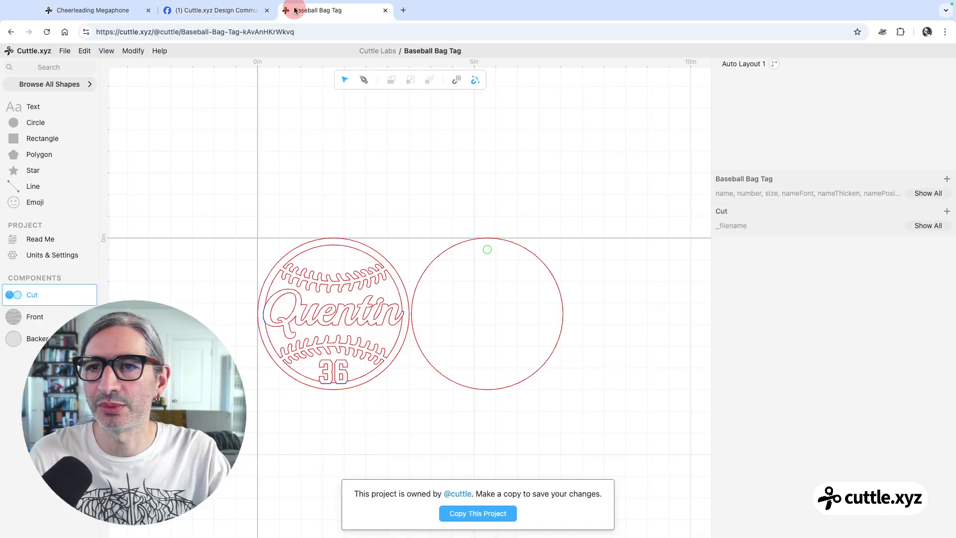
Step: Reopen the Cheerleading Bow Bag Tag template in the Cuttle Editor and show its Backer Design component
key("super+[")
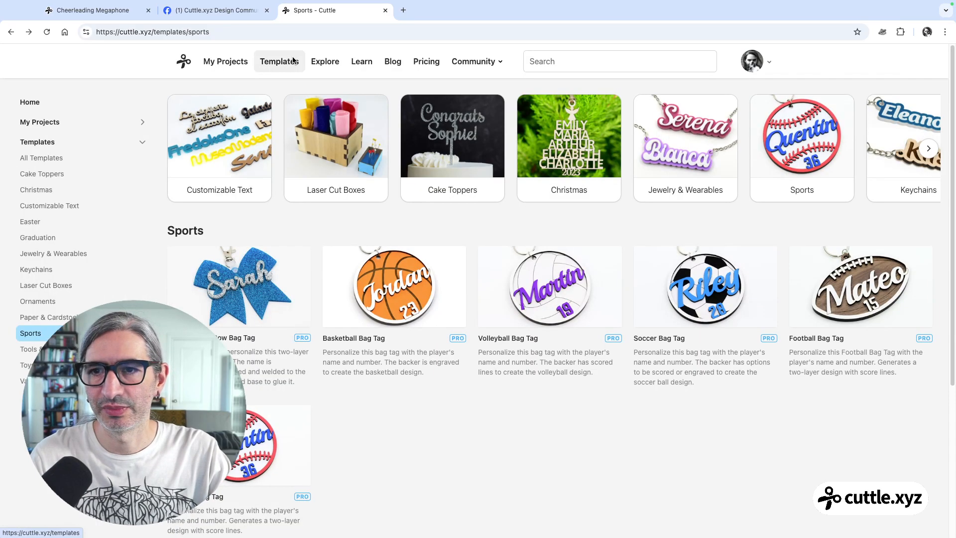
left_click(220, 292)
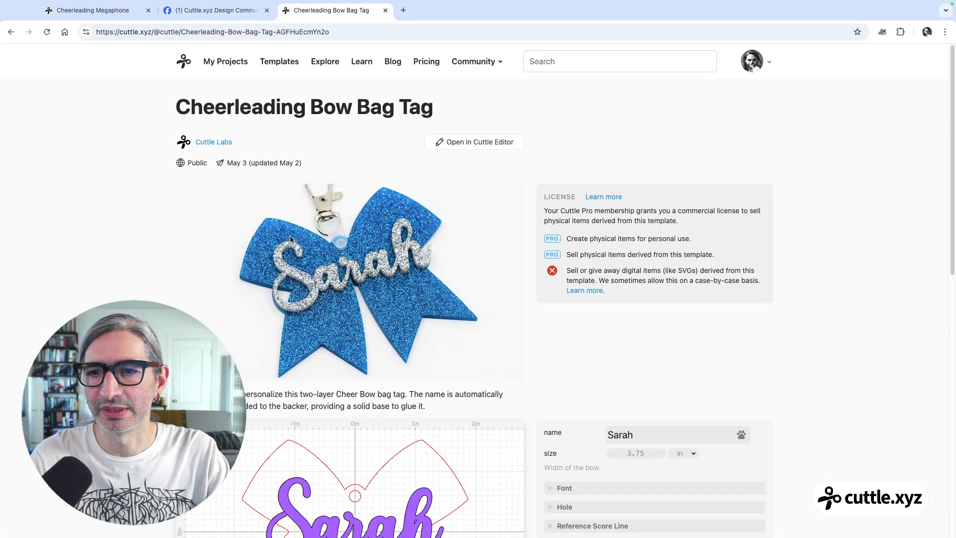
left_click(447, 141)
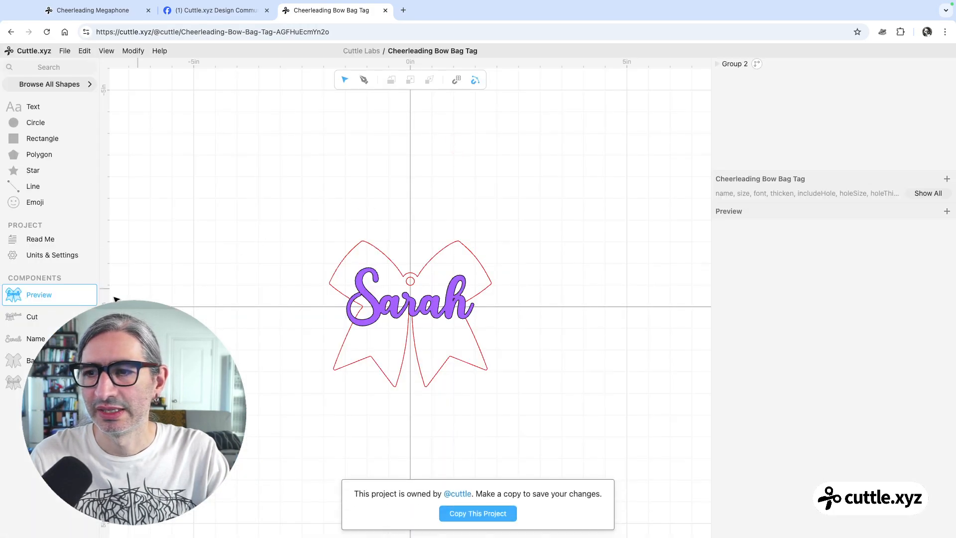
left_click(37, 354)
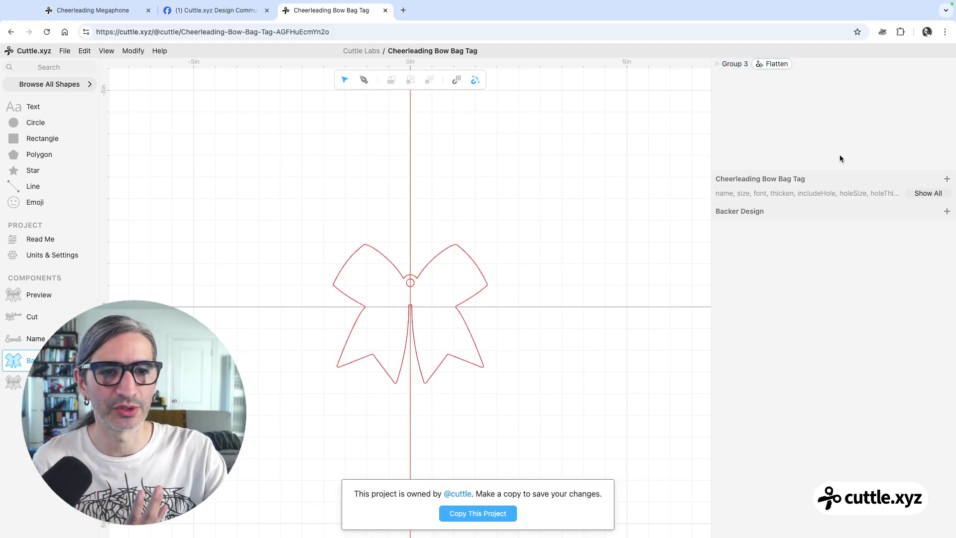
Step: Show all parameters of the bow tag project, check the Font settings and examine the bow outline and its hole
left_click(927, 193)
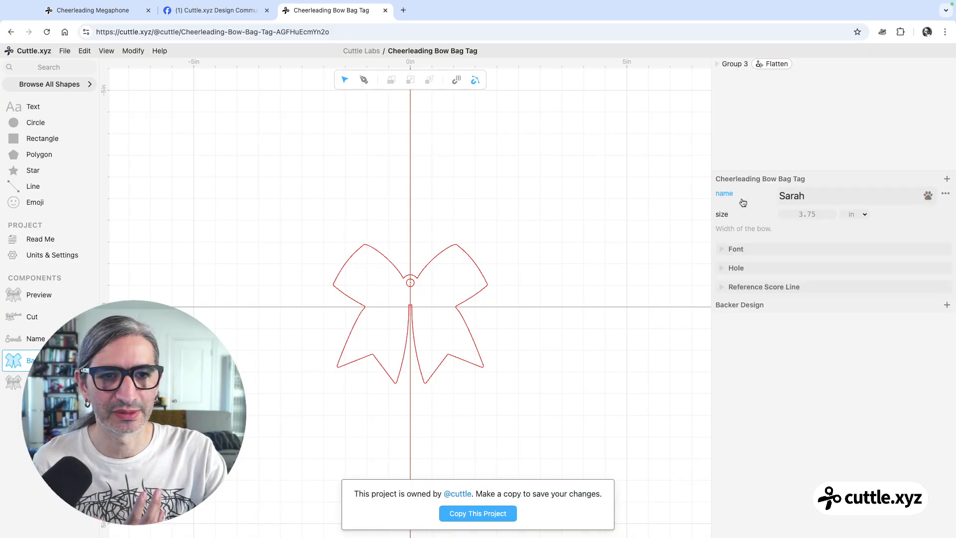
left_click(721, 250)
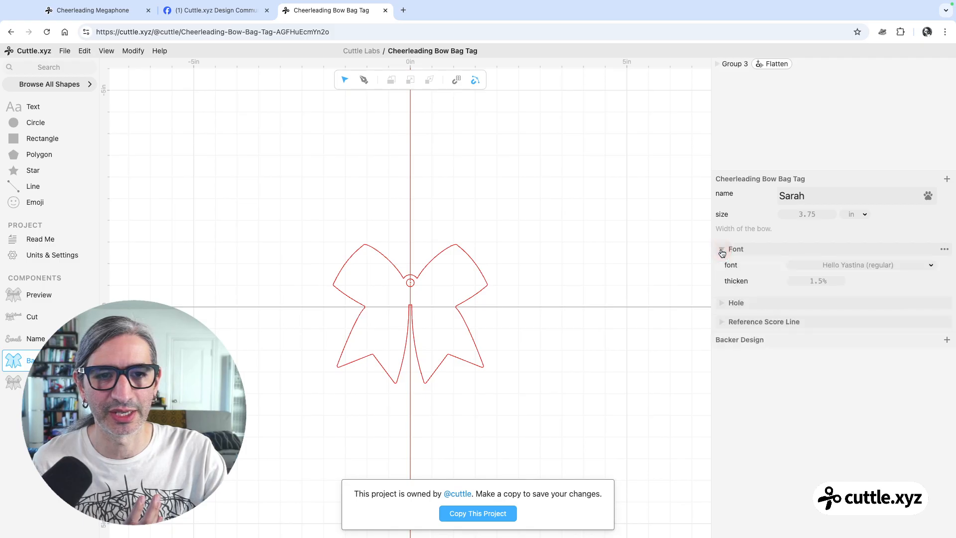
left_click(720, 250)
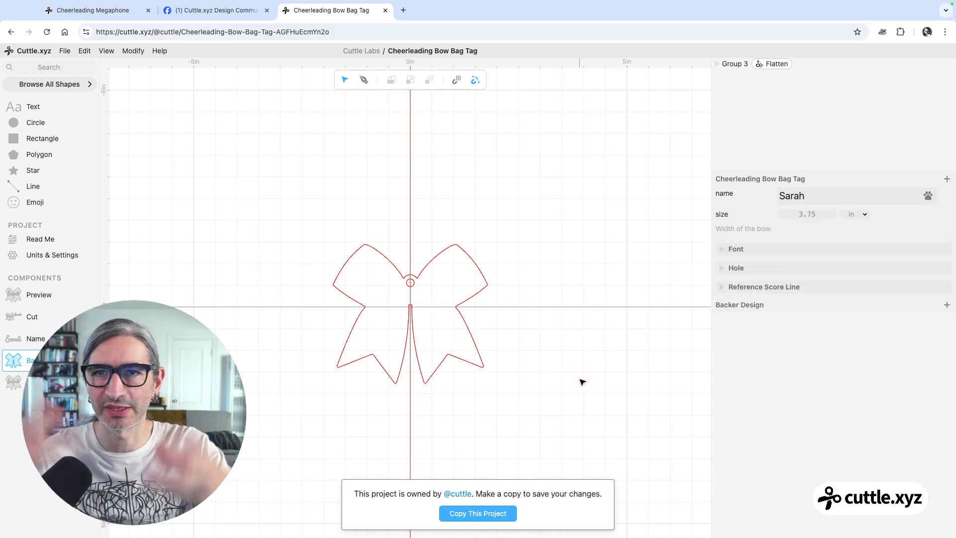
left_click(413, 299)
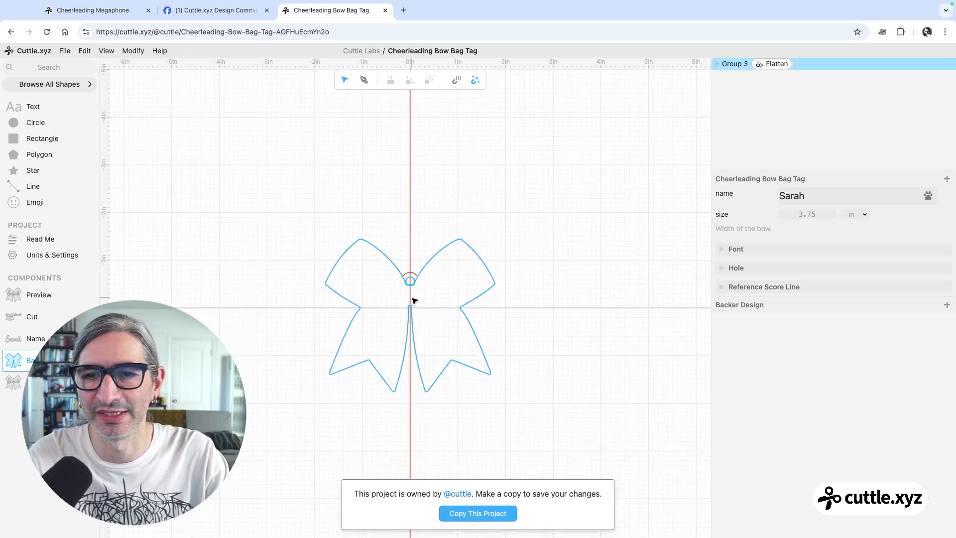
scroll(412, 300, "up", 3)
left_click(430, 224)
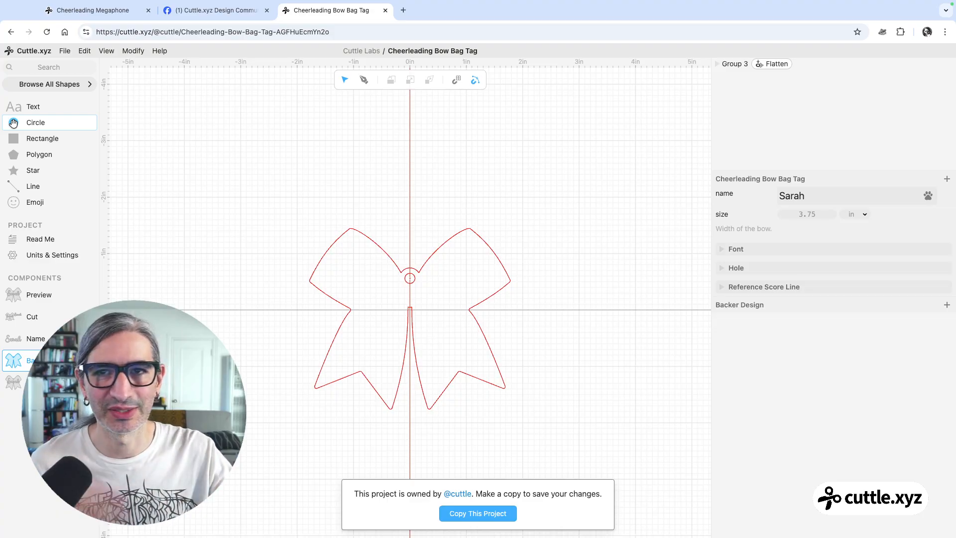
left_click(291, 104)
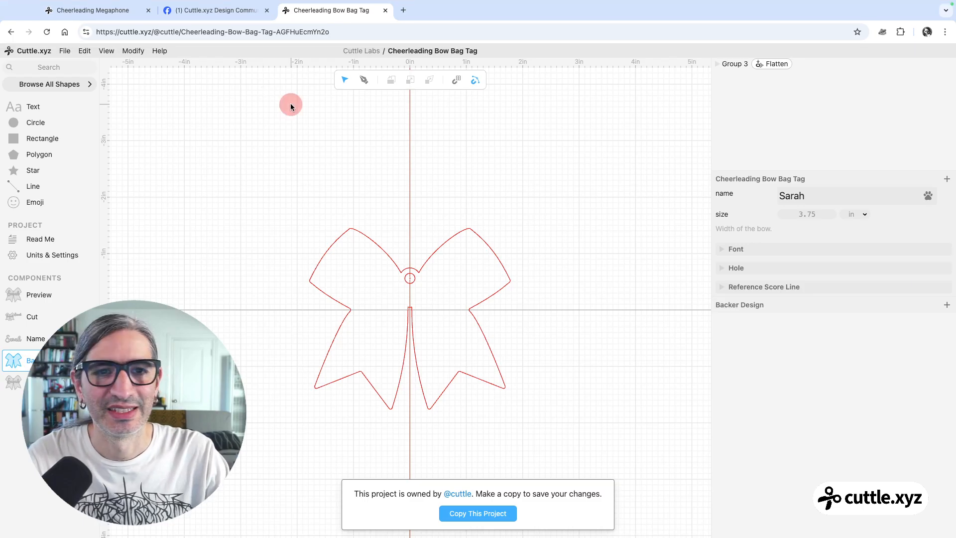
Step: Search Google for "cheerleading megaphone" in a new browser tab
left_click(229, 11)
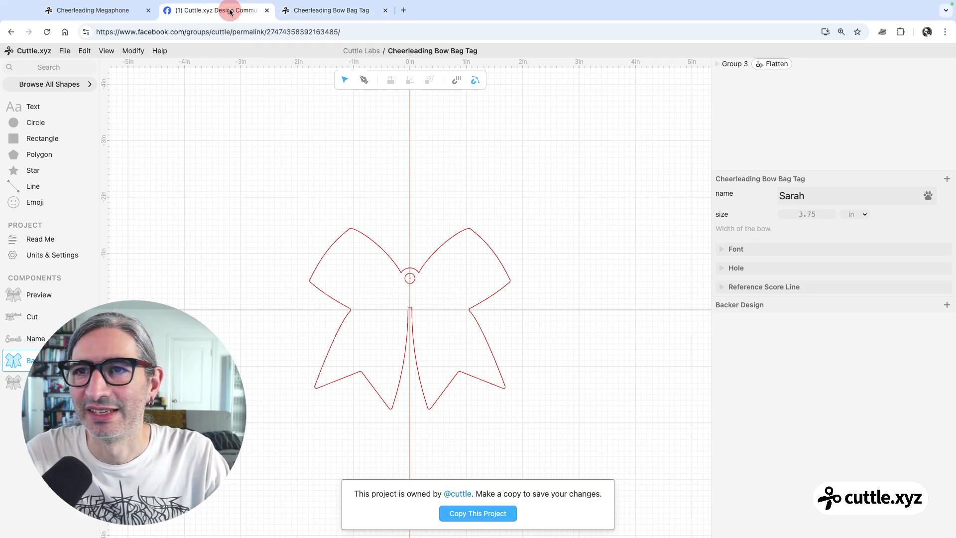
left_click(404, 10)
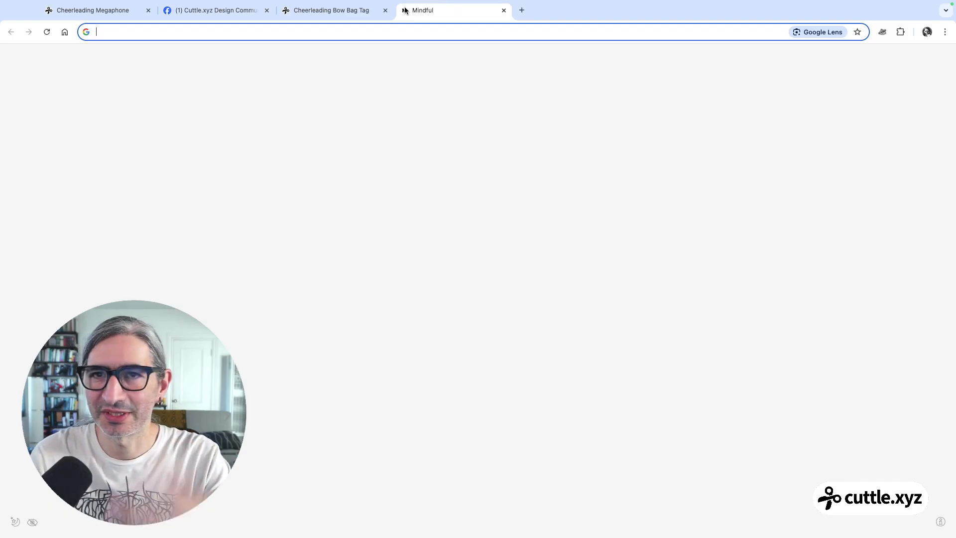
type("Chee")
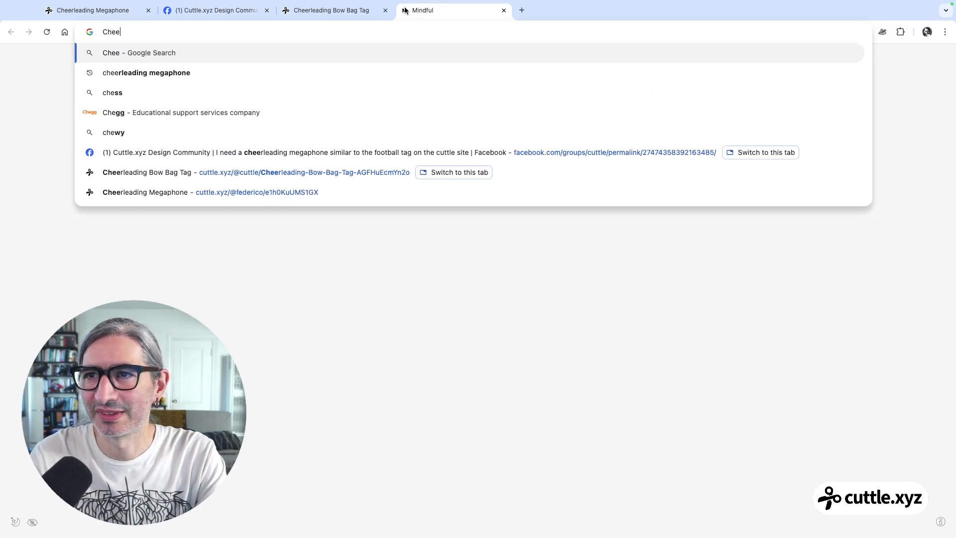
type("rleading mega")
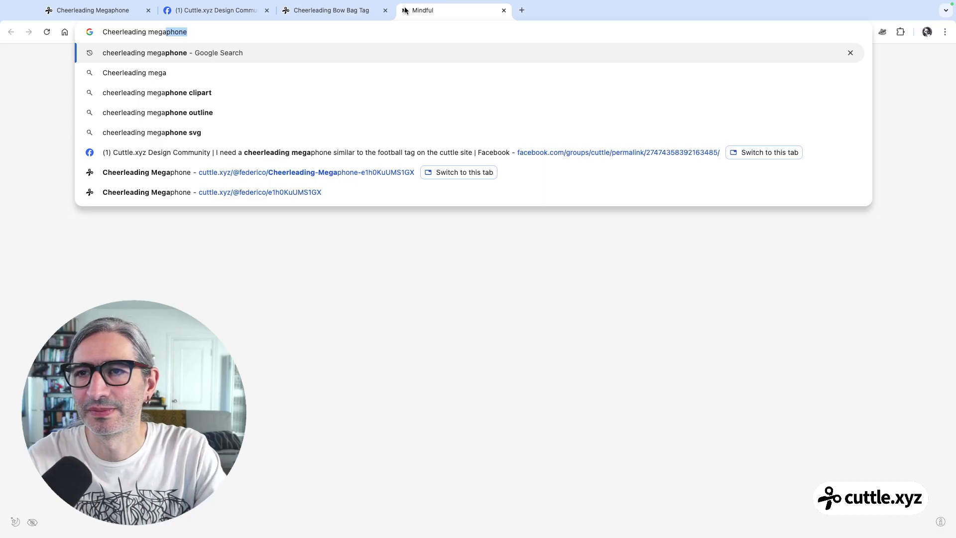
key("Return")
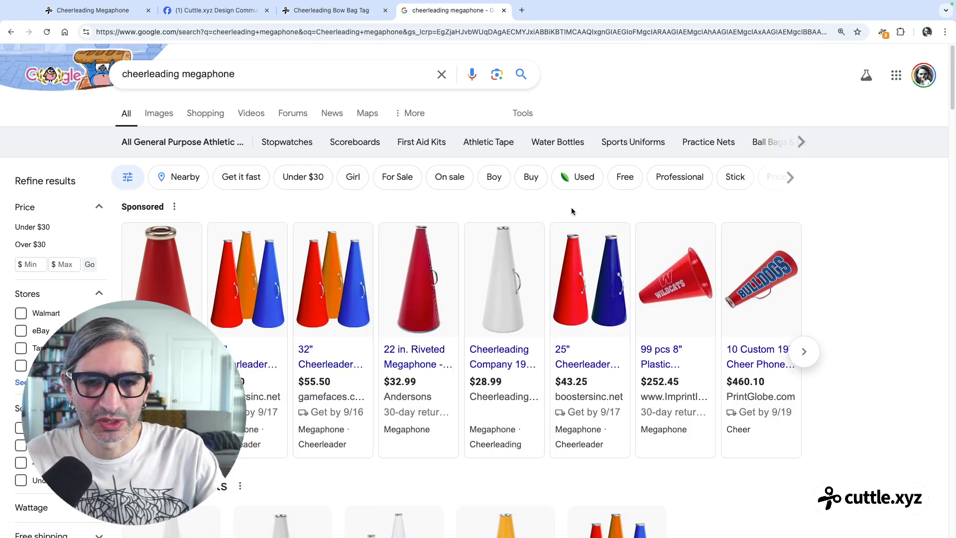
Step: Show image results for the megaphone search at default page zoom and narrow them to silhouettes
left_click(156, 114)
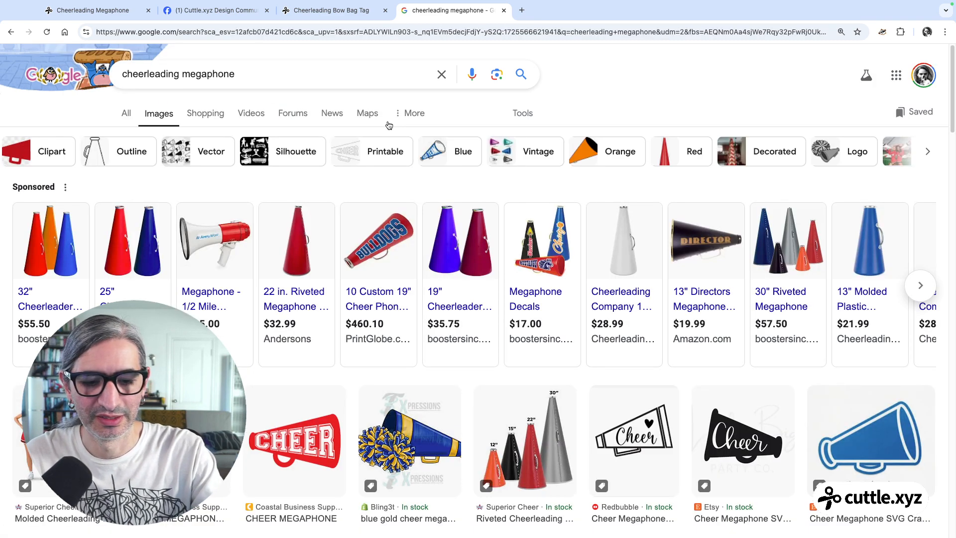
key("ctrl+0")
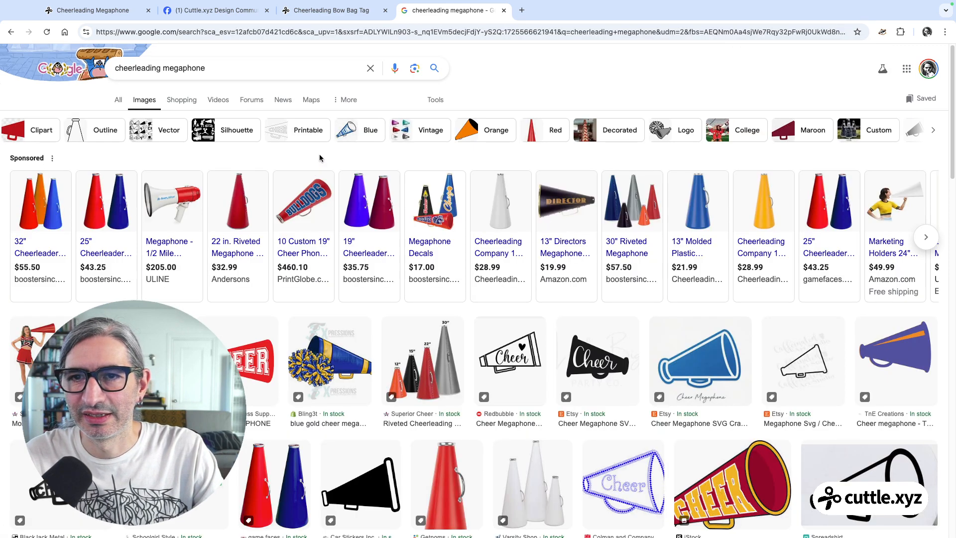
left_click(225, 124)
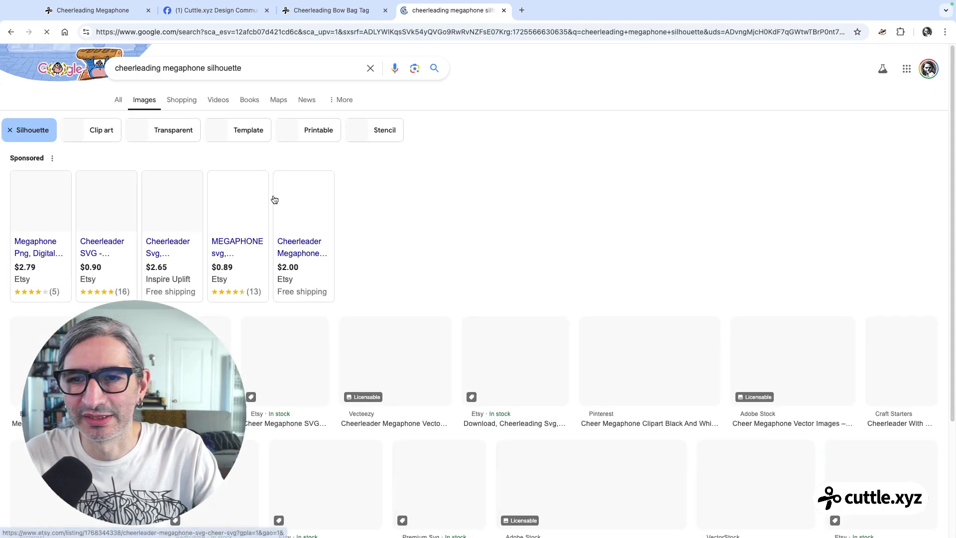
Step: Look through the silhouette image results for a simple cheerleading megaphone shape
scroll(380, 198, "down", 3)
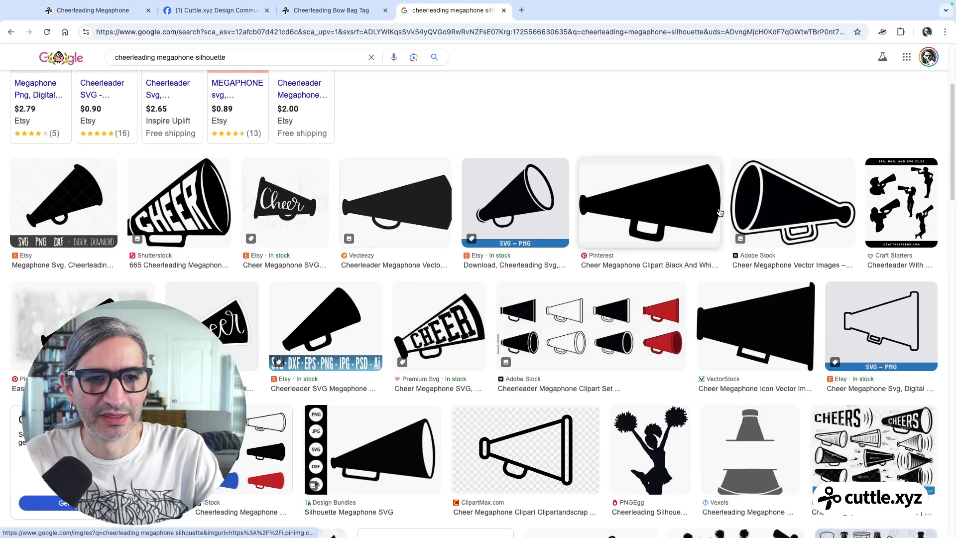
scroll(691, 208, "down", 4)
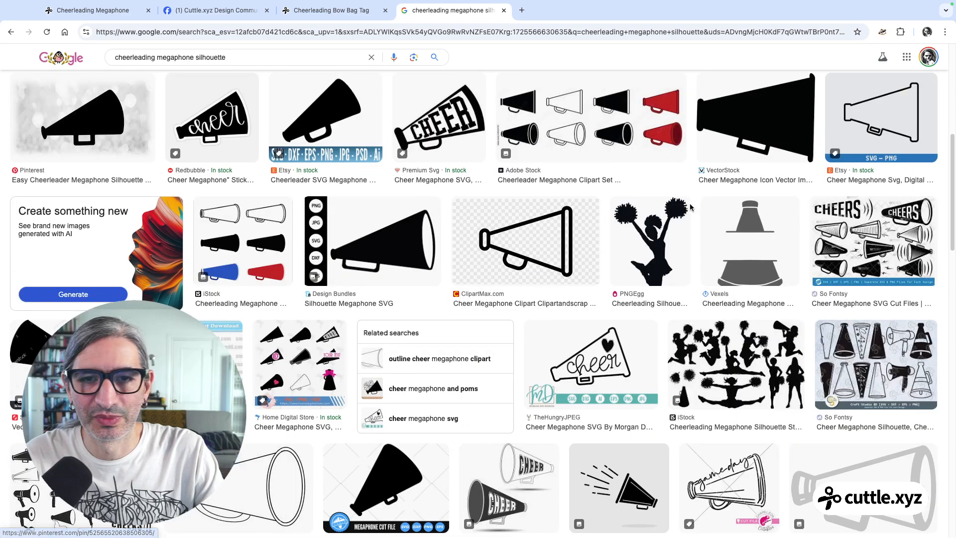
scroll(604, 177, "up", 2)
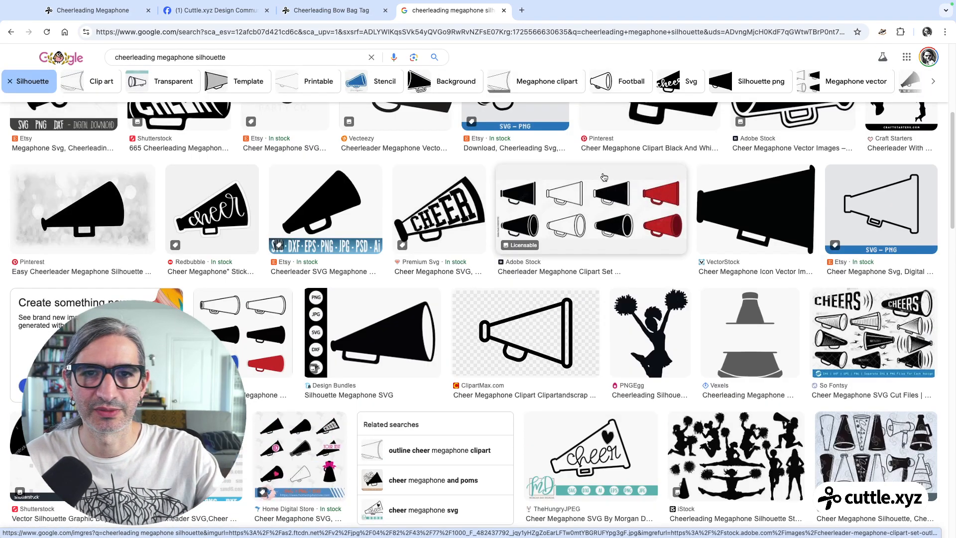
scroll(704, 152, "up", 1)
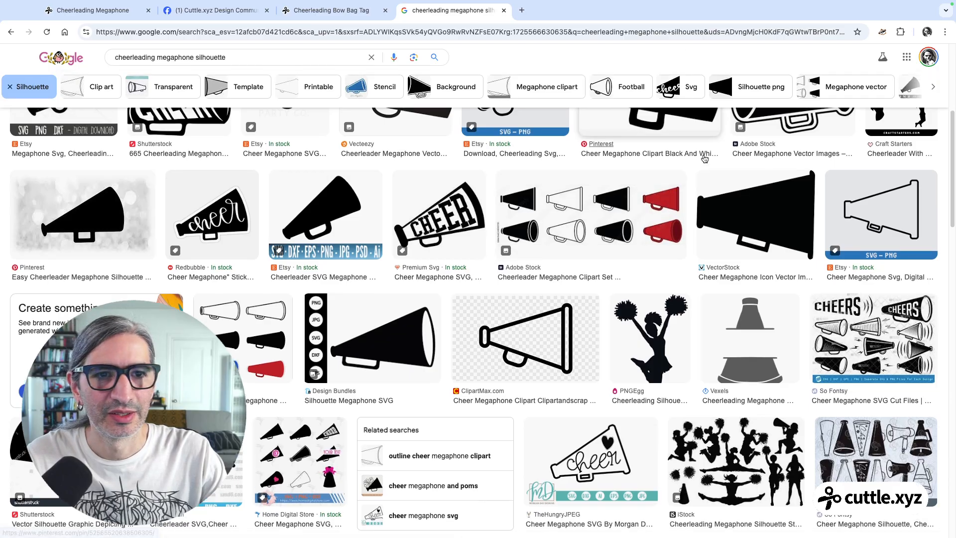
scroll(703, 158, "up", 5)
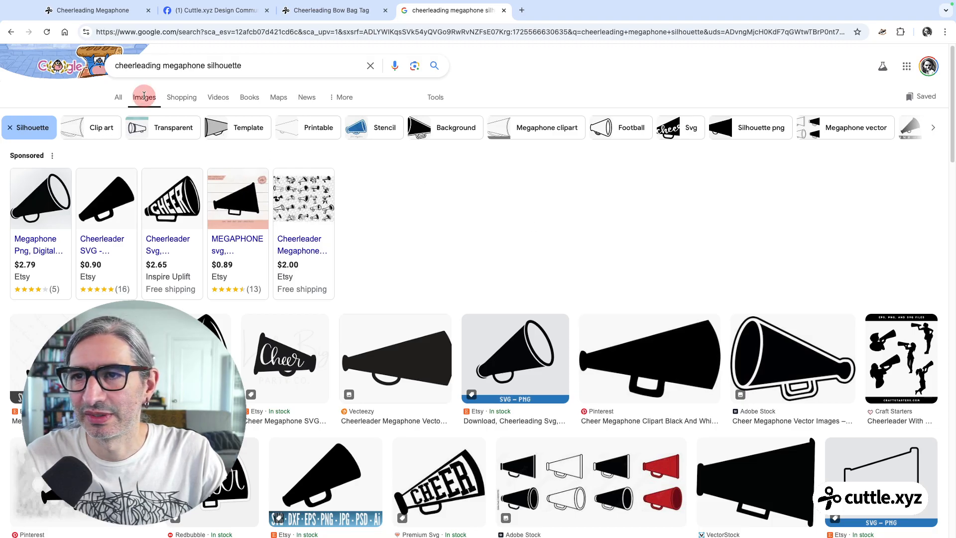
Step: Narrow the megaphone image results to clip art and pick the solid black silhouette from Adobe Stock
left_click(96, 133)
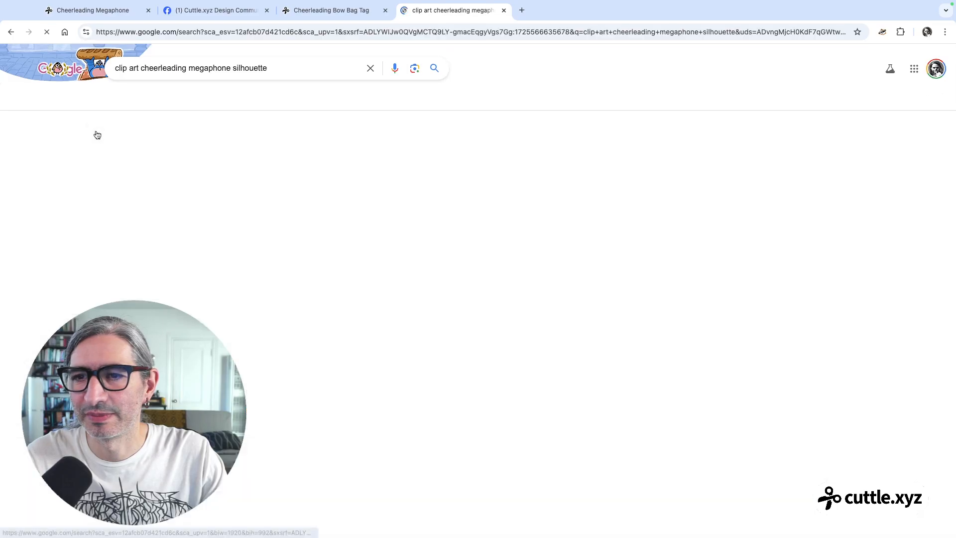
scroll(362, 337, "down", 5)
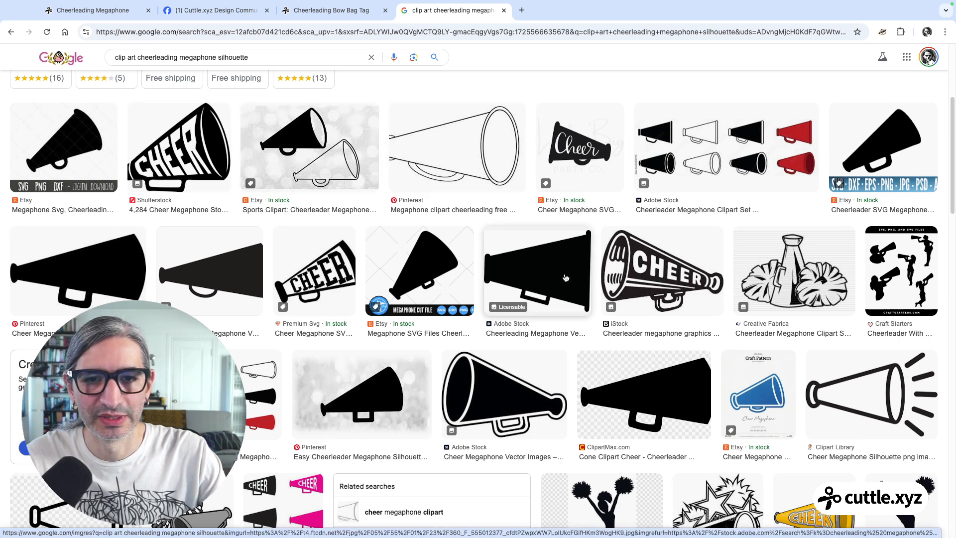
left_click(525, 274)
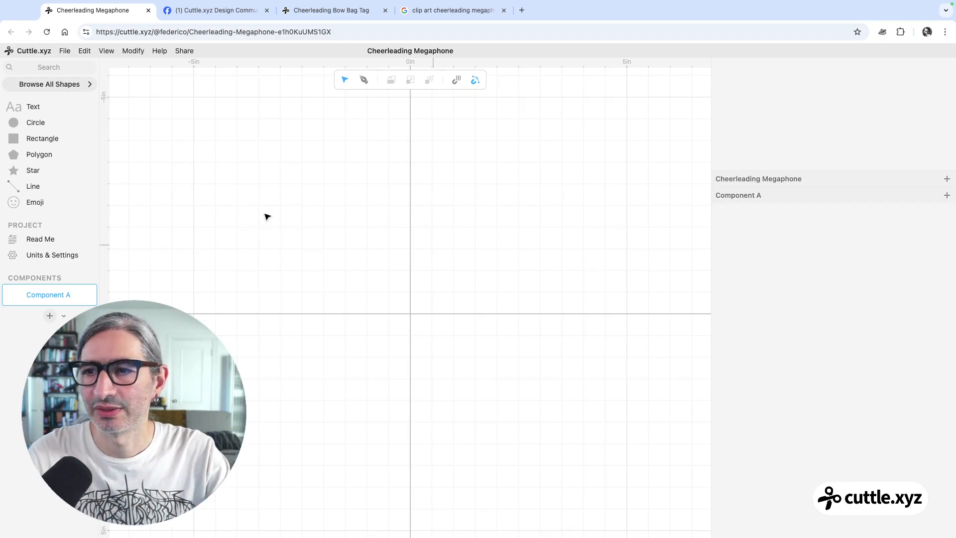
Step: Rename Component A in the Cheerleading Megaphone project as "Megaphone"
double_click(43, 297)
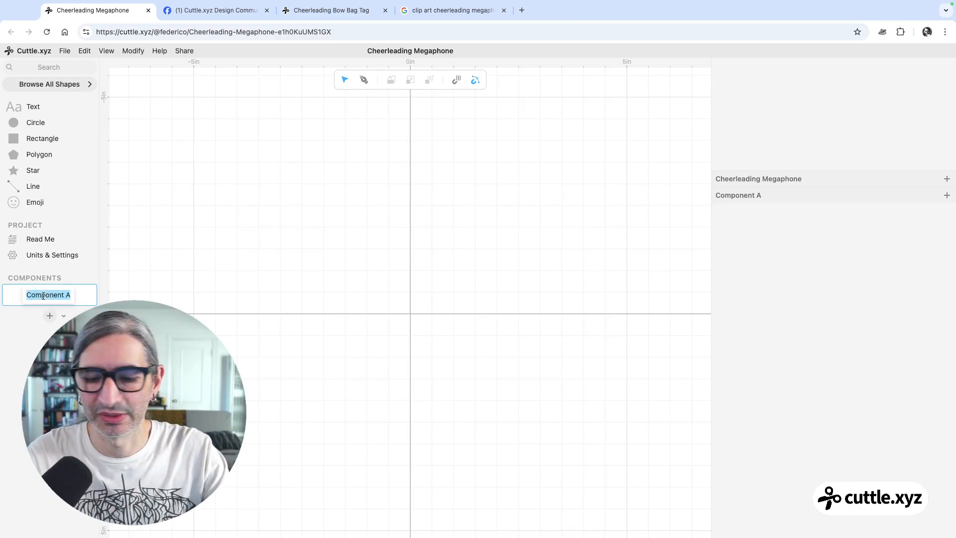
type("Megap")
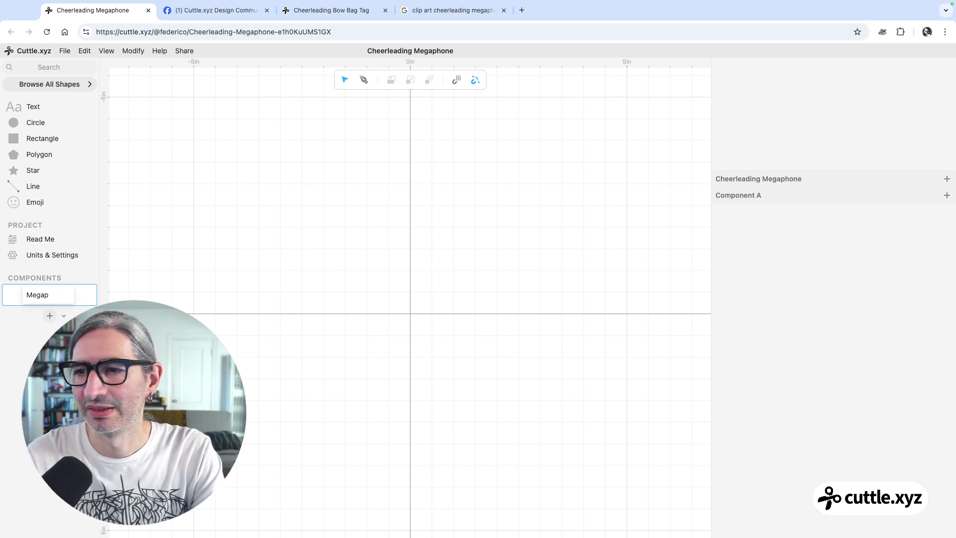
type("hone")
key("Return")
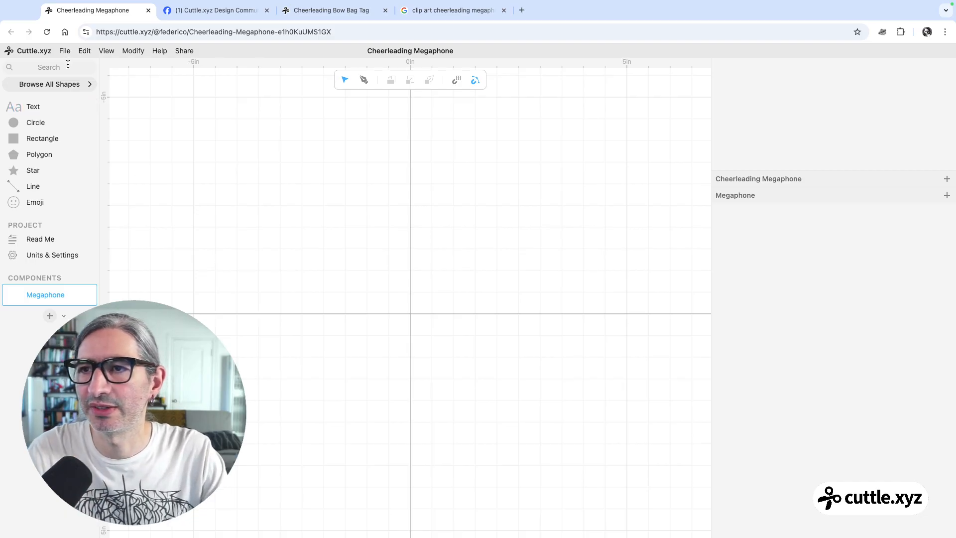
Step: Browse the full list of Basic Shapes for a shape that suits the megaphone's body
left_click(68, 64)
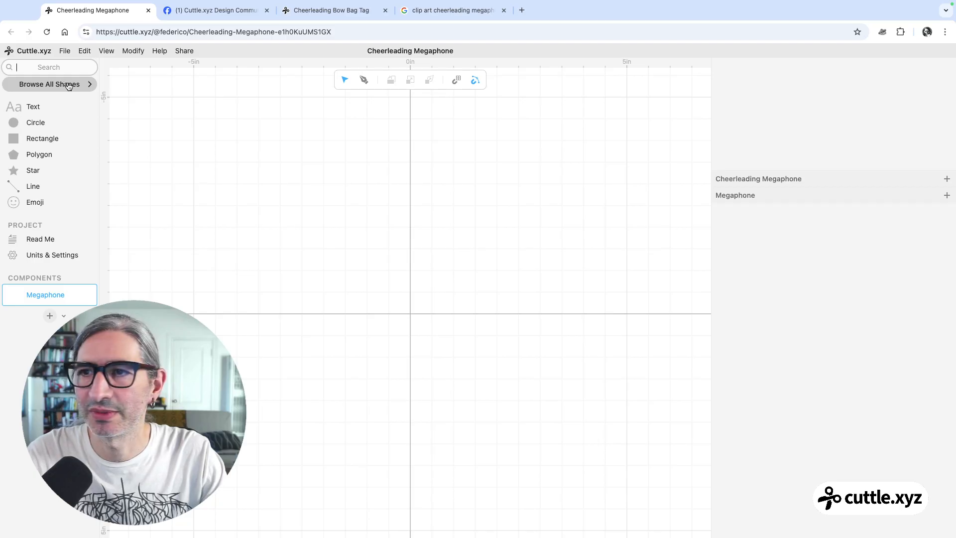
left_click(68, 85)
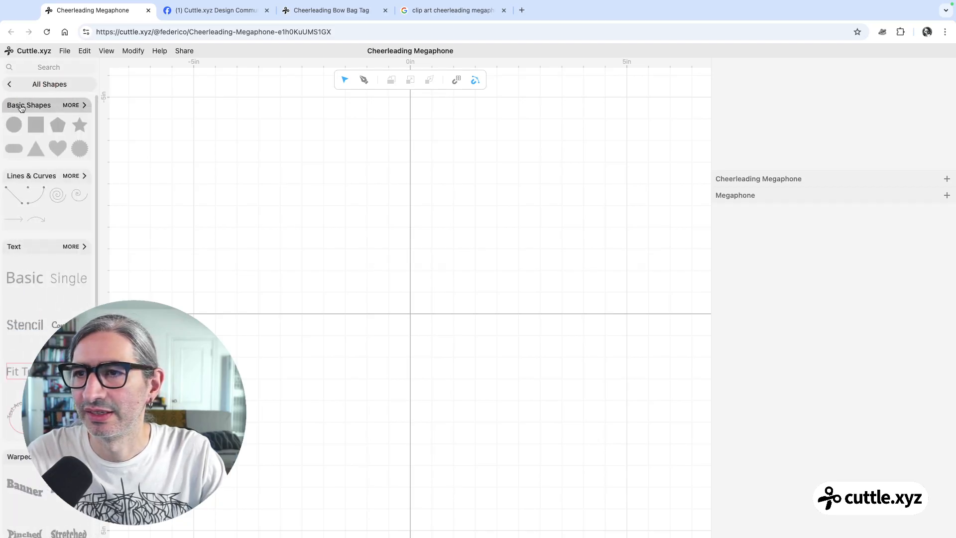
left_click(78, 105)
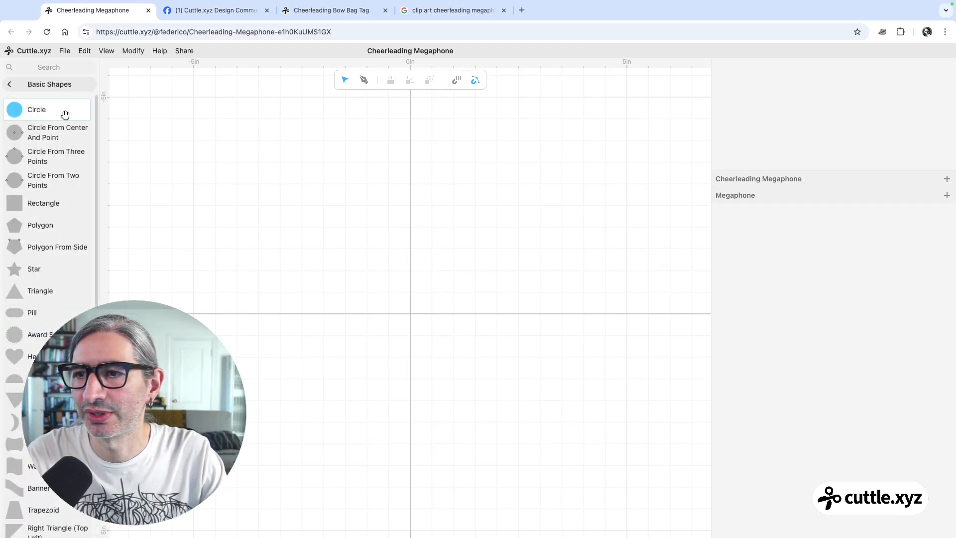
scroll(68, 170, "down", 1)
scroll(68, 172, "down", 2)
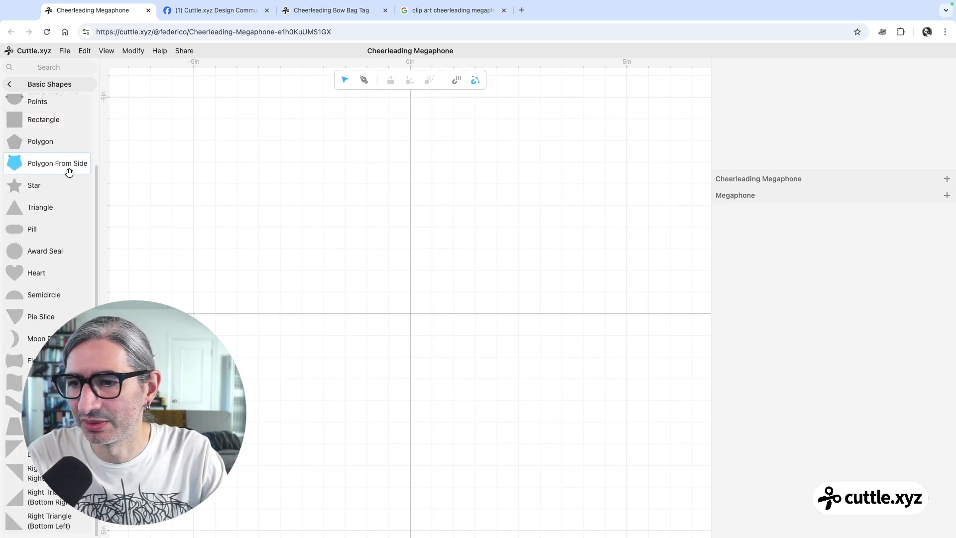
scroll(70, 259, "up", 1)
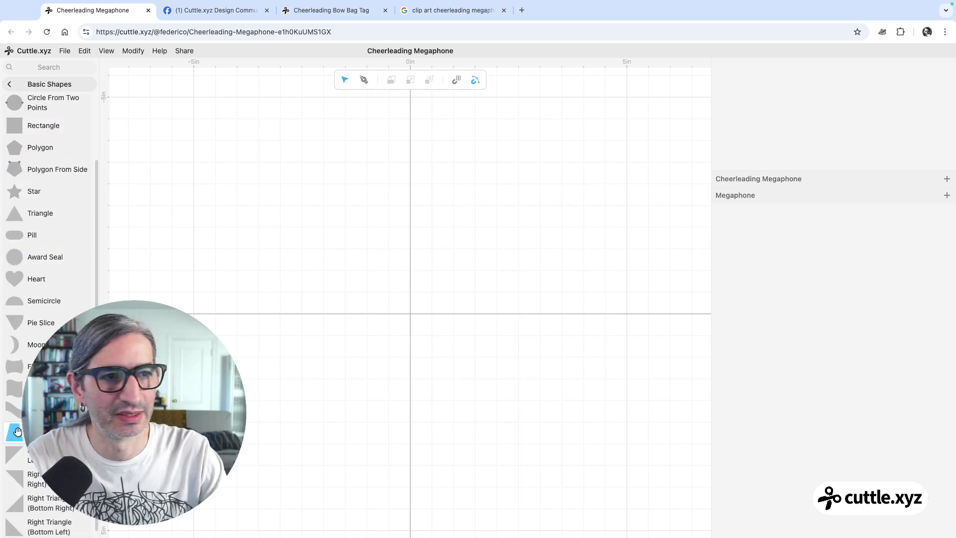
Step: Search the shapes for "tra", place a Trapezoid centred on the canvas origin and rotate it to 270°
left_click(58, 66)
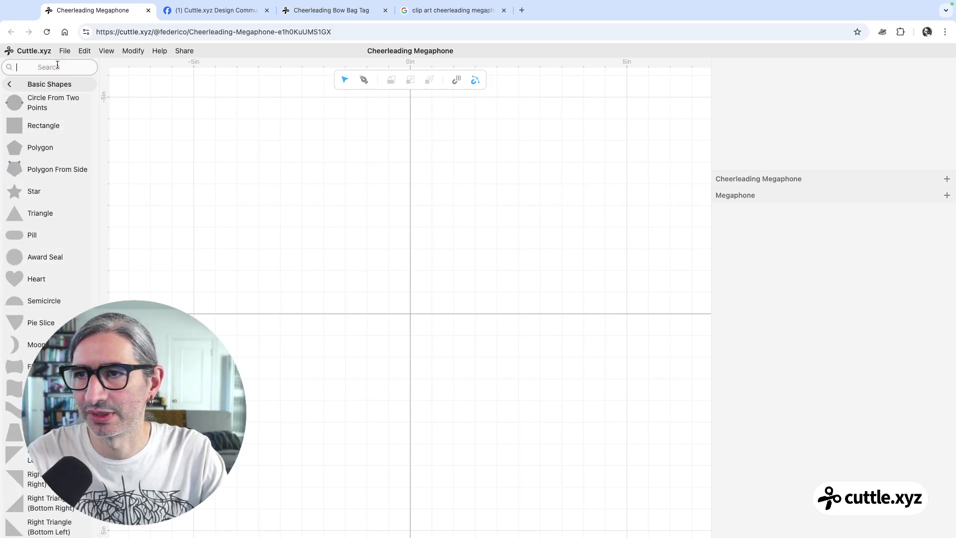
type("tra")
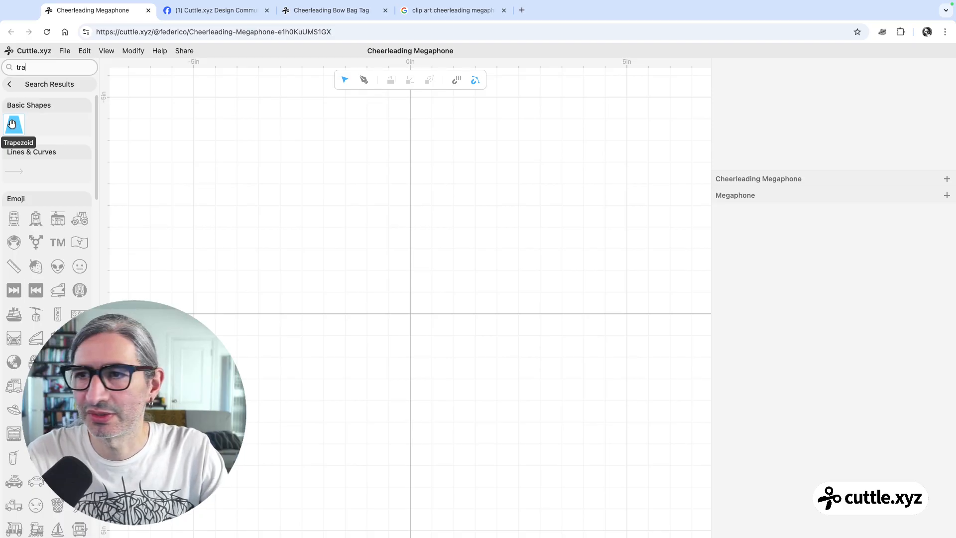
left_click_drag(12, 123, 411, 314)
scroll(435, 333, "up", 5)
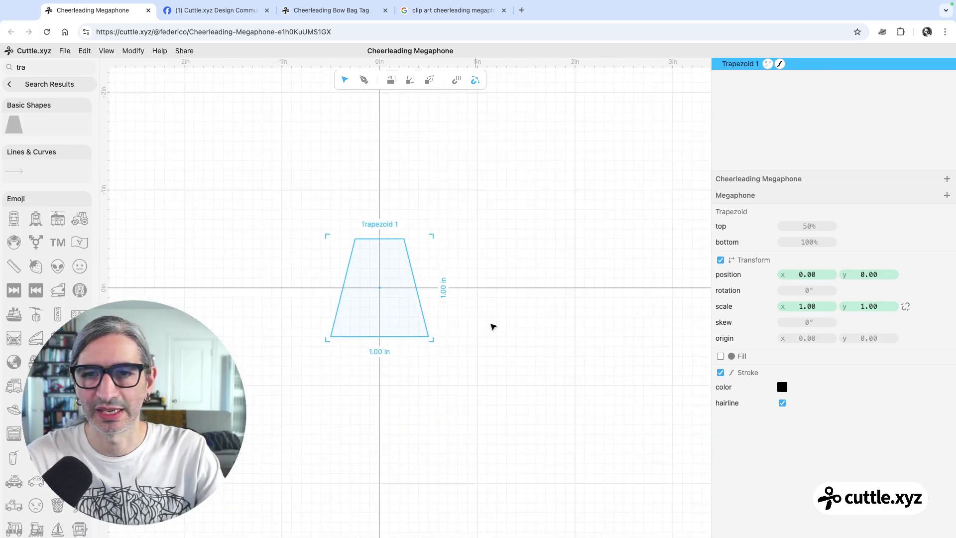
left_click(47, 85)
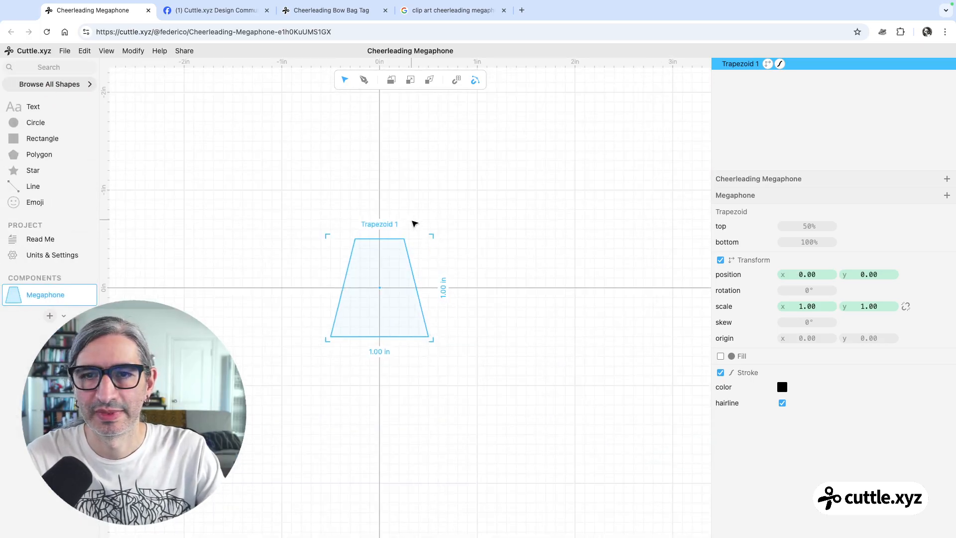
left_click_drag(436, 231, 326, 222)
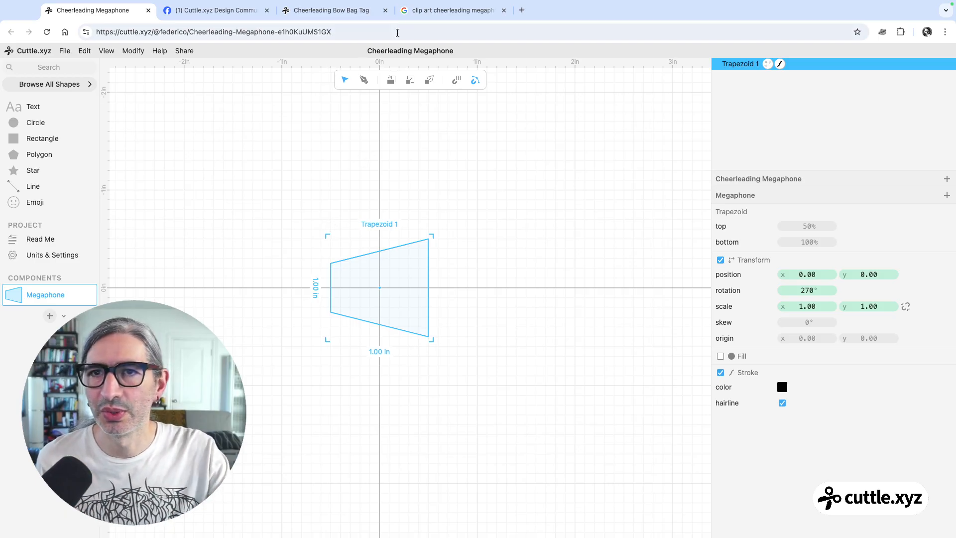
Step: Check the design size in the Cheerleading Bow Bag Tag read-me and in the Baseball Bag Tag template
left_click(347, 10)
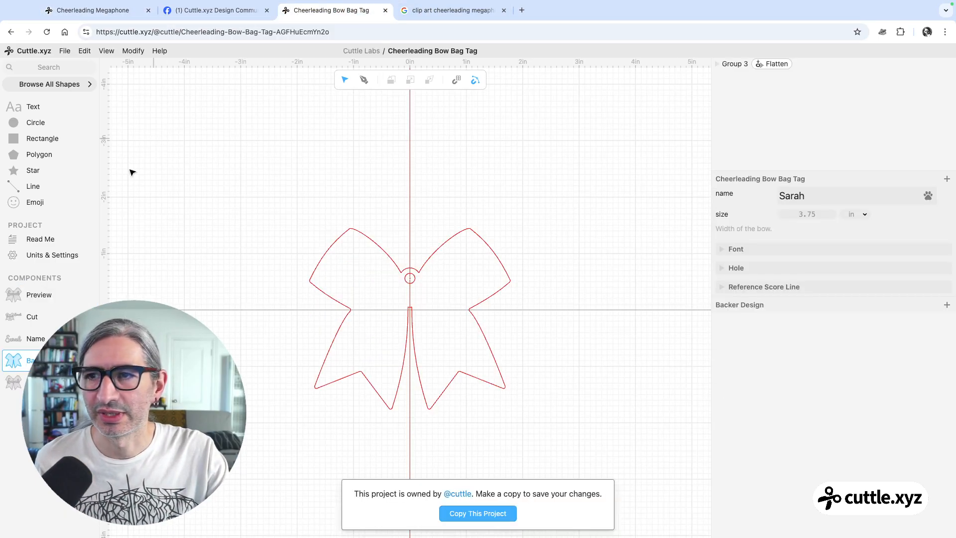
left_click(55, 238)
scroll(440, 312, "down", 5)
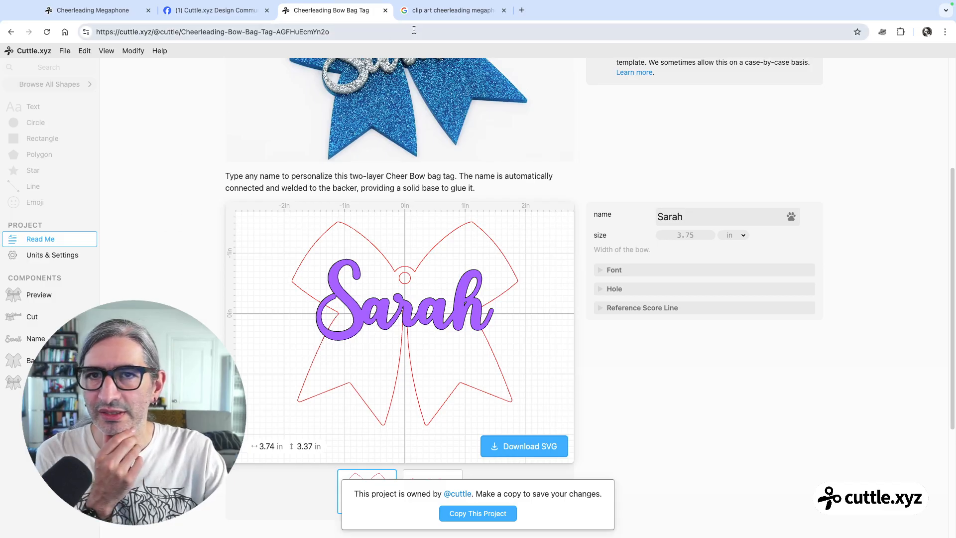
key("super+Left")
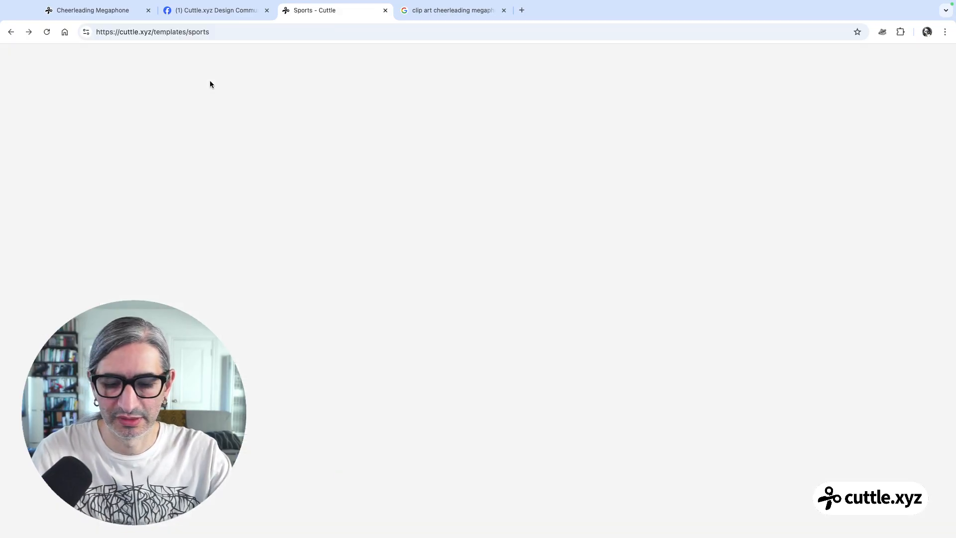
left_click(244, 441)
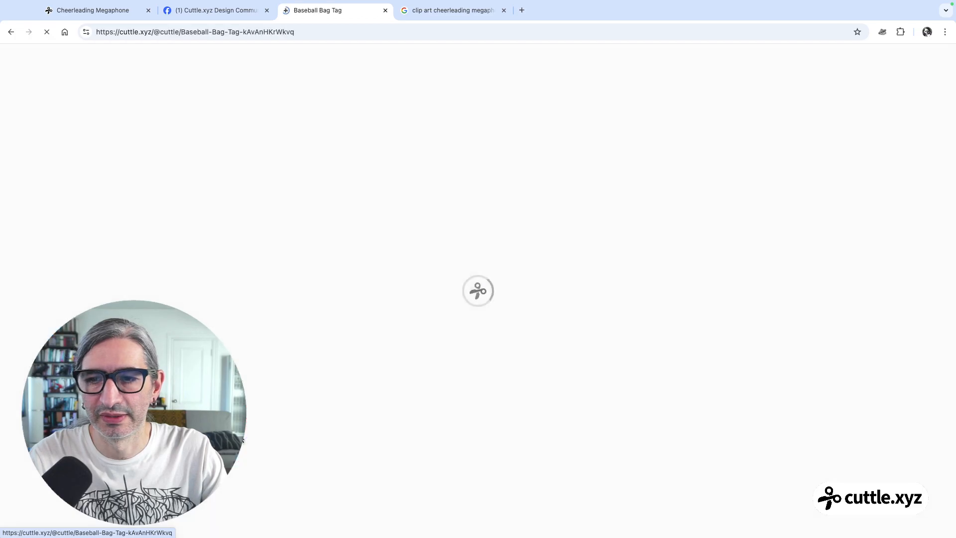
scroll(564, 320, "down", 6)
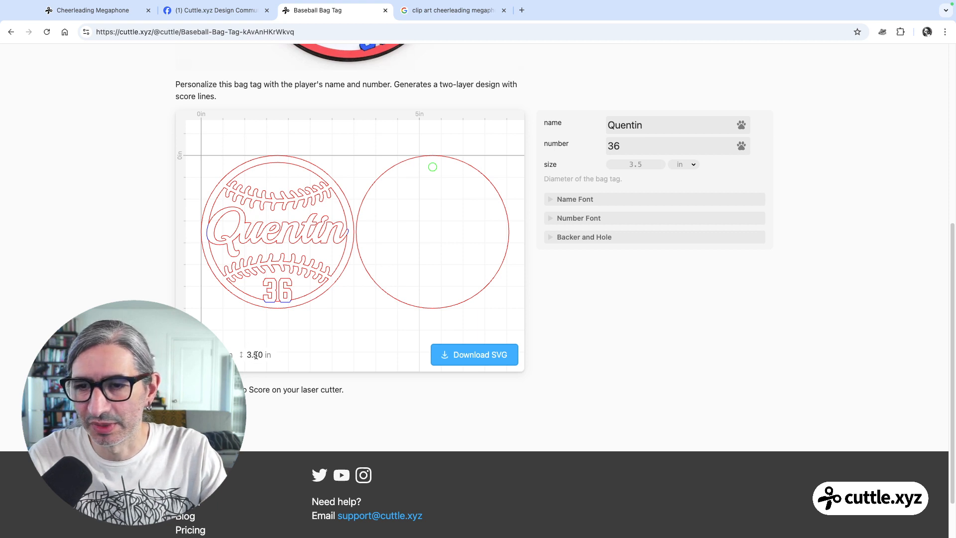
Step: Back in the Cheerleading Megaphone project, snap the trapezoid's narrow end to the origin and resize it to 3.5 in wide by 2 in high
left_click(83, 10)
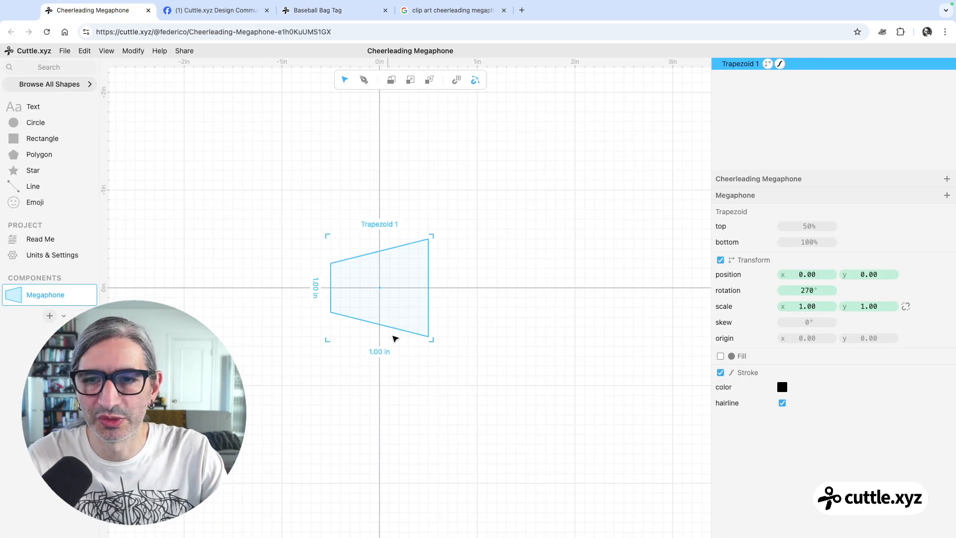
left_click_drag(332, 287, 380, 292)
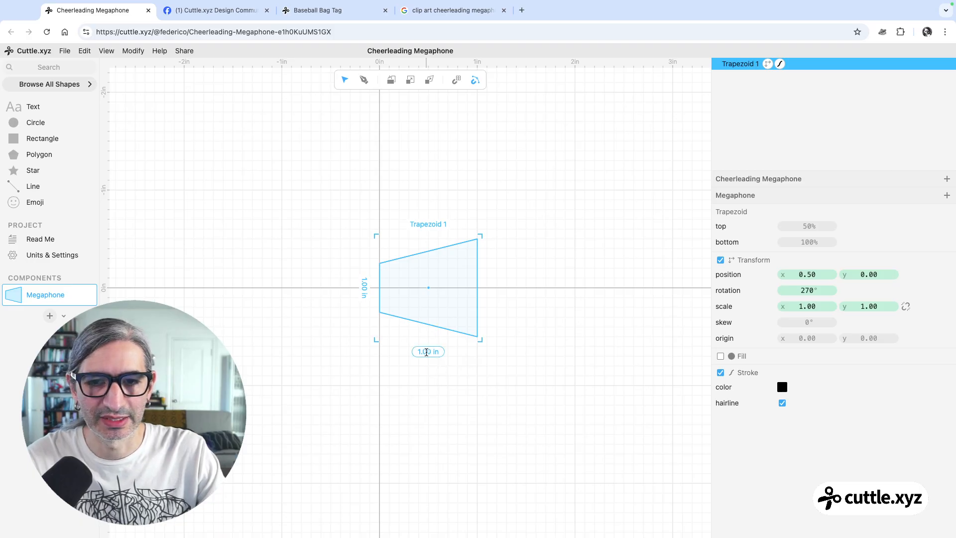
left_click(426, 352)
type("3.5")
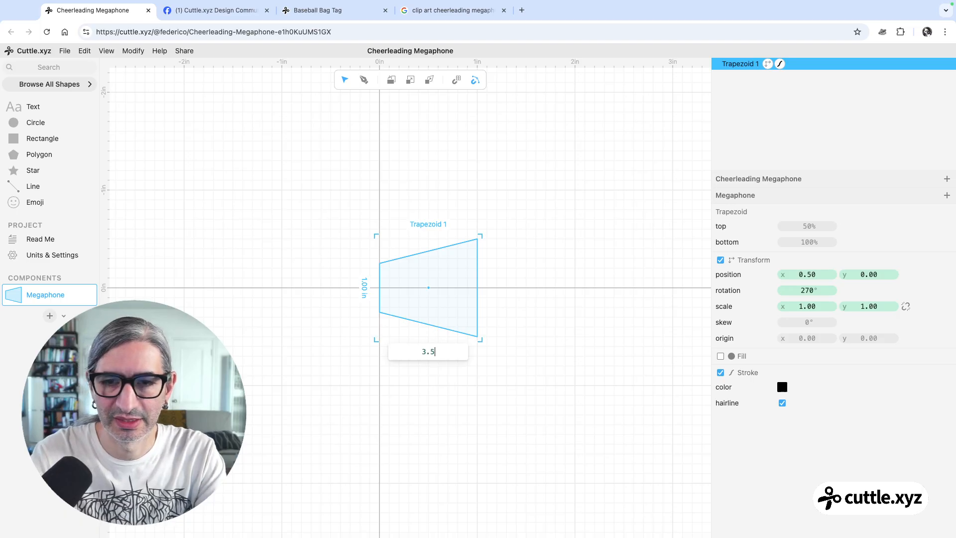
key("Return")
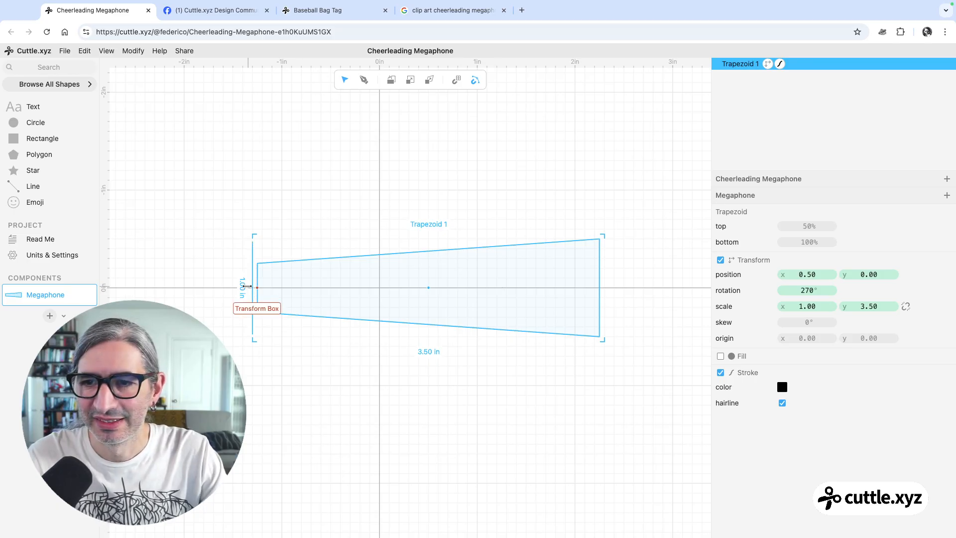
left_click(242, 287)
type("2")
key("Return")
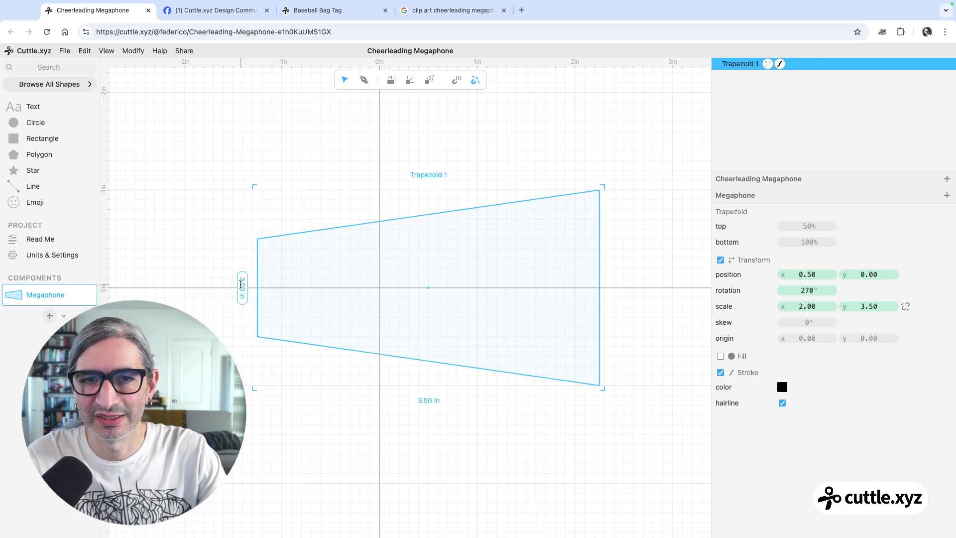
Step: Move the resized trapezoid so the middle of its narrow edge snaps to the origin
left_click(235, 207)
scroll(234, 207, "down", 5)
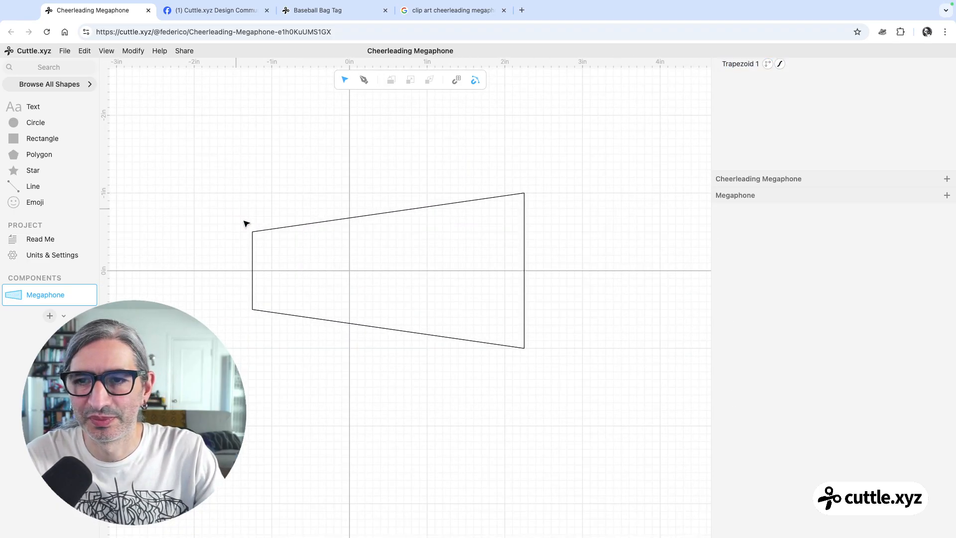
left_click_drag(254, 272, 352, 270)
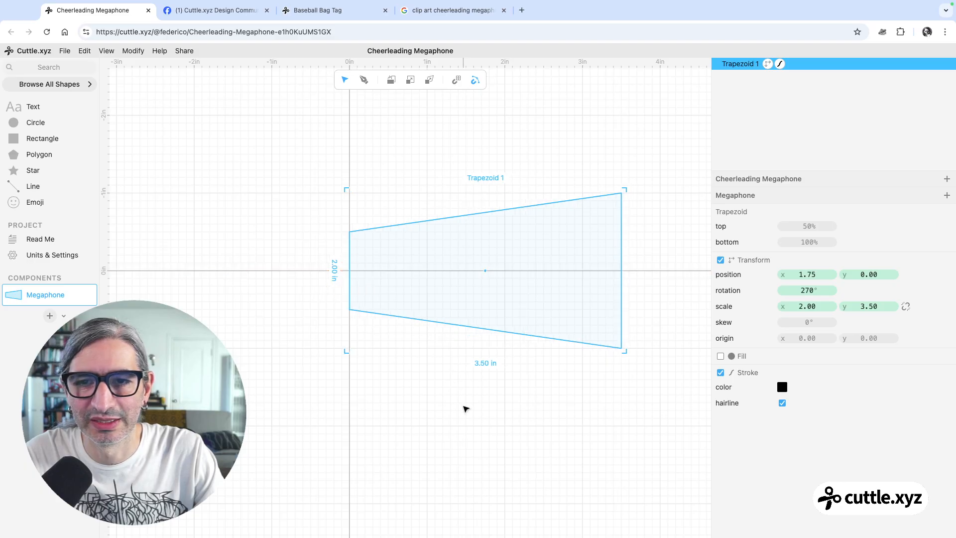
left_click(478, 381)
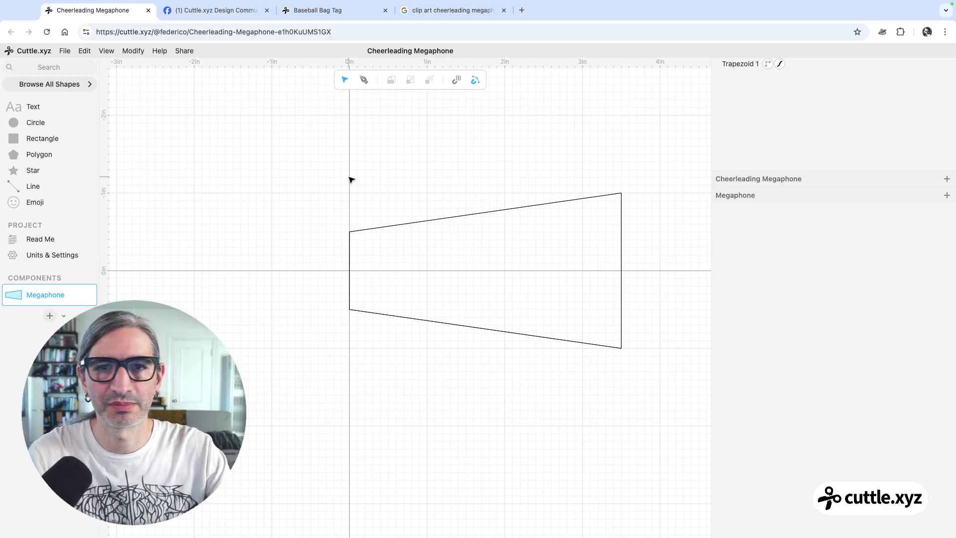
Step: Add a fill to the trapezoid and colour it red
left_click_drag(332, 192, 527, 376)
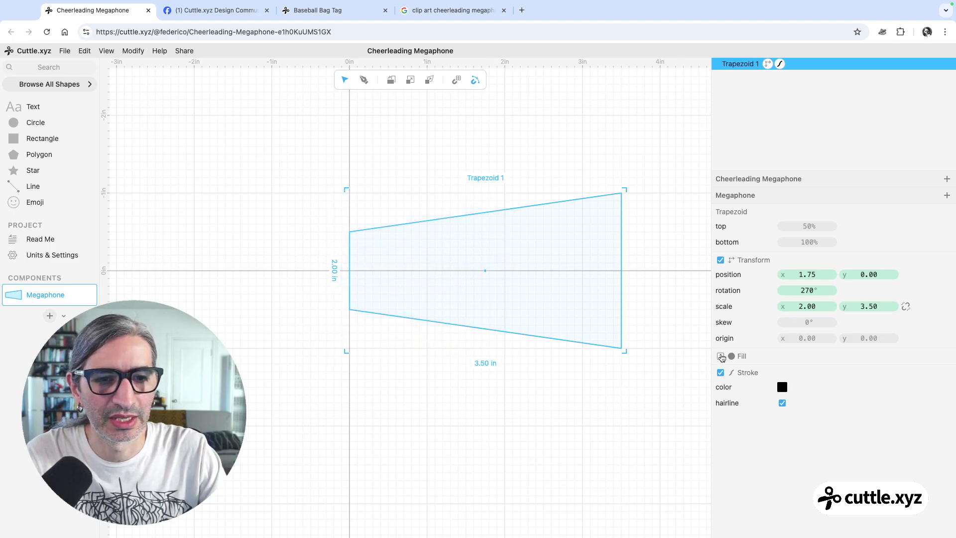
left_click(720, 357)
left_click(782, 387)
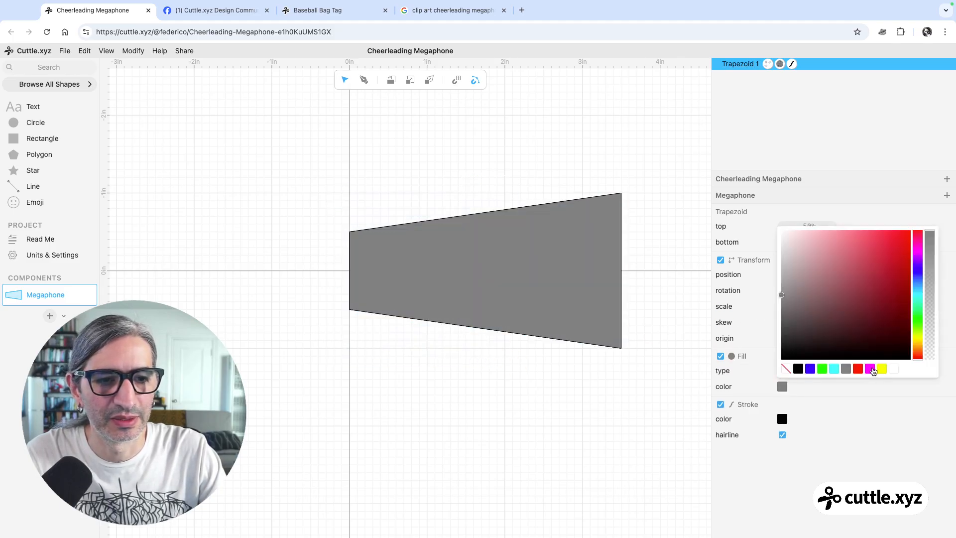
left_click(858, 369)
left_click(493, 402)
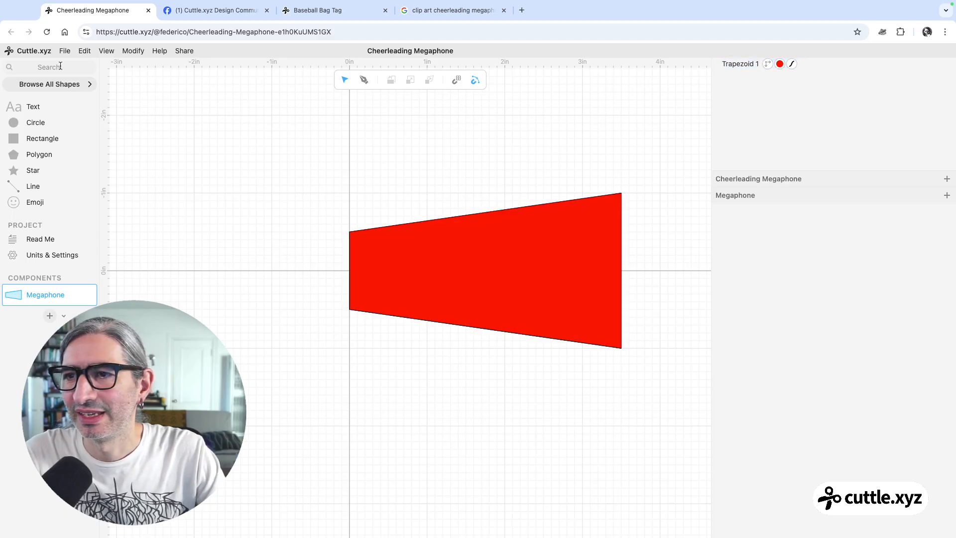
Step: Place a Pill shape centred on the canvas origin at the trapezoid's narrow end and rotate it 90°
left_click(63, 82)
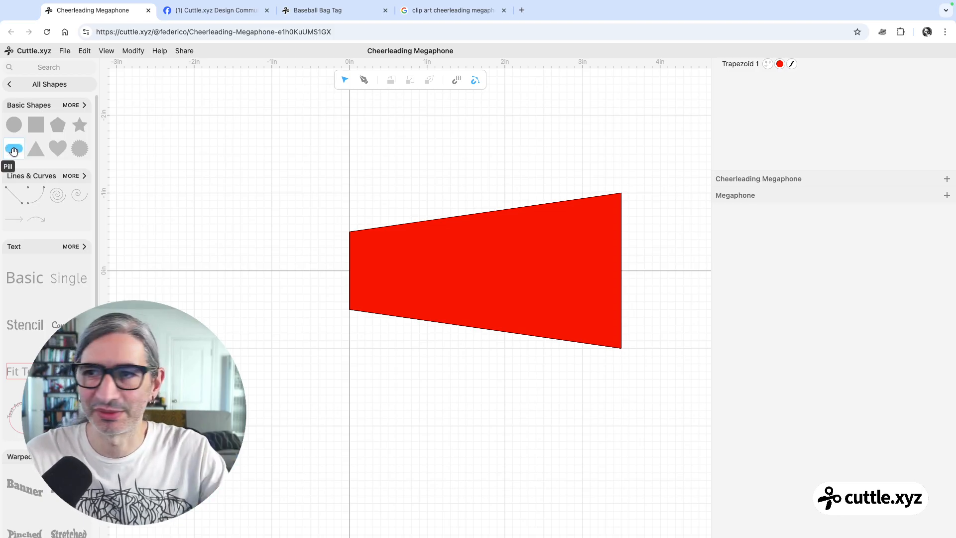
left_click_drag(13, 151, 353, 269)
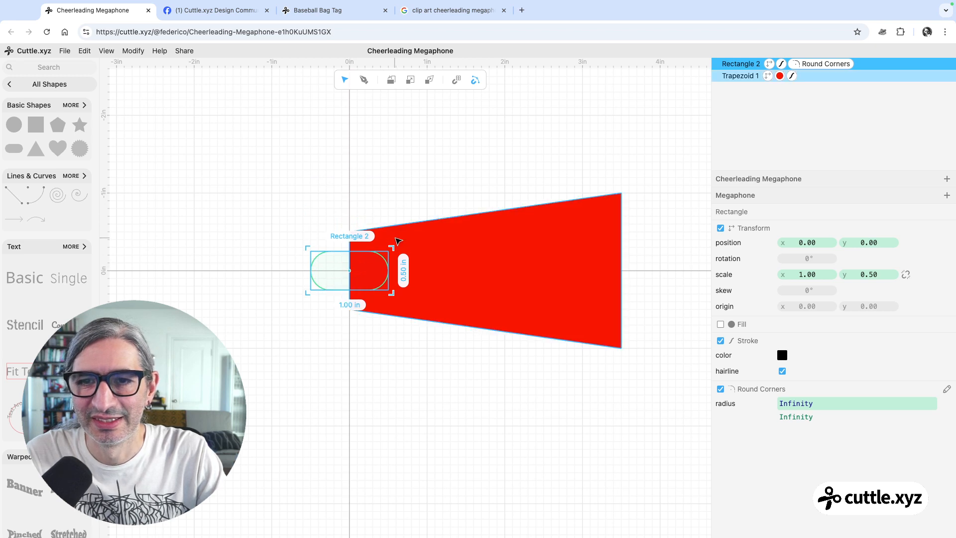
left_click_drag(397, 245, 368, 324)
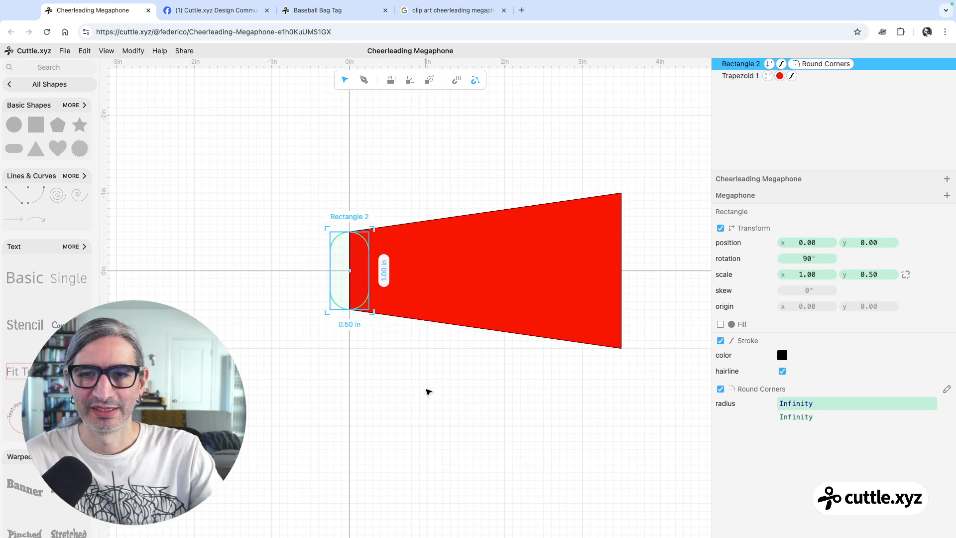
left_click(428, 391)
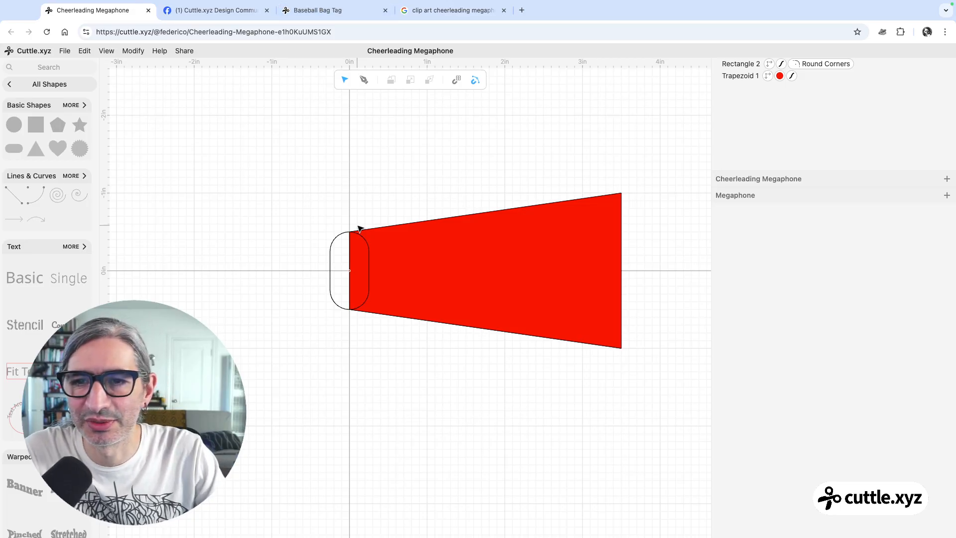
Step: Resize the pill at the narrow end to a scale of 1.11 by 0.40, slightly taller than the trapezoid's edge
left_click(337, 238)
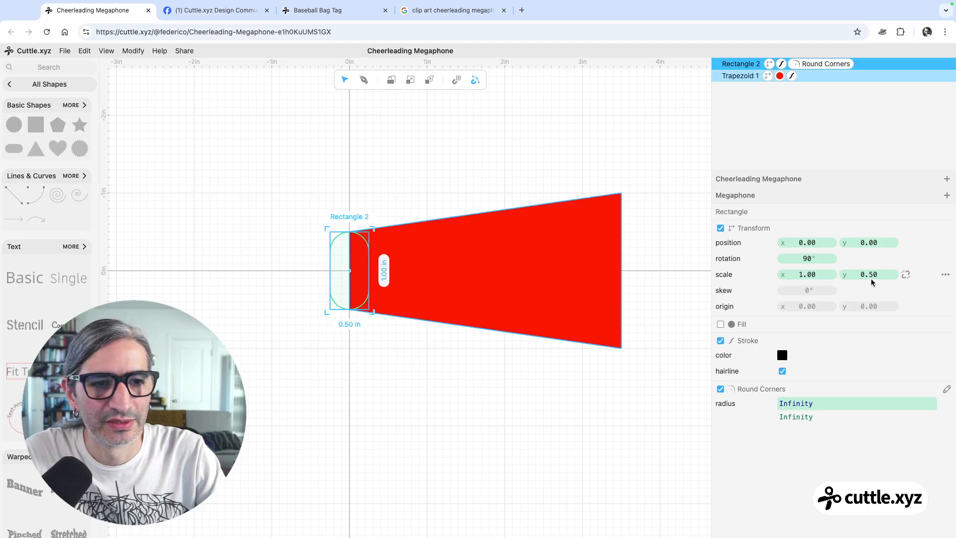
left_click_drag(872, 274, 857, 274)
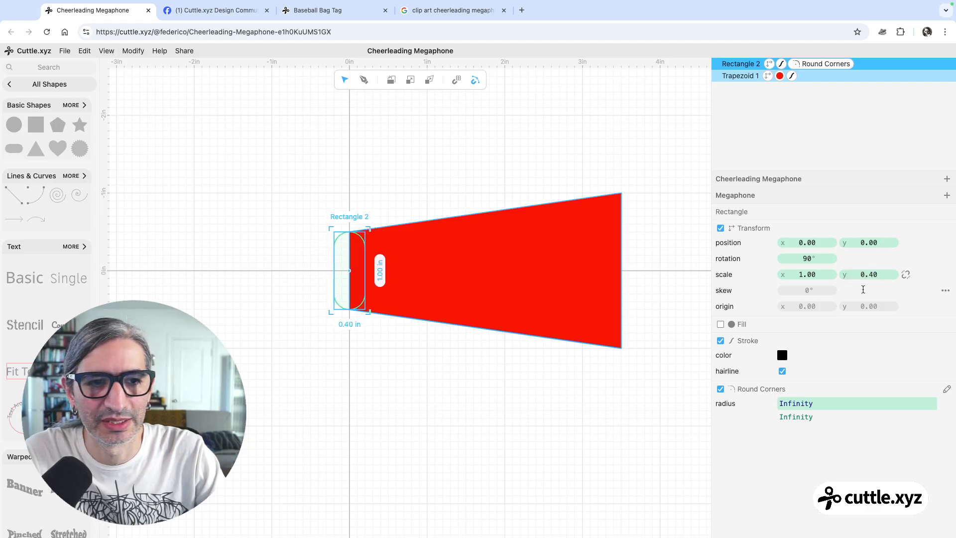
left_click(802, 275)
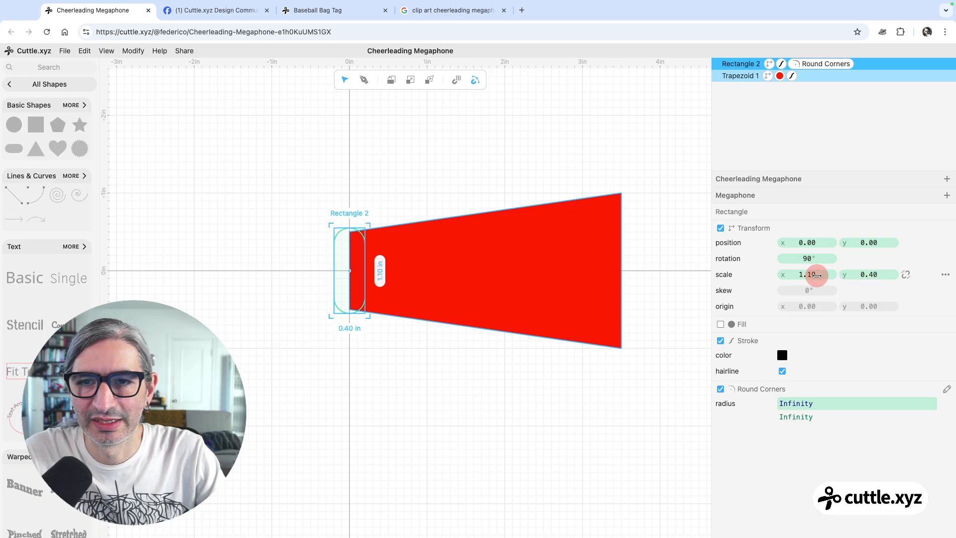
left_click(458, 169)
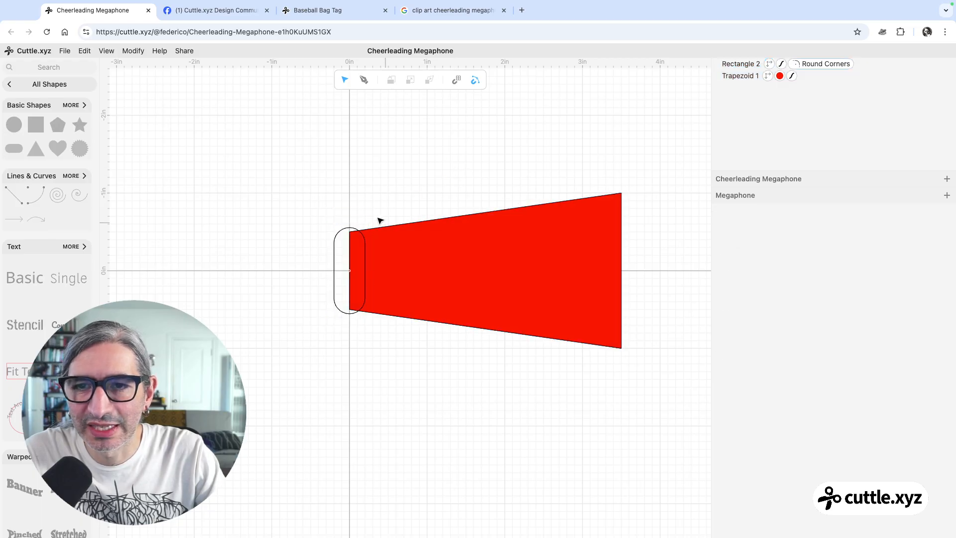
Step: Add a fill to the pill at the narrow end and colour it red
left_click(361, 282)
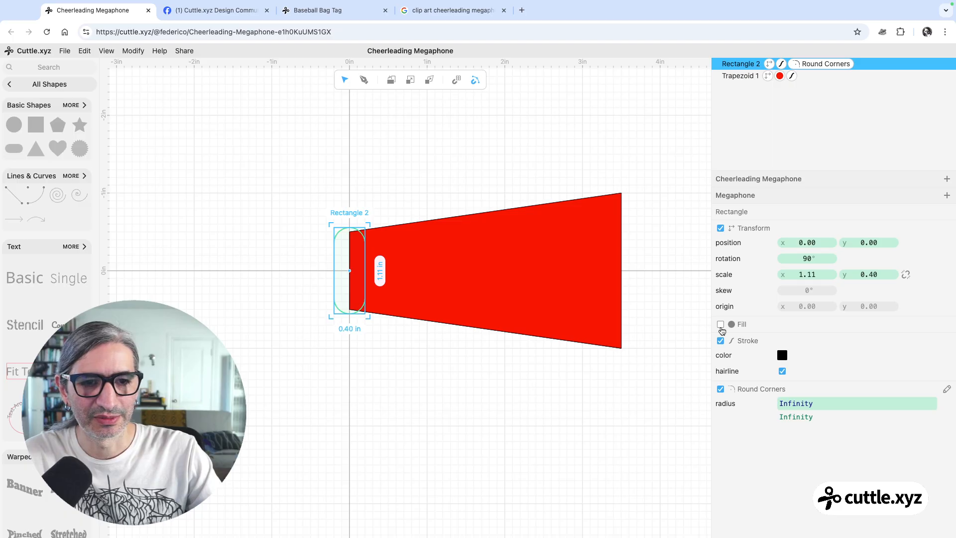
left_click(721, 324)
left_click(782, 354)
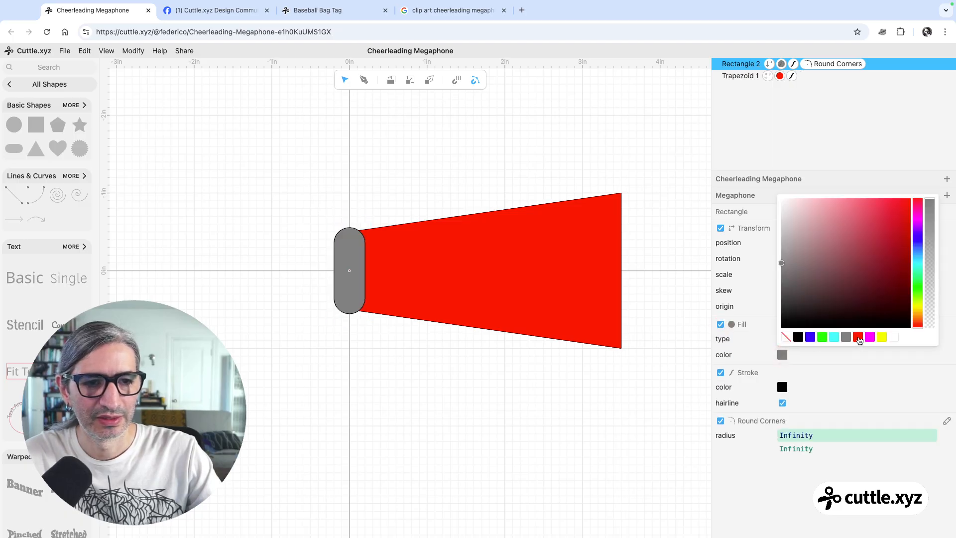
left_click(858, 339)
left_click(483, 391)
Step: Place a second Pill centred on the trapezoid's wide edge at x 3.50, y 0.00, rotated 90°
scroll(483, 386, "down", 2)
left_click_drag(483, 386, 424, 365)
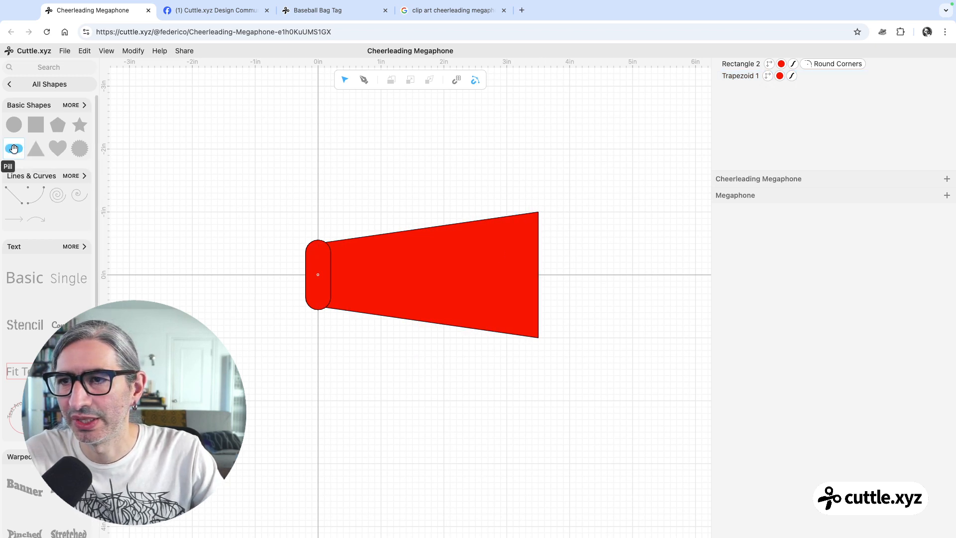
left_click_drag(13, 149, 554, 309)
left_click(604, 304)
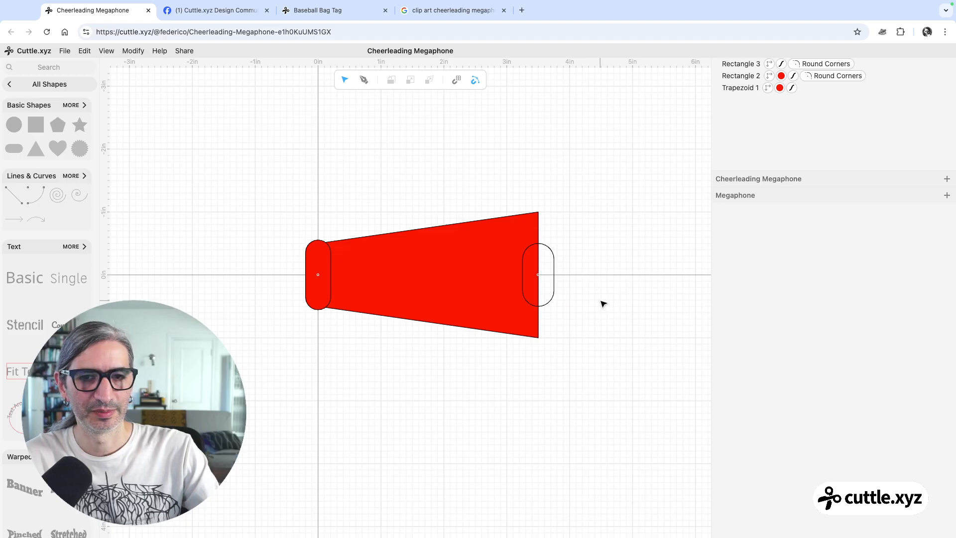
Step: Give the pill at the wide end a red fill
left_click(553, 262)
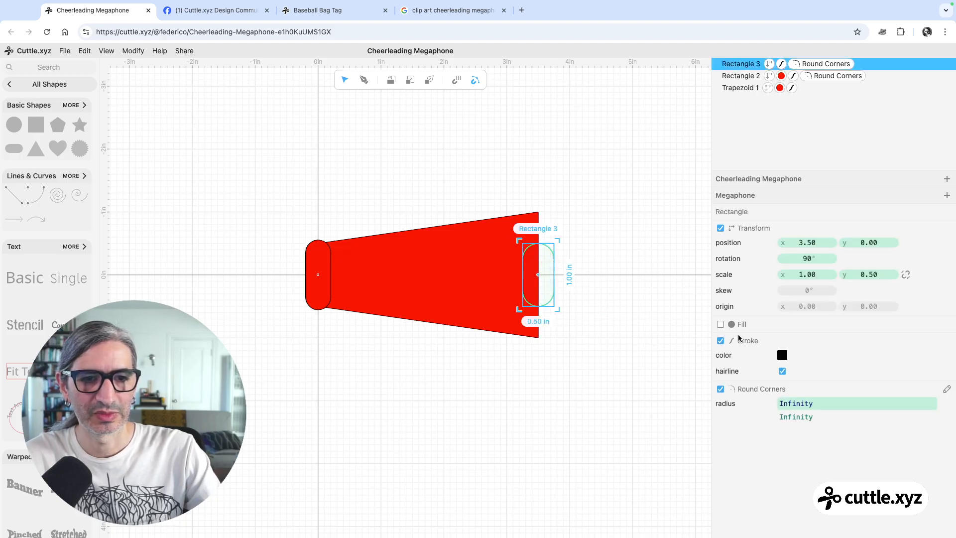
left_click(720, 324)
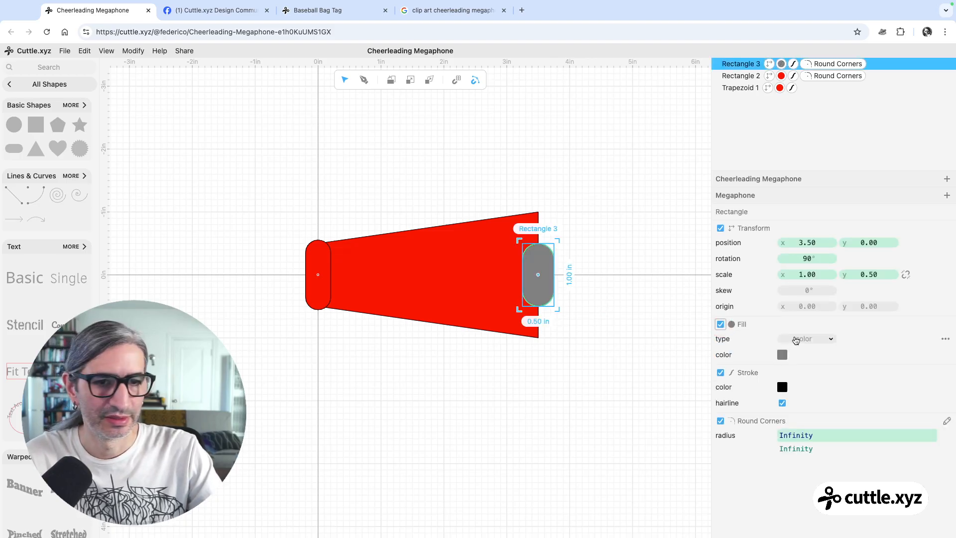
left_click(782, 354)
left_click(857, 338)
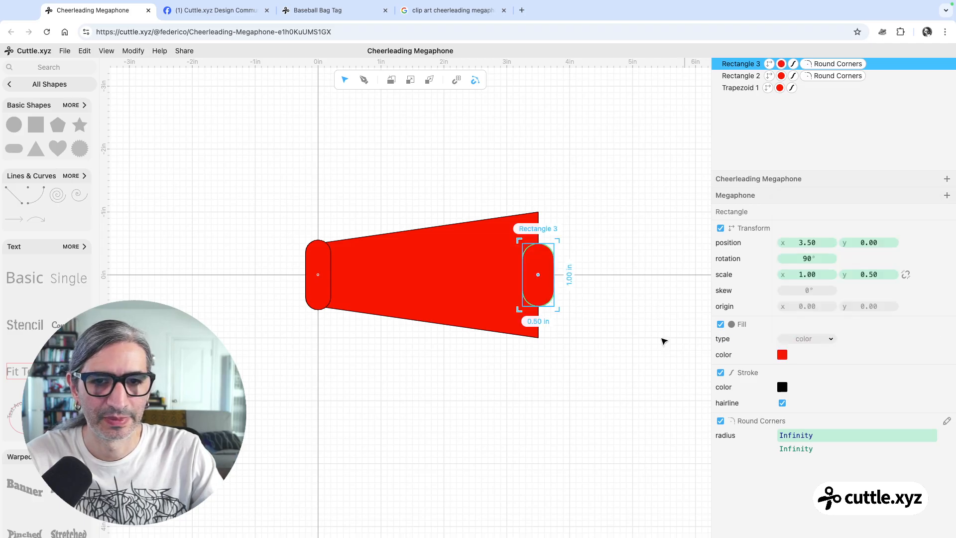
left_click(669, 333)
Step: Resize the pill at the wide end to about 2.2 in high and 0.4 in wide so it overhangs the trapezoid's edge
left_click(548, 294)
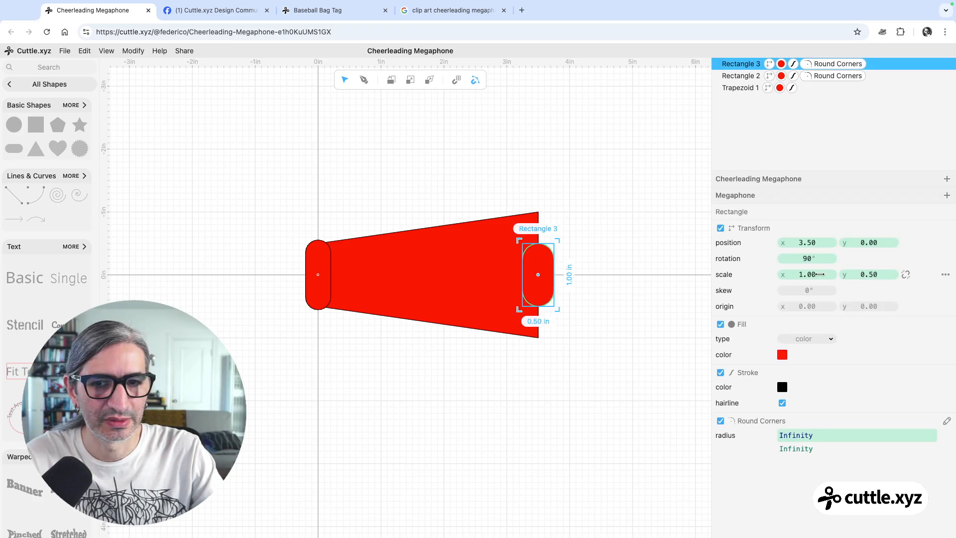
mouse_move(807, 274)
left_mouse_down()
mouse_move(906, 275)
mouse_move(798, 275)
mouse_move(808, 274)
left_mouse_up()
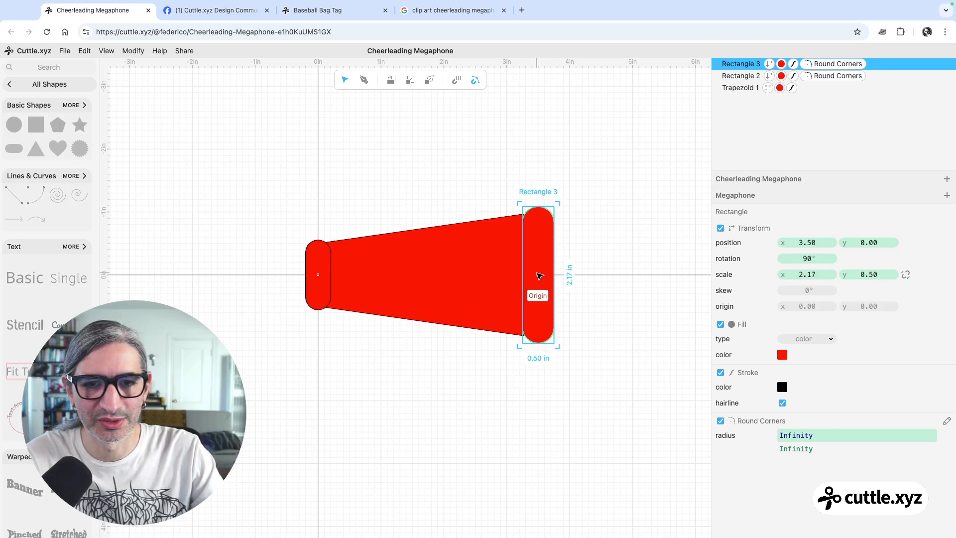
left_click_drag(801, 274, 857, 275)
left_click(622, 298)
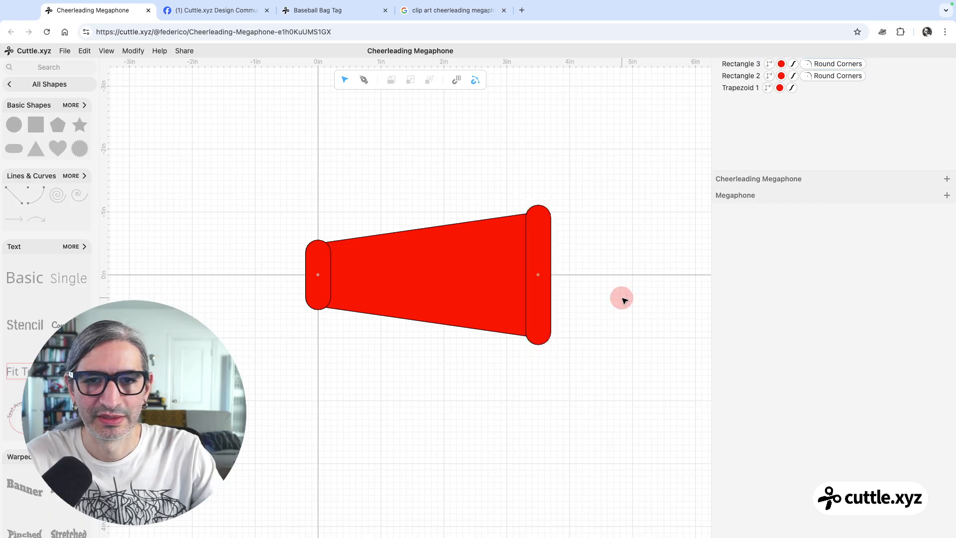
Step: Switch to the Google image results for cheerleading megaphone silhouettes and examine the handle shapes
scroll(561, 324, "up", 3)
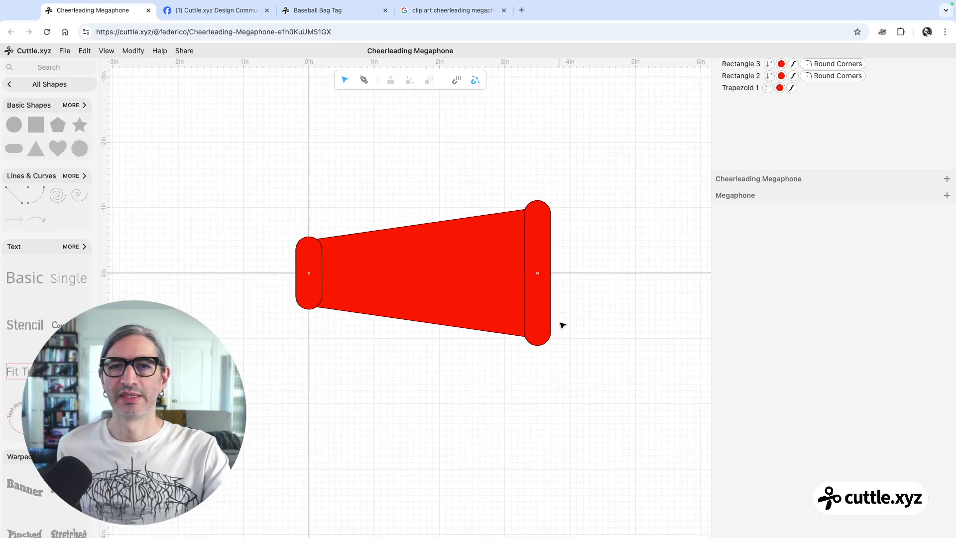
scroll(585, 298, "down", 2)
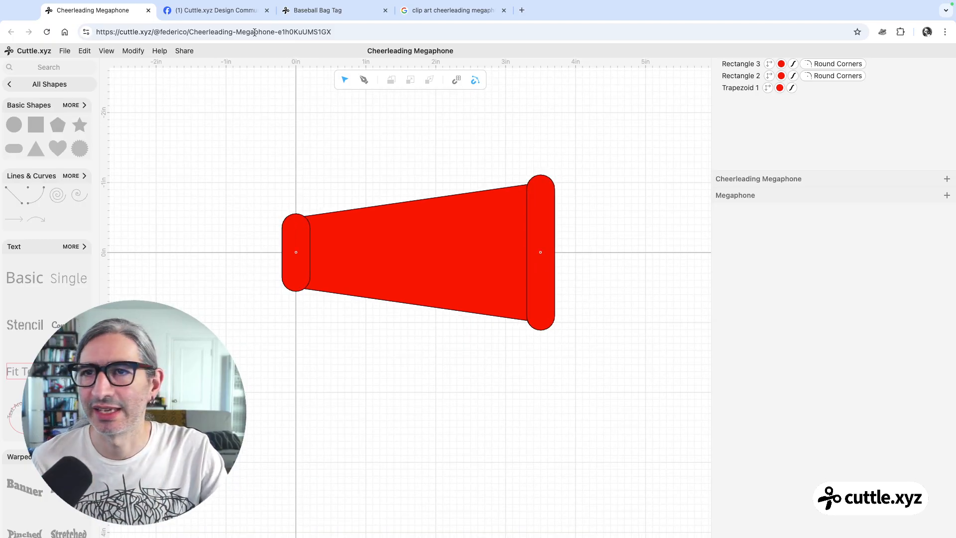
left_click(440, 10)
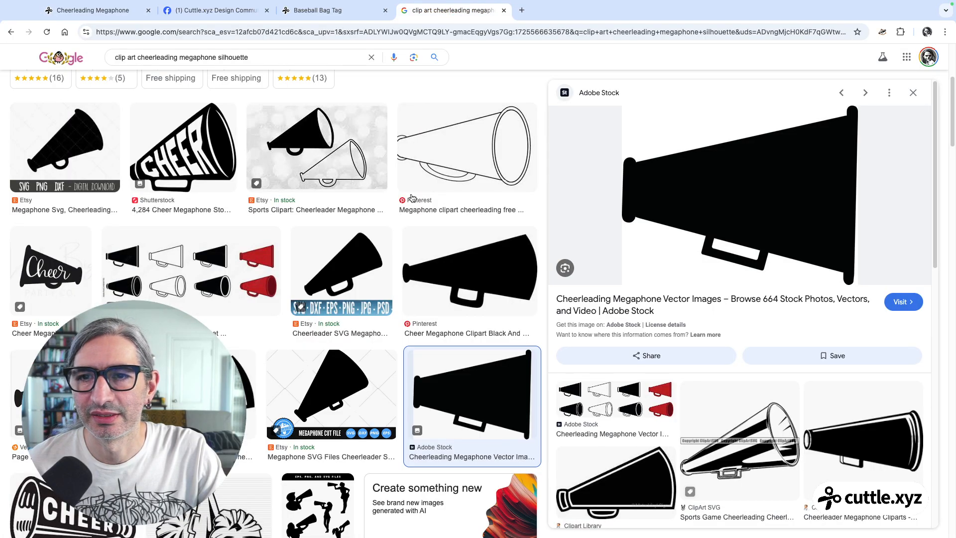
scroll(438, 213, "down", 10)
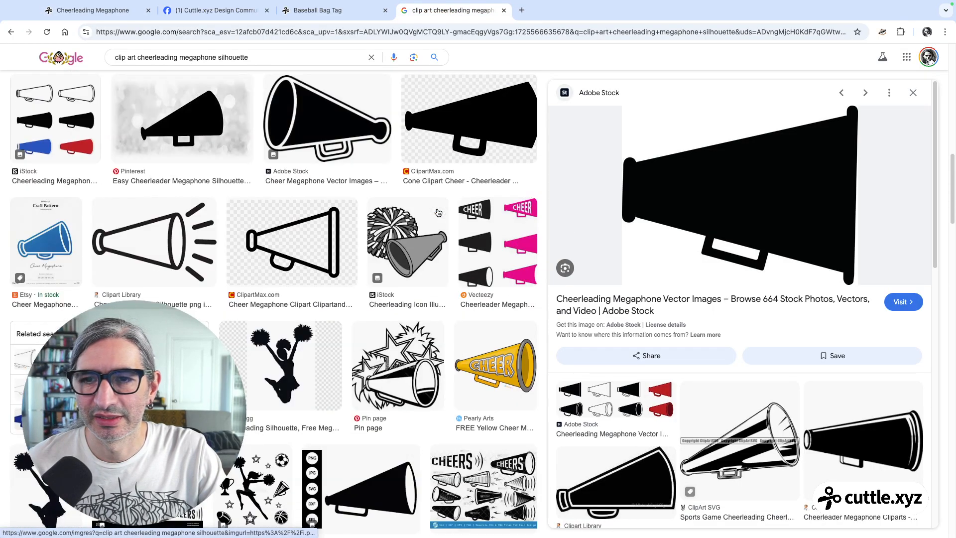
scroll(438, 213, "down", 12)
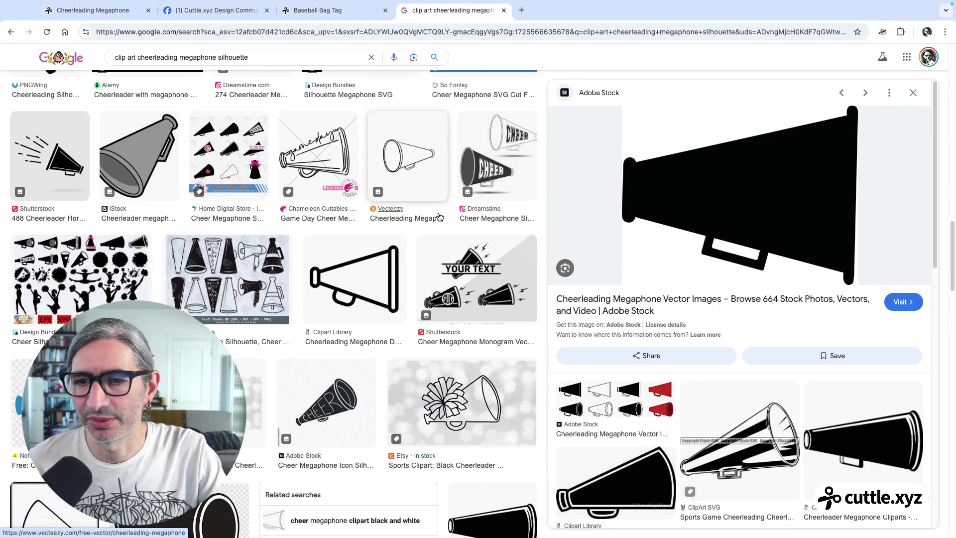
scroll(439, 217, "down", 4)
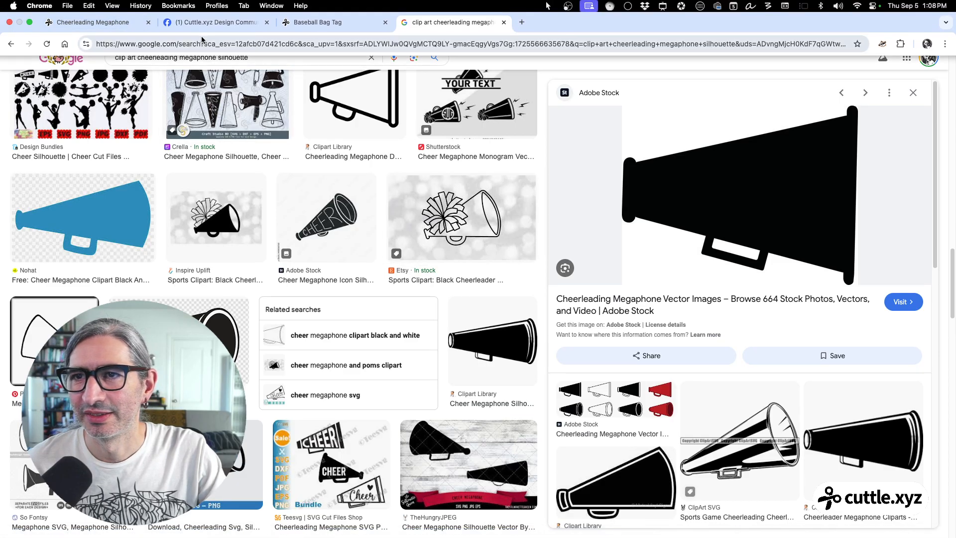
Step: Back in the Cheerleading Megaphone project, place an Arc From Three Points over the trapezoid's lower slanted edge
left_click(110, 22)
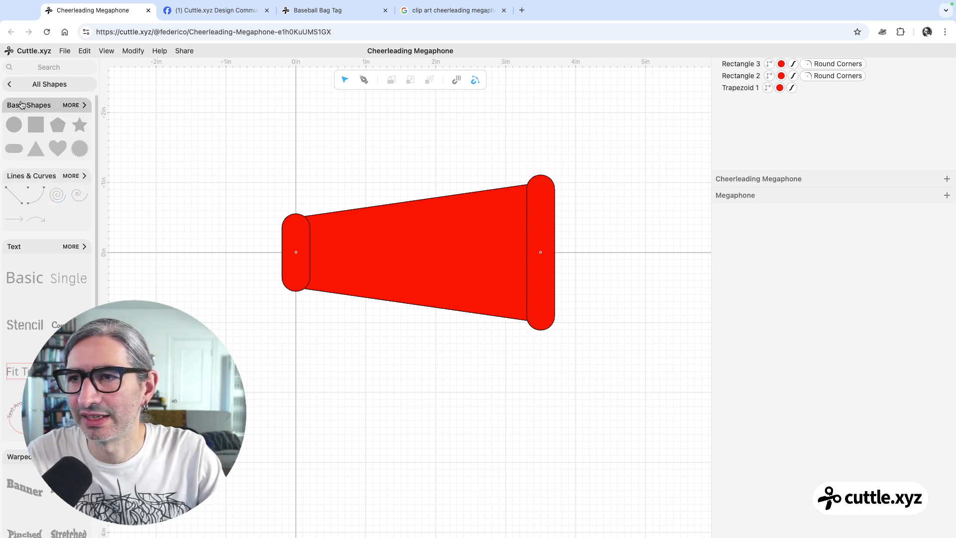
left_click(31, 91)
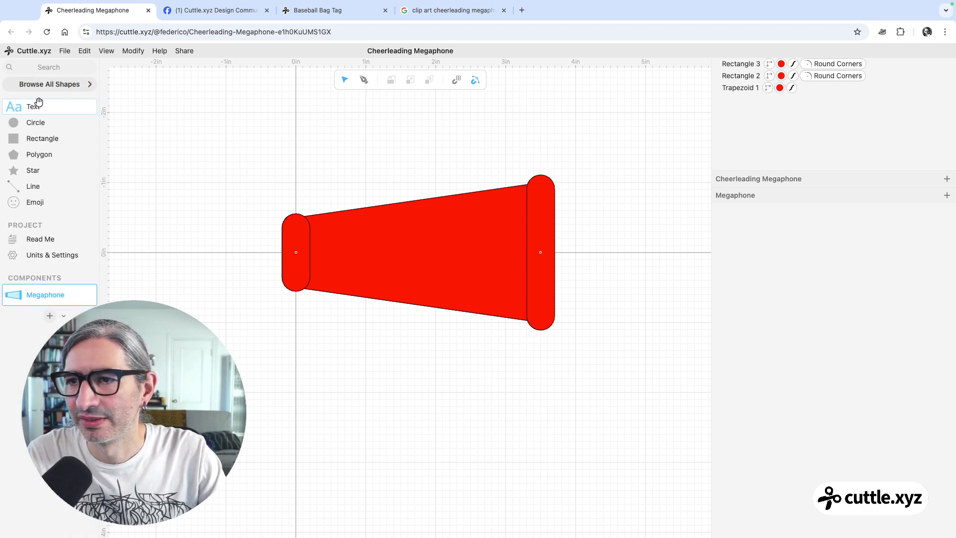
left_click(63, 85)
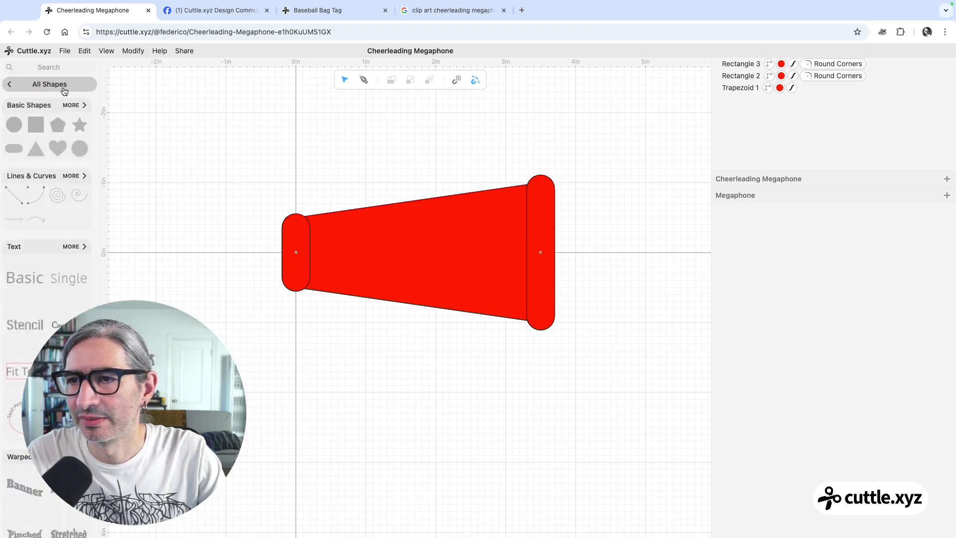
left_click(77, 177)
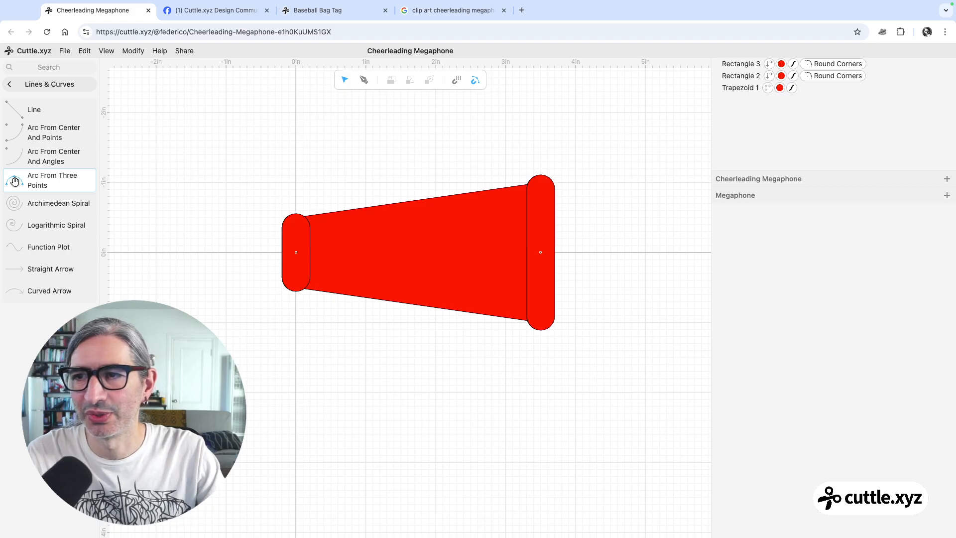
left_click_drag(15, 182, 419, 307)
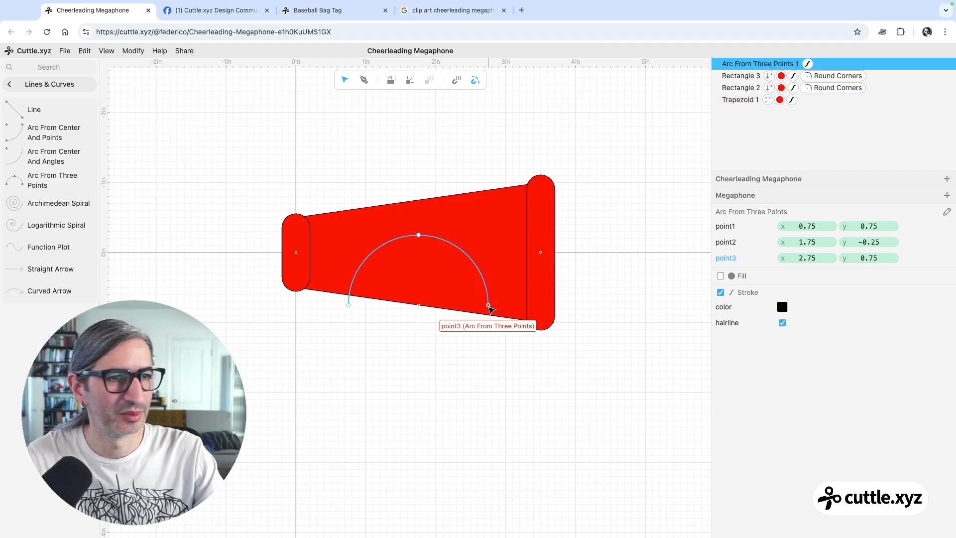
Step: Bend the arc downward with its middle point at 1.49, 1.30 and snap both ends to the trapezoid's lower edge at x 1.02 and 2.34
left_click_drag(418, 235, 400, 344)
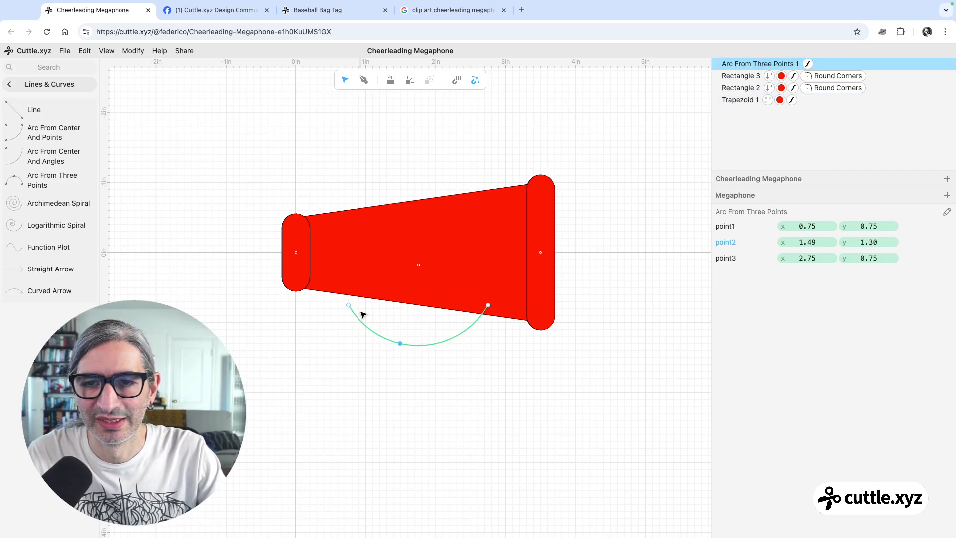
left_click_drag(349, 305, 367, 297)
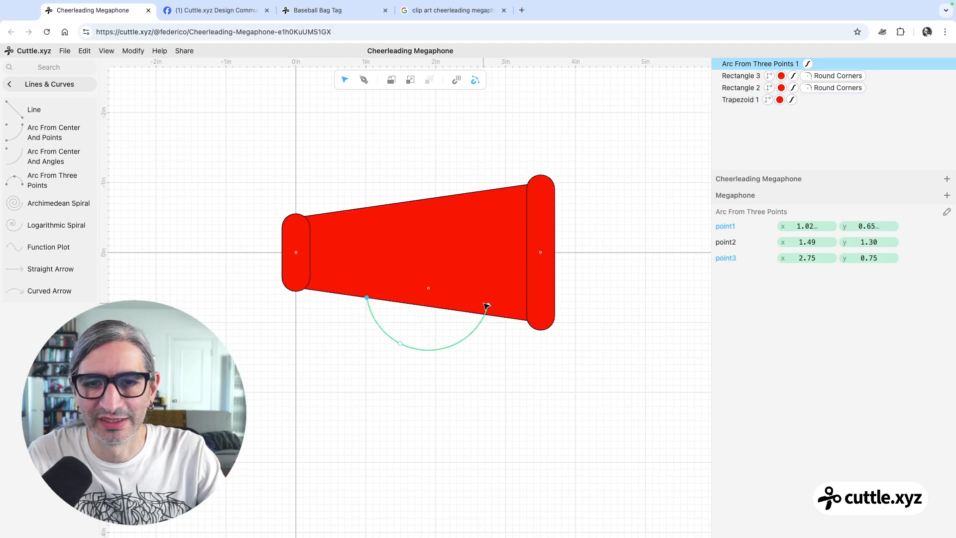
left_click_drag(486, 305, 460, 311)
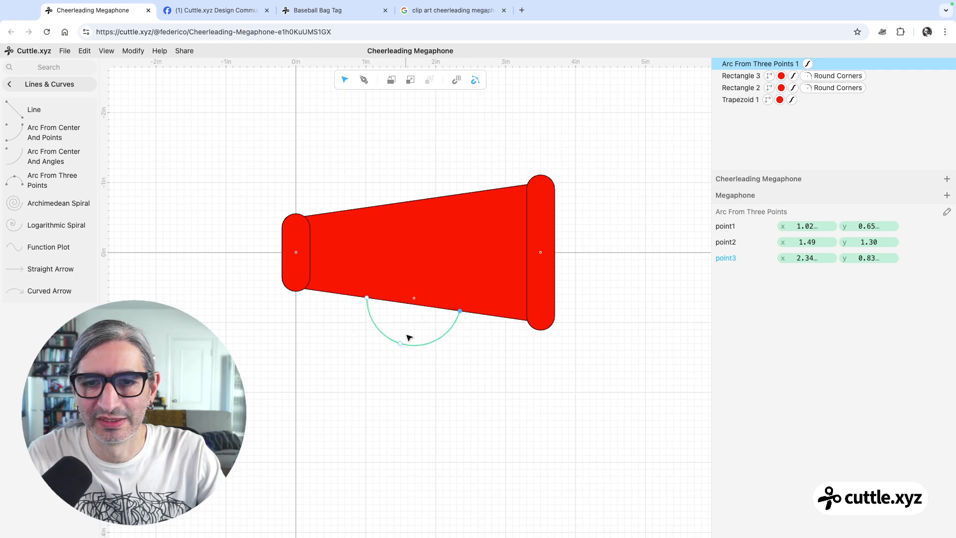
Step: Make the handle arc shallower and narrower, with its middle point at 1.63, 1.17 and its ends on the trapezoid's edge at x 1.23 and 2.29
left_click_drag(399, 343, 406, 334)
left_click(423, 358)
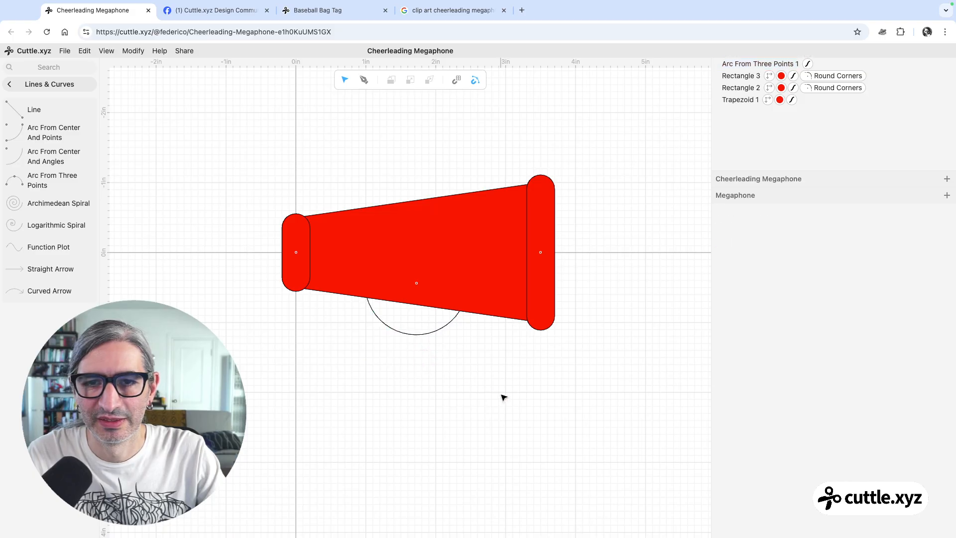
left_click(412, 335)
left_click_drag(372, 301, 386, 302)
left_click_drag(466, 313, 455, 311)
left_click(474, 343)
scroll(474, 344, "up", 2)
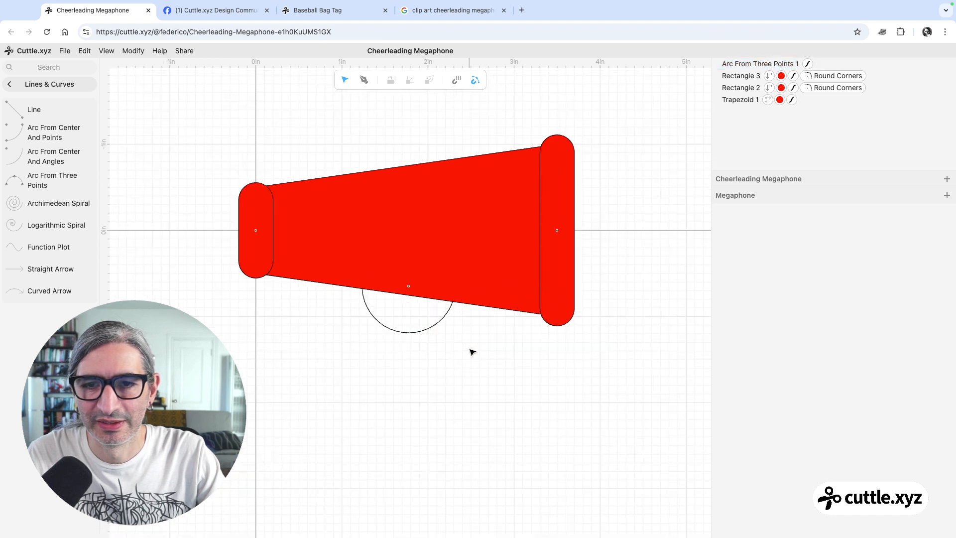
left_click_drag(473, 345, 488, 365)
scroll(488, 364, "down", 1)
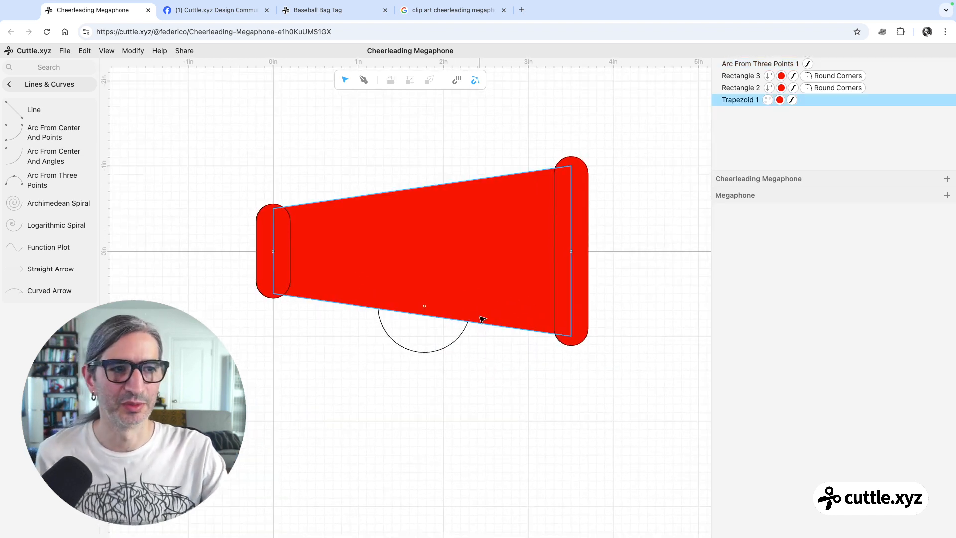
Step: Give the handle arc a red, non-hairline stroke with a width of 0.22
left_click(454, 343)
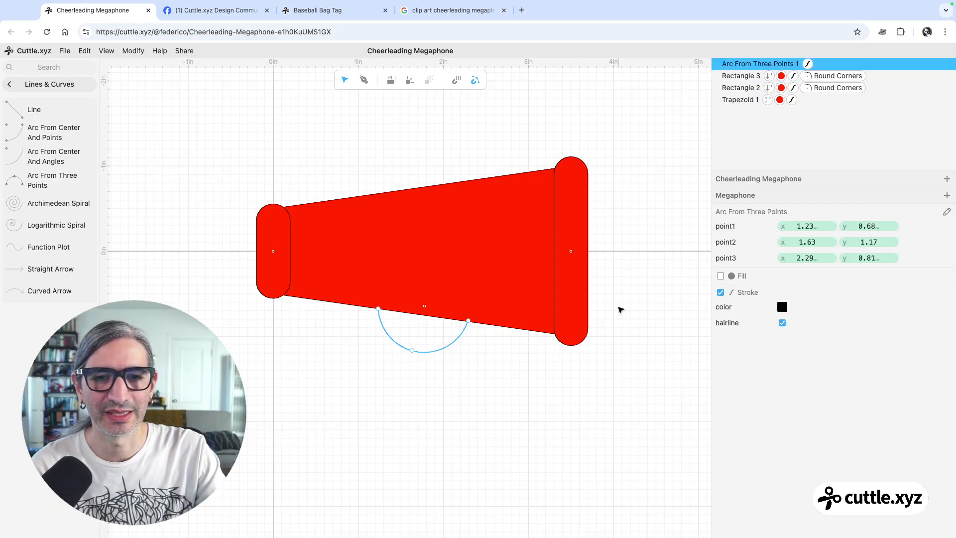
left_click(782, 322)
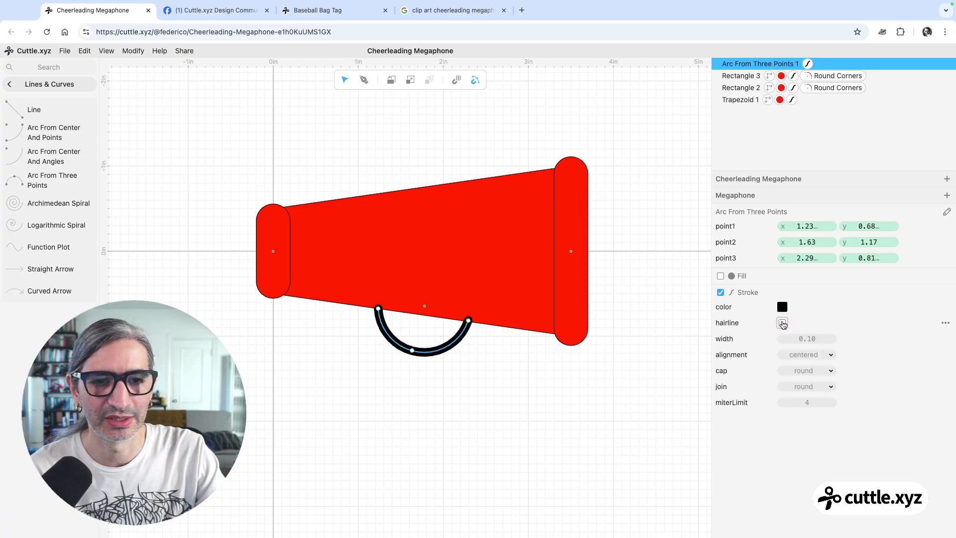
left_click(782, 309)
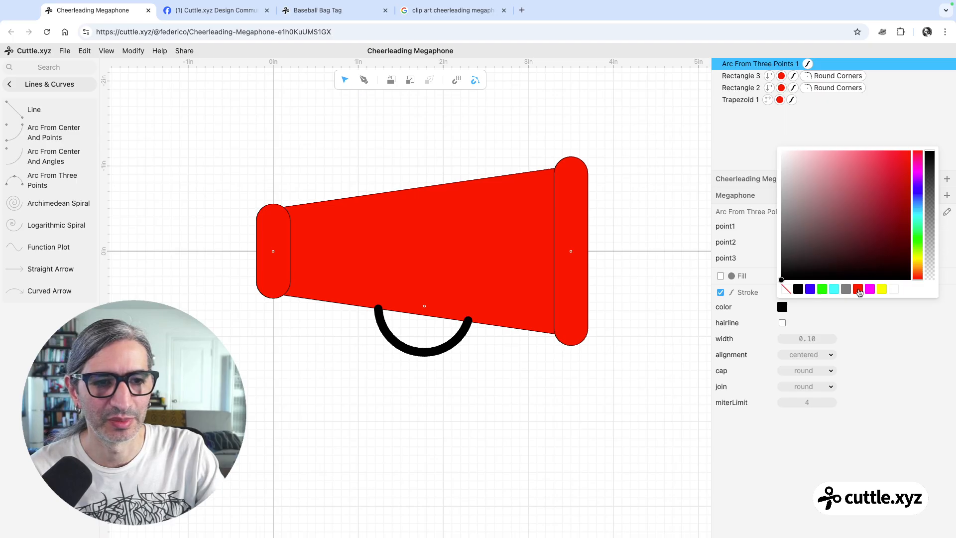
left_click(858, 290)
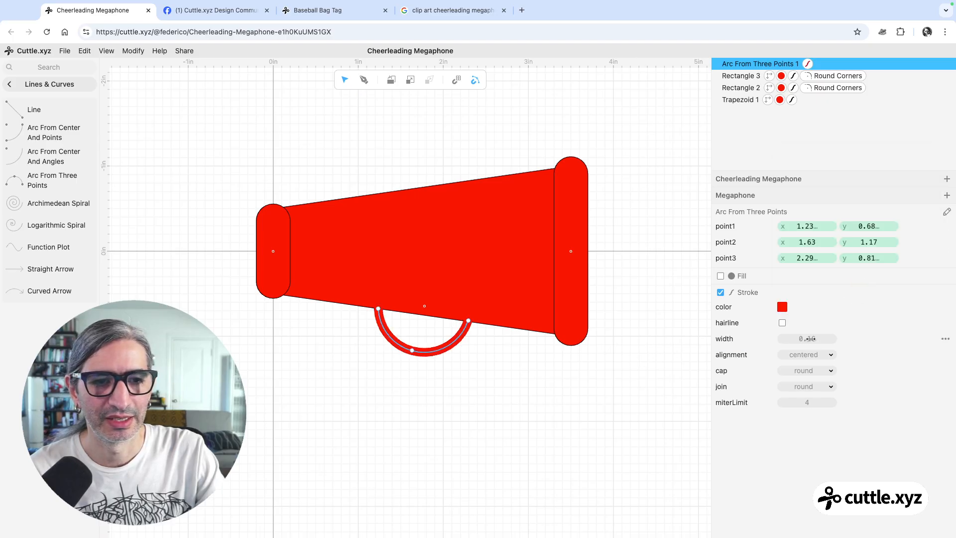
left_click_drag(810, 338, 827, 341)
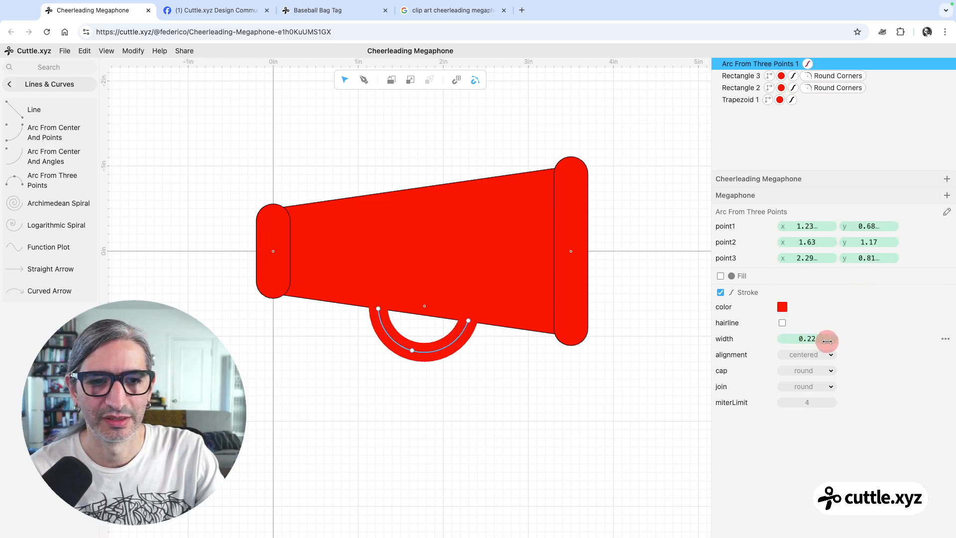
left_click(561, 392)
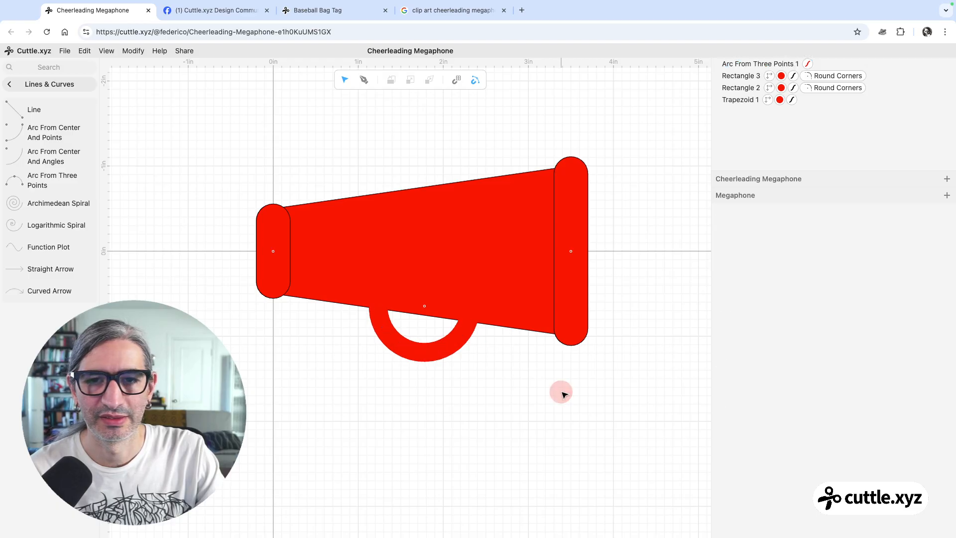
Step: Reshape the thick handle arc with ends on the trapezoid's lower edge at x 1.12 and 2.27 and its middle point at 1.62, 1.14
left_click(417, 357)
left_click_drag(378, 308, 382, 318)
left_click_drag(412, 351, 411, 348)
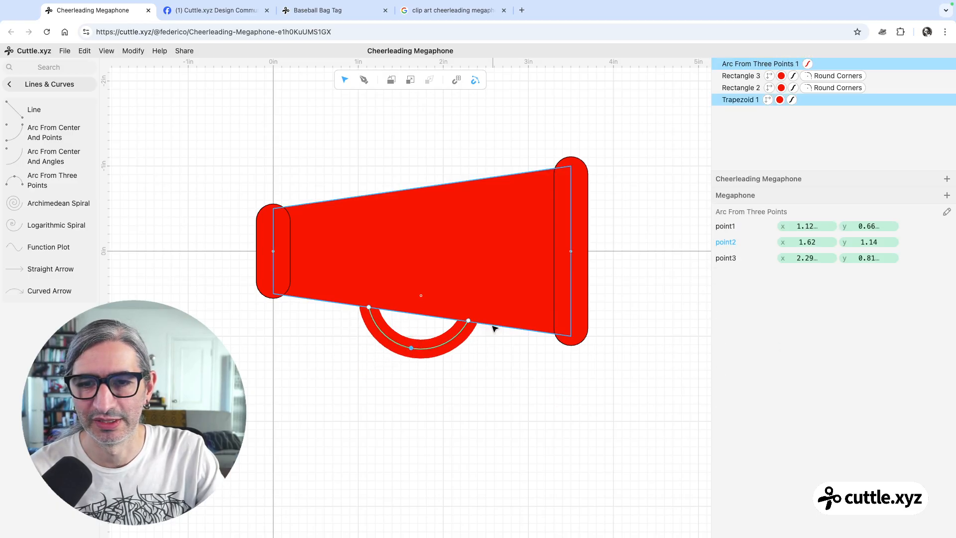
left_click_drag(472, 321, 470, 321)
left_click(368, 307)
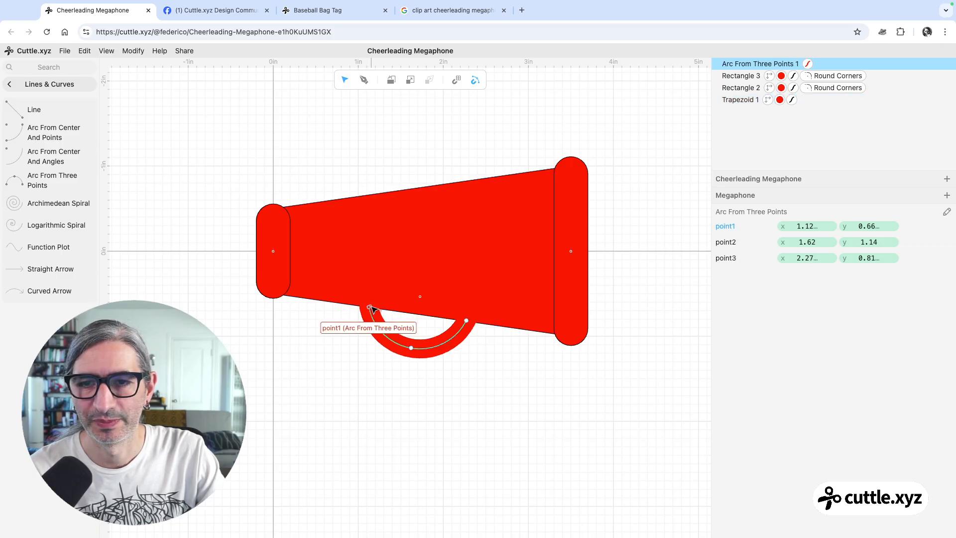
left_click(509, 435)
scroll(498, 427, "down", 2)
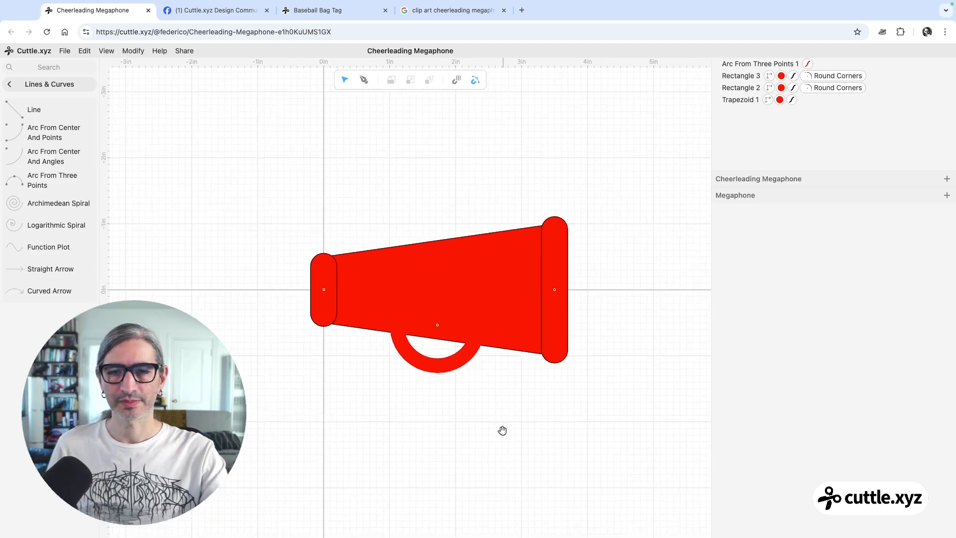
left_click_drag(503, 431, 488, 419)
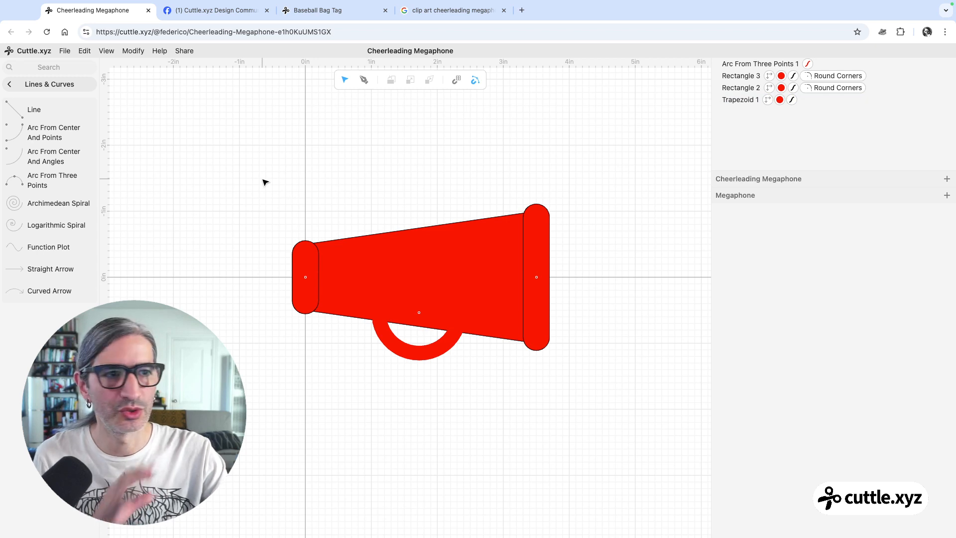
Step: Weld the trapezoid, both pill-shaped ends and the handle arc together with Boolean Union
left_click_drag(260, 174, 269, 199)
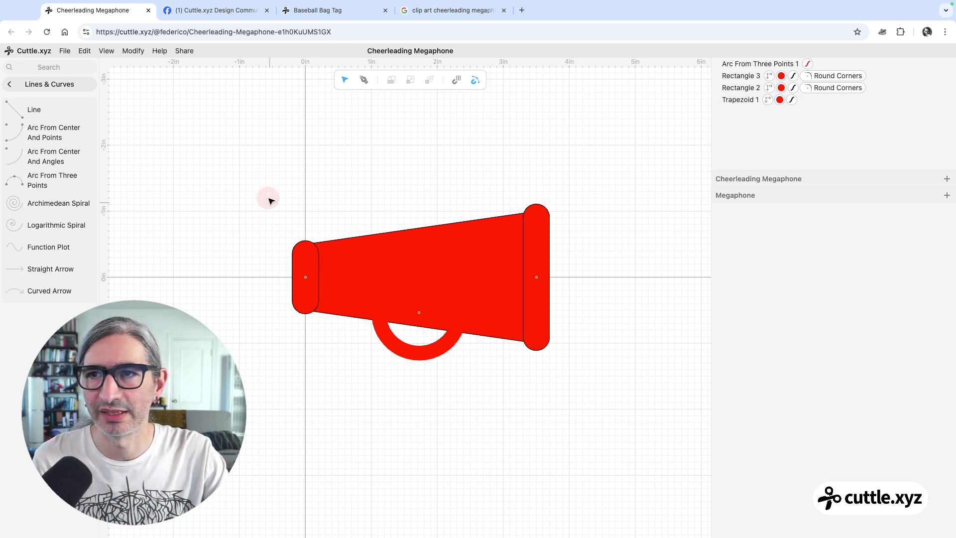
left_click(59, 86)
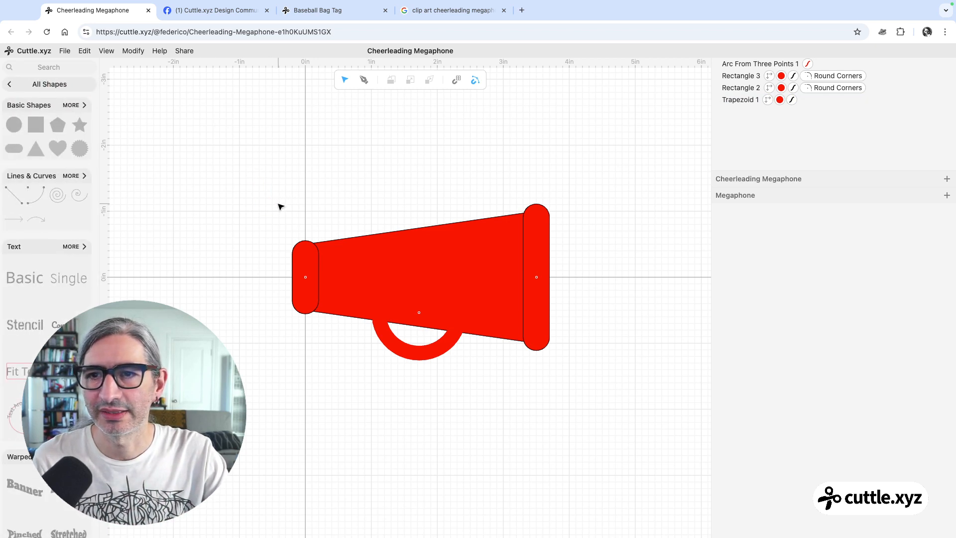
left_click_drag(264, 162, 608, 435)
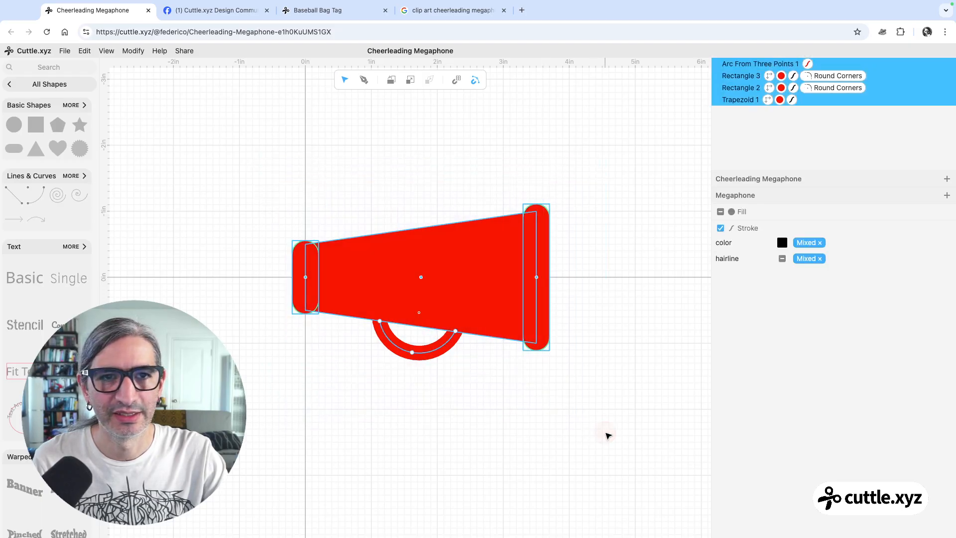
left_click(131, 50)
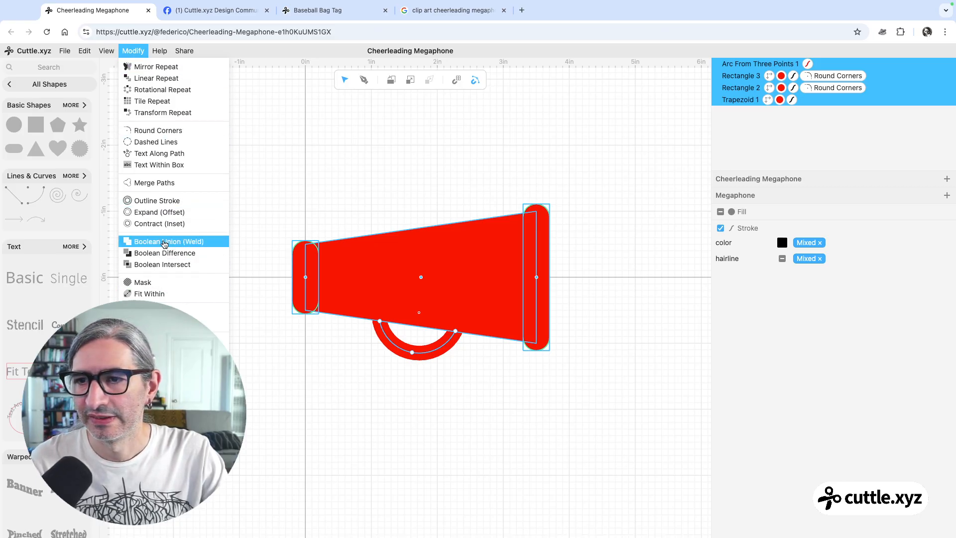
left_click(164, 241)
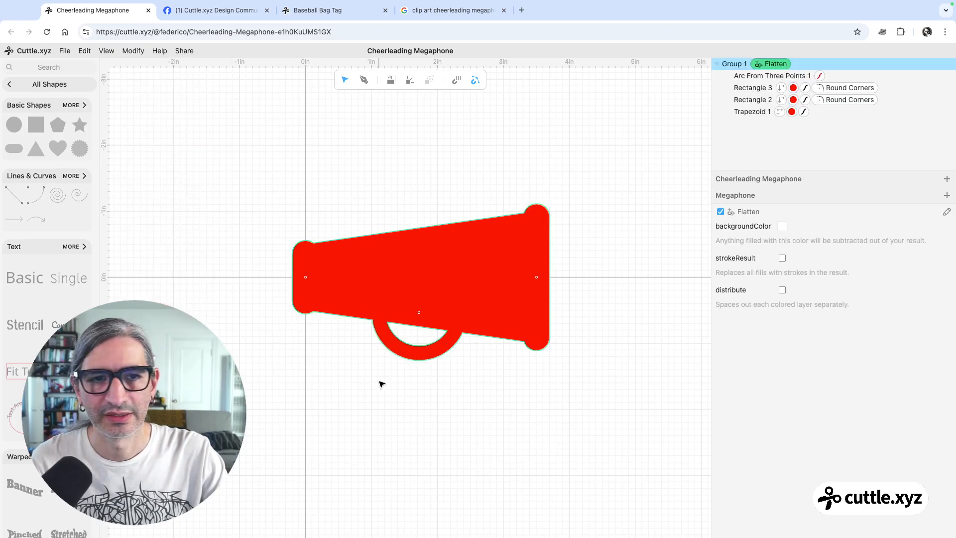
Step: Enable strokeResult on the welded group's Flatten modifier to turn the filled megaphone into a cut outline
scroll(381, 384, "up", 5)
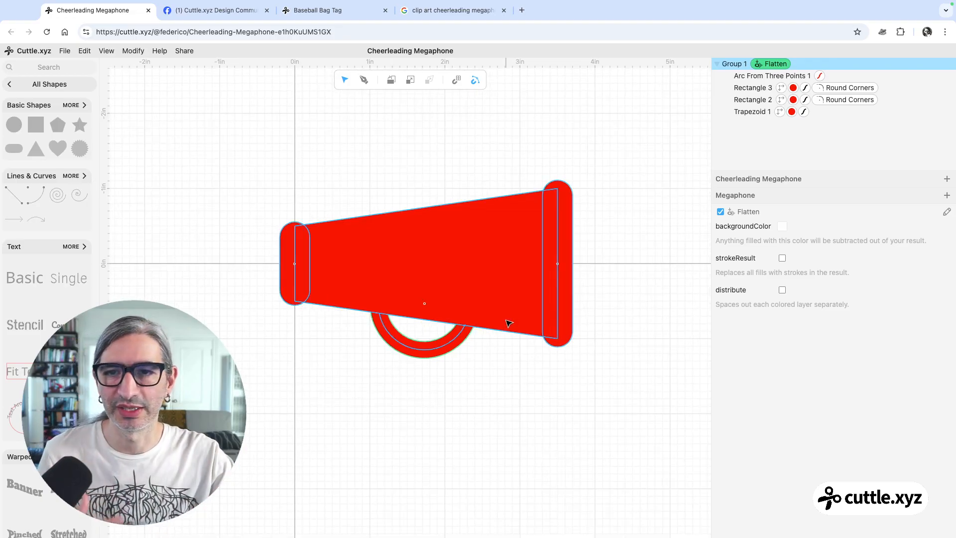
scroll(561, 146, "up", 1)
scroll(561, 146, "up", 1)
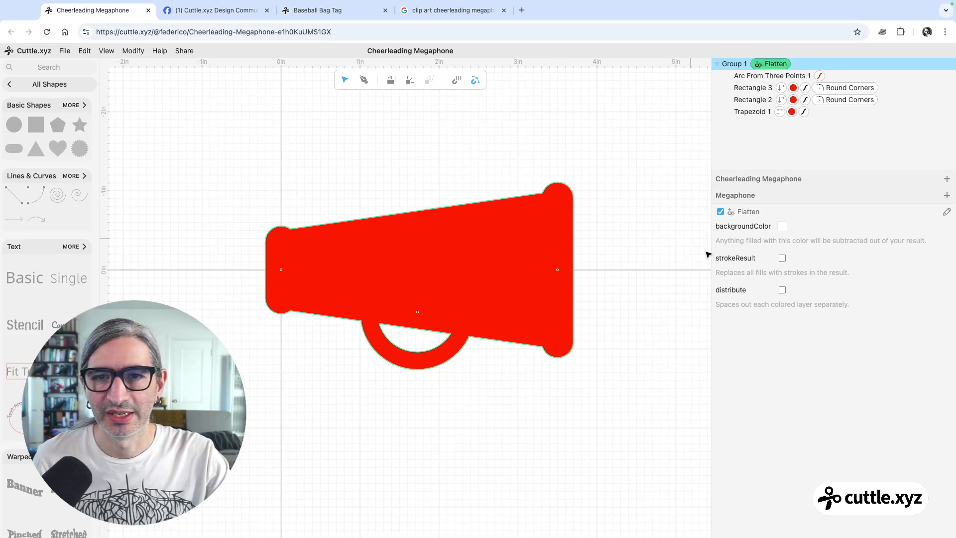
left_click(782, 258)
left_click(644, 379)
scroll(642, 382, "up", 2)
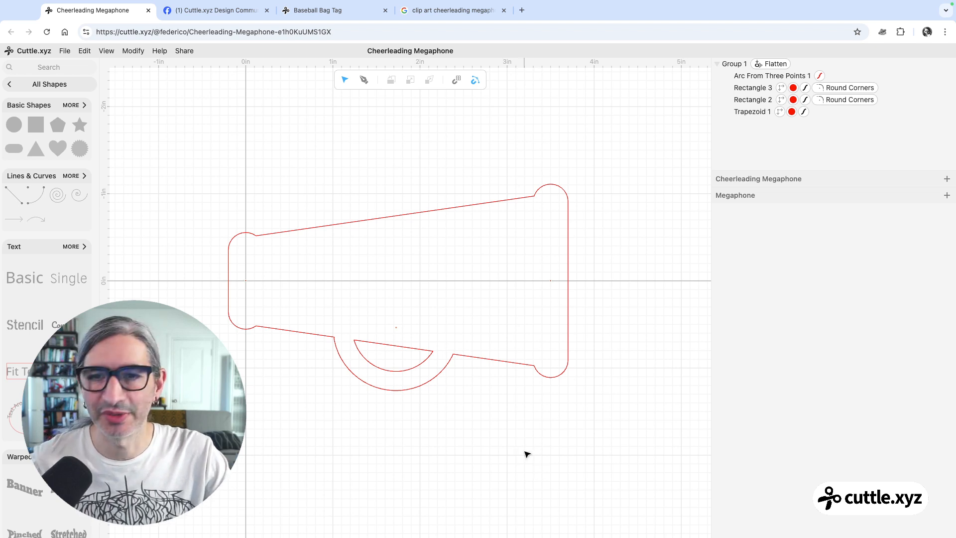
scroll(362, 423, "up", 1)
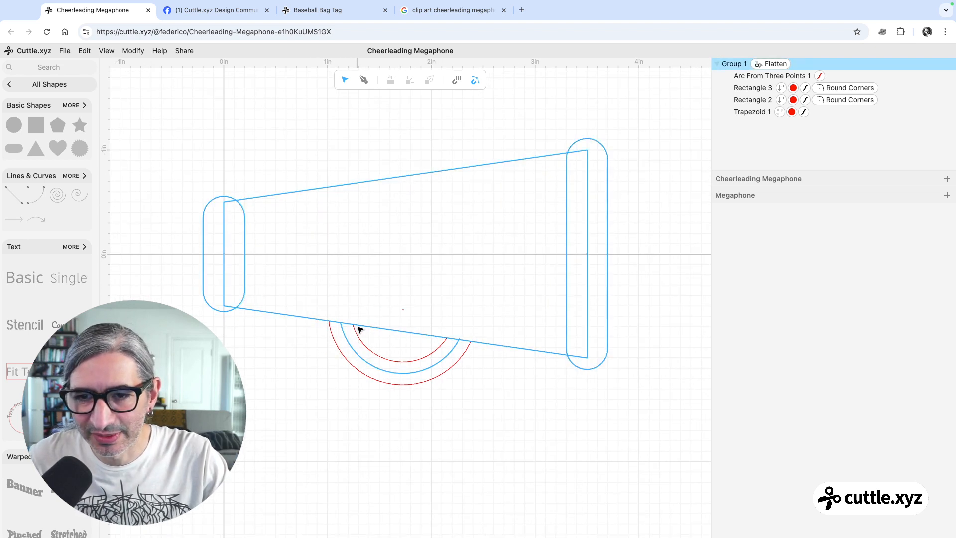
scroll(538, 423, "down", 1)
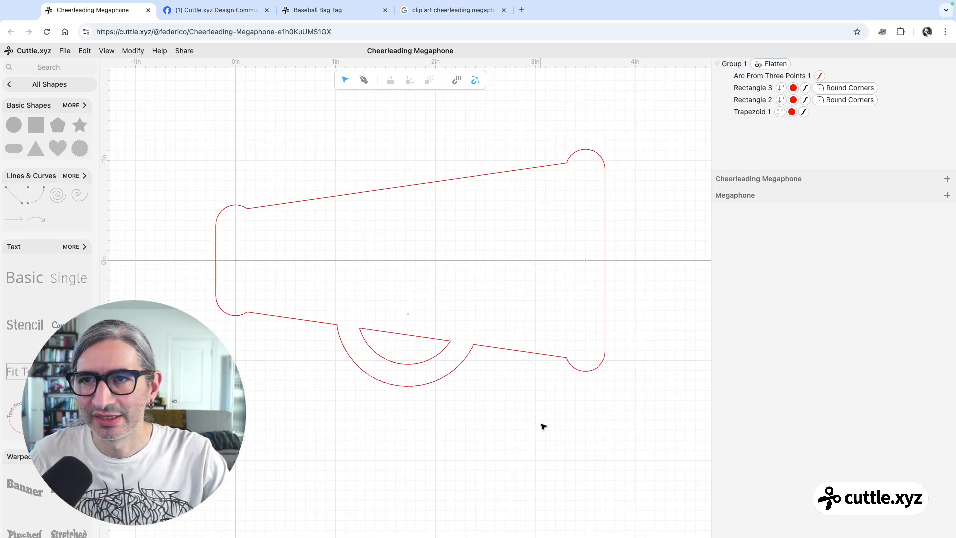
Step: Apply a Round Corners modifier with the default 0.25 radius to the welded megaphone group and inspect its joints
left_click(133, 51)
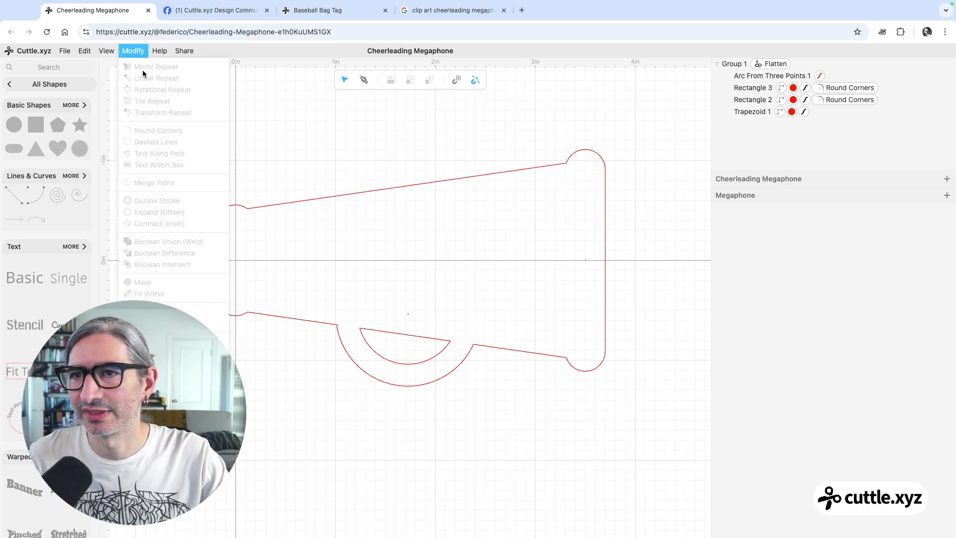
left_click_drag(303, 133, 393, 226)
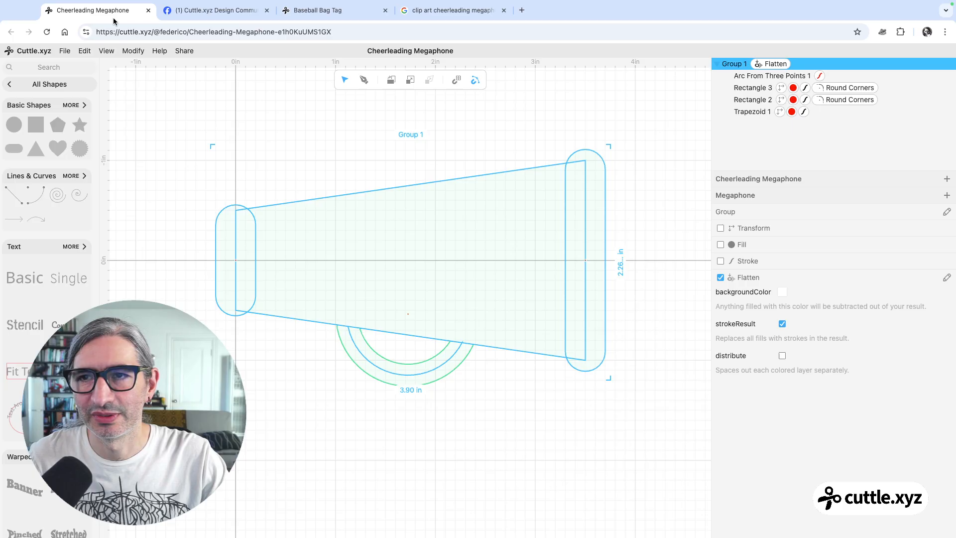
left_click(128, 52)
left_click(156, 137)
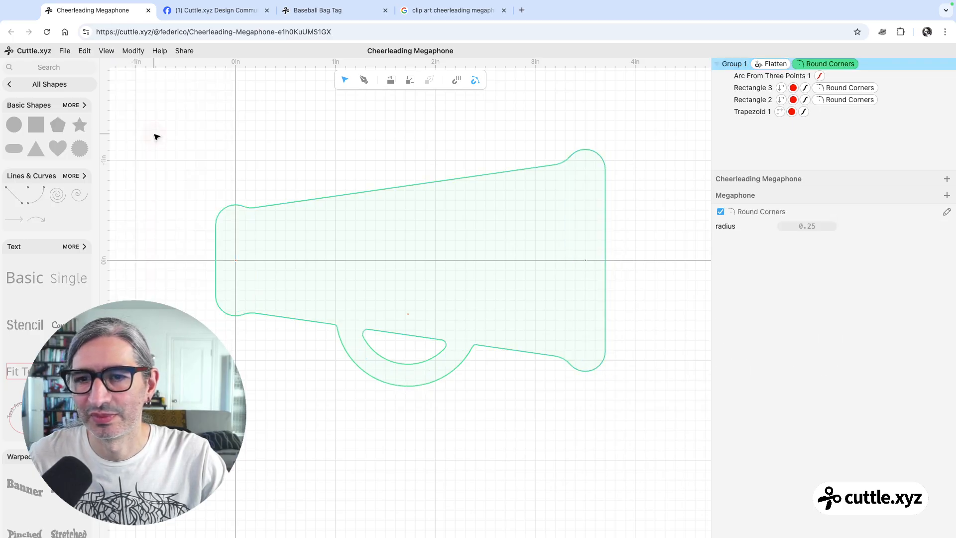
left_click(497, 428)
scroll(496, 431, "up", 1)
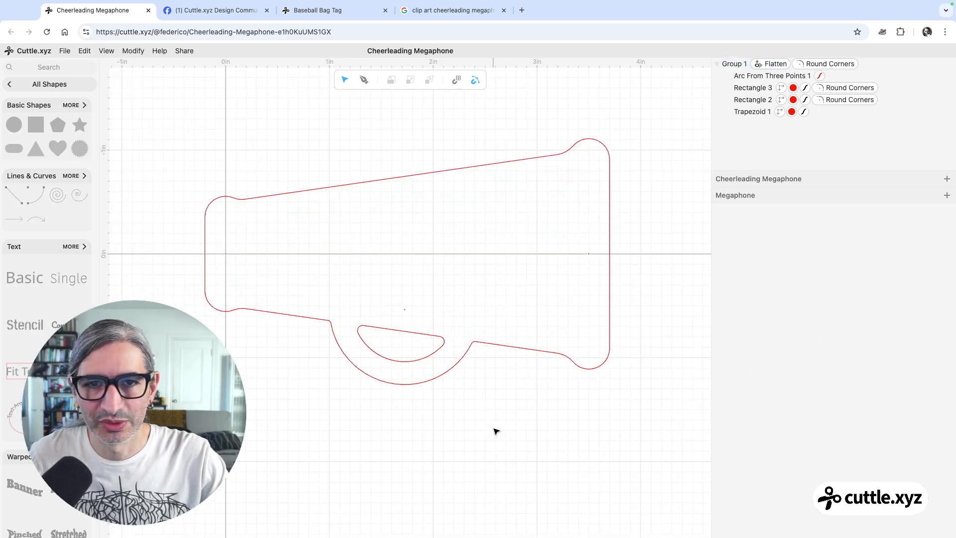
scroll(461, 406, "up", 1)
left_click(567, 357)
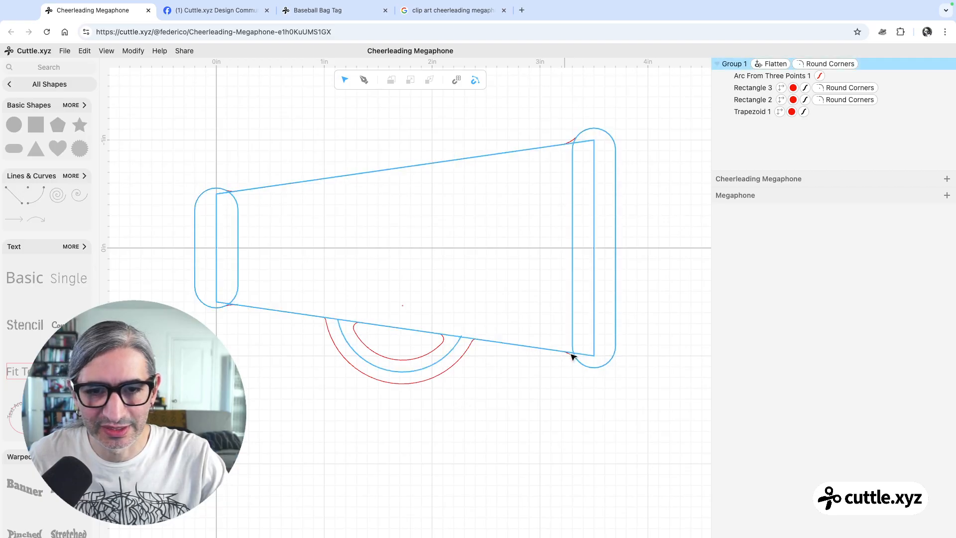
left_click(698, 153)
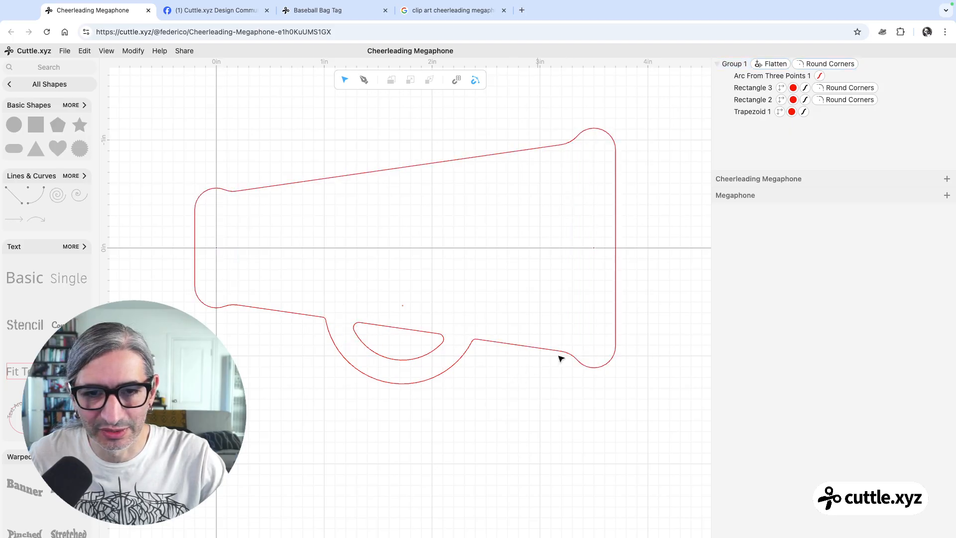
scroll(561, 406, "down", 3)
scroll(542, 428, "up", 2)
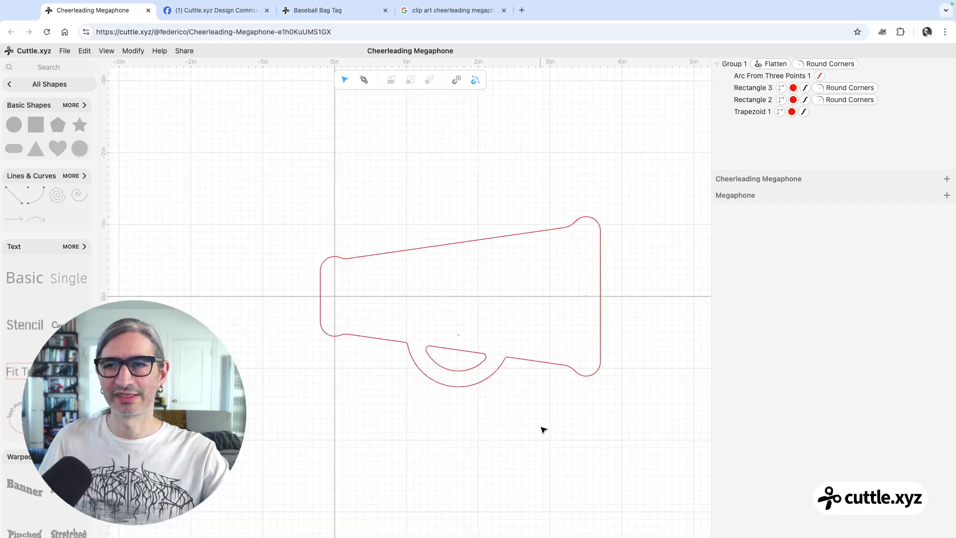
Step: Leave the shape library for the project's component list and collapse the megaphone group in the layer outline
left_click(85, 83)
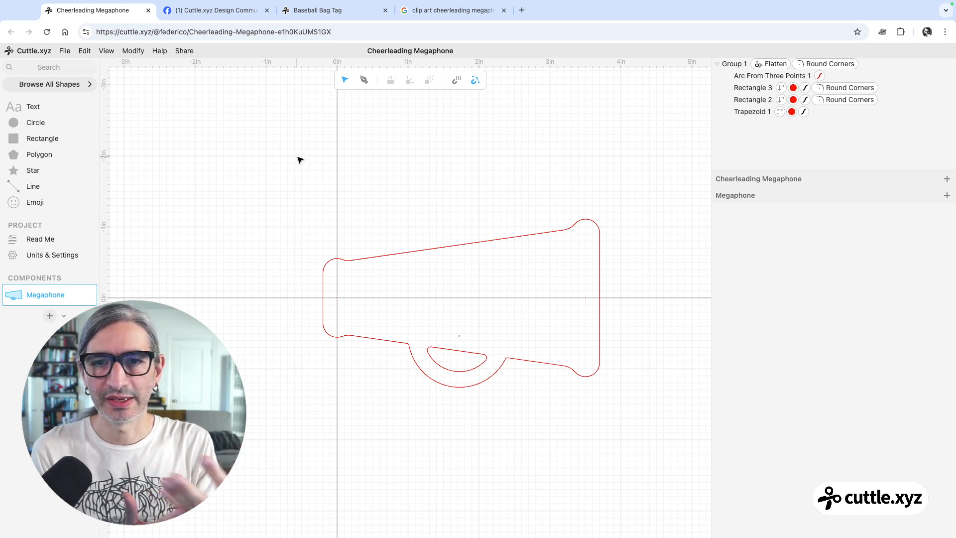
left_click(730, 68)
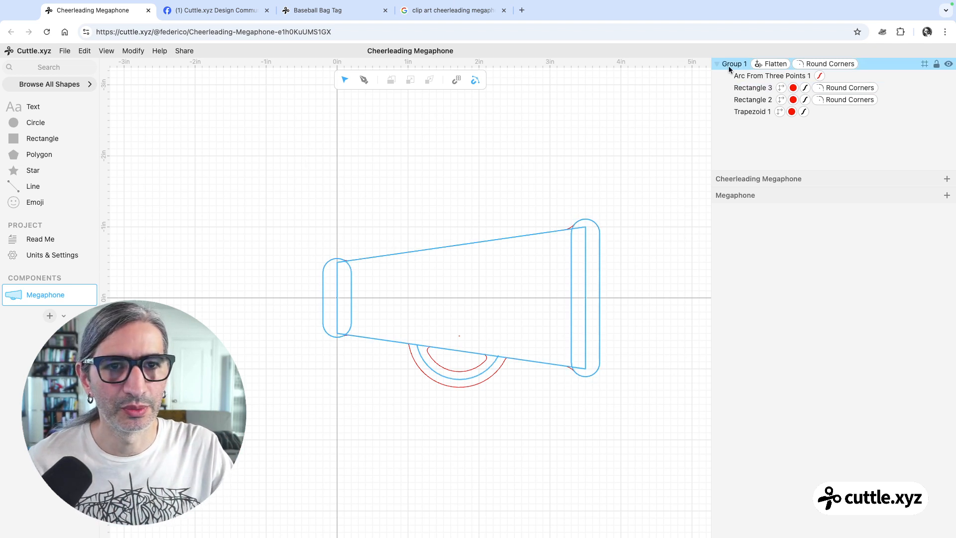
left_click(717, 64)
left_click(647, 115)
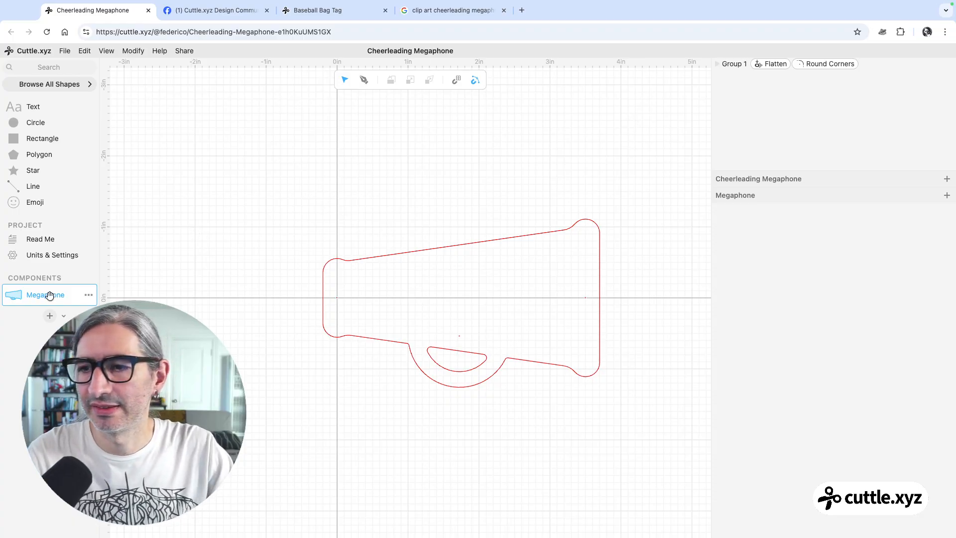
Step: Add a new component to the project and name it "Name"
left_click(50, 317)
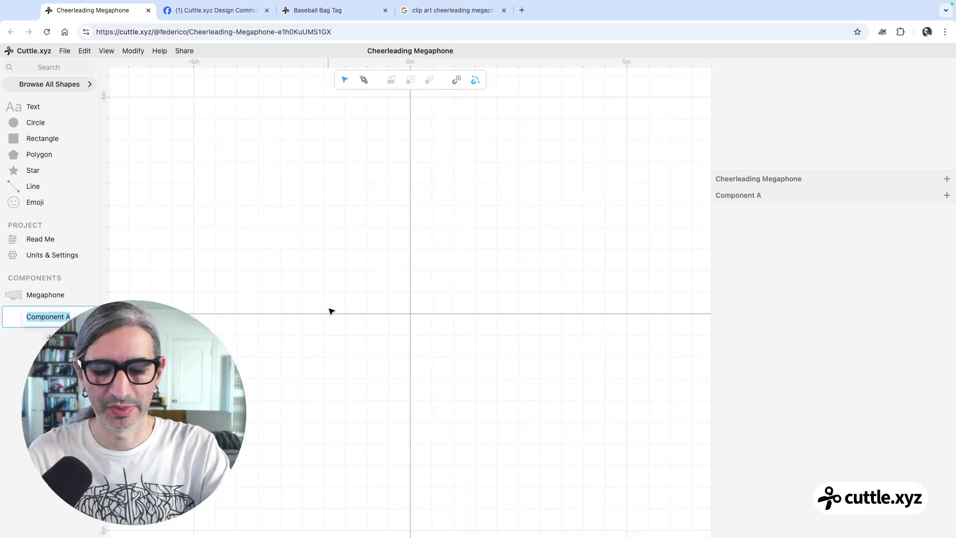
type("Name")
key("Return")
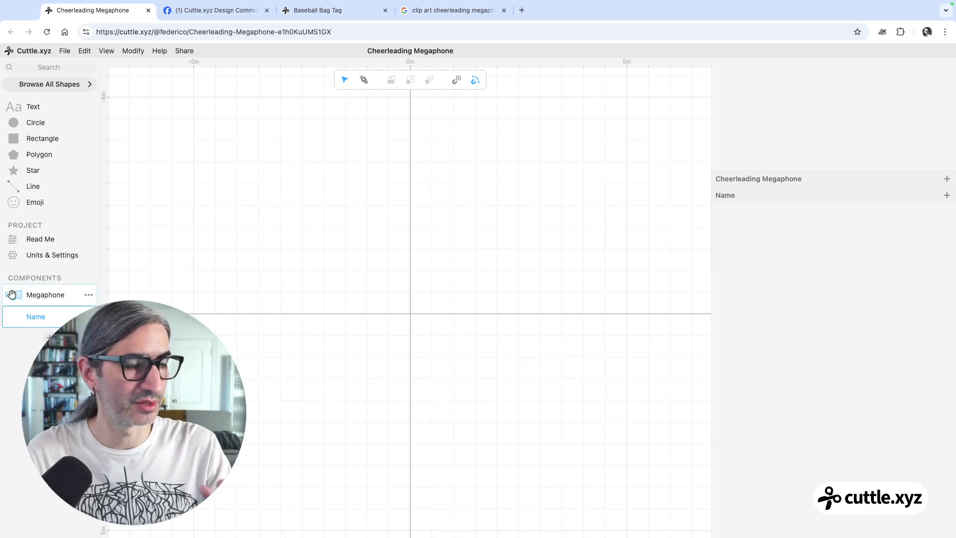
Step: Place an instance of the Megaphone component in the Name component, snapped to the canvas origin
left_click_drag(20, 293, 409, 313)
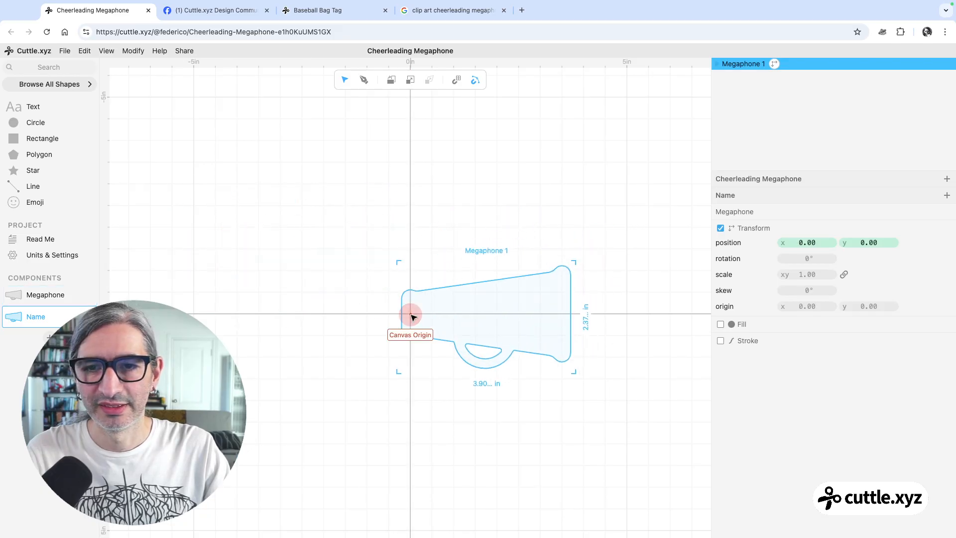
scroll(438, 361, "up", 5)
left_click_drag(432, 359, 378, 361)
left_click(315, 126)
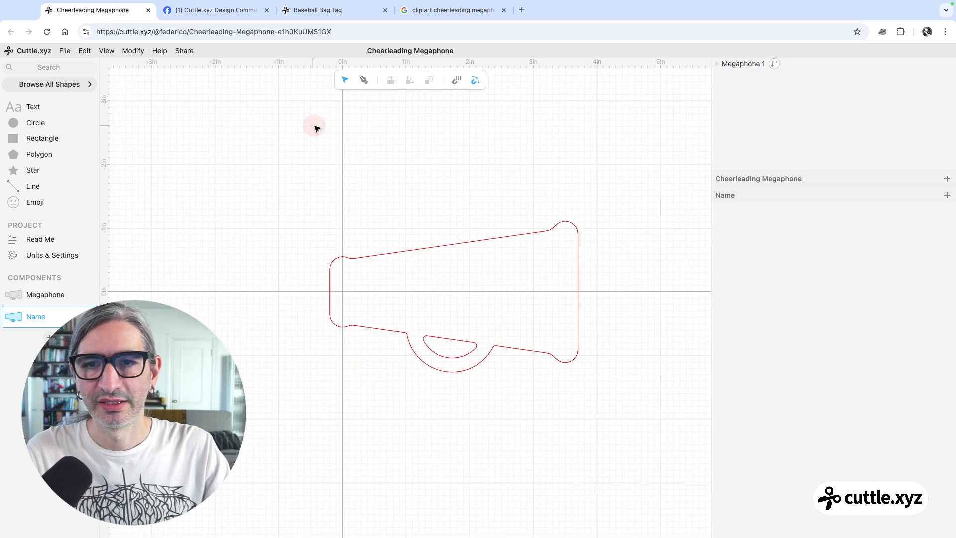
scroll(358, 199, "up", 3)
left_click_drag(357, 198, 313, 169)
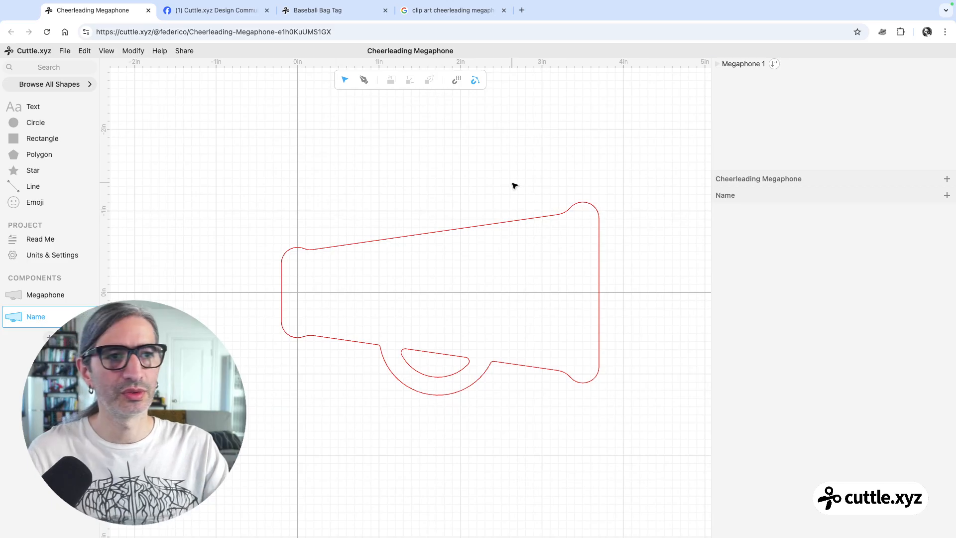
Step: Display the Megaphone 1 layer's shapes as guides in the Name component
left_click(899, 64)
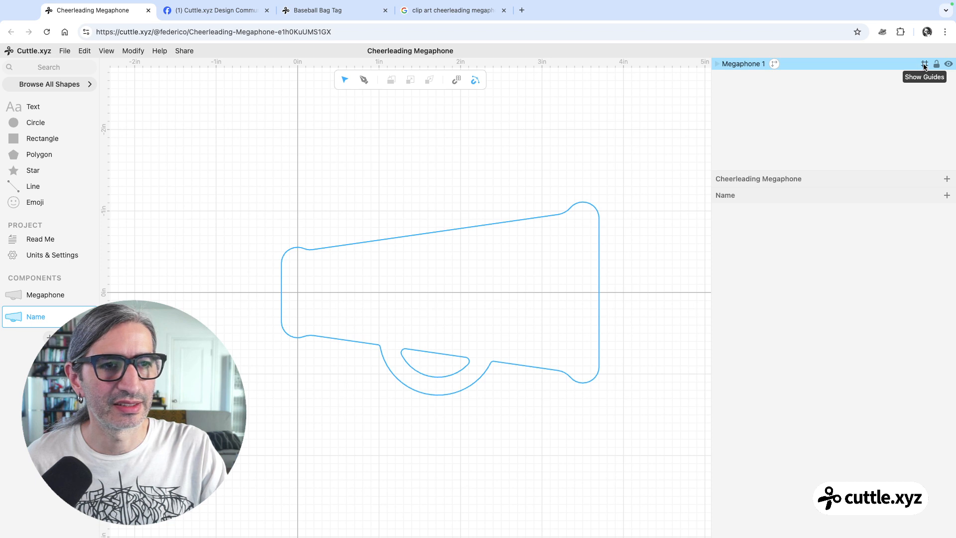
left_click(924, 65)
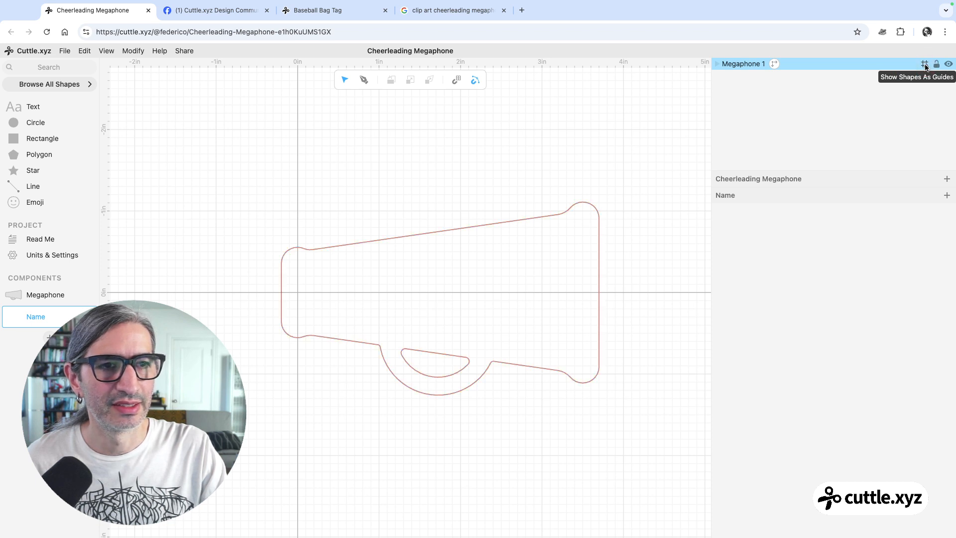
left_click(925, 66)
left_click(558, 120)
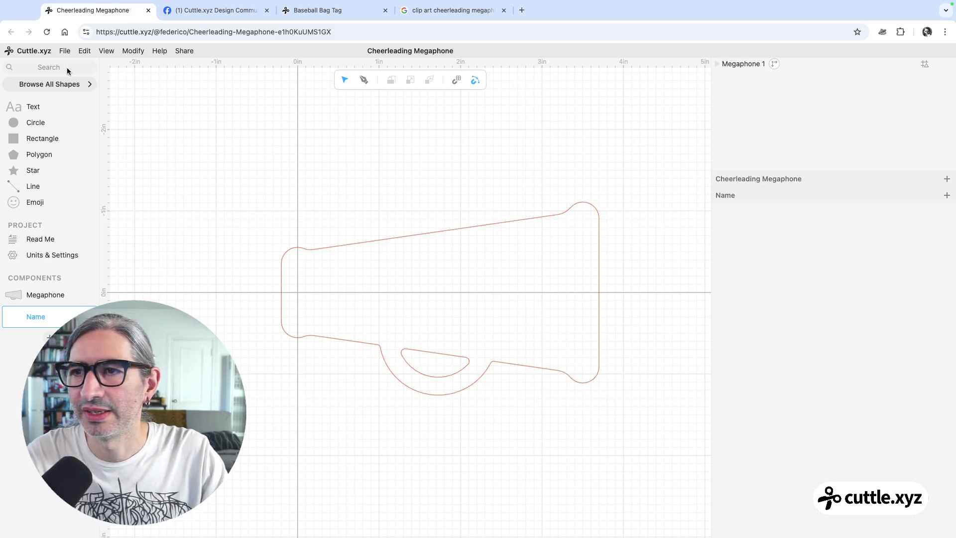
Step: Switch to the Google Images results and replace the clip art query with a search for "cheerleading megaphone"
left_click(468, 13)
scroll(381, 130, "up", 5)
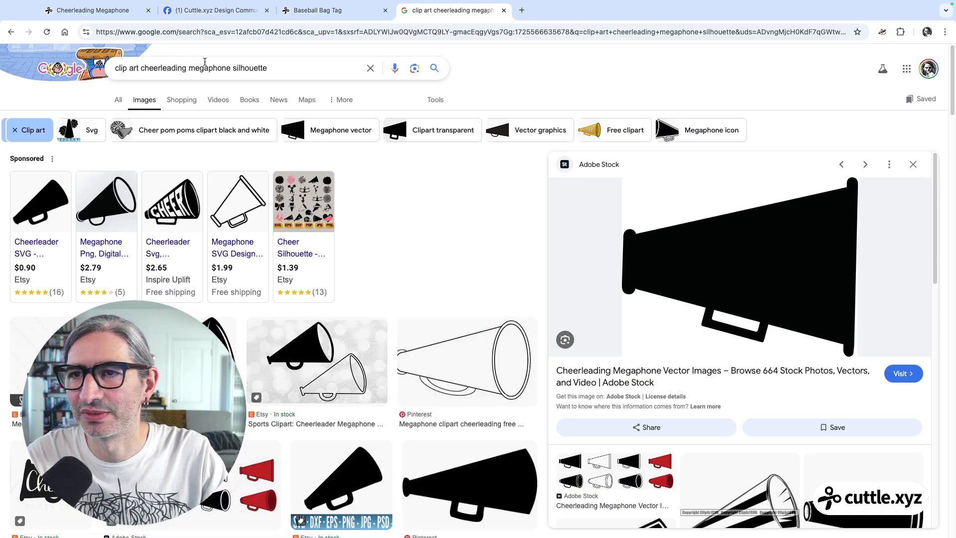
left_click(296, 68)
key("BackSpace")
key("BackSpace")
key("BackSpace")
key("BackSpace")
key("BackSpace")
key("BackSpace")
key("BackSpace")
key("BackSpace")
key("BackSpace")
key("BackSpace")
key("BackSpace")
key("BackSpace")
key("BackSpace")
key("BackSpace")
key("BackSpace")
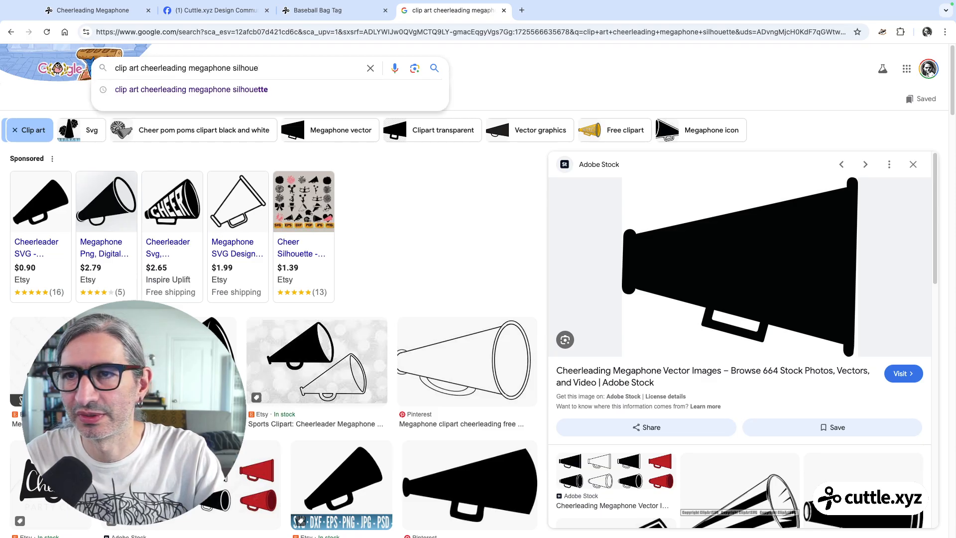
key("BackSpace")
key("BackSpace")
key("BackSpace")
key("BackSpace")
key("BackSpace")
key("BackSpace")
key("BackSpace")
key("BackSpace")
key("BackSpace")
key("BackSpace")
key("BackSpace")
key("BackSpace")
key("BackSpace")
key("BackSpace")
key("BackSpace")
key("BackSpace")
key("BackSpace")
key("BackSpace")
key("BackSpace")
key("BackSpace")
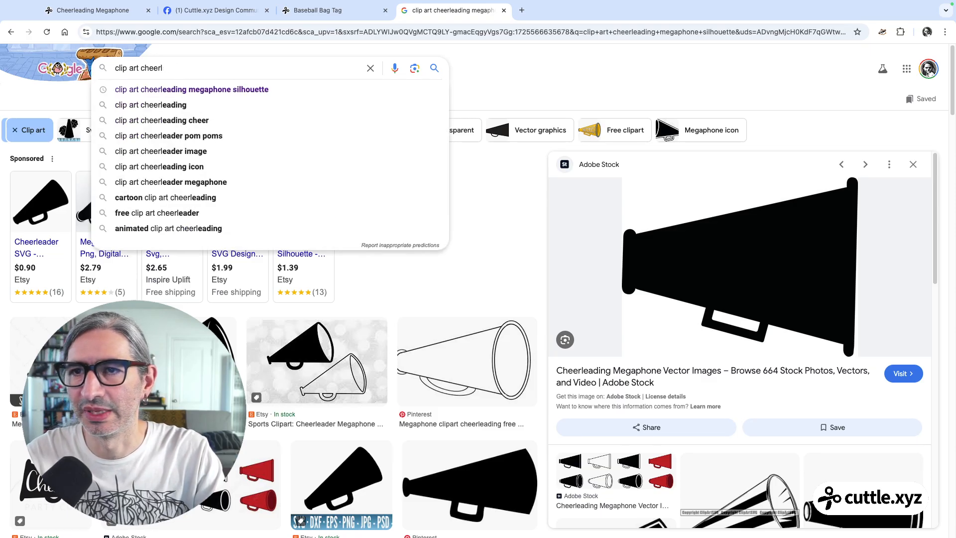
key("BackSpace")
key("BackSpace")
key("BackSpace")
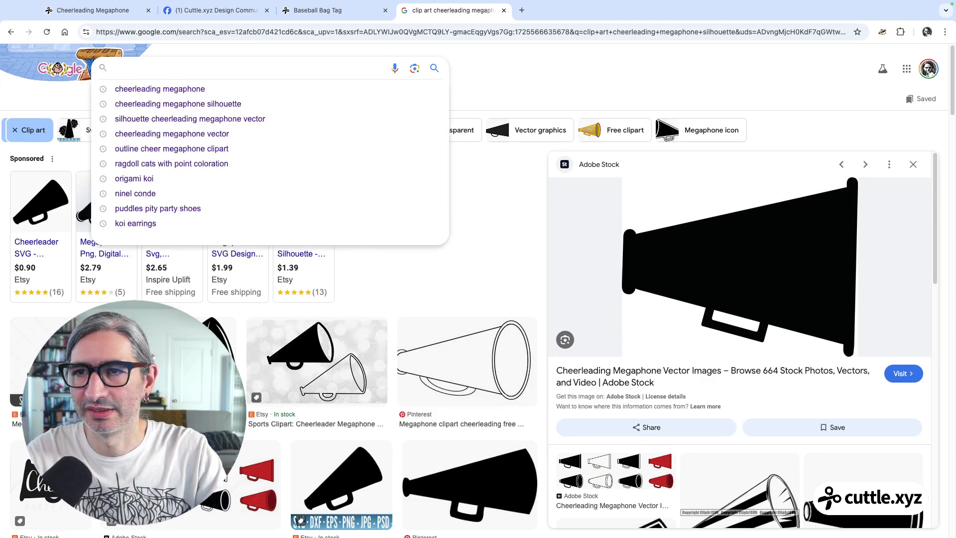
left_click(265, 88)
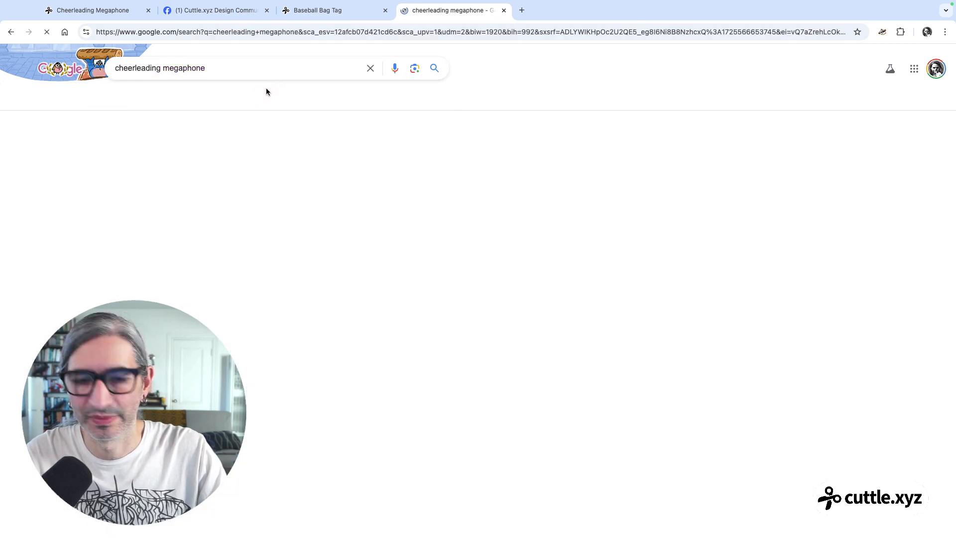
Step: Preview the red CHEER megaphone image as a lettering reference and switch back to the Cuttle project
scroll(418, 309, "down", 1)
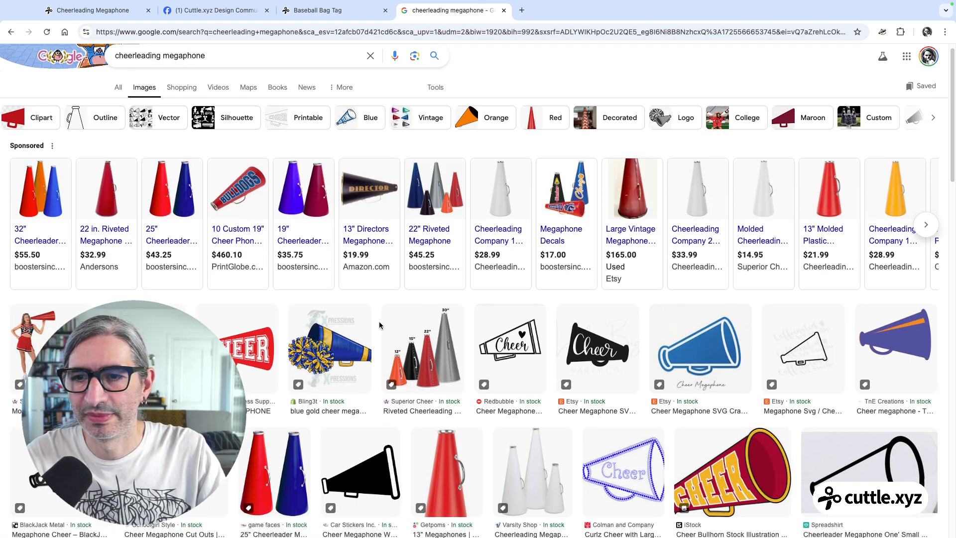
left_click(232, 357)
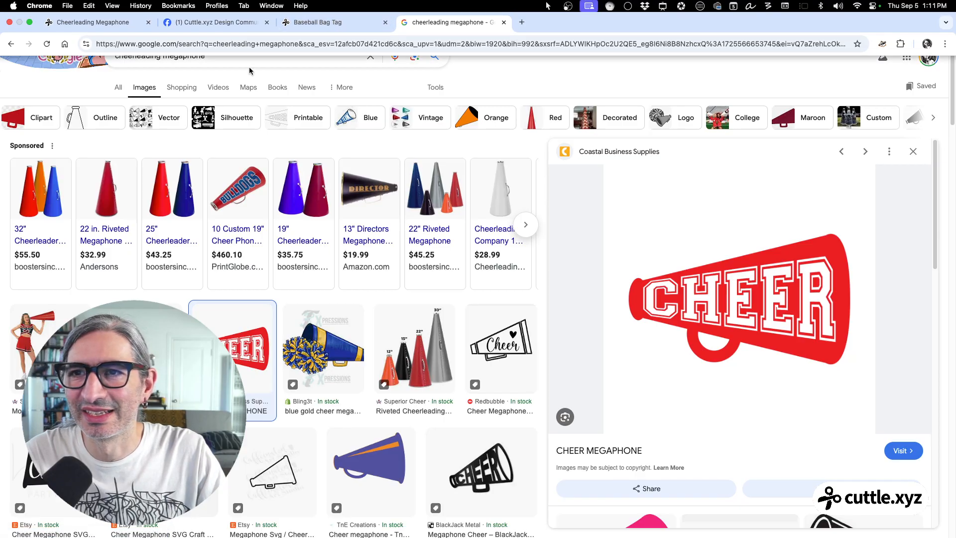
left_click(92, 10)
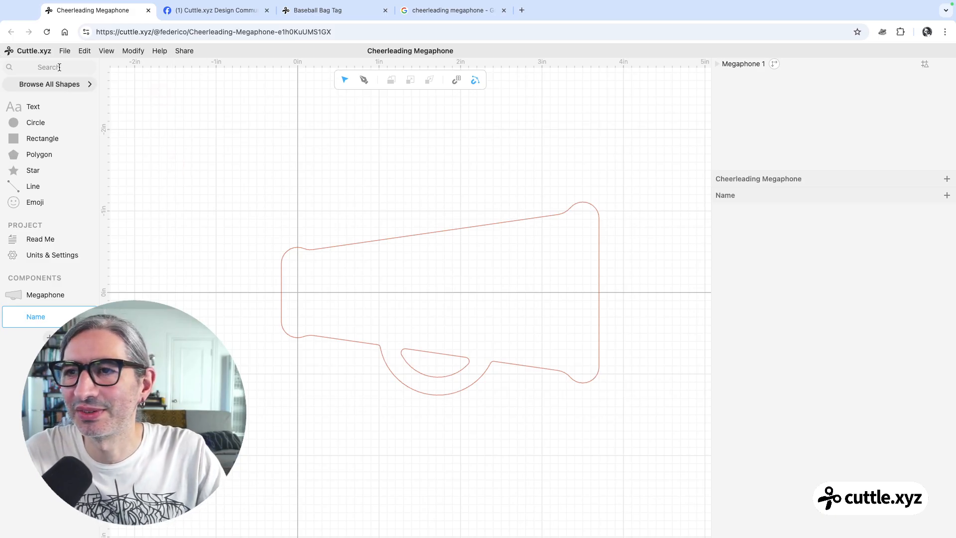
Step: Add the Warped Text banner that widens evenly toward its end and snap its narrow edge to the canvas origin
left_click(74, 89)
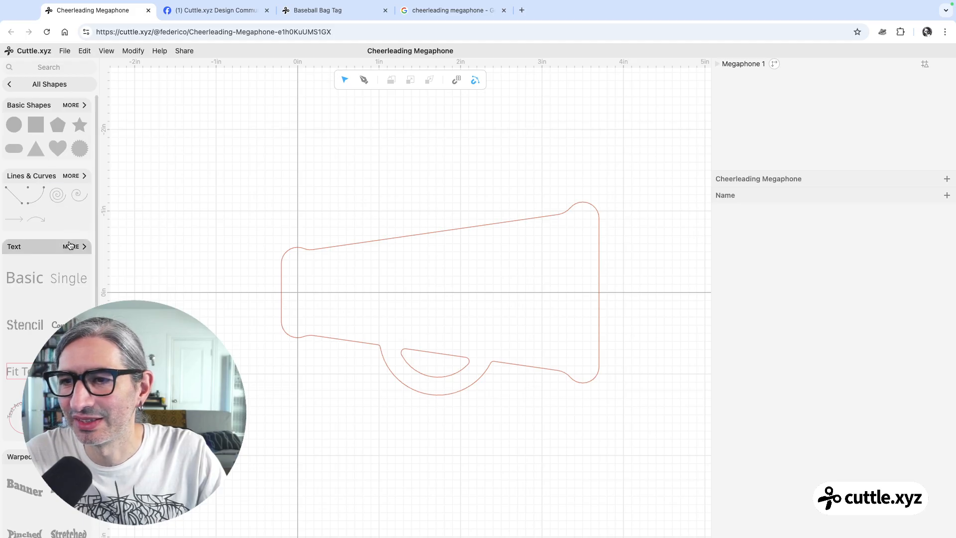
scroll(62, 252, "down", 5)
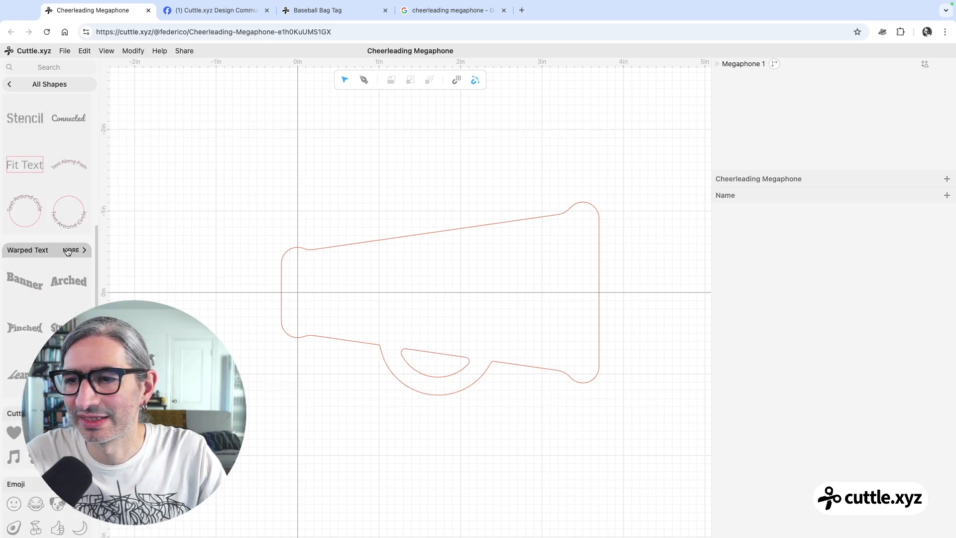
left_click(68, 251)
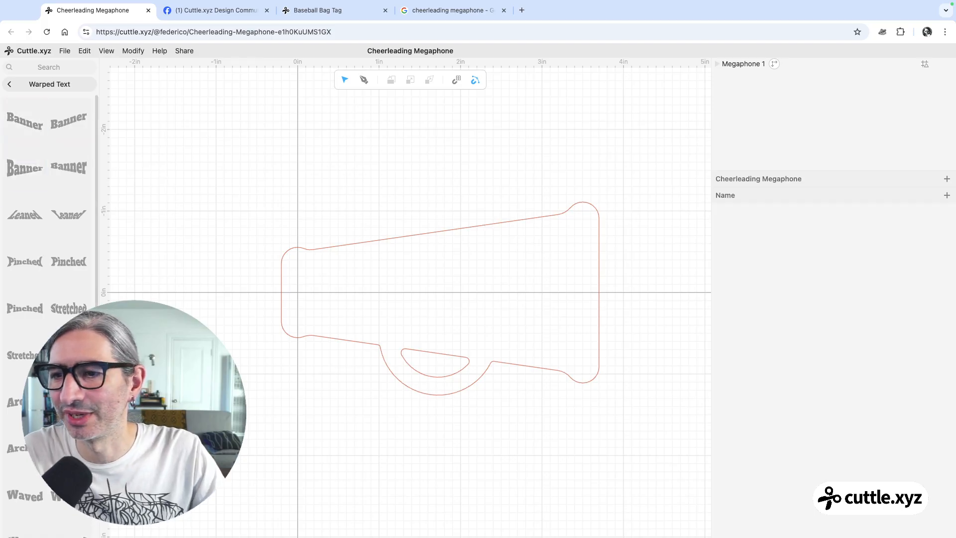
scroll(64, 269, "down", 1)
scroll(48, 309, "down", 3)
scroll(69, 323, "up", 4)
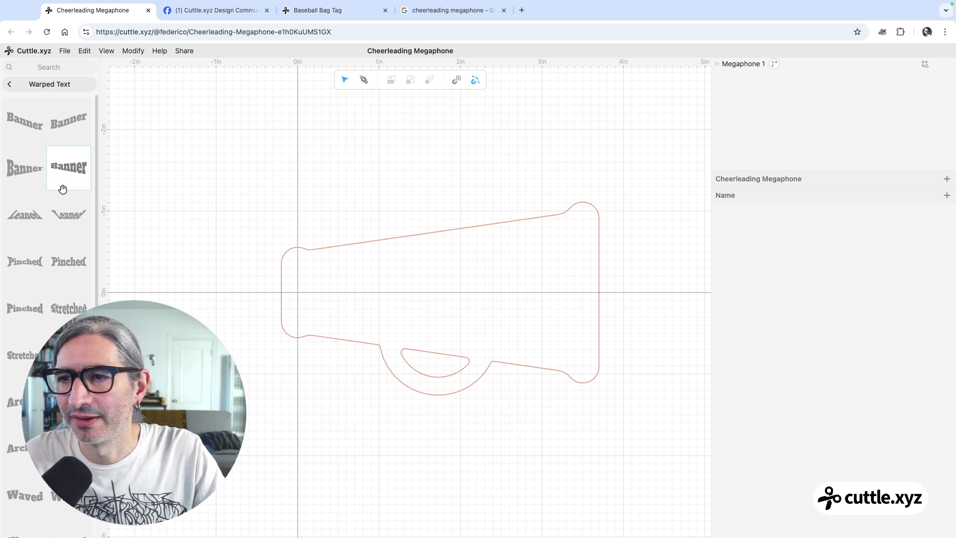
left_click_drag(59, 165, 430, 298)
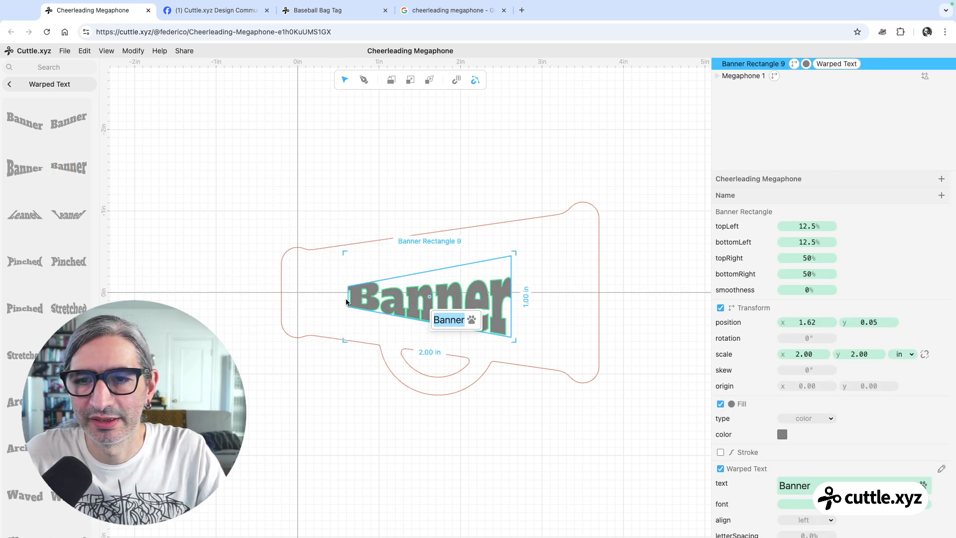
left_click_drag(349, 297, 298, 292)
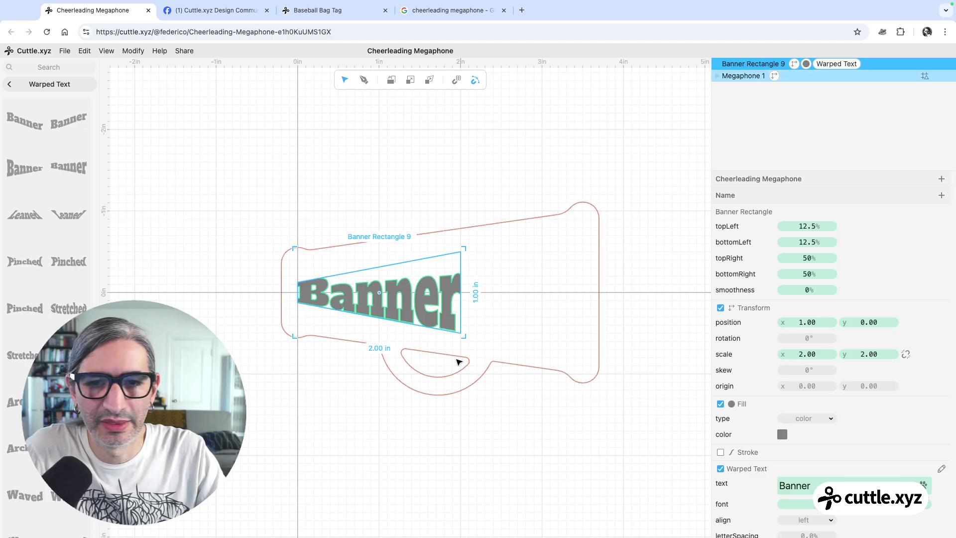
Step: Resize the banner text to 3.5 in wide and 2 in high, and realign its narrow edge with the canvas origin
left_click_drag(805, 354, 932, 354)
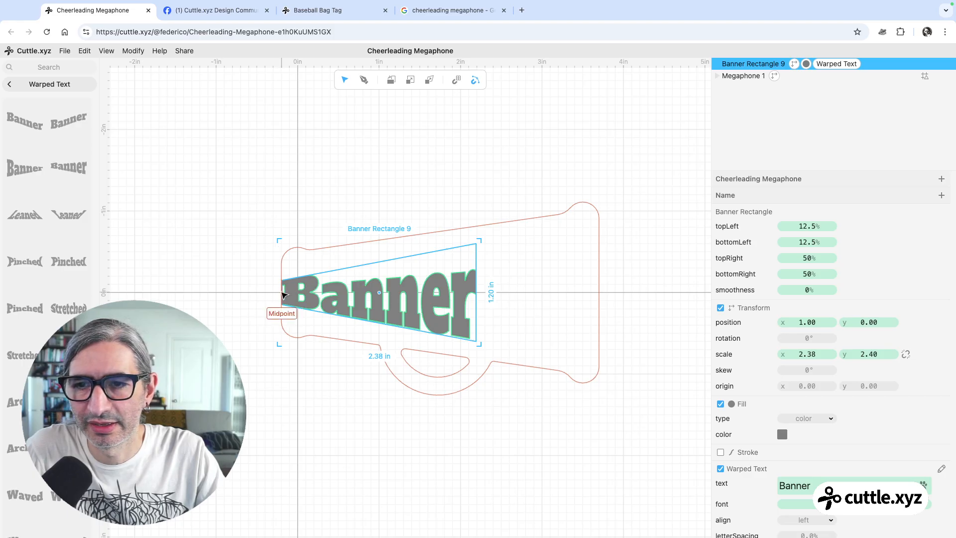
mouse_move(278, 290)
left_mouse_down()
mouse_move(313, 289)
mouse_move(294, 290)
left_mouse_up()
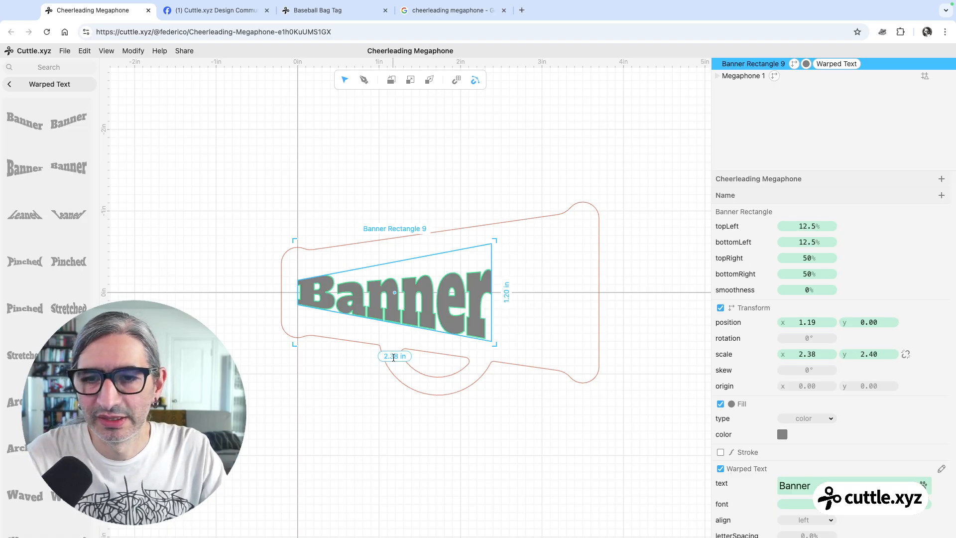
left_click(393, 356)
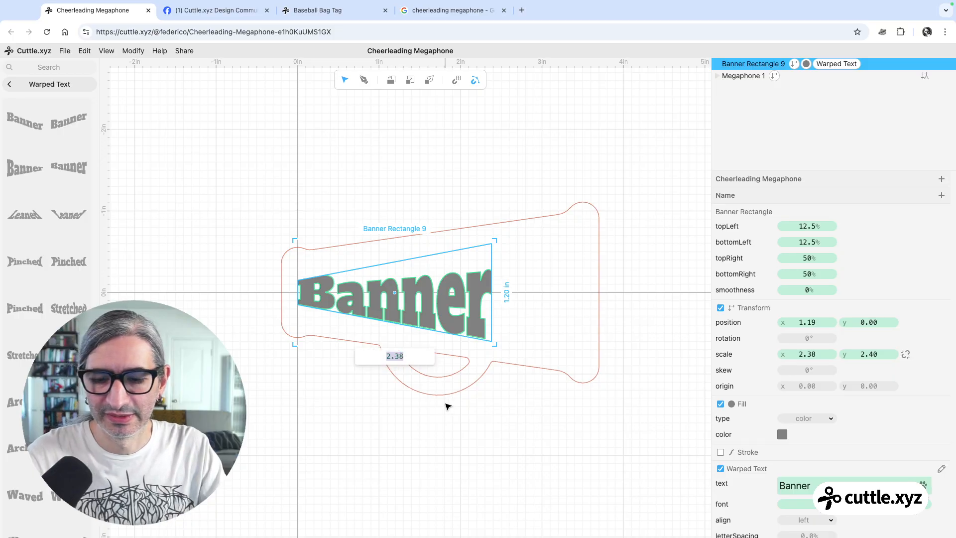
type("3.5")
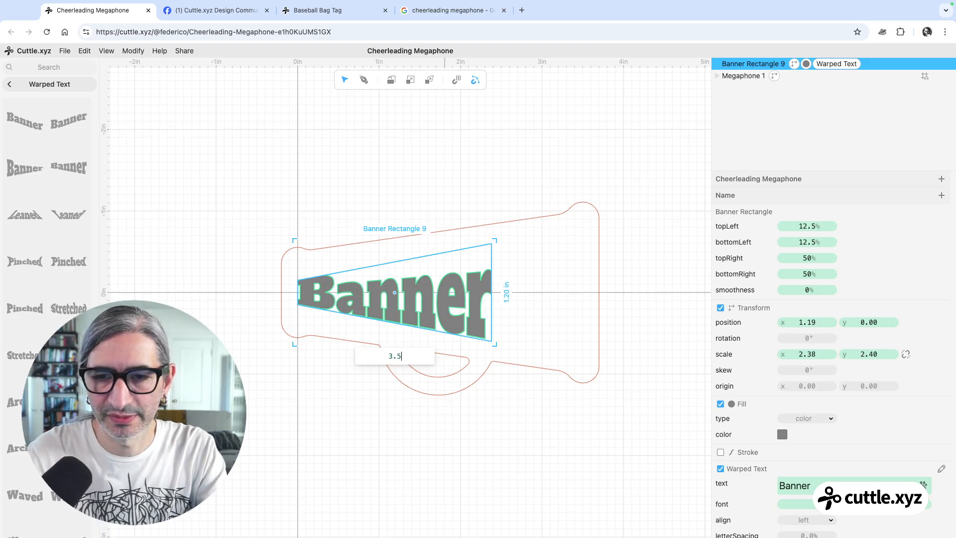
key("Return")
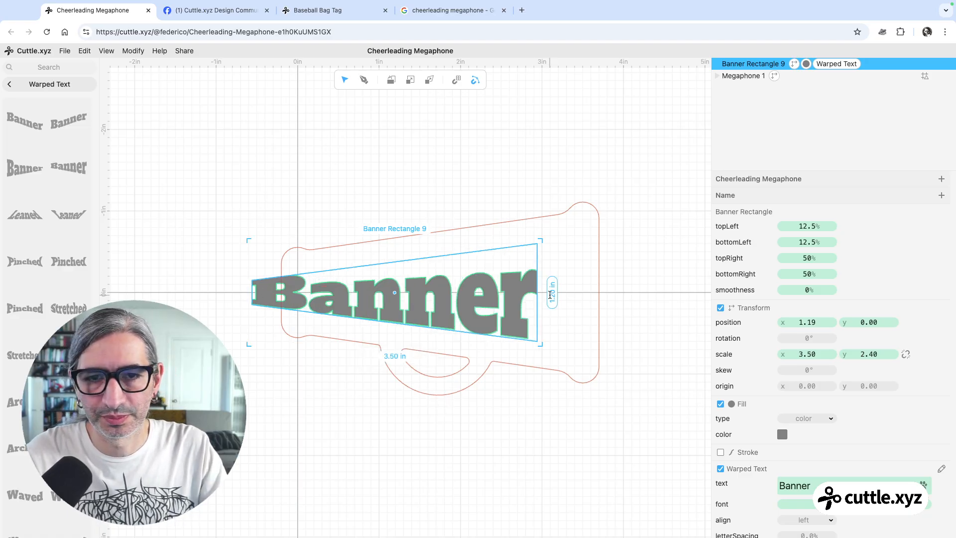
left_click(552, 292)
type("2")
key("Return")
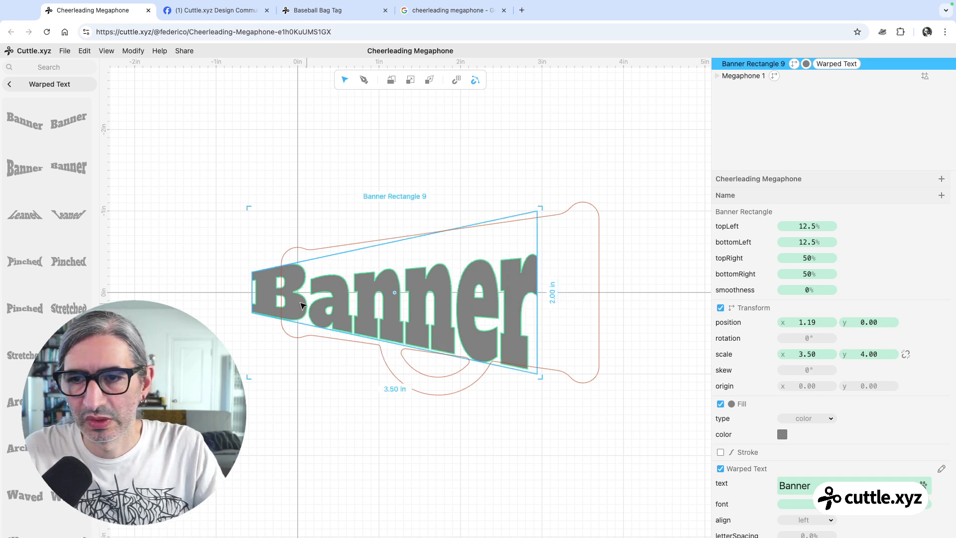
left_click_drag(250, 295, 302, 297)
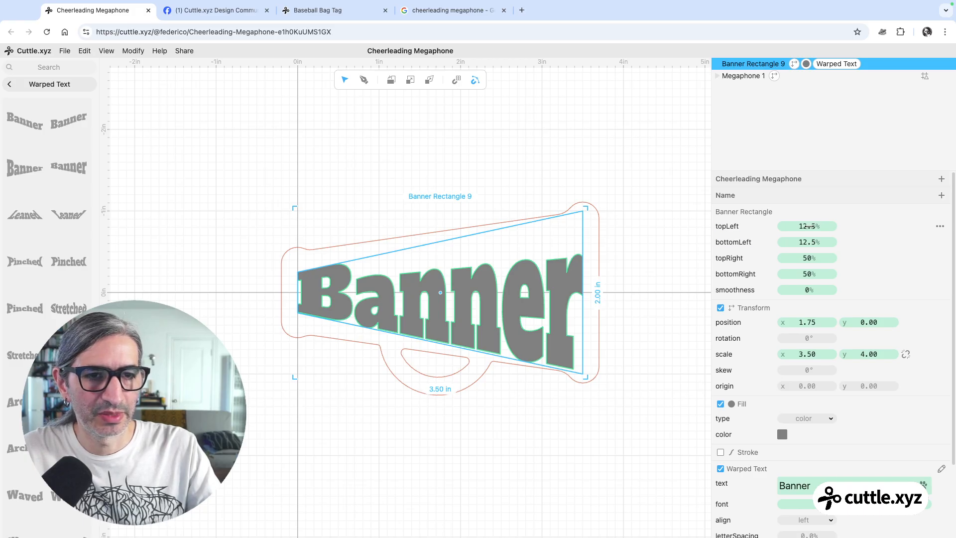
Step: Set the banner's topLeft and bottomLeft values to 0.2 to widen the narrow end of the text
left_click_drag(807, 226, 903, 227)
left_click_drag(792, 244, 934, 243)
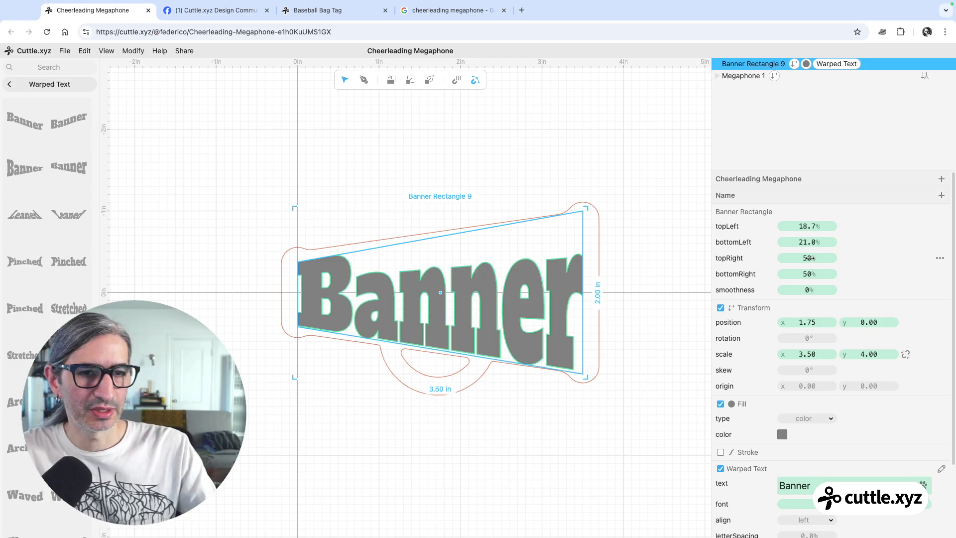
left_click(801, 242)
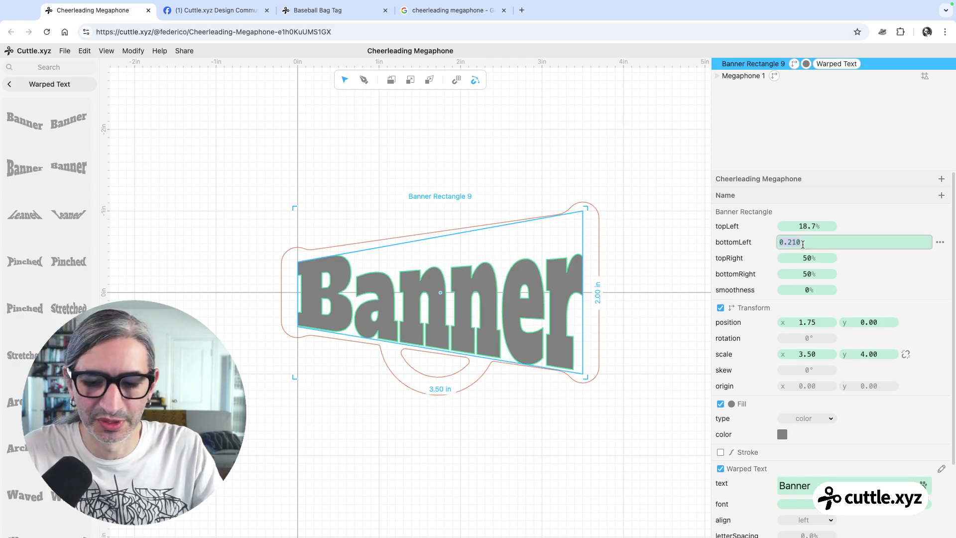
type("0.2")
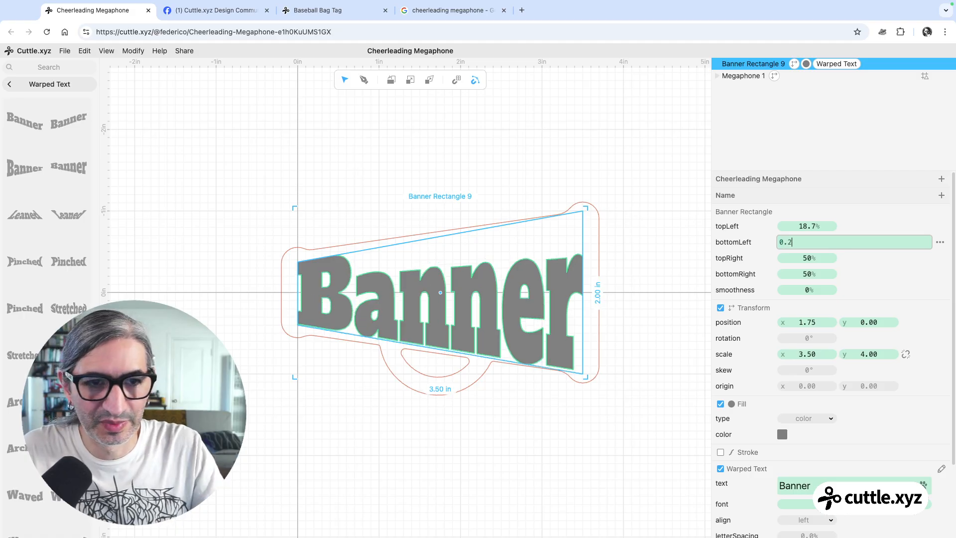
left_click(804, 225)
type("0.2")
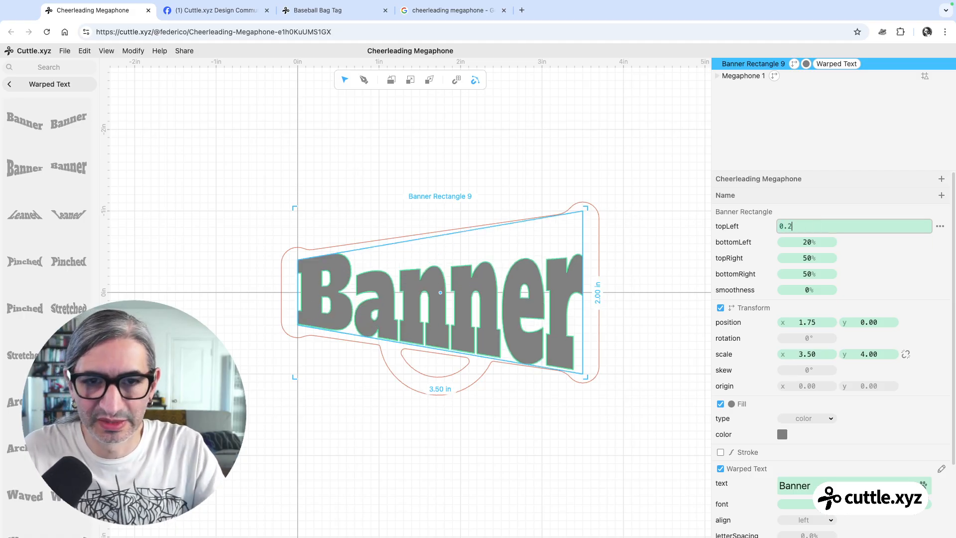
left_click(581, 200)
left_click(625, 397)
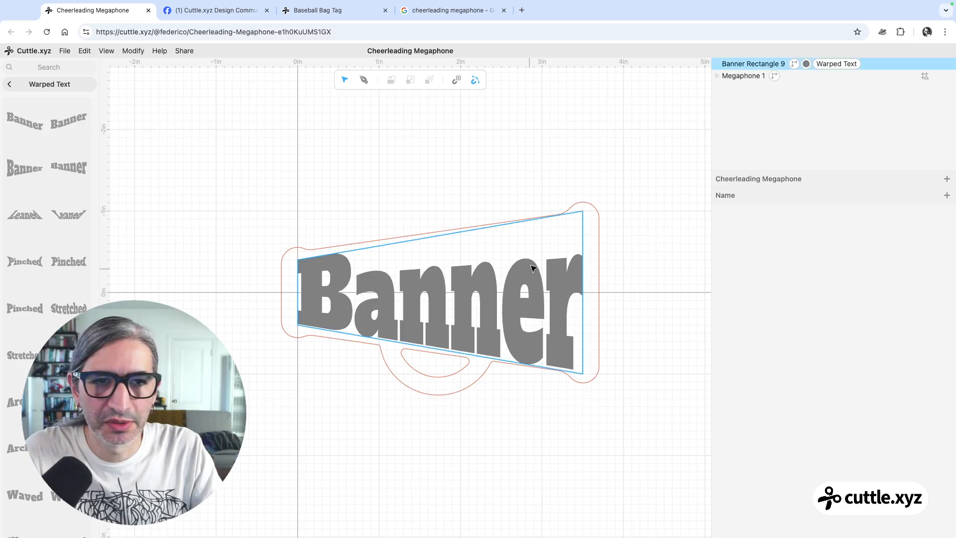
Step: Reduce the banner's topRight and bottomRight values slightly so the wide end fits inside the megaphone outline
left_click(736, 64)
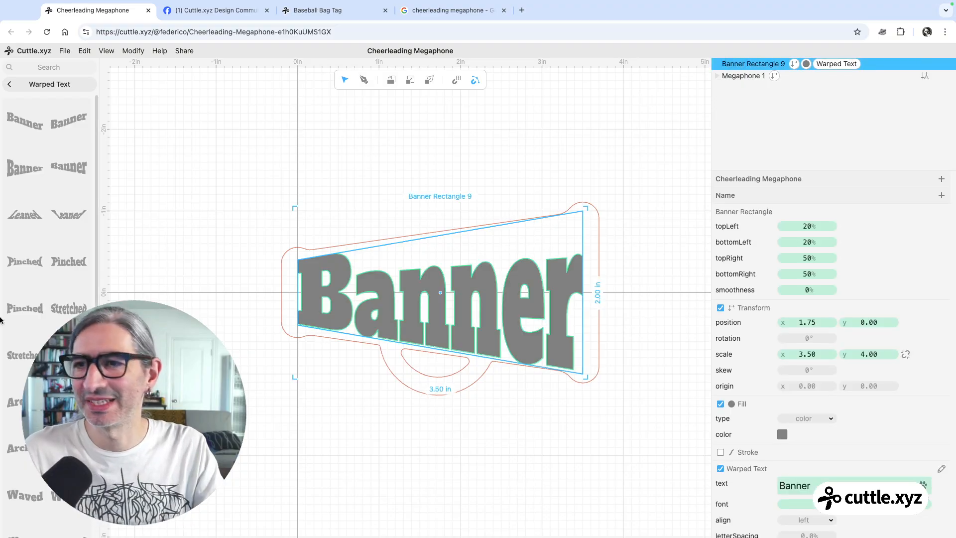
scroll(69, 318, "down", 3)
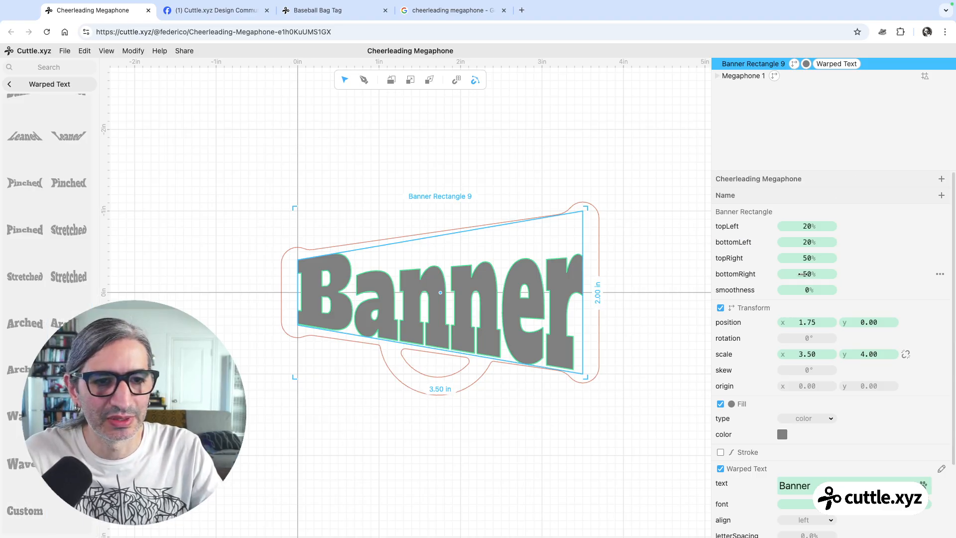
mouse_move(802, 274)
left_mouse_down()
mouse_move(828, 273)
mouse_move(789, 274)
mouse_move(806, 273)
mouse_move(796, 258)
left_mouse_up()
left_click(608, 452)
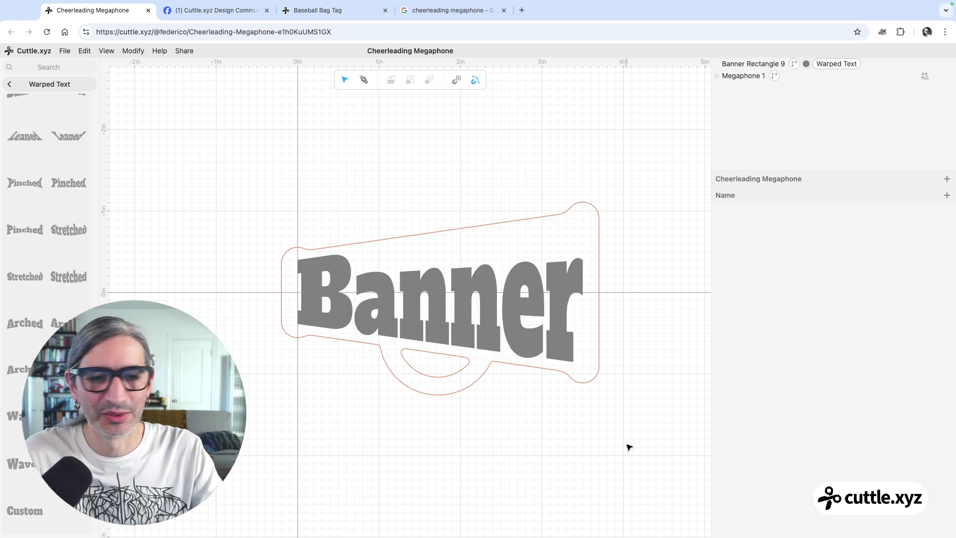
Step: Replace the banner text with the Custom warped text and snap the midpoint of its starting edge to the canvas origin
left_click(458, 288)
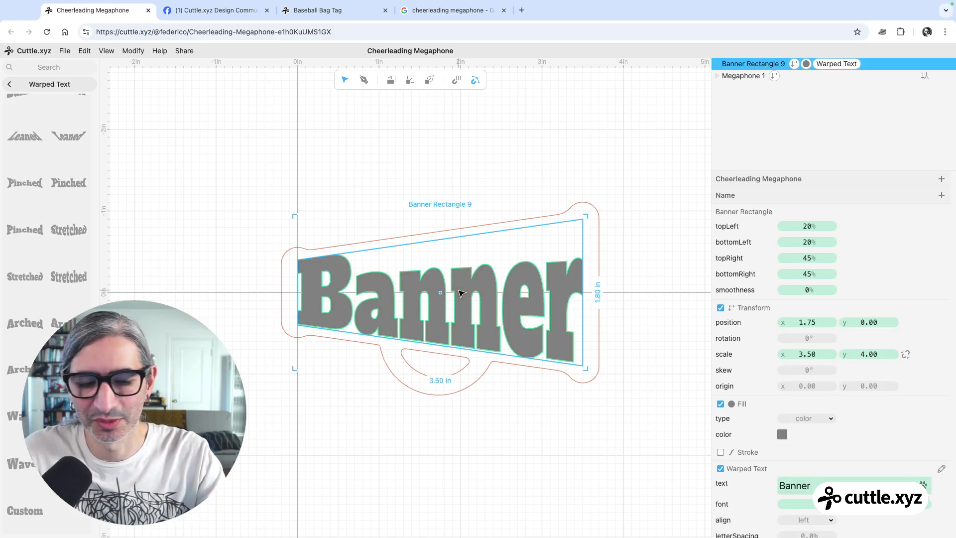
key("Delete")
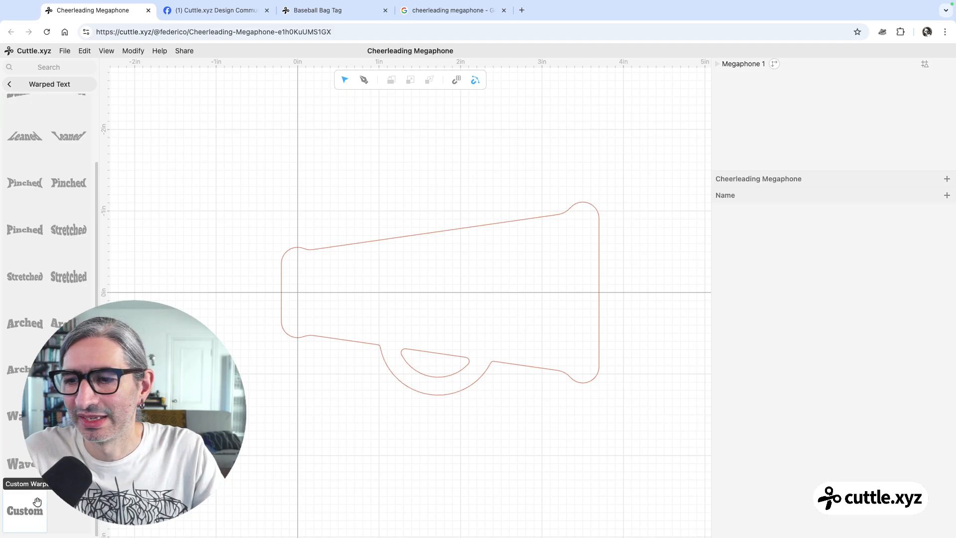
left_click_drag(11, 511, 441, 289)
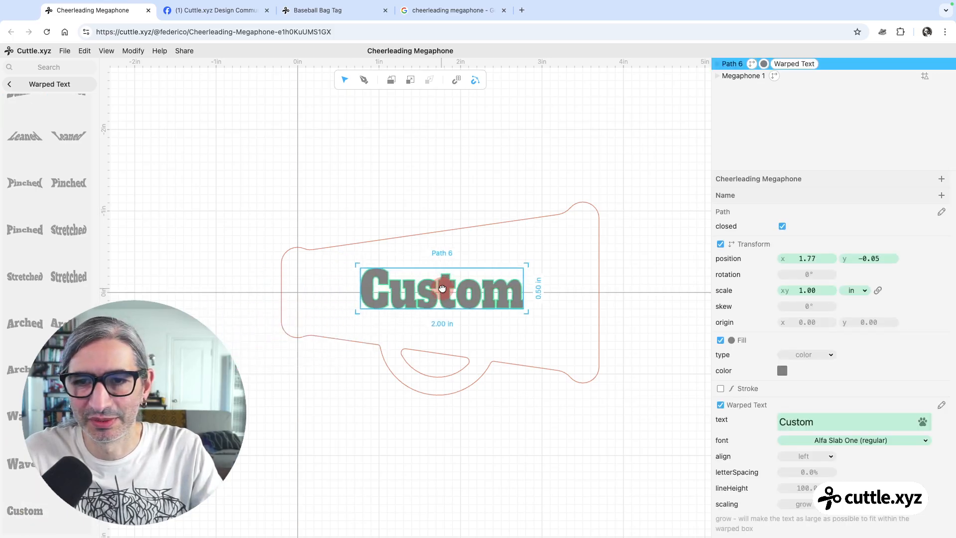
left_click_drag(362, 293, 305, 296)
left_click(367, 394)
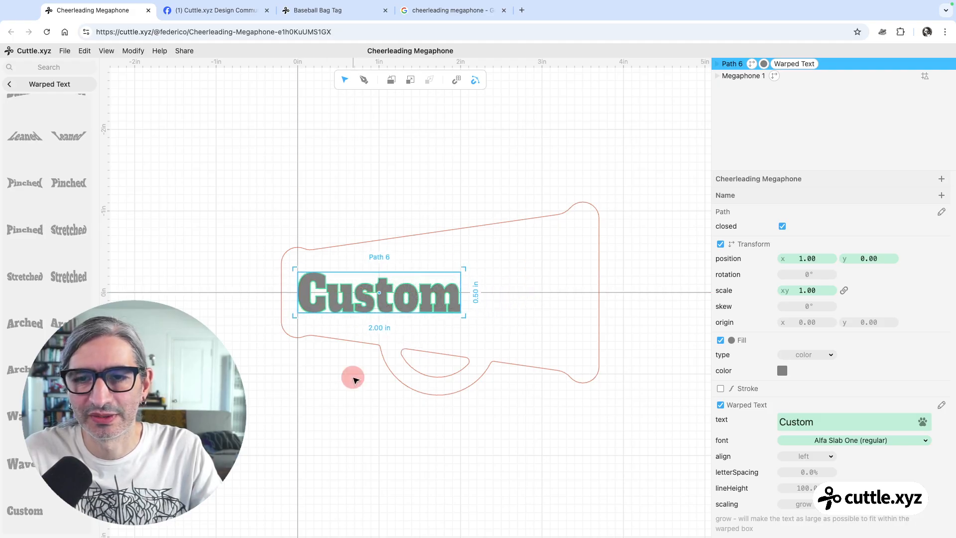
Step: Reshape the Custom text's warp box by moving its corner anchors outward to follow the megaphone's tapered outline
left_click(439, 273)
left_click(439, 273)
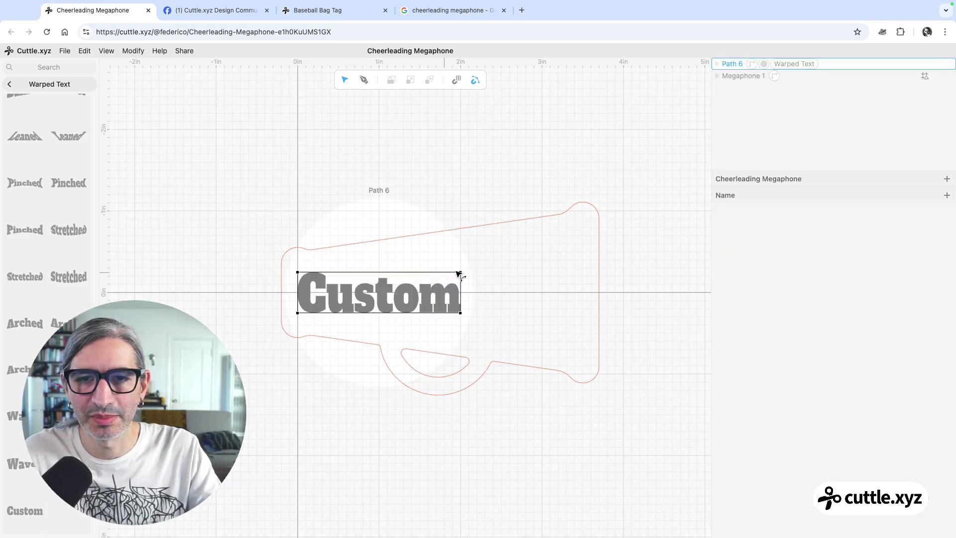
left_click(461, 271)
left_click_drag(461, 272, 502, 244)
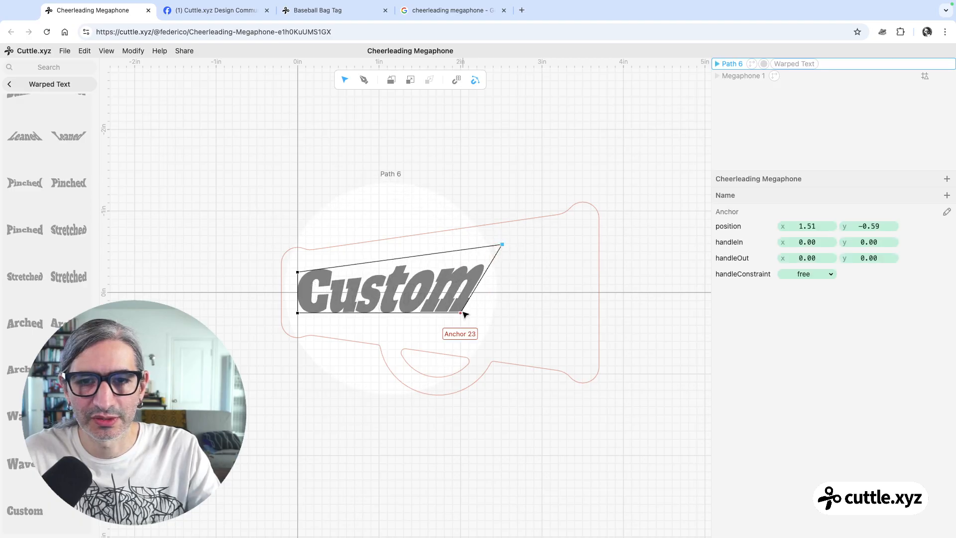
left_click_drag(460, 312, 580, 367)
left_click_drag(502, 245, 569, 224)
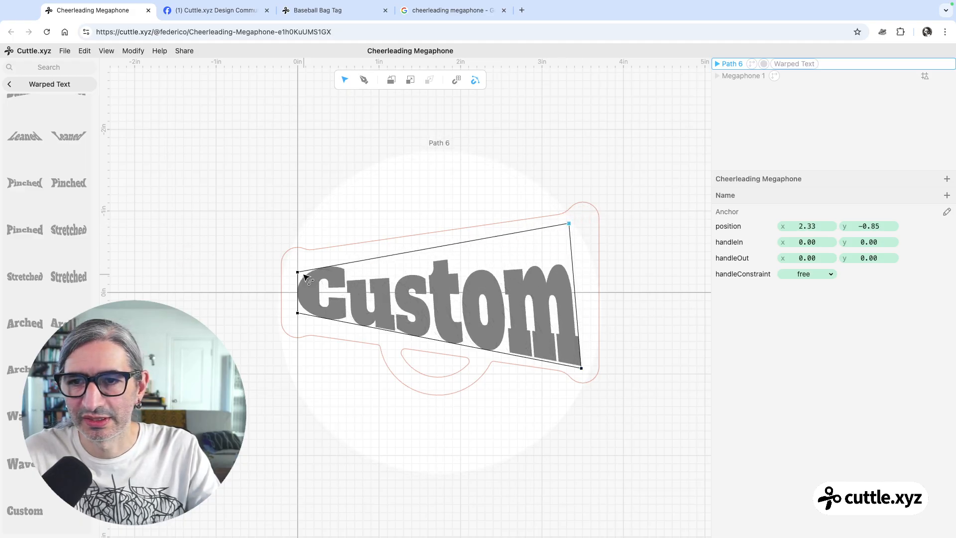
left_click_drag(298, 272, 297, 260)
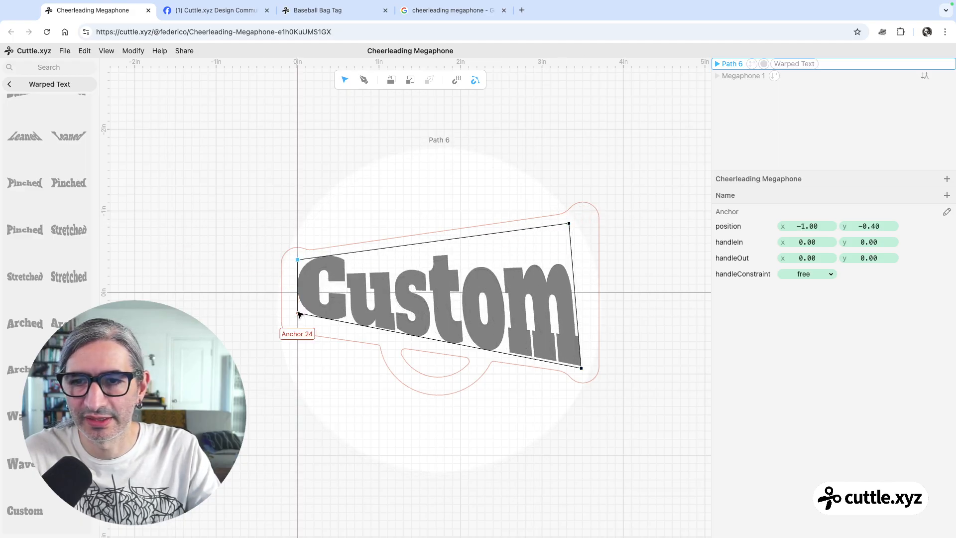
left_click(286, 211)
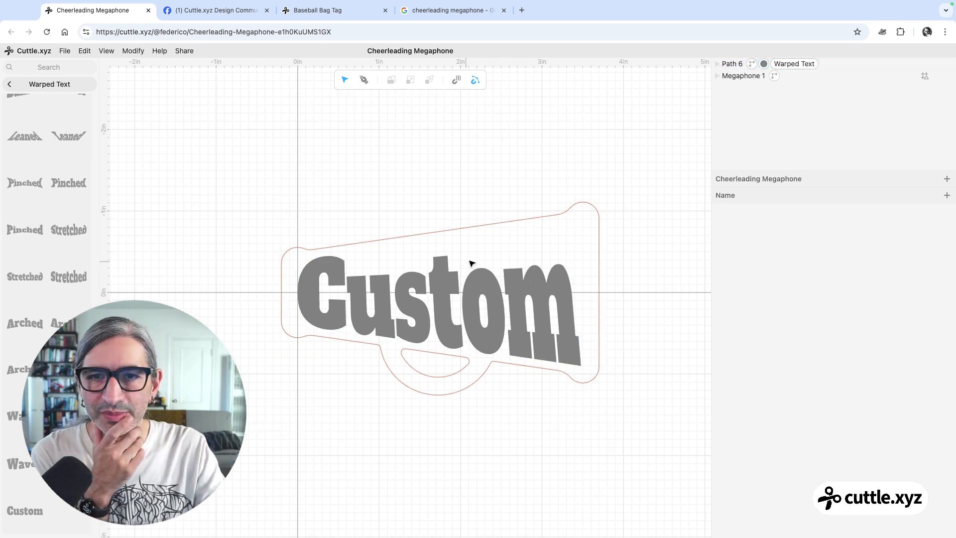
Step: Reposition the Custom text inside the megaphone and realign its narrow edge with the vertical axis through the origin
left_click(522, 228)
left_click_drag(572, 222, 576, 213)
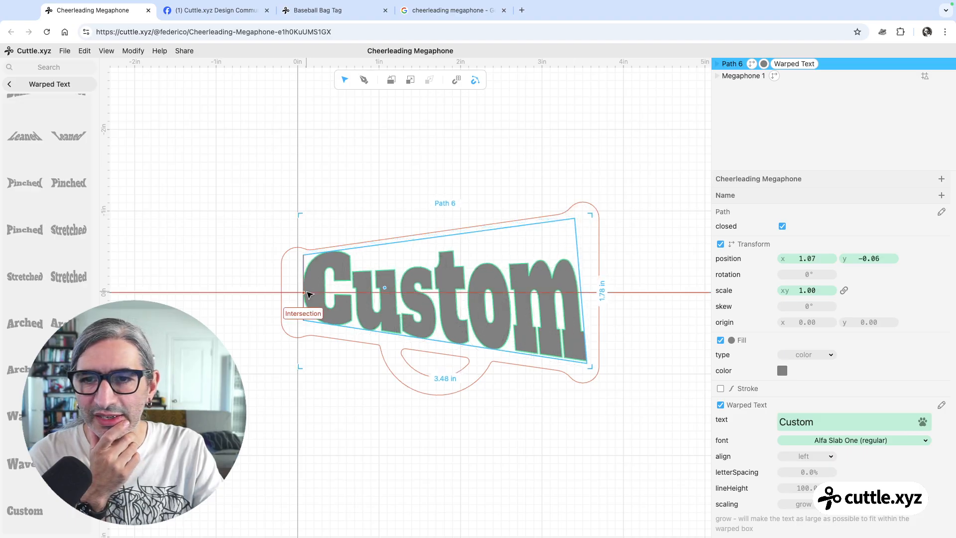
left_click_drag(309, 292, 298, 294)
left_click(333, 181)
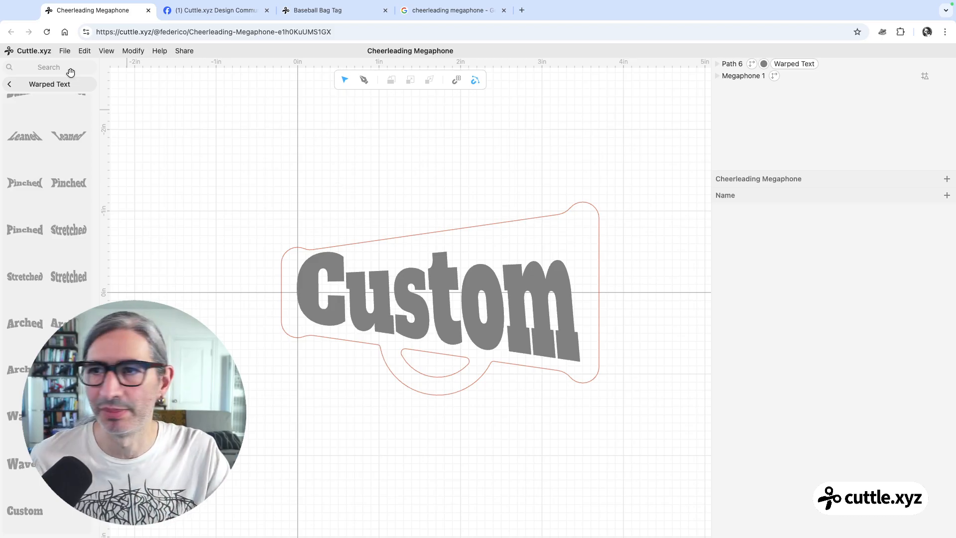
Step: Open the Megaphone component, expand its group and duplicate the trapezoid body
left_click(47, 82)
left_click(47, 83)
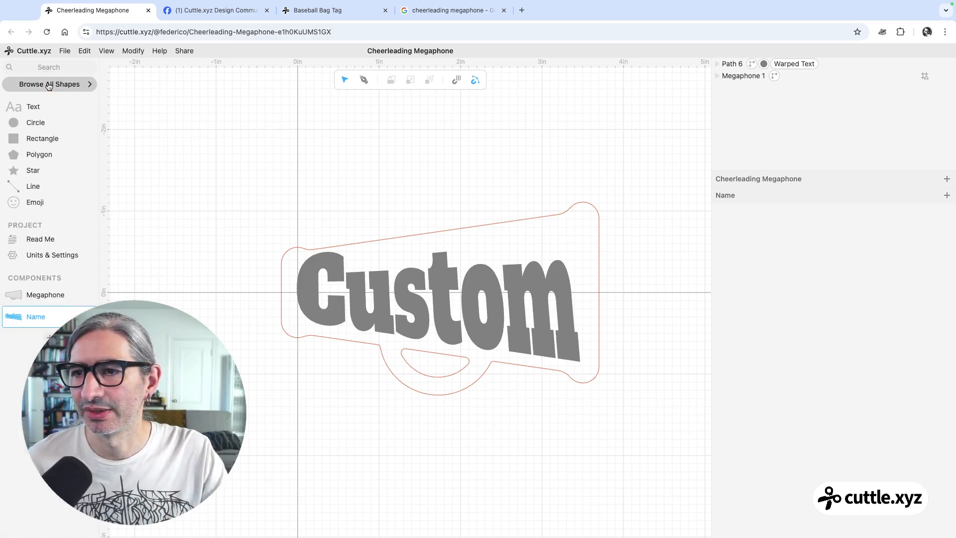
left_click(56, 294)
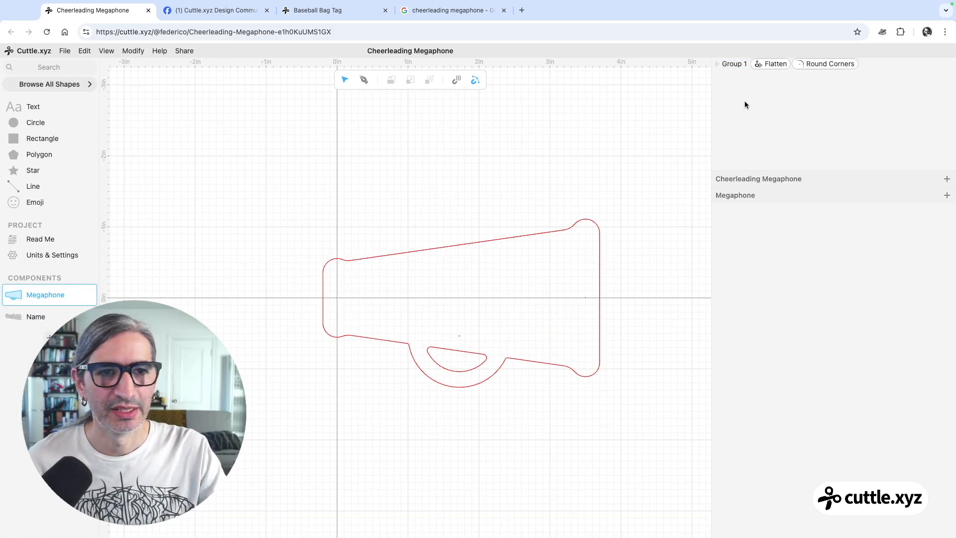
left_click(718, 65)
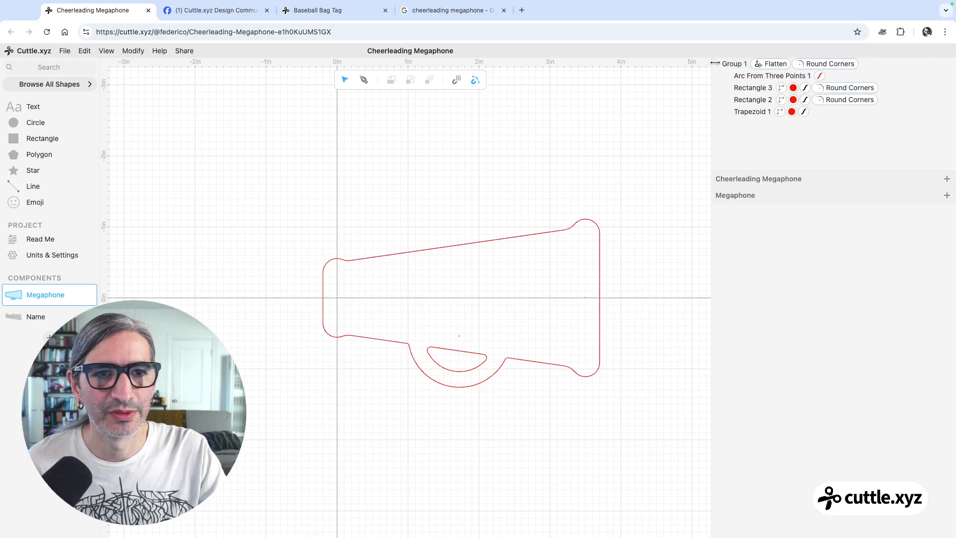
left_click(754, 113)
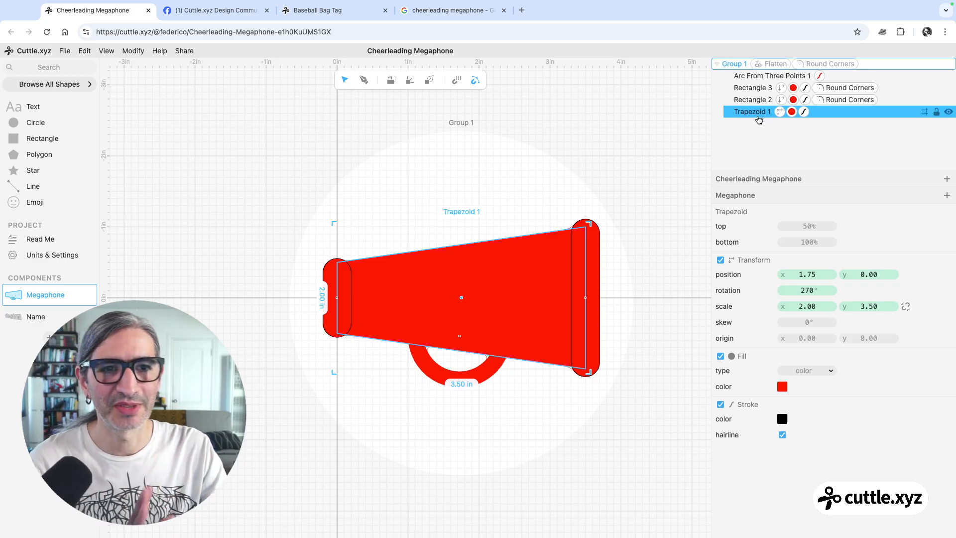
right_click(757, 114)
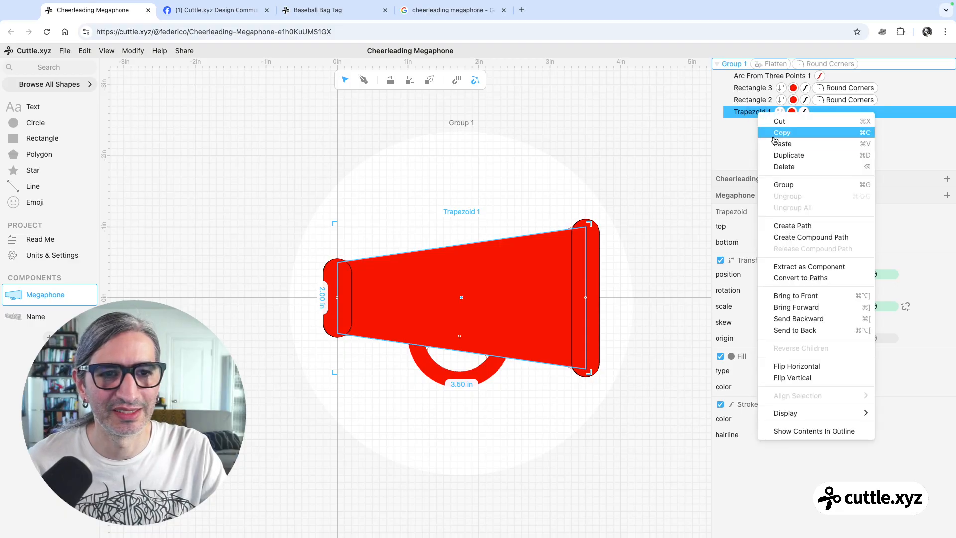
left_click(779, 157)
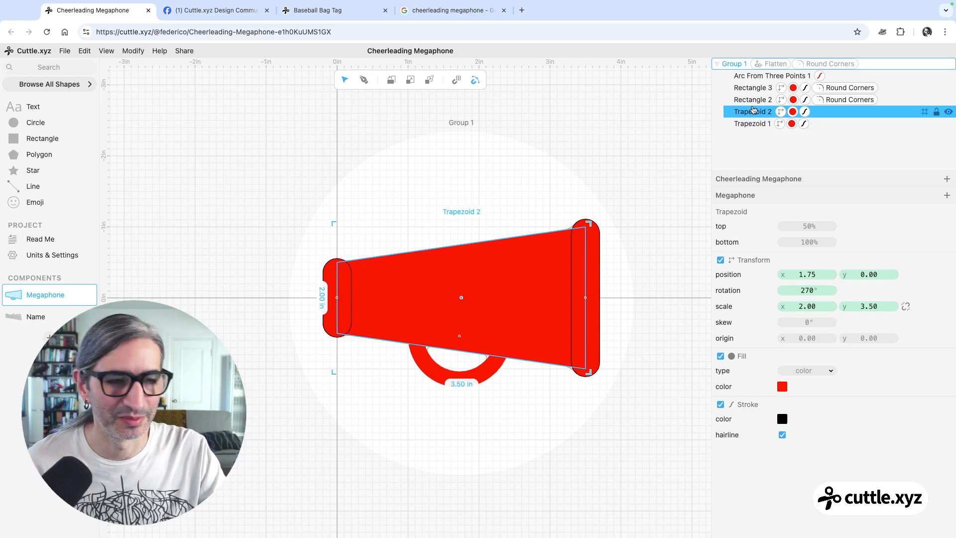
Step: Move Trapezoid 1 out of the flattened group to the top level above it, and collapse the group
left_click(751, 125)
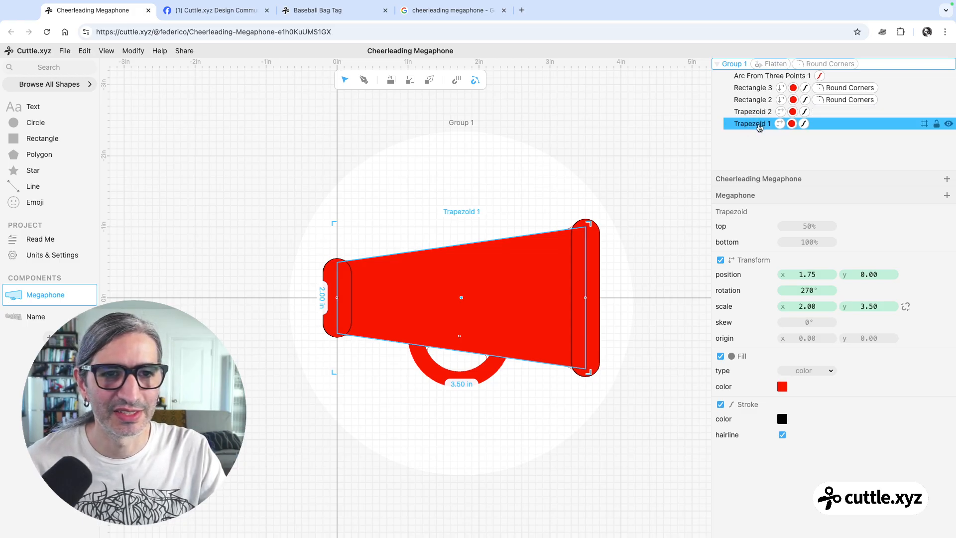
left_click(736, 63)
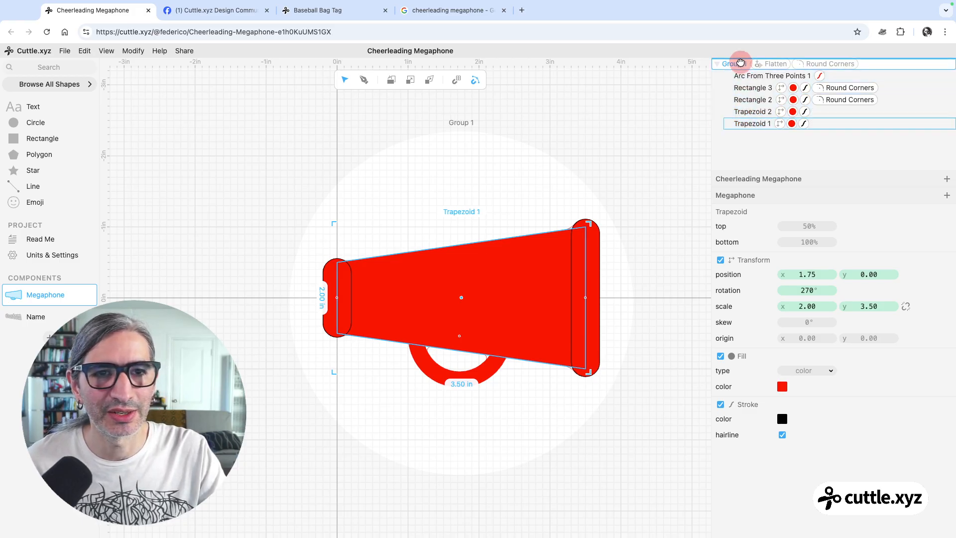
left_click_drag(735, 62, 735, 63)
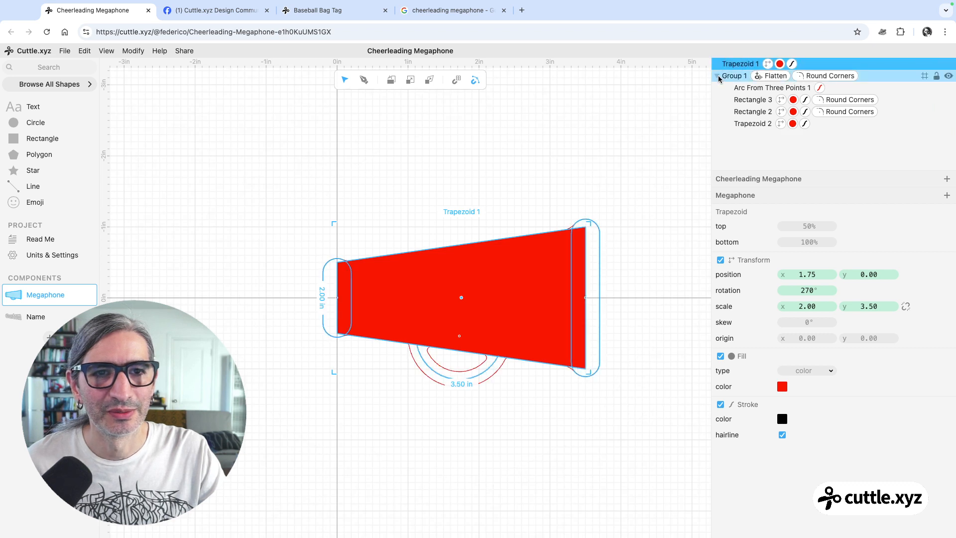
left_click(717, 76)
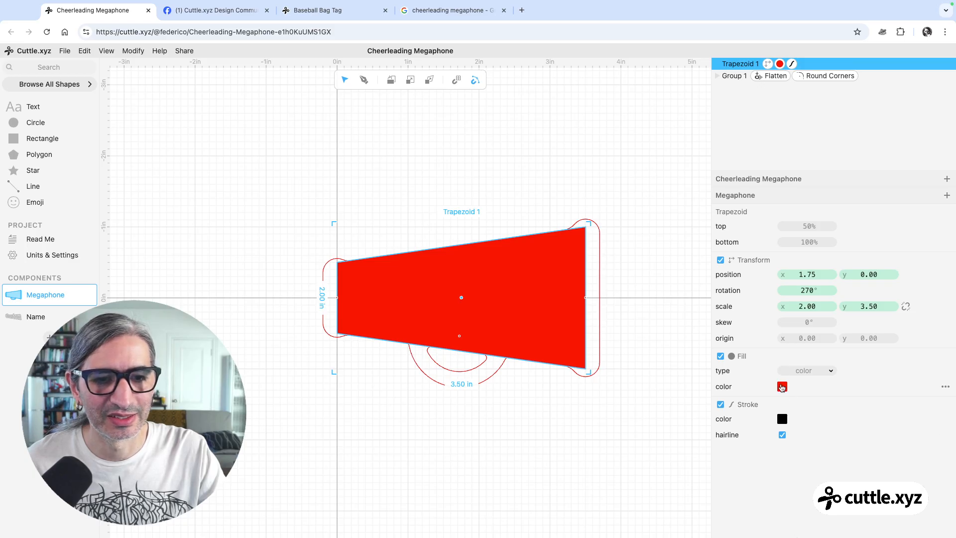
Step: Remove the fill from the separated trapezoid so that it keeps only its hairline stroke
left_click(782, 387)
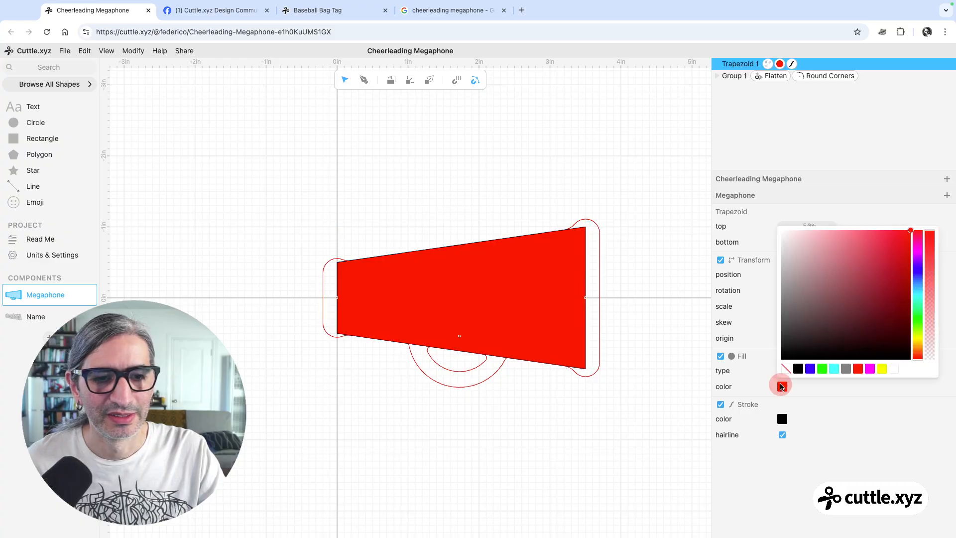
left_click(788, 375)
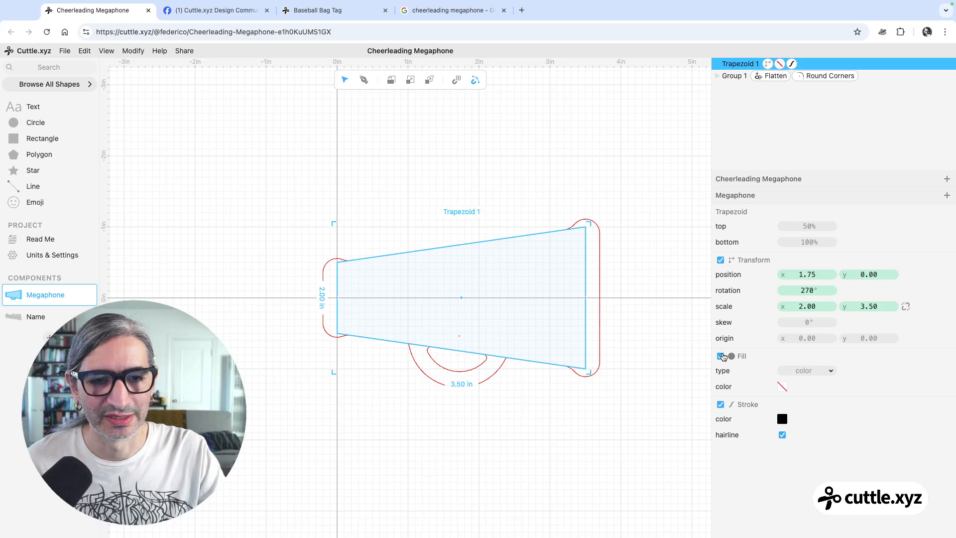
left_click(721, 355)
left_click(629, 355)
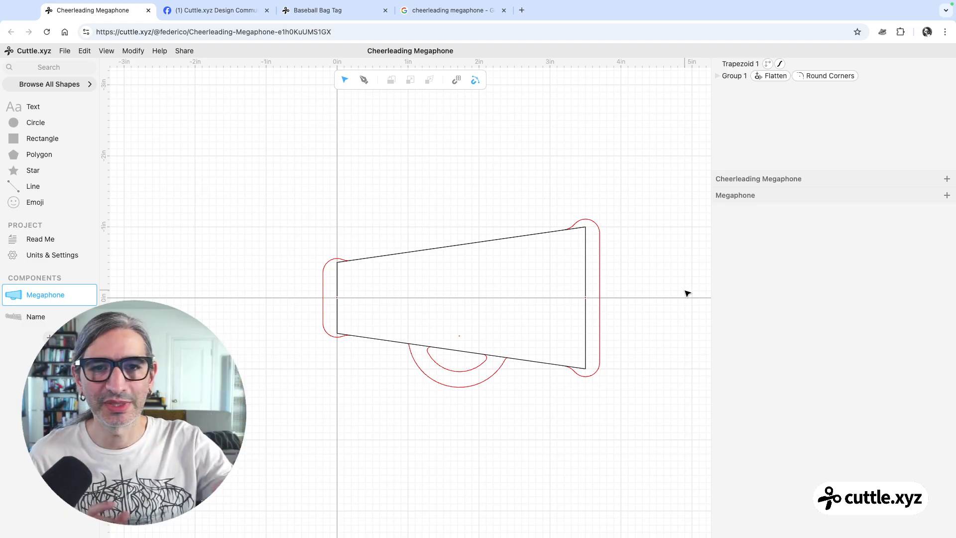
Step: Apply a Contract (Inset) modifier with a distance of 0.10 to the separated trapezoid
left_click(131, 51)
left_click(337, 191)
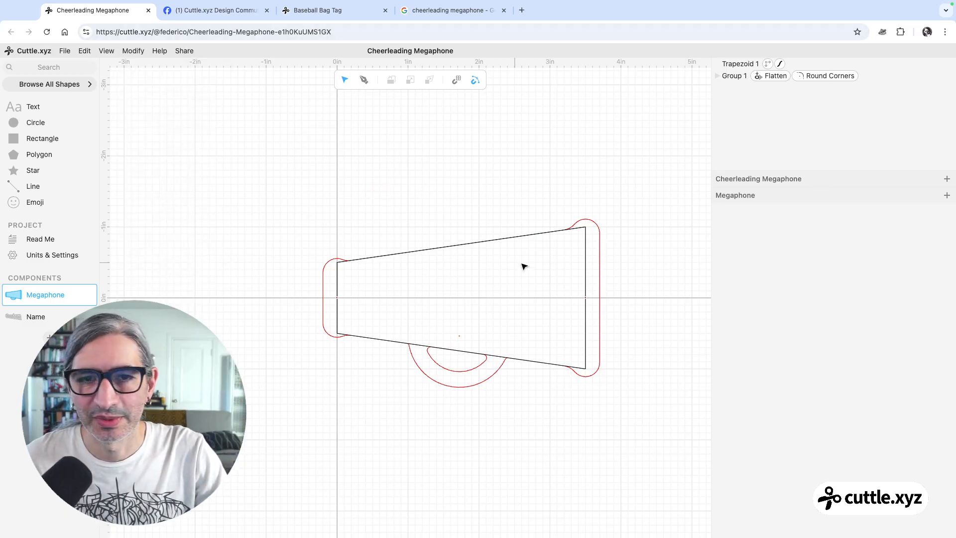
left_click(585, 277)
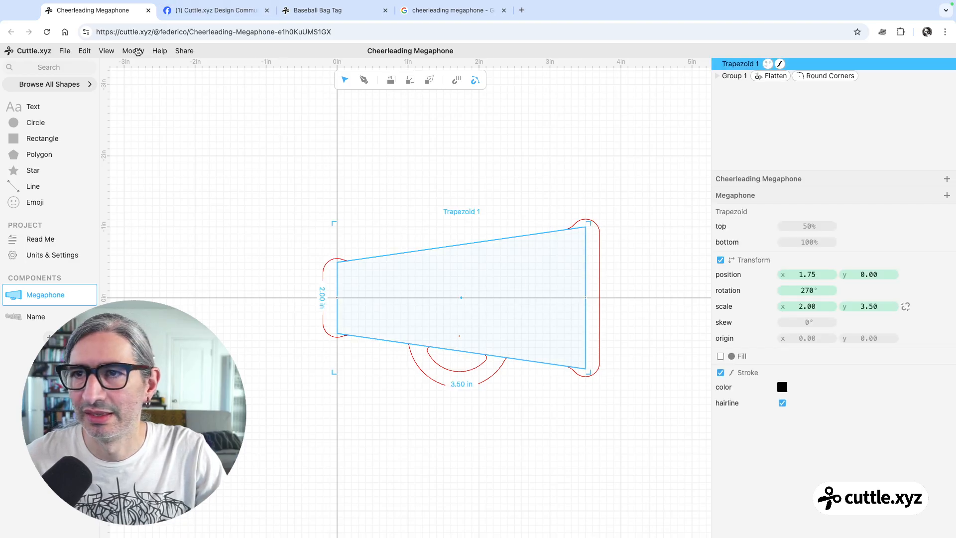
left_click(134, 52)
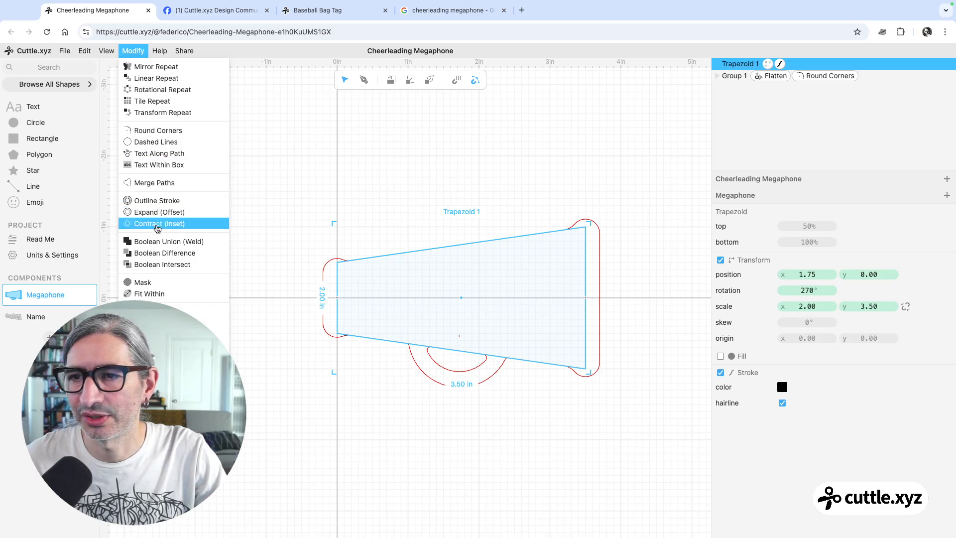
left_click(157, 225)
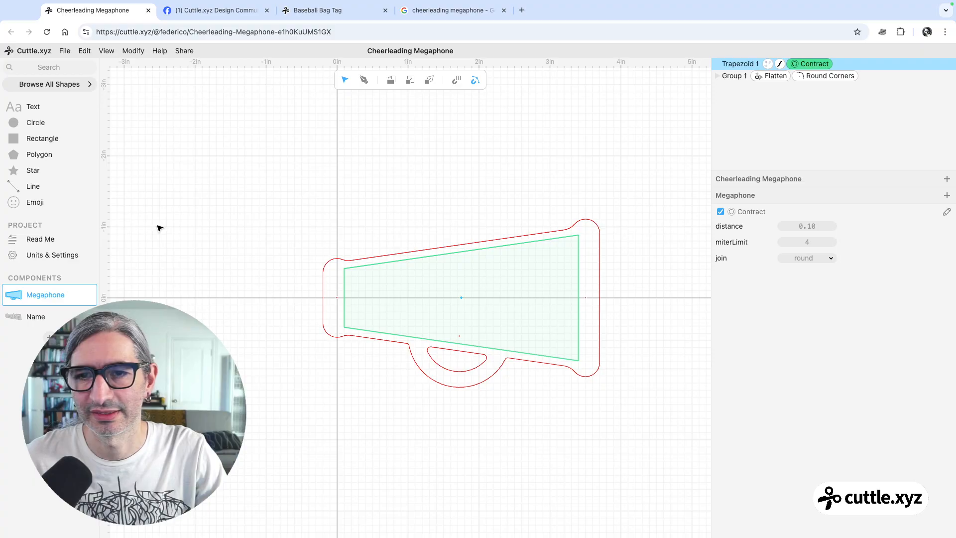
left_click(523, 217)
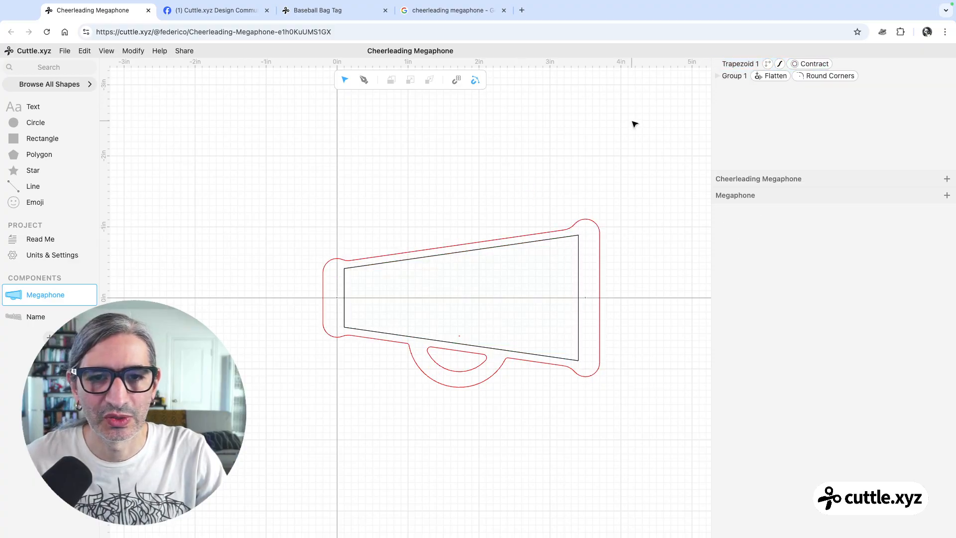
scroll(608, 189, "up", 4)
scroll(608, 175, "down", 2)
left_click(583, 168)
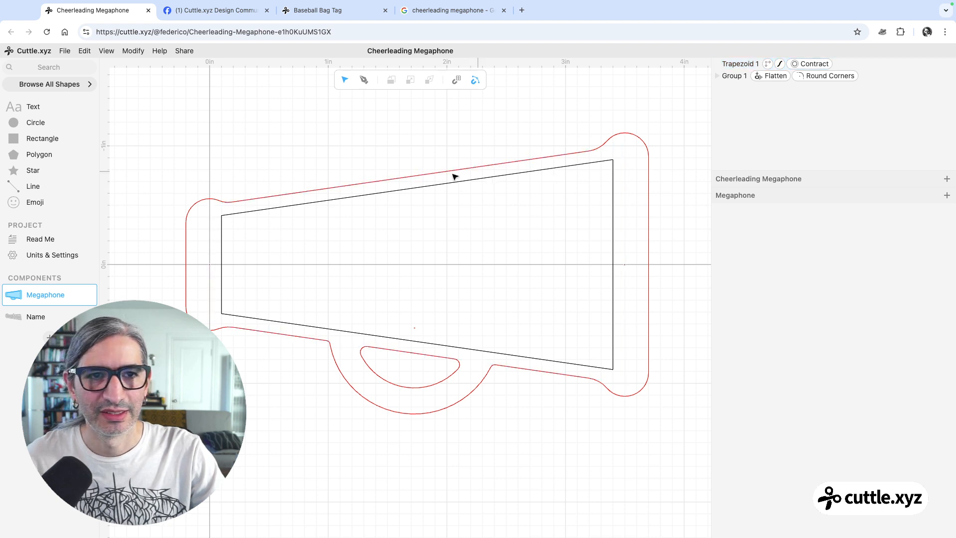
Step: Return to the Name component and open the Custom warped text's path for anchor editing
left_click(38, 316)
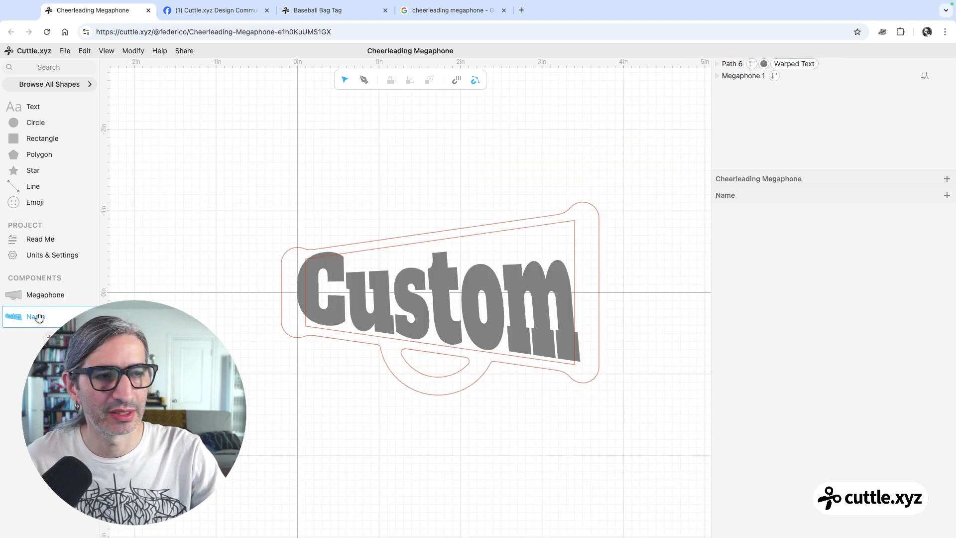
scroll(708, 403, "up", 2)
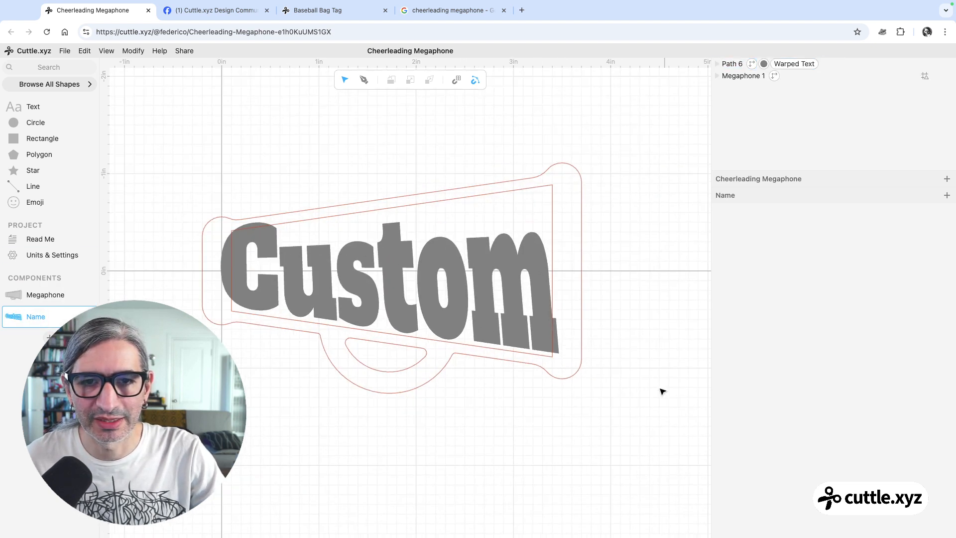
left_click(550, 188)
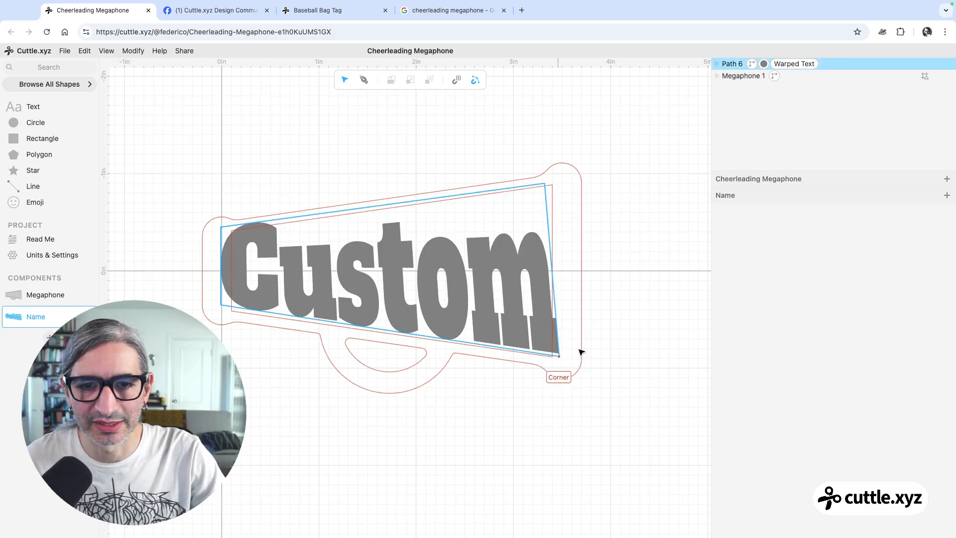
left_click(615, 305)
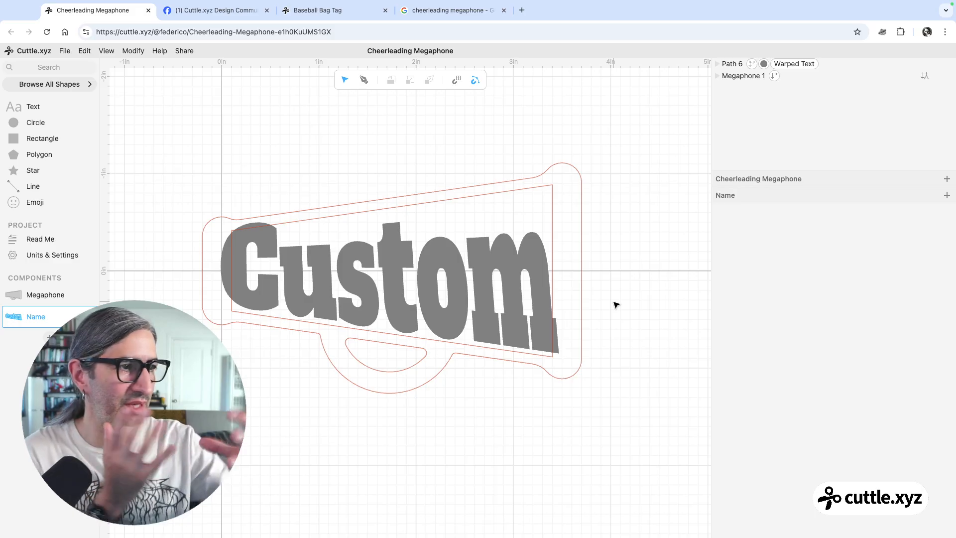
left_click(522, 294)
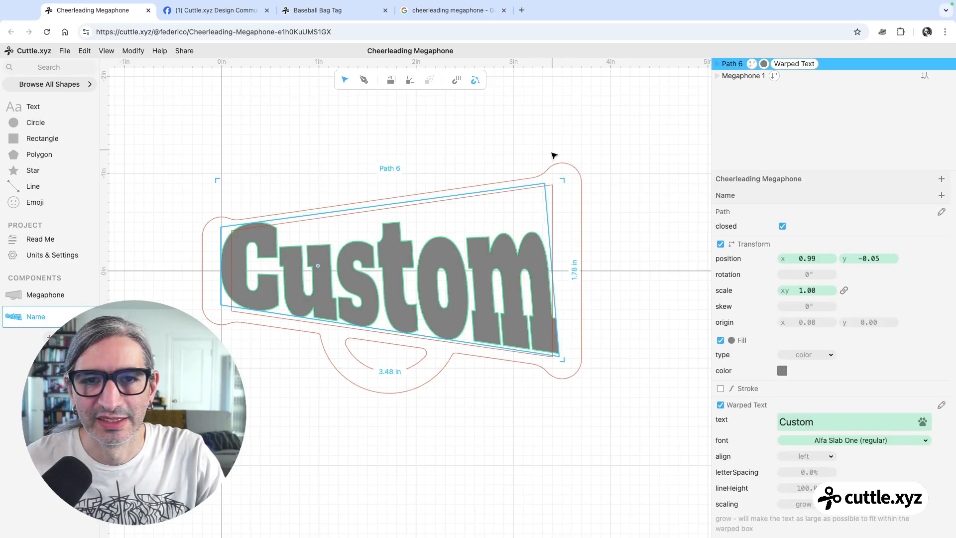
left_click(546, 196)
double_click(544, 195)
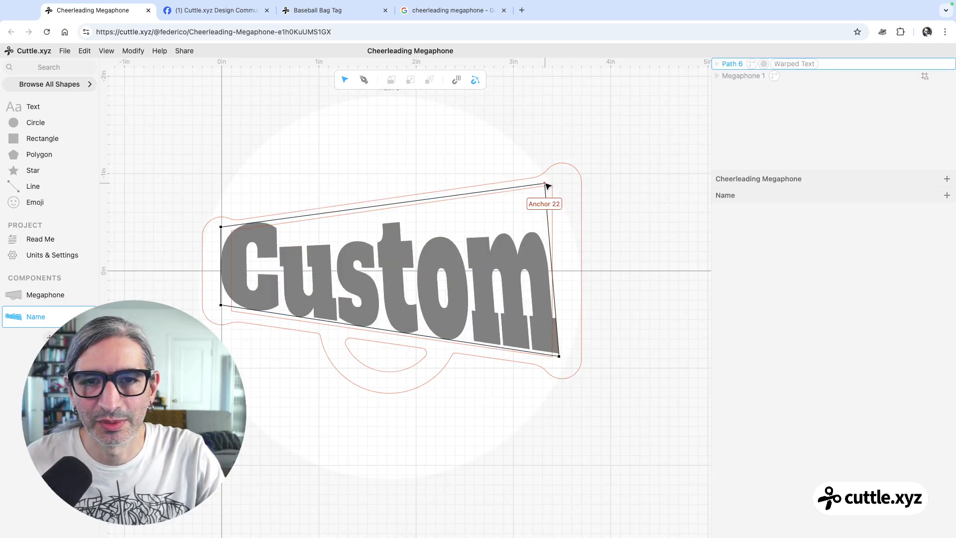
Step: Snap the two wide-end anchors of the warped text frame onto the matching corners of the megaphone's inner trapezoid
mouse_move(545, 184)
left_mouse_down()
mouse_move(536, 207)
mouse_move(505, 163)
mouse_move(519, 207)
mouse_move(548, 199)
left_mouse_up()
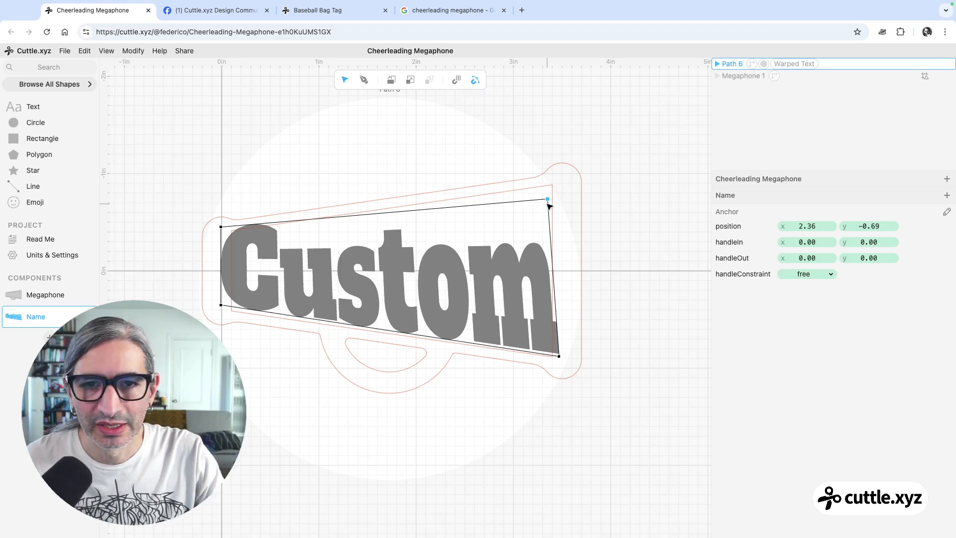
left_click_drag(548, 199, 552, 185)
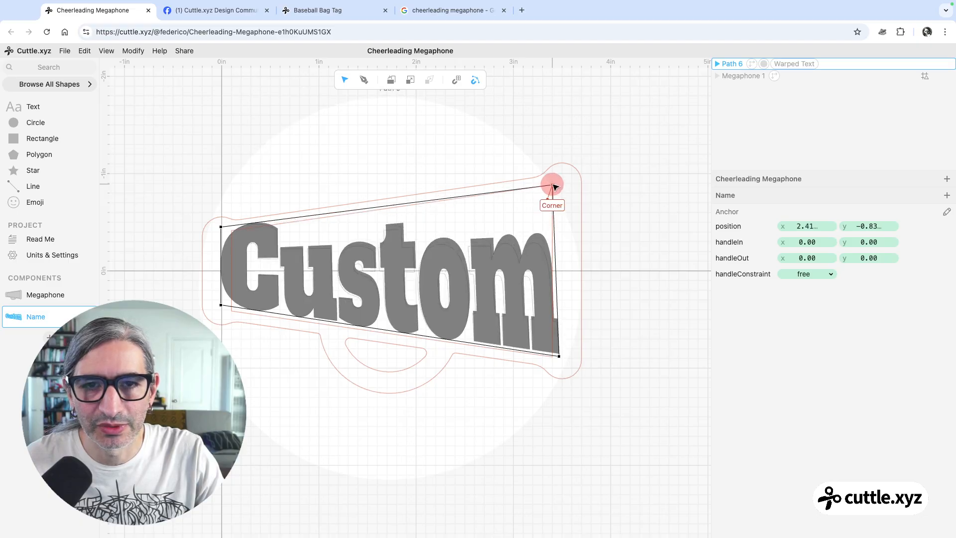
scroll(630, 333, "up", 3)
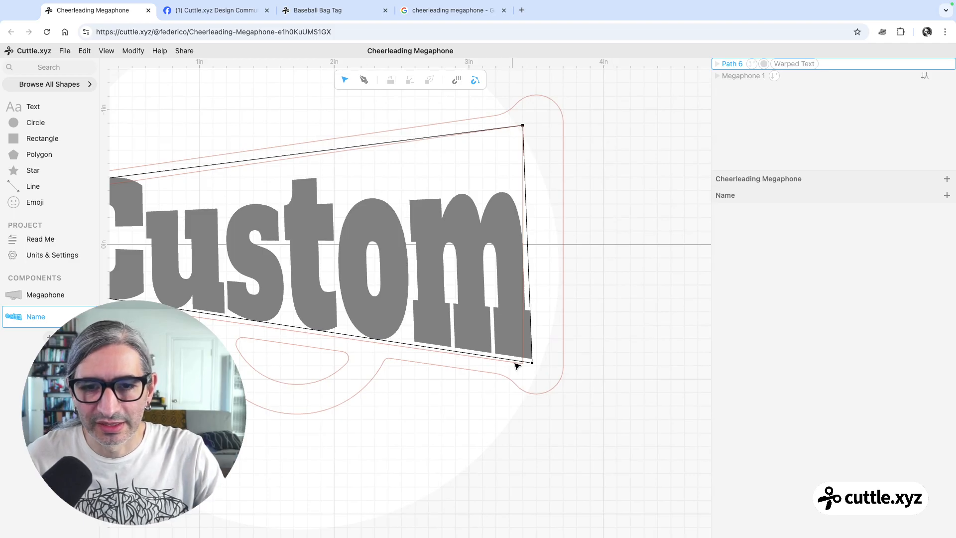
left_click_drag(533, 365, 523, 363)
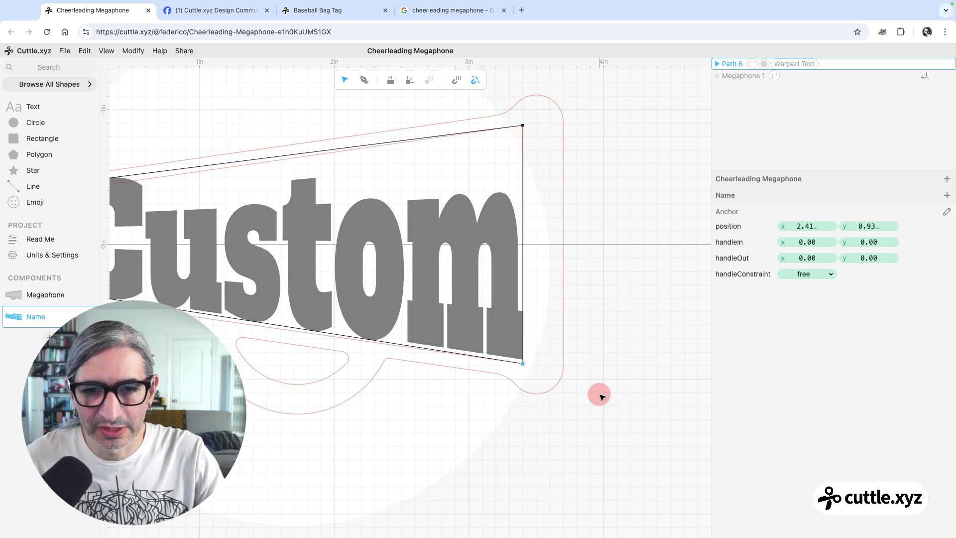
Step: Snap the two narrow-end anchors of the warped text frame onto the inner trapezoid's corners and deselect the frame
scroll(597, 391, "down", 3)
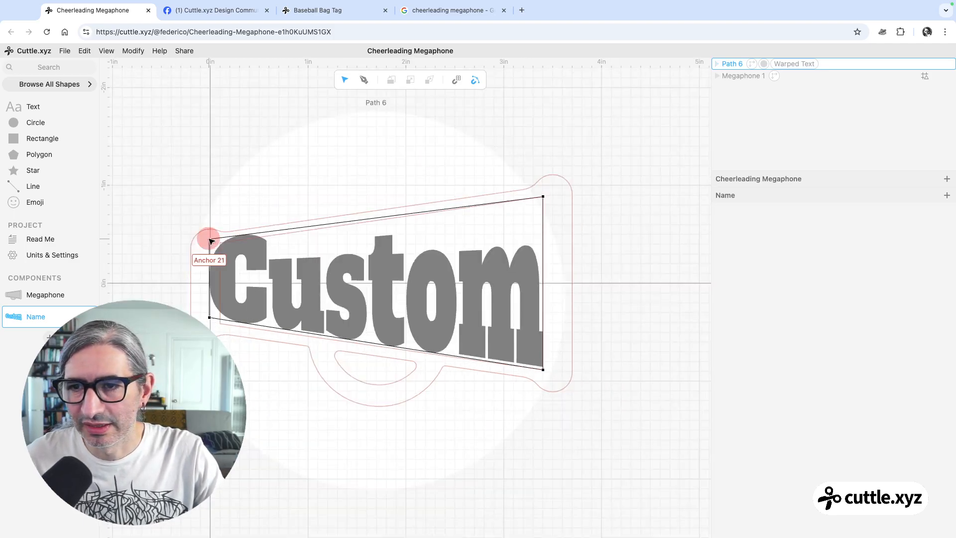
left_click_drag(209, 239, 219, 243)
left_click_drag(209, 318, 220, 323)
left_click(239, 364)
scroll(240, 364, "down", 1)
left_click(258, 374)
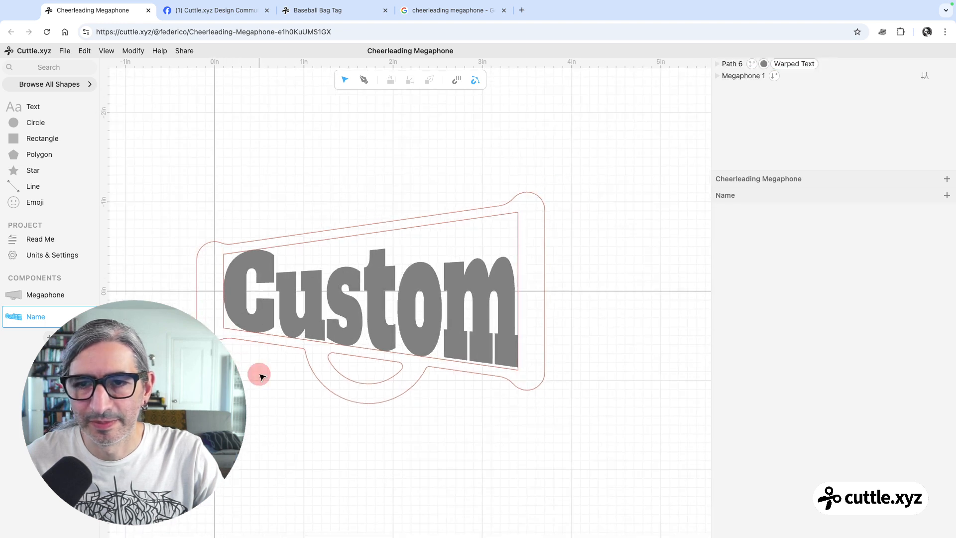
left_click_drag(271, 379, 319, 348)
scroll(321, 349, "up", 3)
scroll(317, 351, "down", 2)
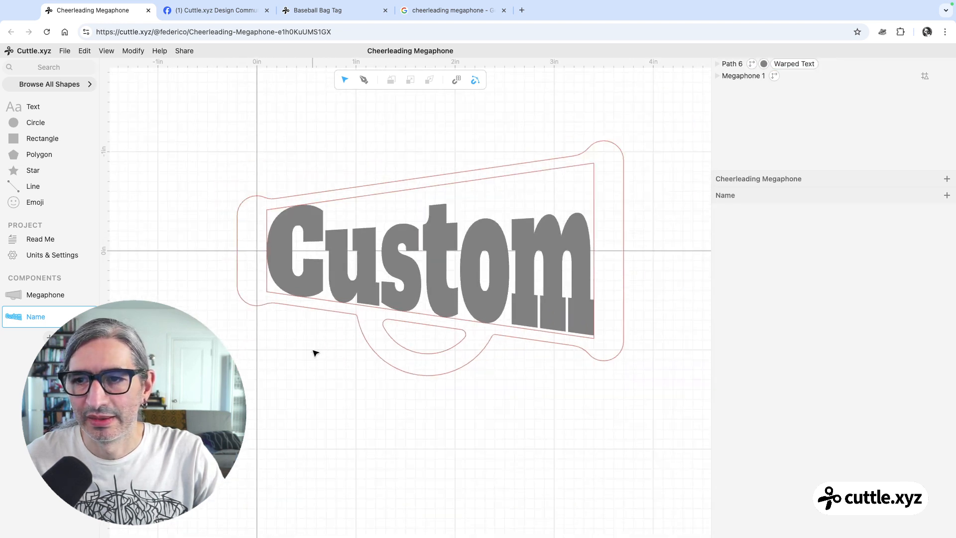
scroll(310, 355, "up", 1)
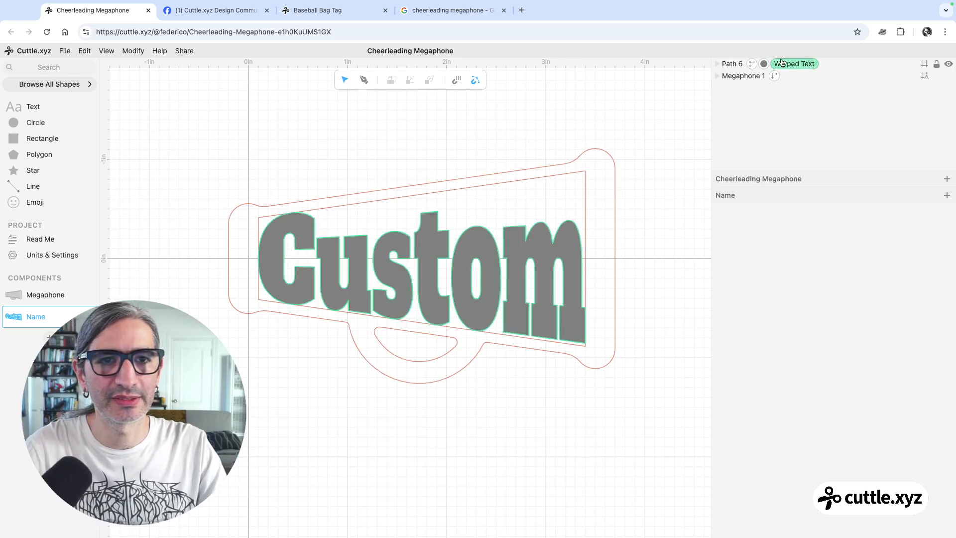
Step: Try a six-letter first name as the warped text in the megaphone
left_click(782, 62)
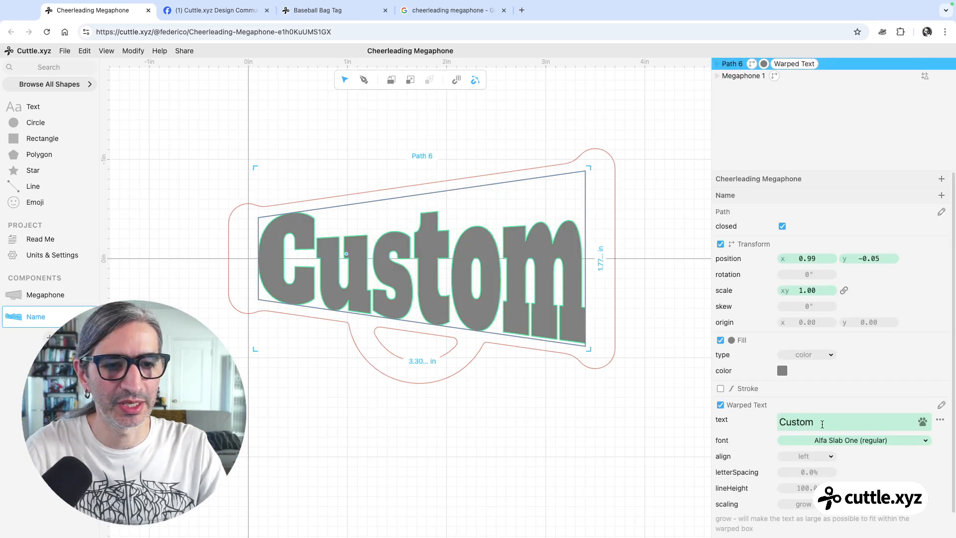
left_click(822, 424)
double_click(822, 424)
type("Ali")
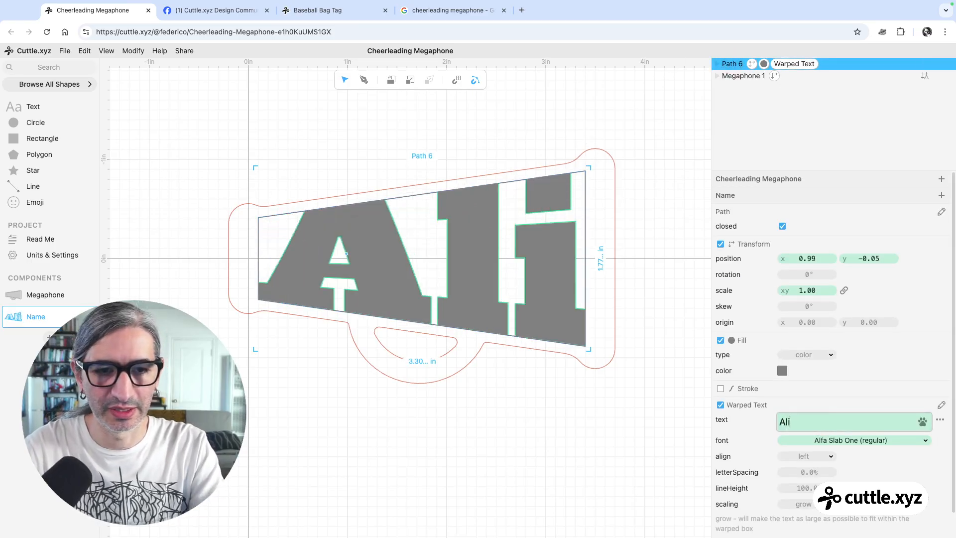
type("son")
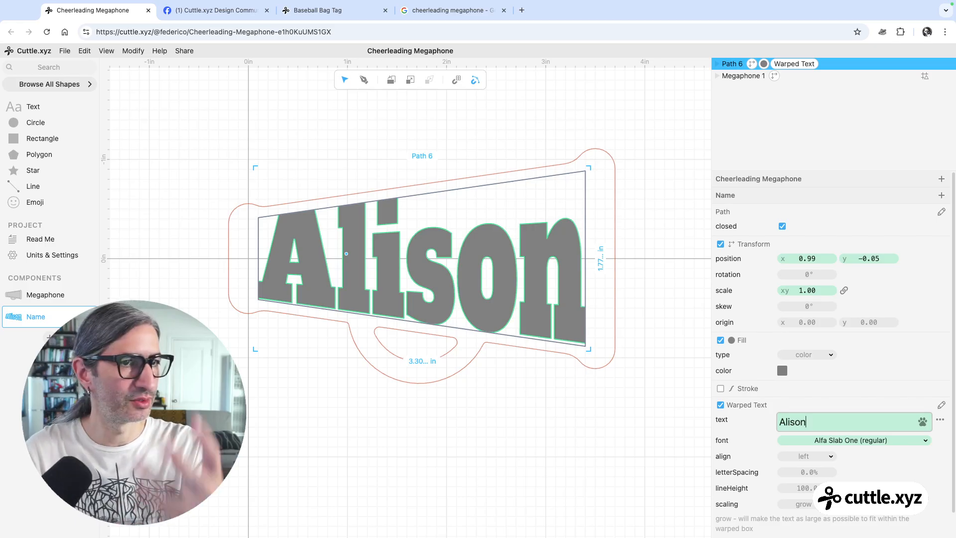
Step: Replace the warped text with an eight-letter first name to try a longer word in the frame
key("BackSpace")
key("BackSpace")
key("BackSpace")
key("BackSpace")
key("BackSpace")
key("BackSpace")
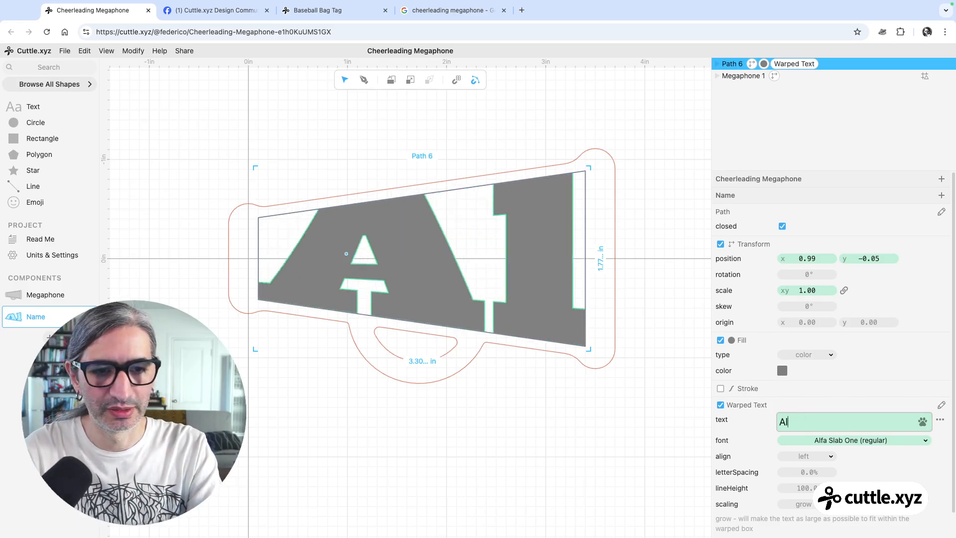
type("Federico")
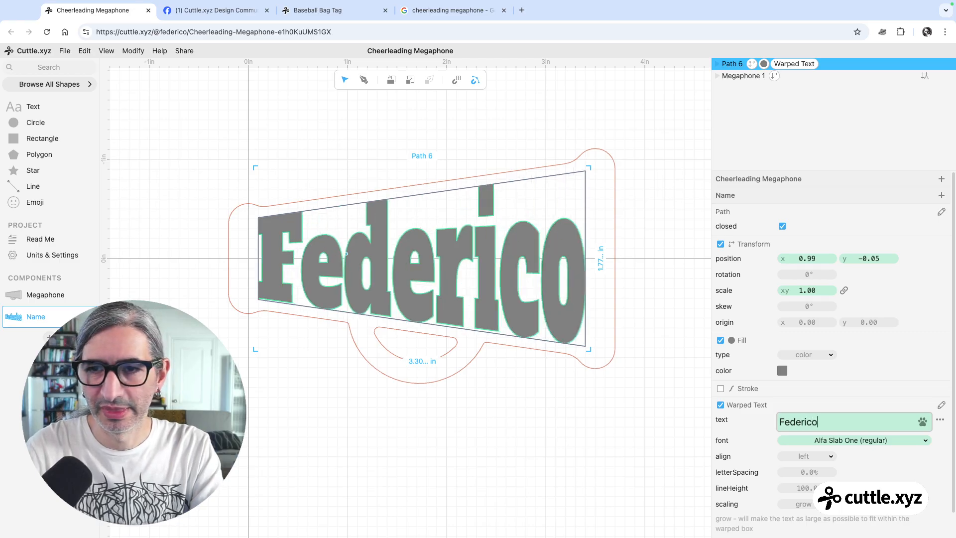
Step: Clear the sample name from the warped text and start the text over with a capital A
key("BackSpace")
key("BackSpace")
key("BackSpace")
key("BackSpace")
key("BackSpace")
key("BackSpace")
key("BackSpace")
key("BackSpace")
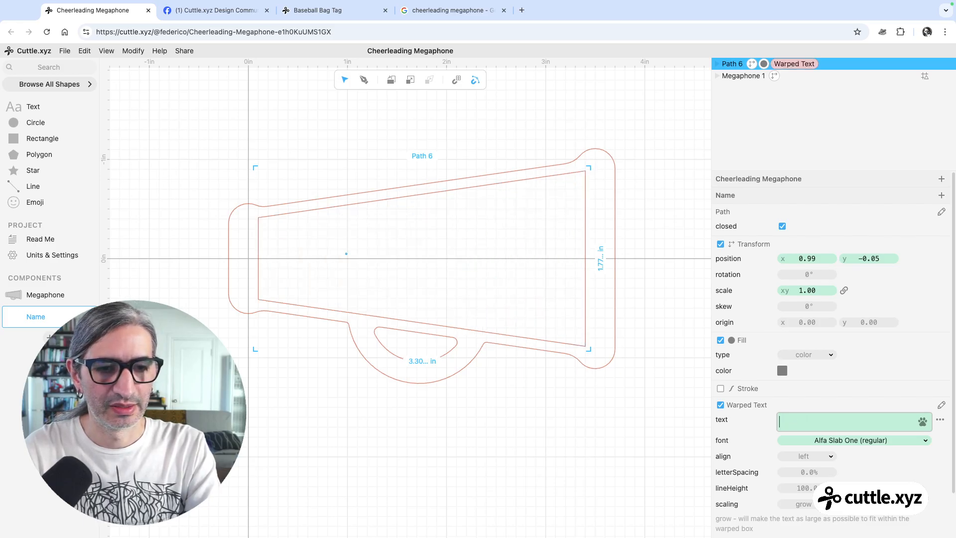
type("ALi")
key("BackSpace")
key("BackSpace")
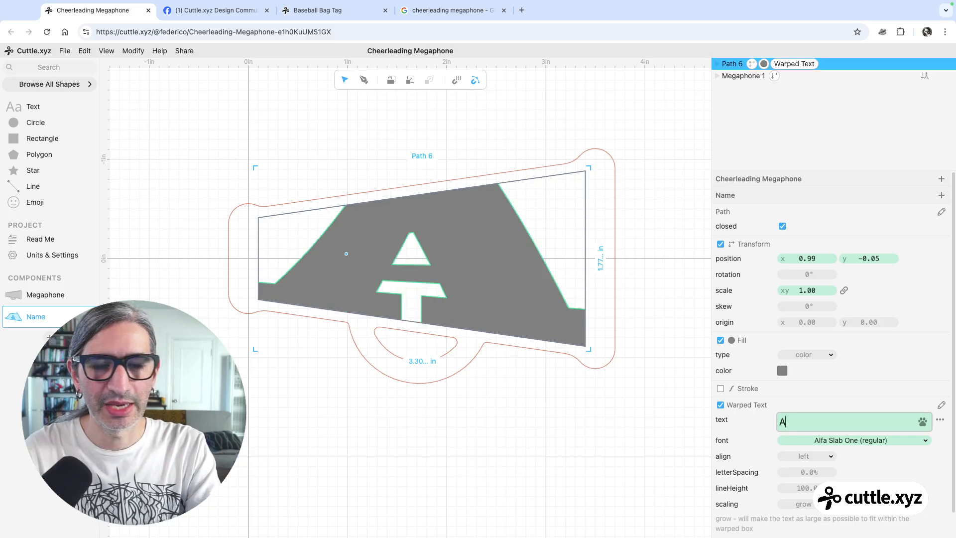
Step: Examine the lettering on the megaphones in the Google image results and revisit the Facebook community post with the request
left_click(448, 10)
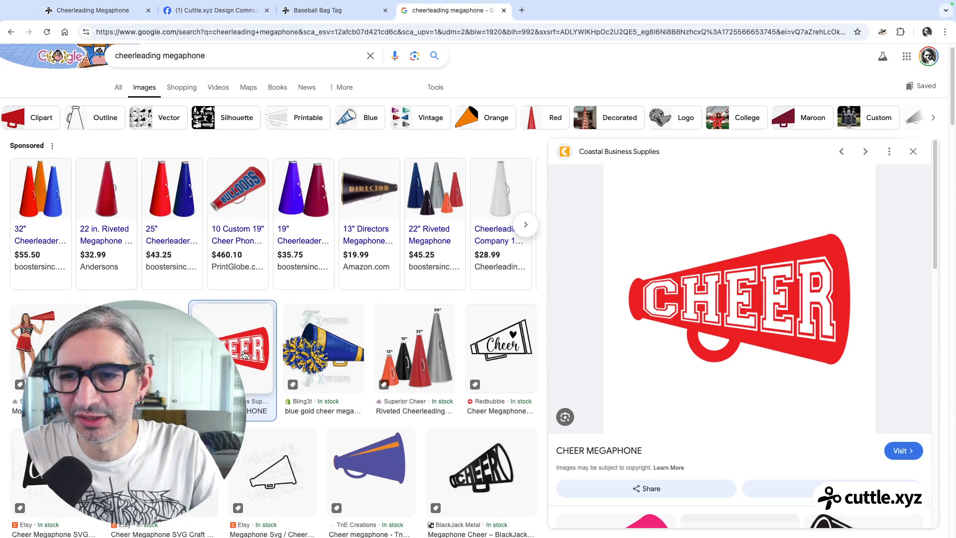
scroll(351, 377, "down", 1)
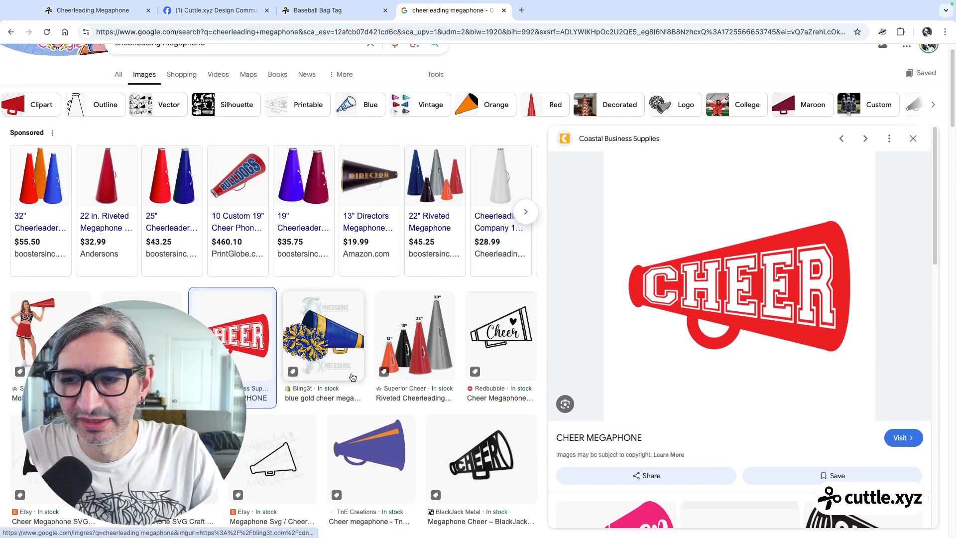
scroll(352, 376, "down", 3)
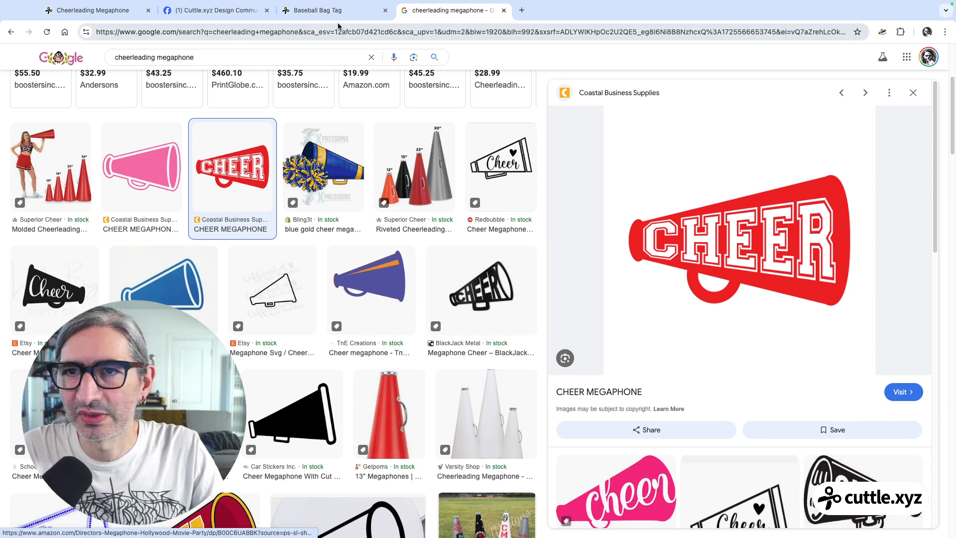
left_click(233, 11)
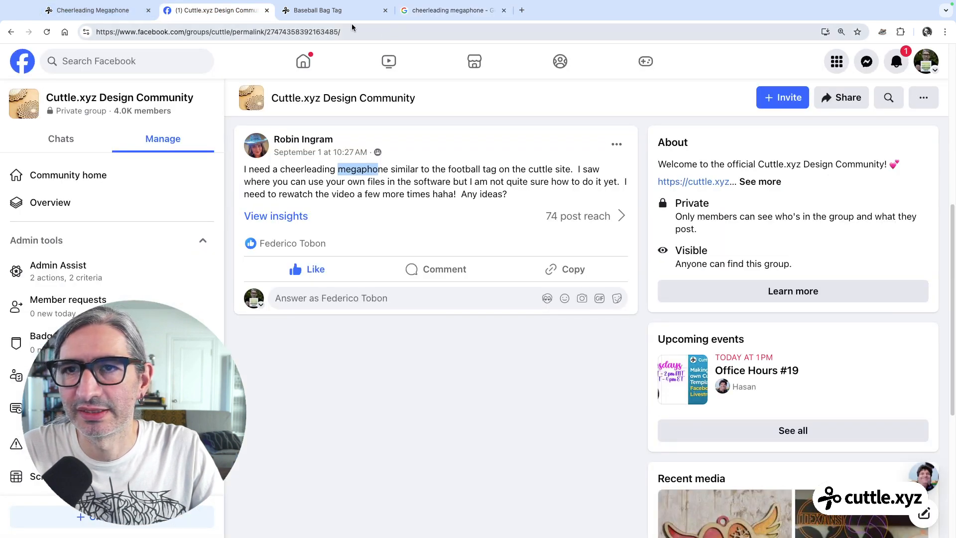
Step: Return to the Cheerleading Megaphone project in Cuttle, set the warped text to CHEER and deselect it
left_click(99, 10)
left_click(876, 429)
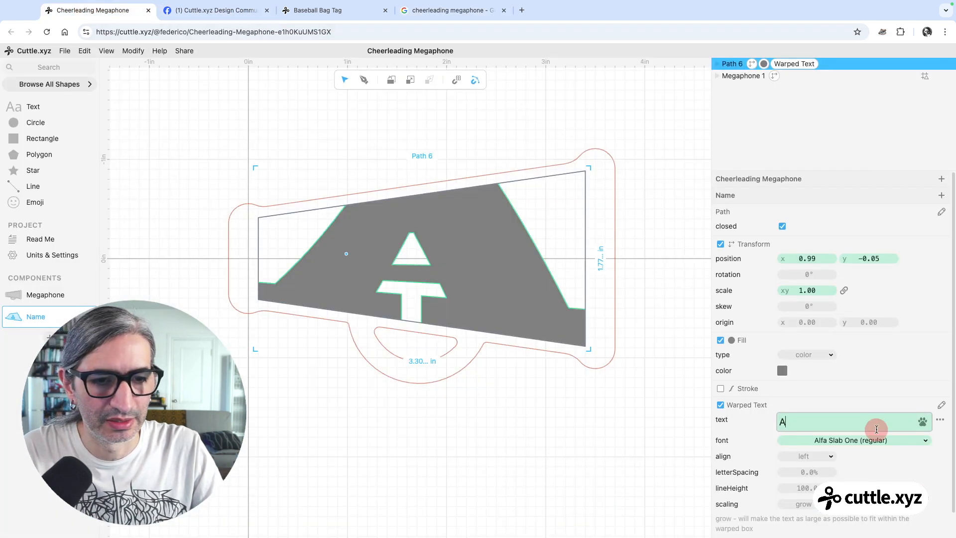
left_click_drag(786, 421, 772, 430)
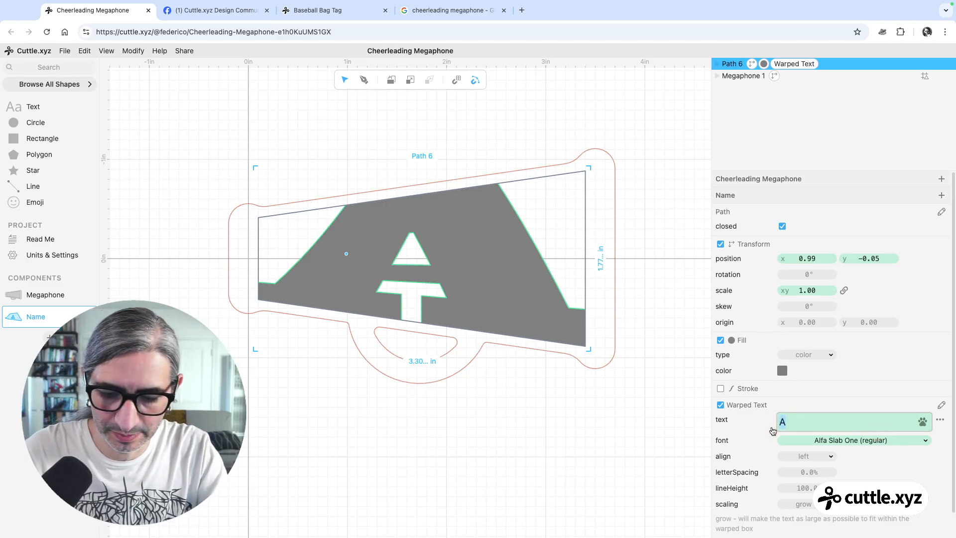
type("CHEER")
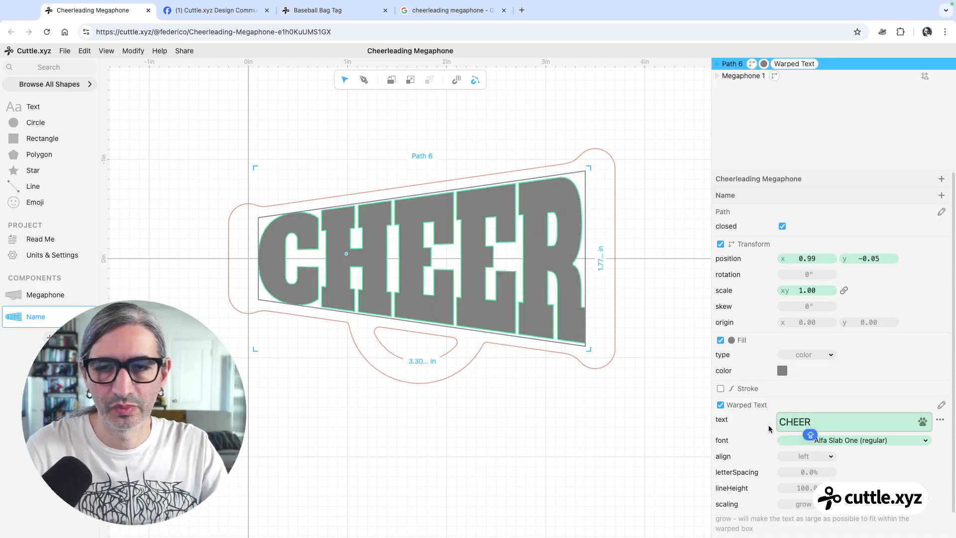
left_click(470, 121)
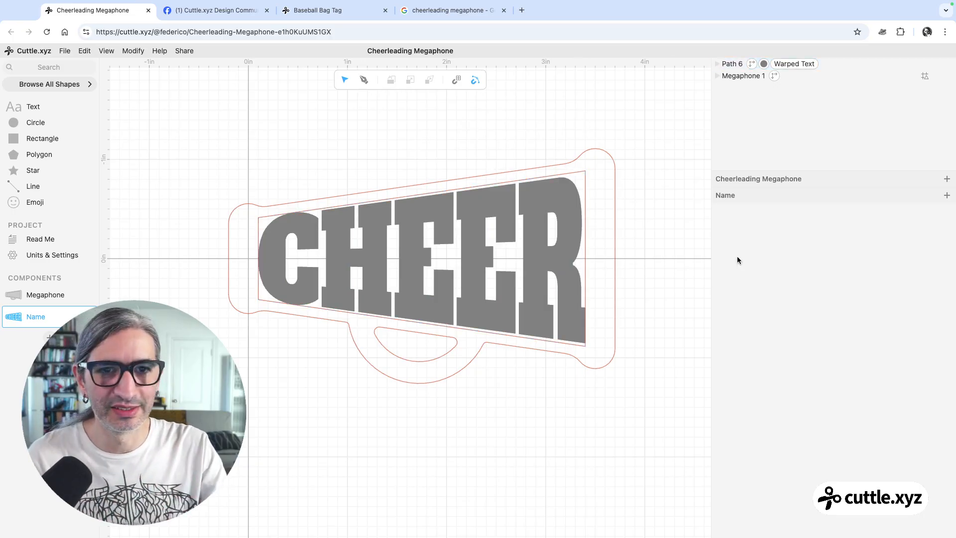
Step: Extract the warped text's text value as a component parameter and call it "name"
left_click(727, 67)
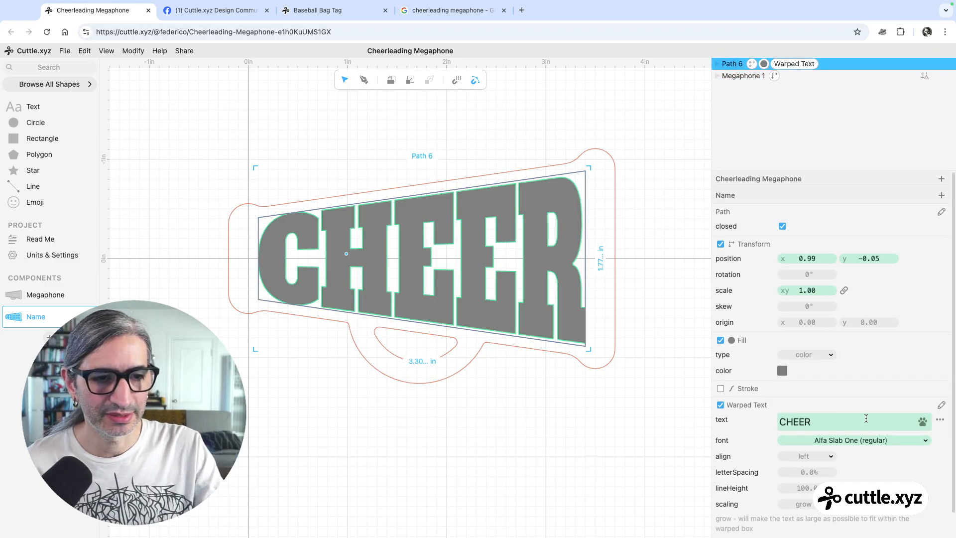
left_click(940, 422)
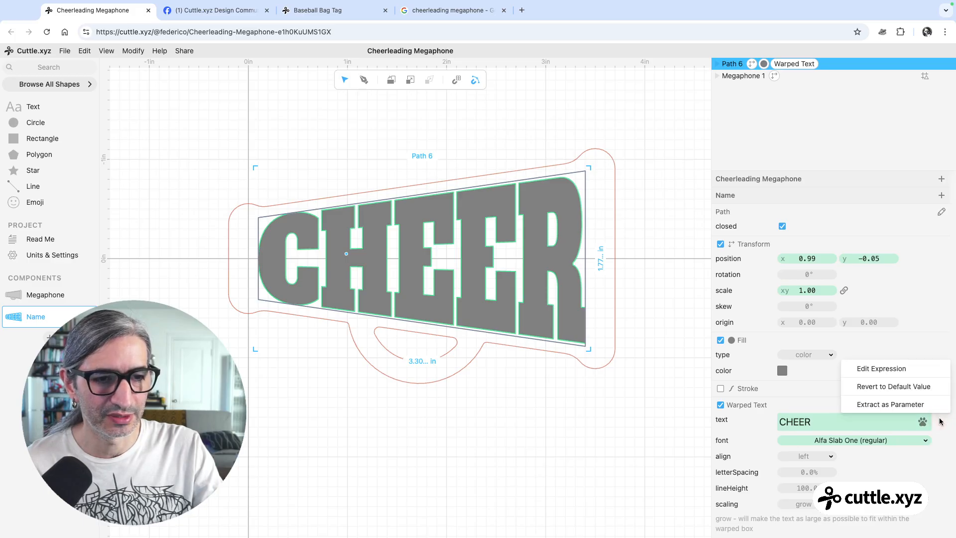
left_click(910, 409)
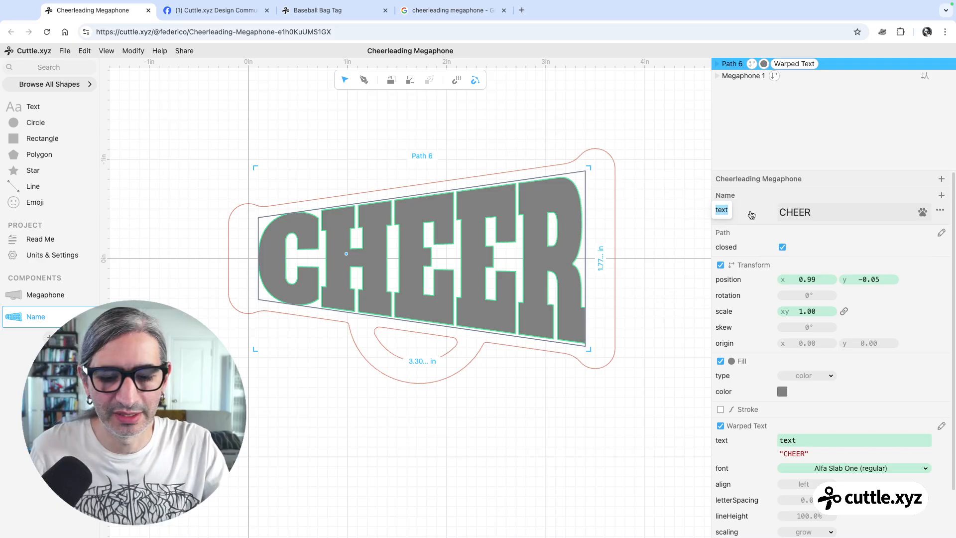
type("NAME")
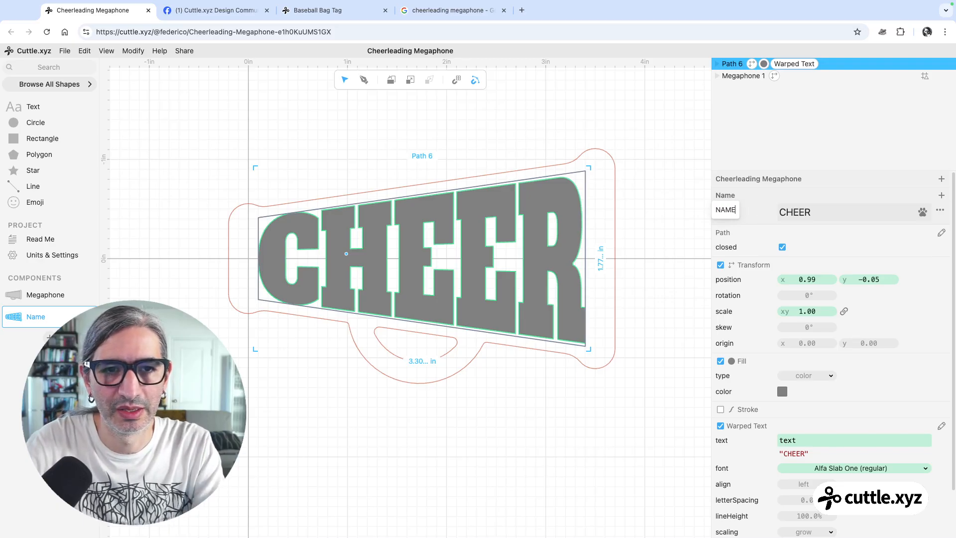
key("BackSpace")
key("BackSpace")
key("BackSpace")
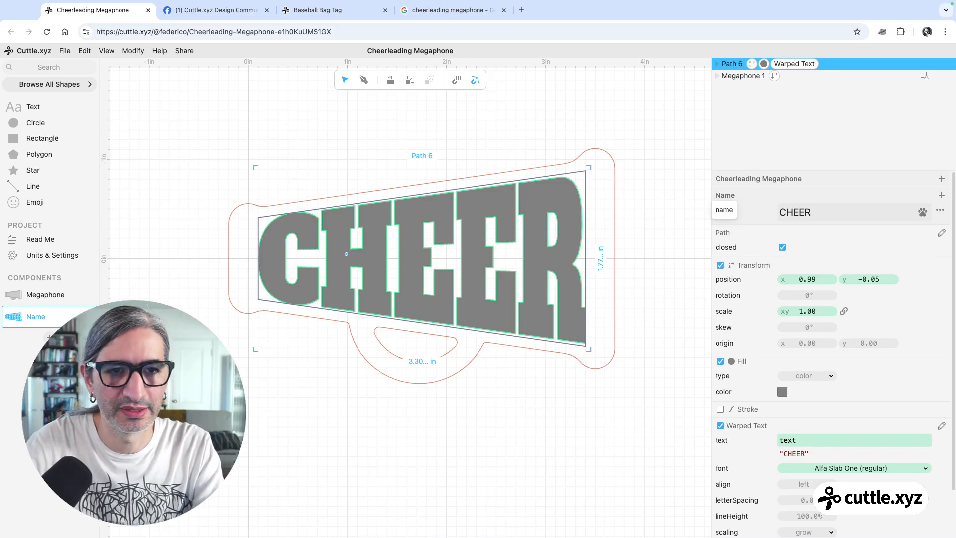
left_click(672, 221)
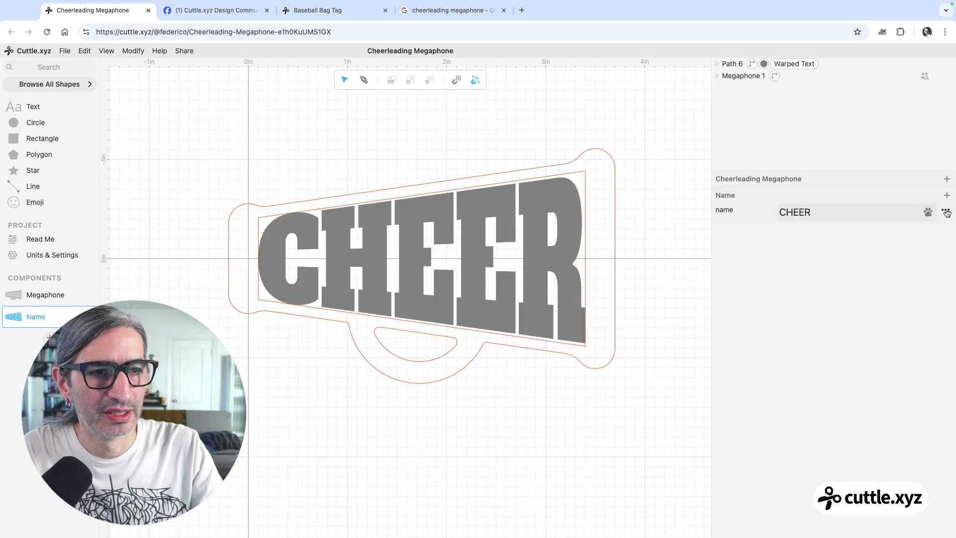
Step: Move the name parameter to the project and check that it is available in both the Megaphone and Name components
left_click(946, 213)
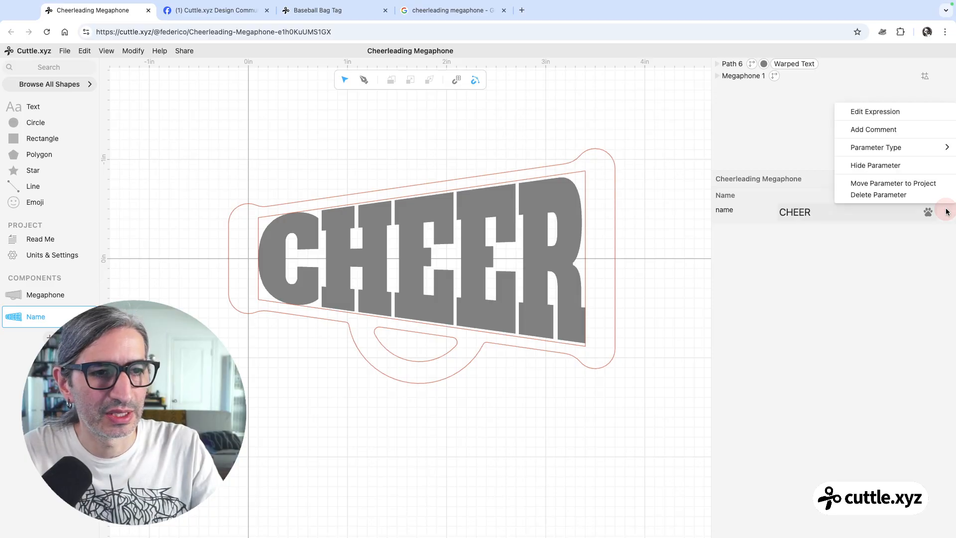
left_click(885, 187)
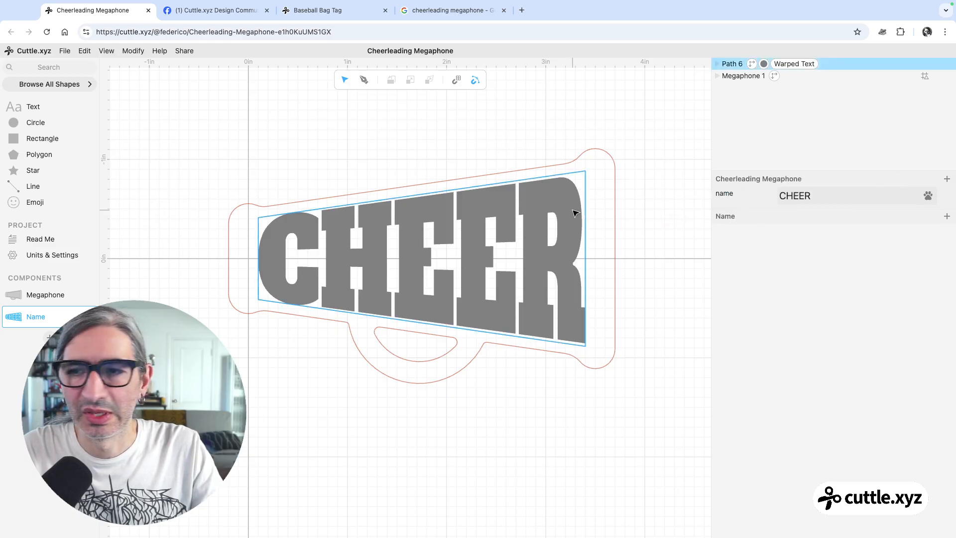
left_click(43, 294)
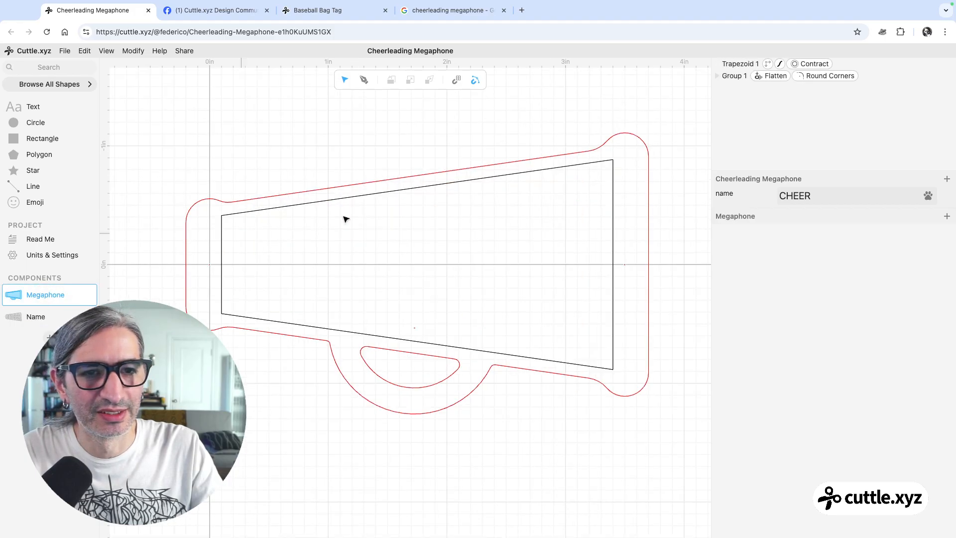
left_click(35, 317)
left_click(44, 294)
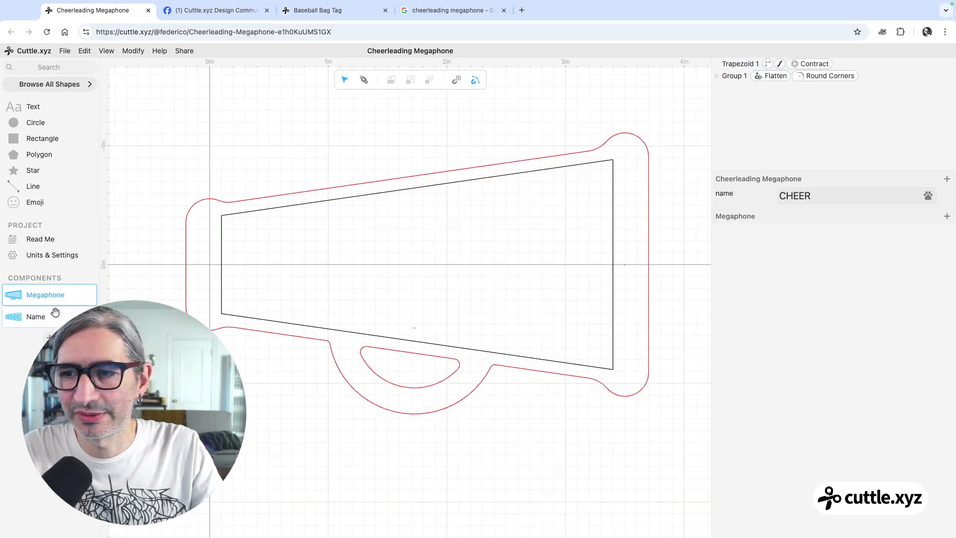
Step: In the Name component, set the project's name parameter to a four-letter first name in capitals
left_click(79, 314)
double_click(844, 199)
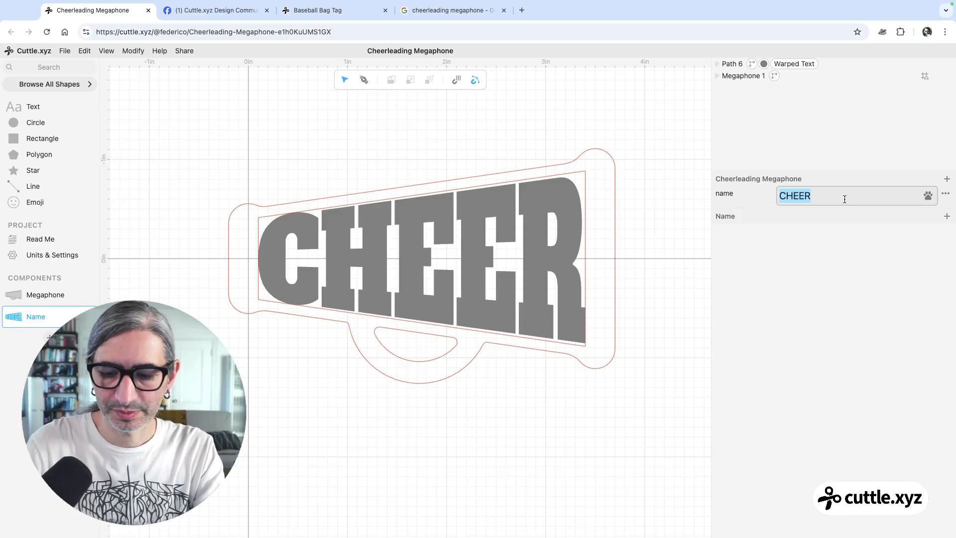
type("ALIX")
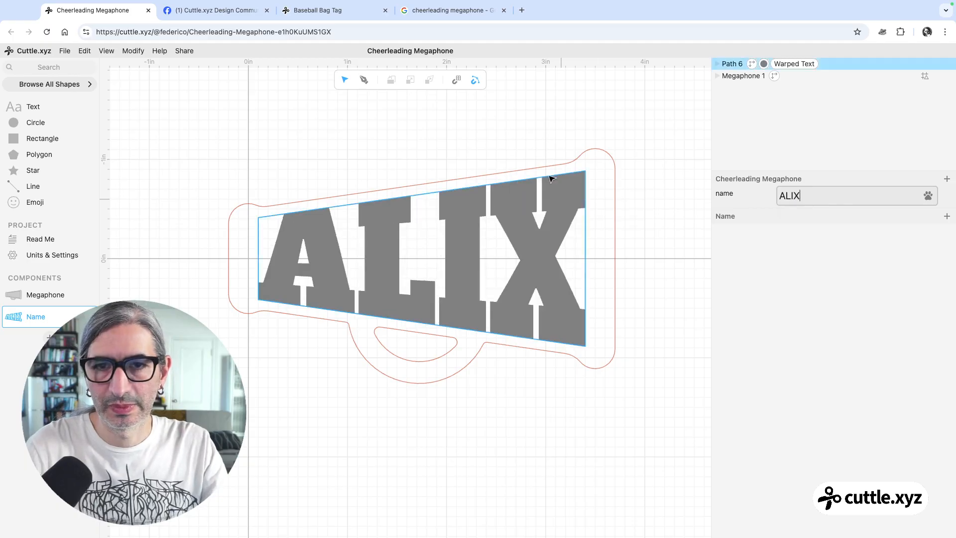
left_click(526, 140)
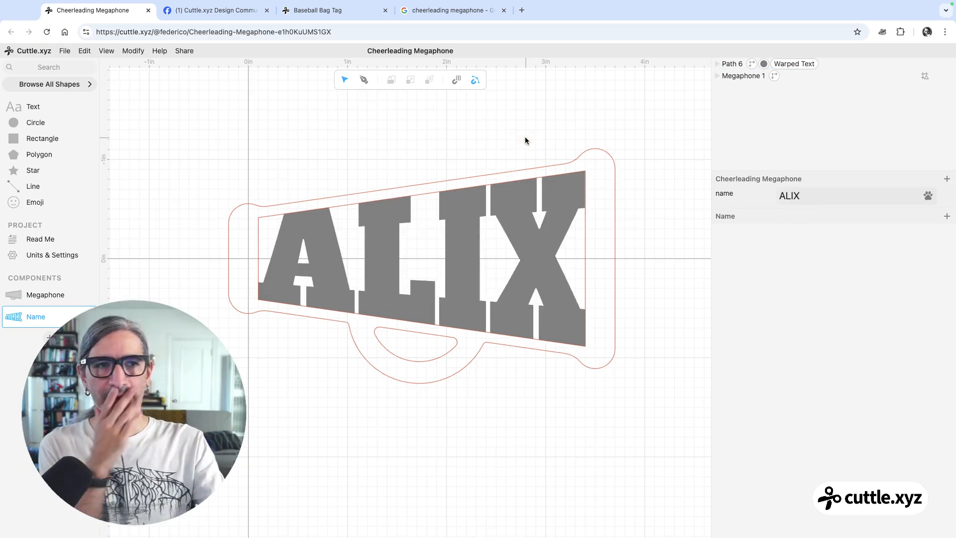
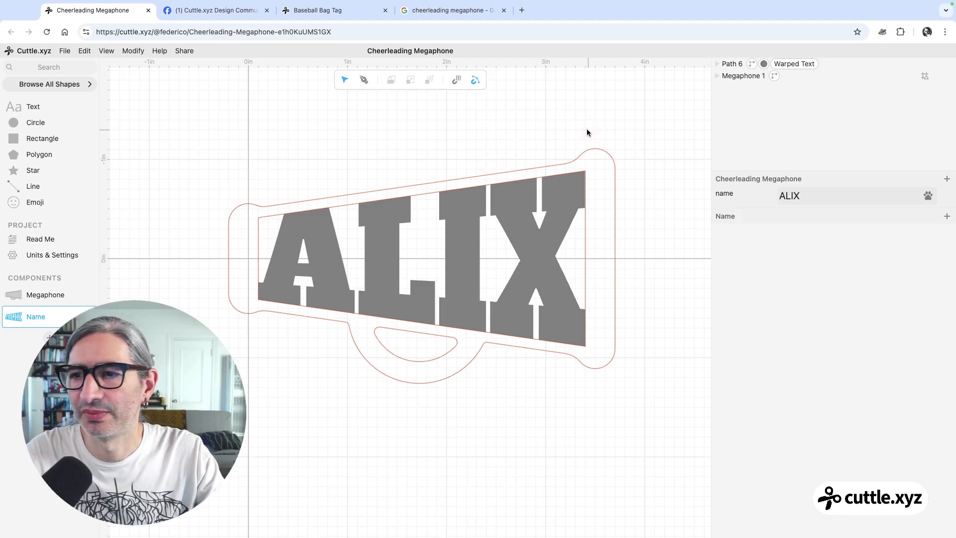
left_click(322, 225)
left_click(119, 287)
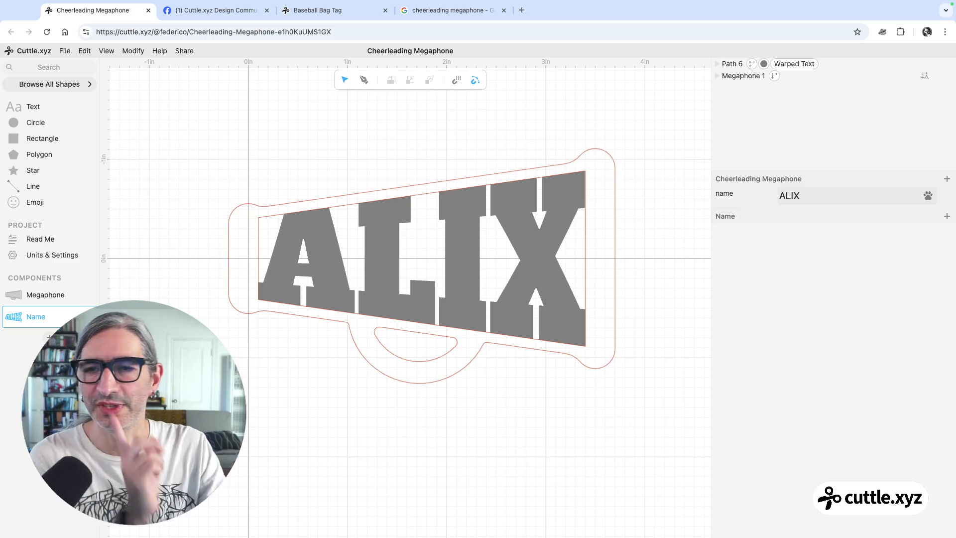
left_click(451, 247)
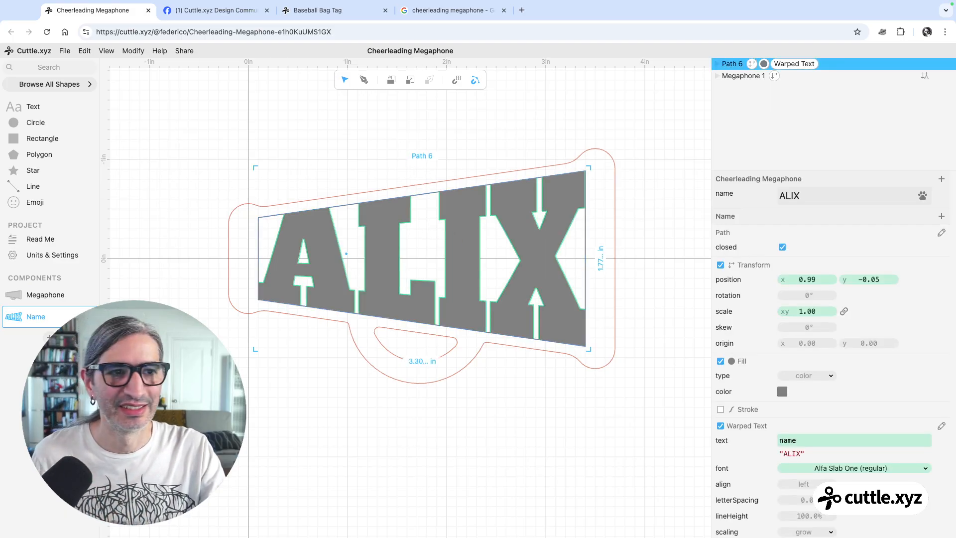
Step: Create a new component named "Cut" and place an instance of the Megaphone component at its origin
left_click(48, 332)
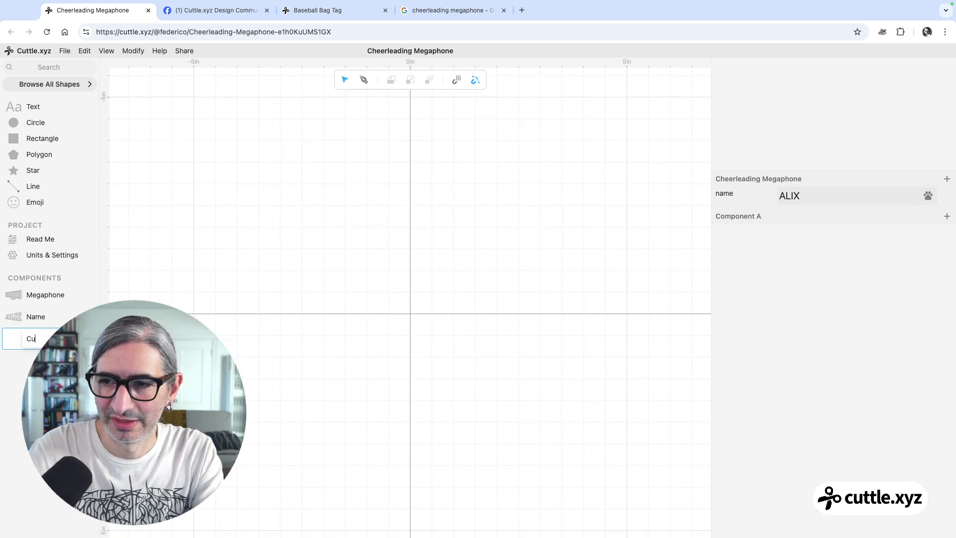
left_click(233, 273)
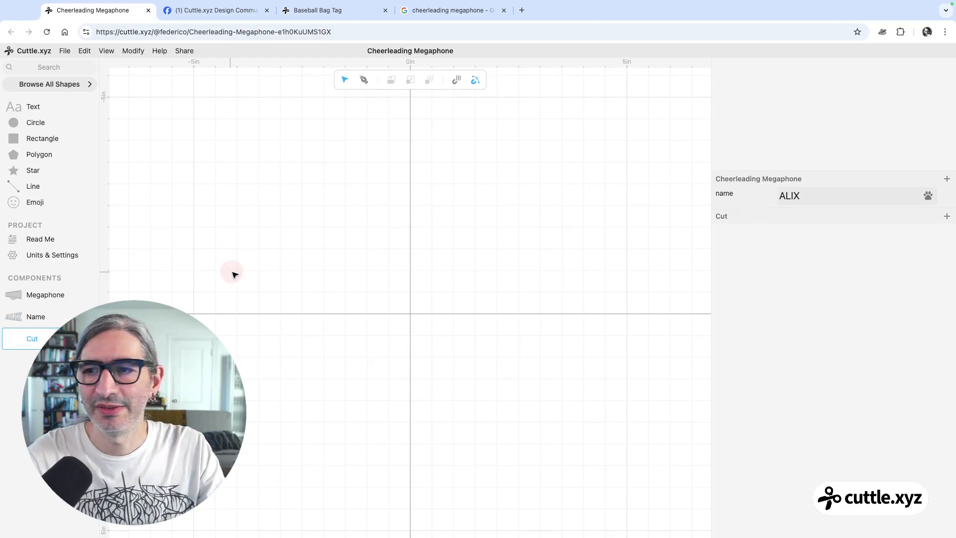
left_click_drag(18, 294, 414, 317)
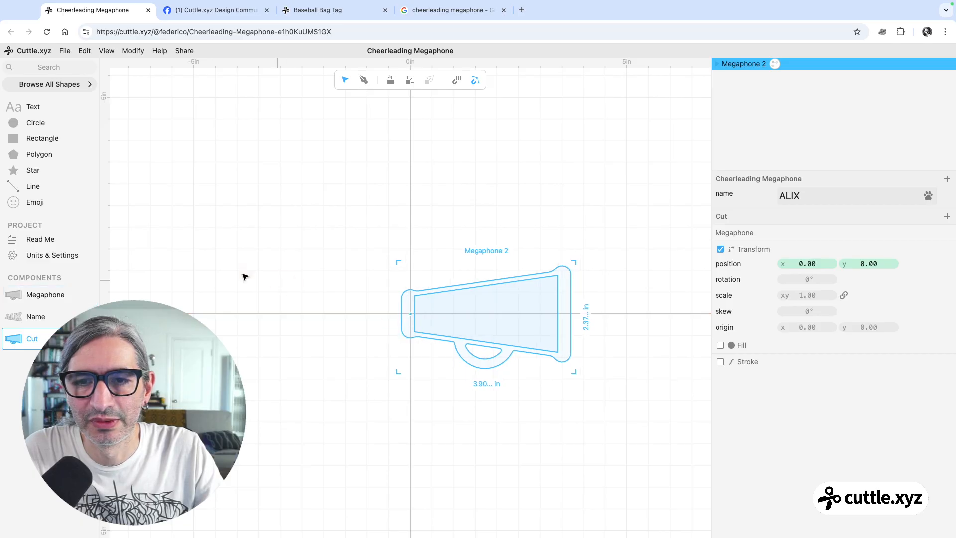
Step: Place an instance of the Name component above the megaphone in Cut, aligned to the Y axis at y about -2.27
left_click(302, 285)
left_click_drag(11, 319, 412, 211)
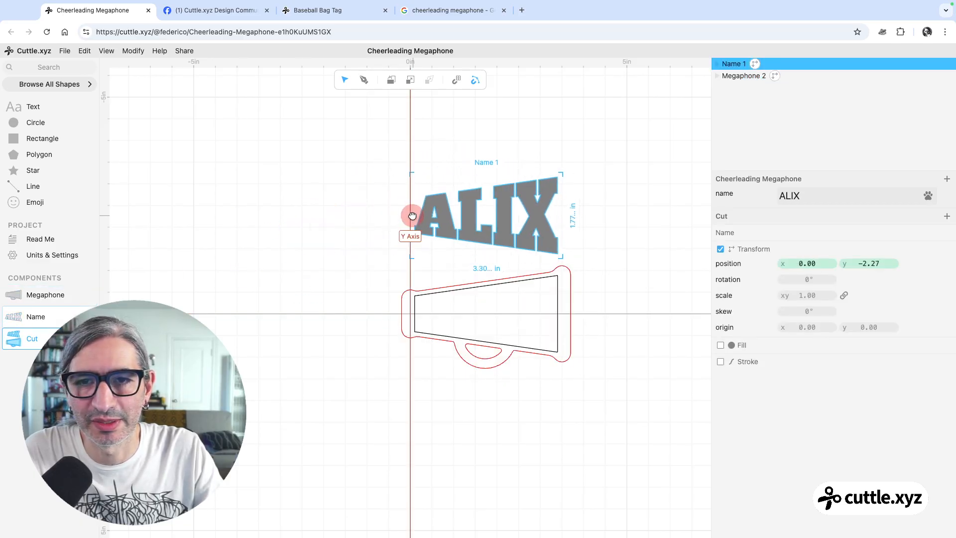
left_click(363, 297)
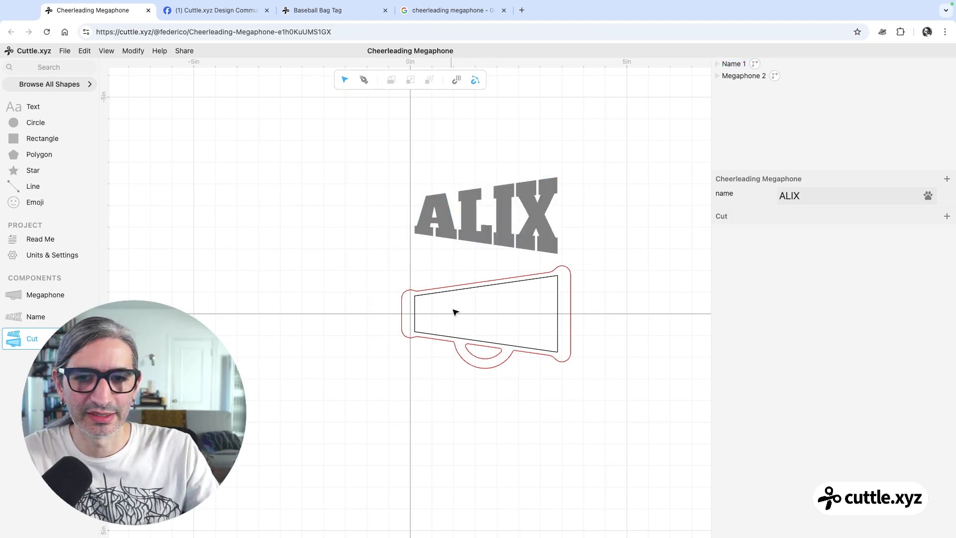
left_click(427, 228)
left_click(452, 270)
left_click(487, 205)
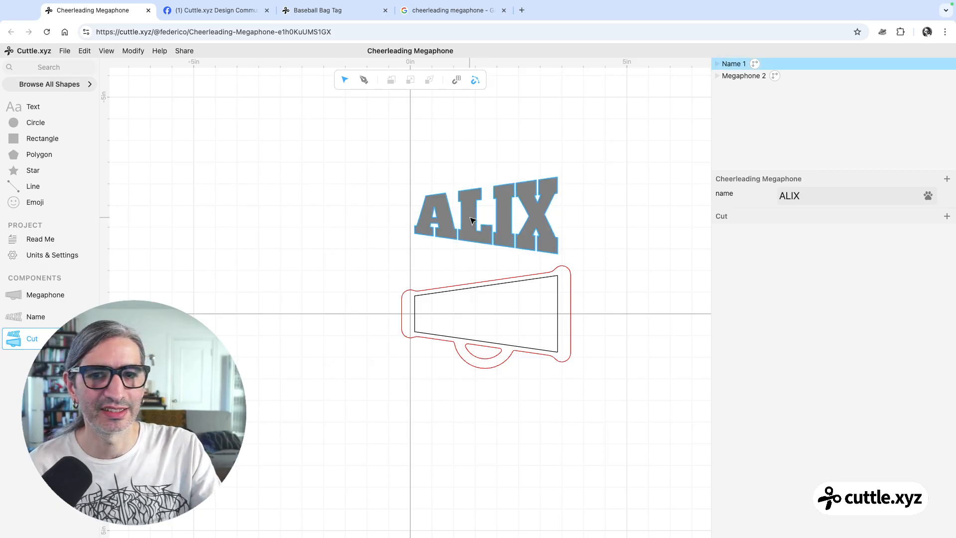
left_click(460, 246)
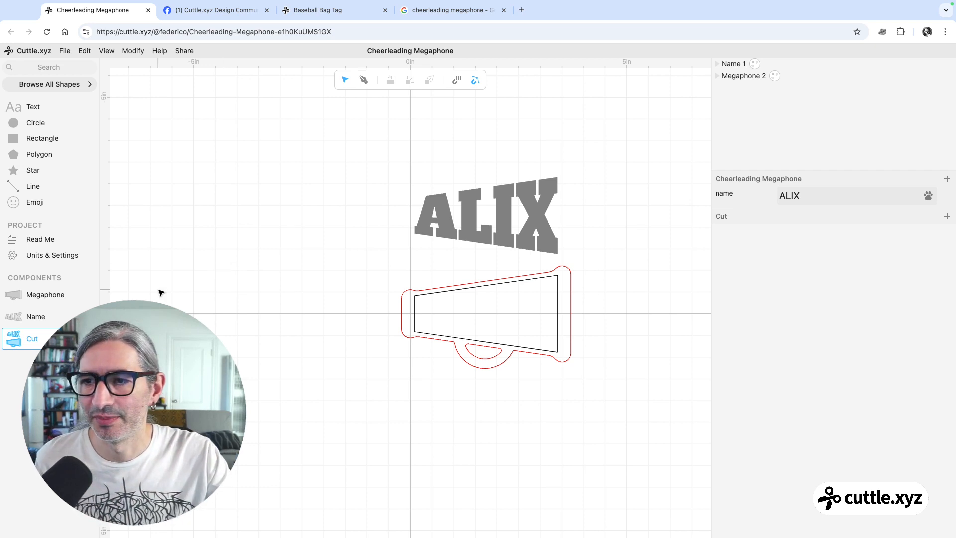
Step: Place a second instance of the Name component above the first one in Cut, and delete it
left_click(28, 318)
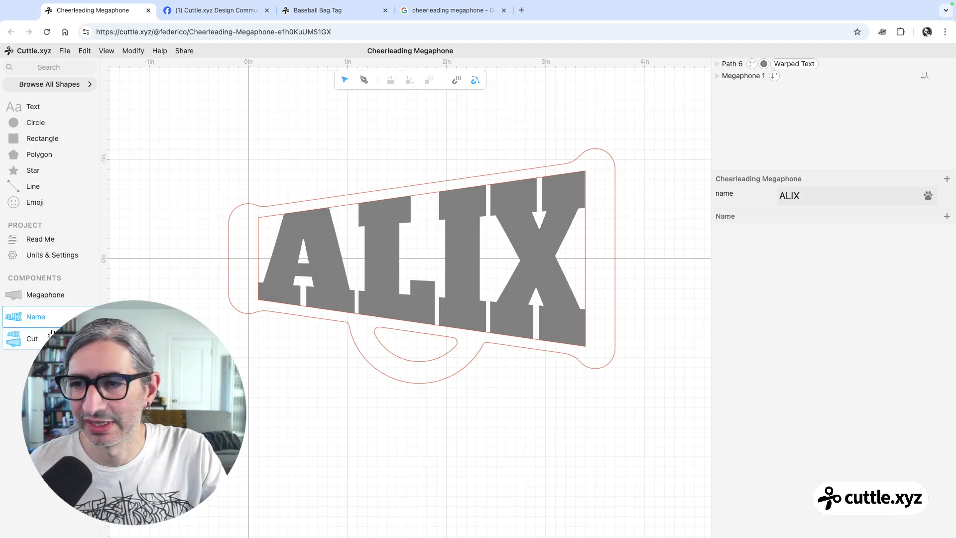
left_click(20, 340)
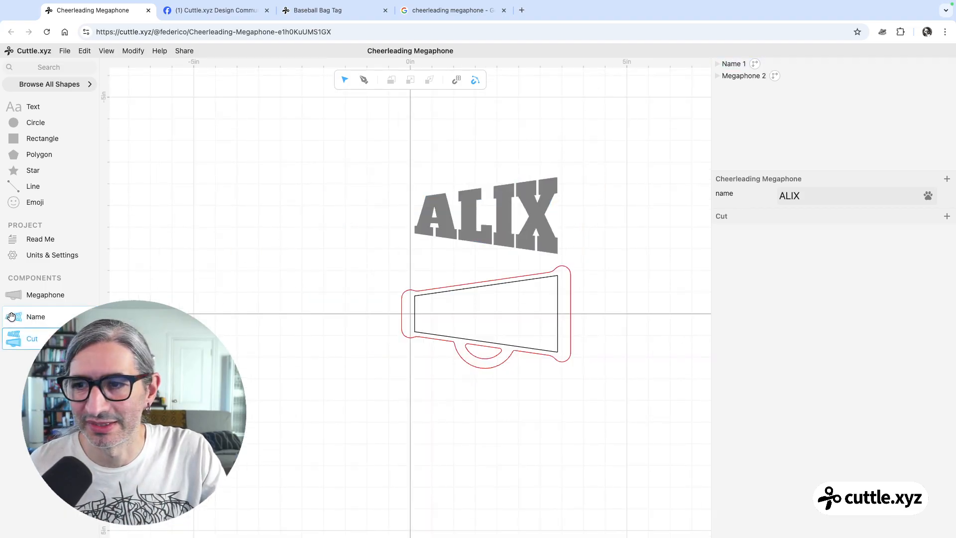
left_click_drag(13, 317, 490, 110)
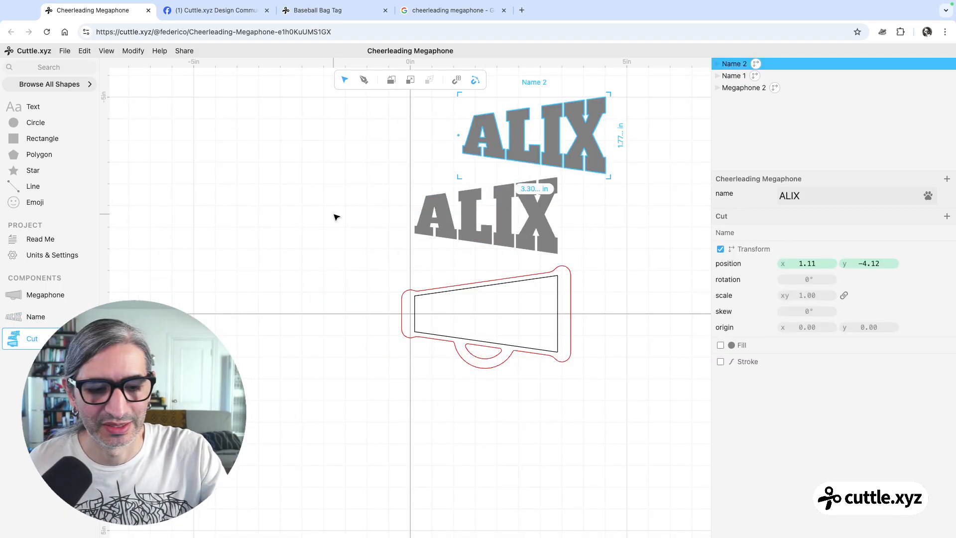
key("Delete")
Step: In the Name component, set the warped text's letter spacing to -5.4% so that neighbouring letters overlap
left_click(23, 316)
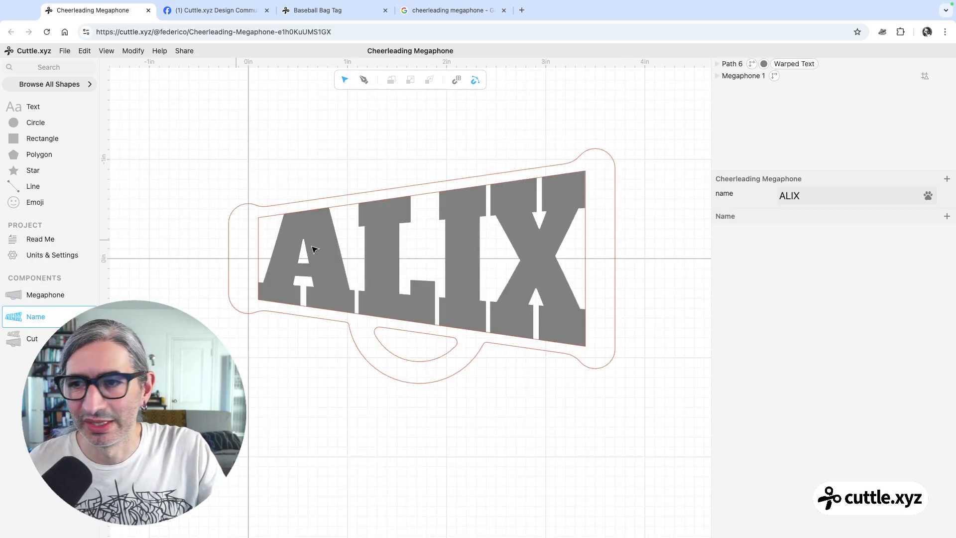
left_click(454, 222)
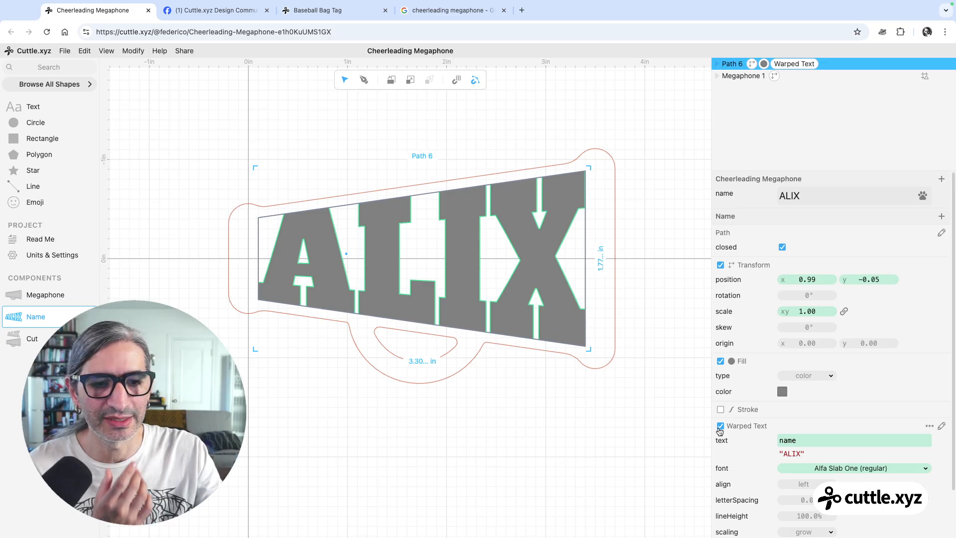
scroll(783, 432, "down", 1)
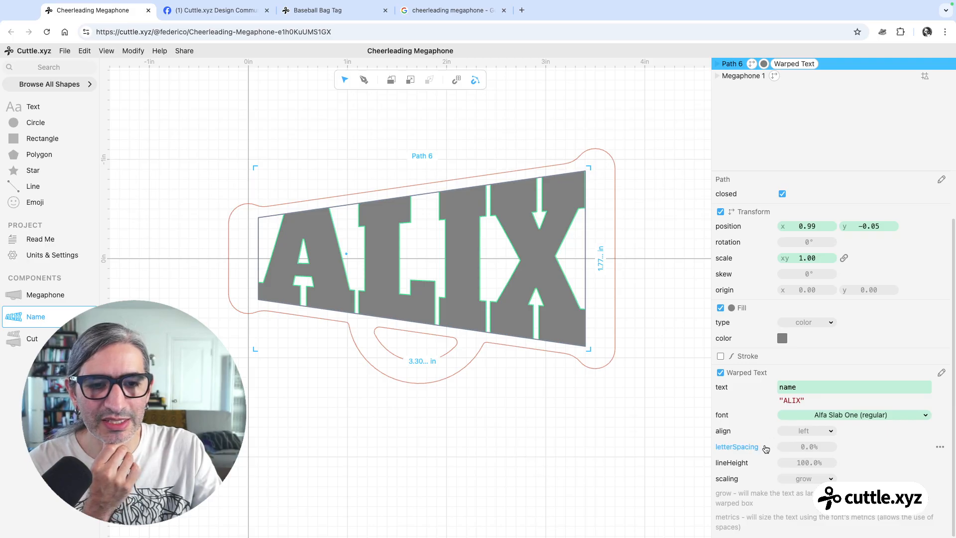
left_click_drag(810, 446, 727, 448)
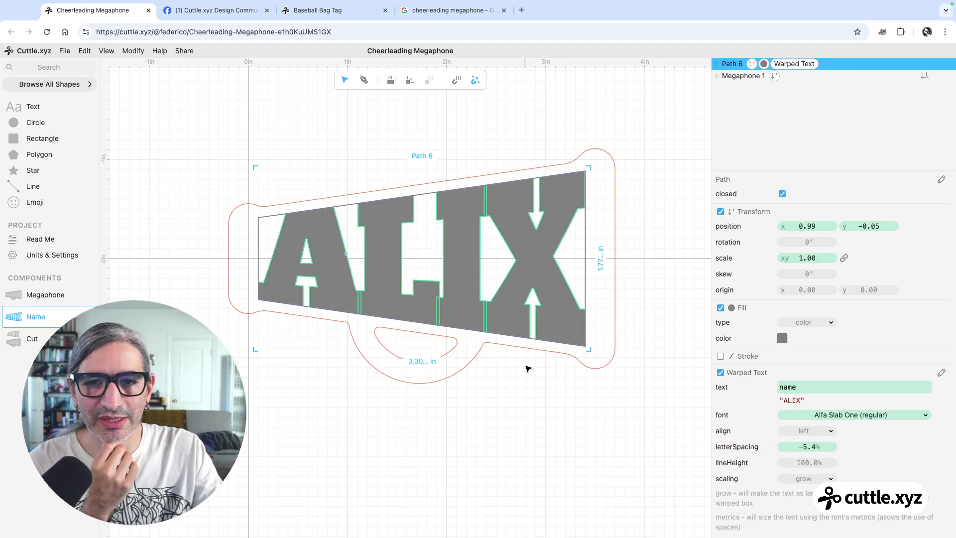
left_click(531, 402)
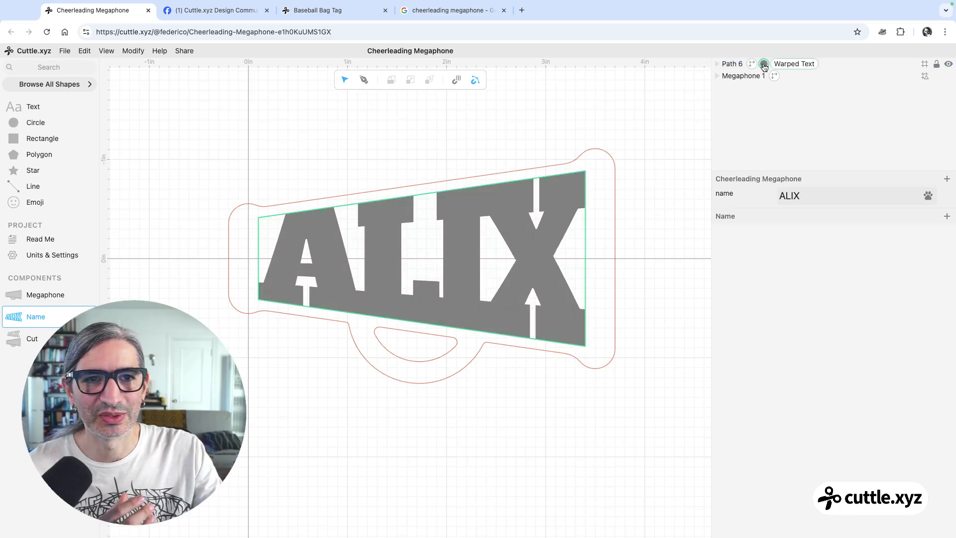
Step: Change the warped text's fill color to red
left_click(754, 65)
left_click(781, 263)
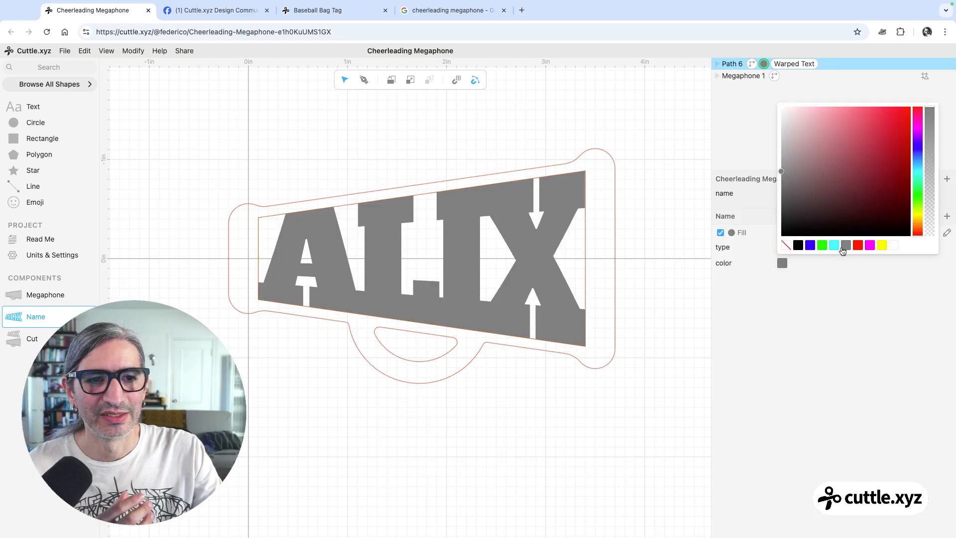
left_click(857, 245)
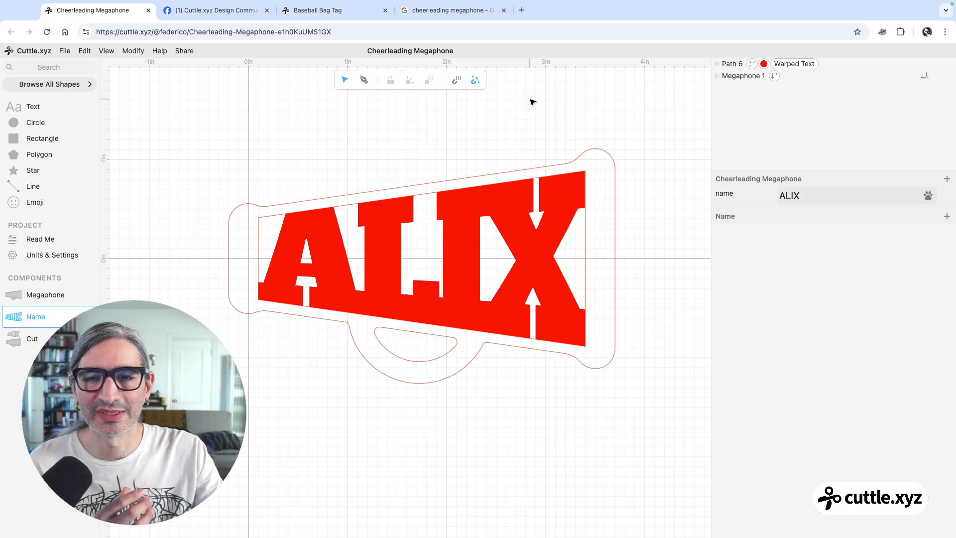
Step: Apply the Weld And Score modifier to the warped text and hide the Megaphone guide in the Name component
left_click(379, 252)
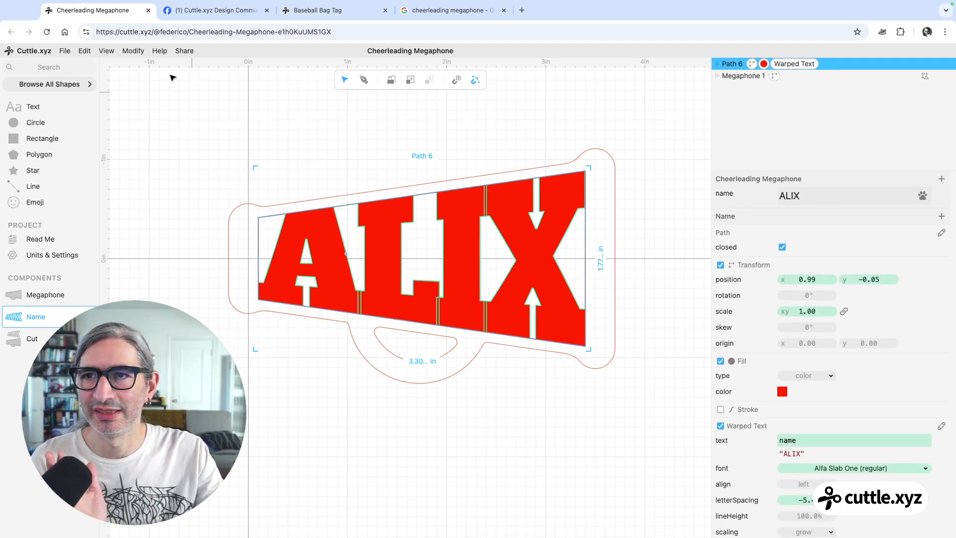
left_click(133, 50)
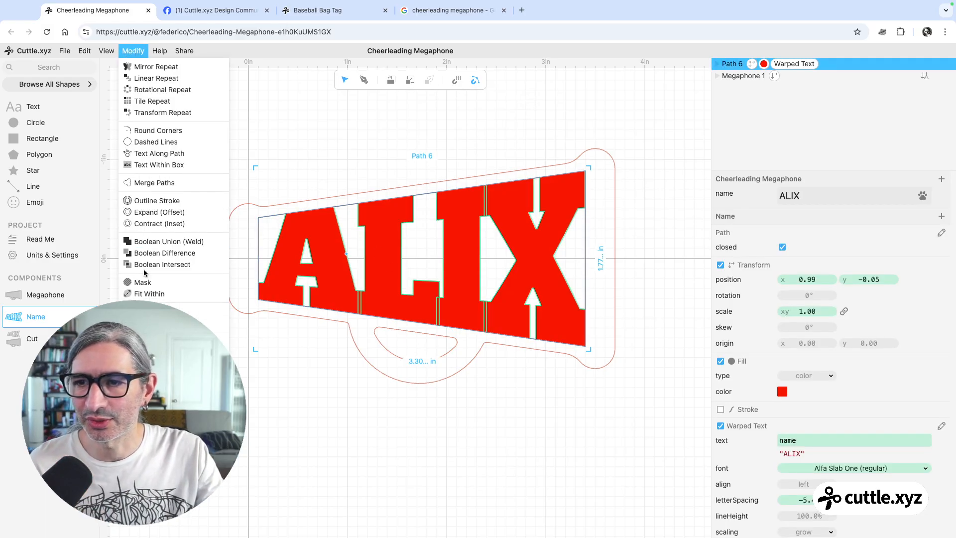
left_click(149, 310)
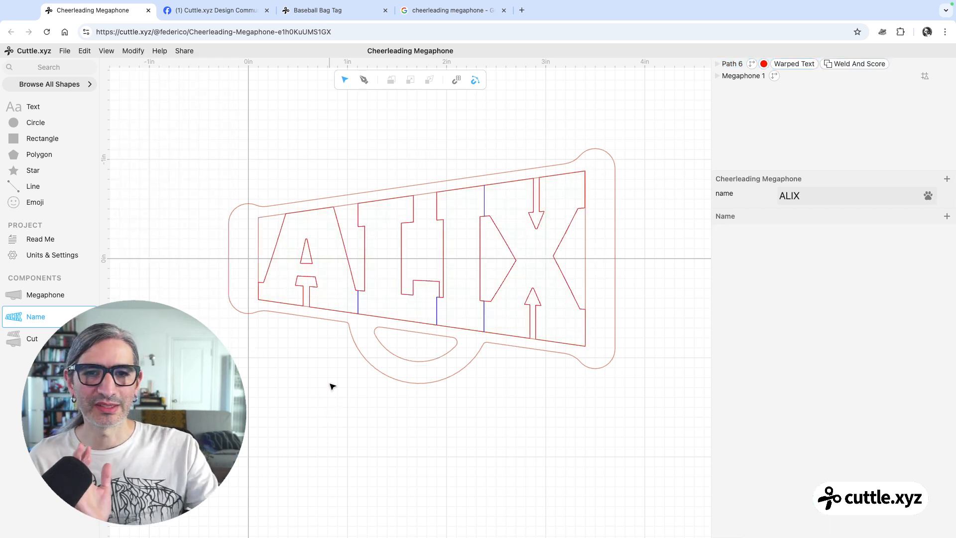
scroll(333, 387, "up", 3)
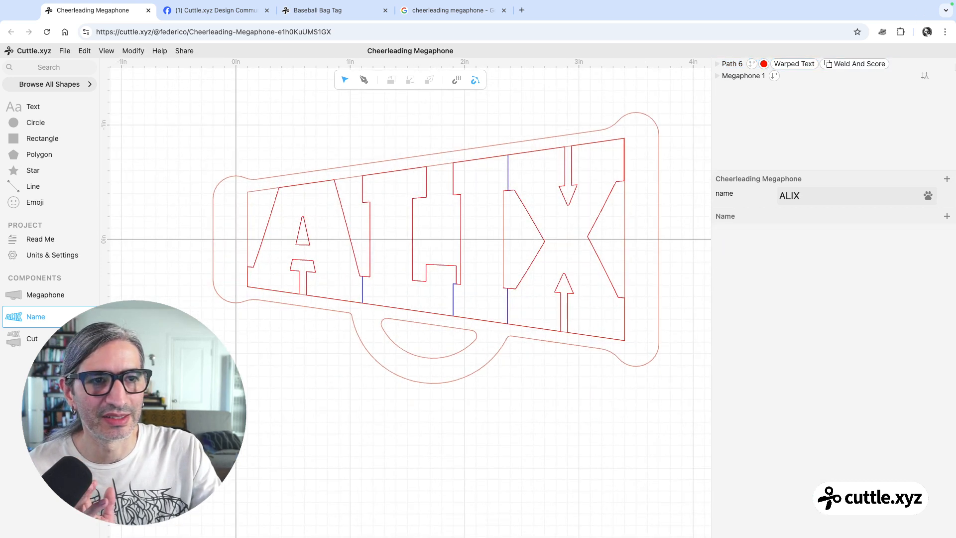
left_click(947, 76)
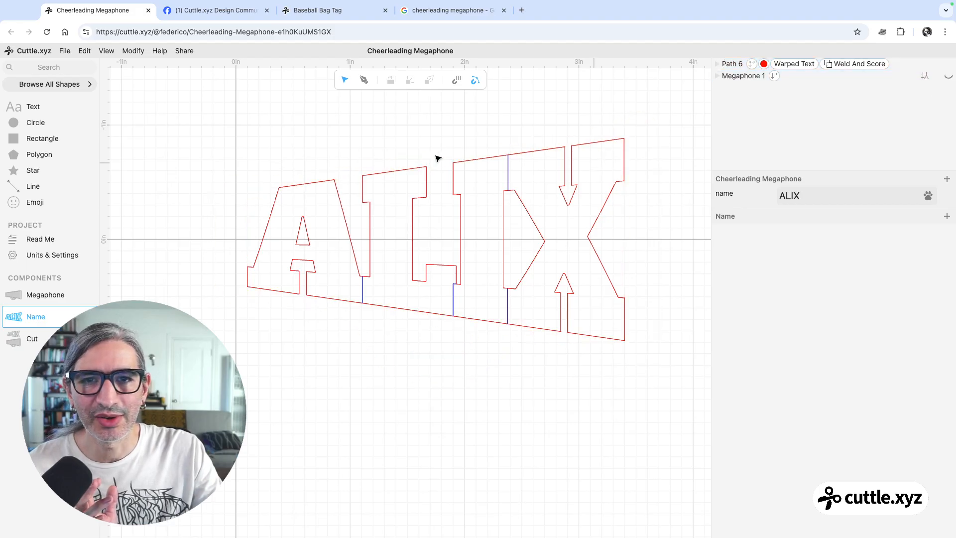
Step: Examine the Weld And Score modifier's score color setting and the score lines between the letters
left_click(842, 67)
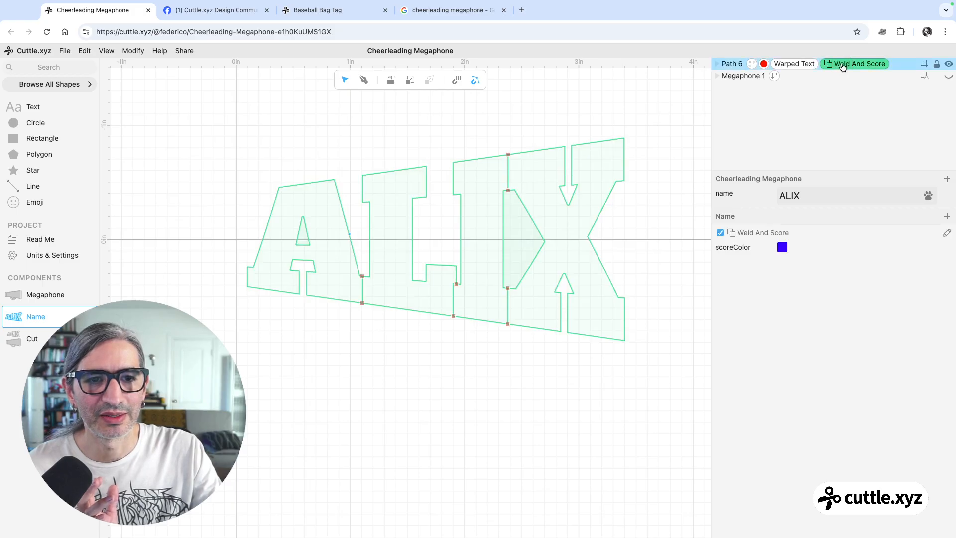
left_click(673, 98)
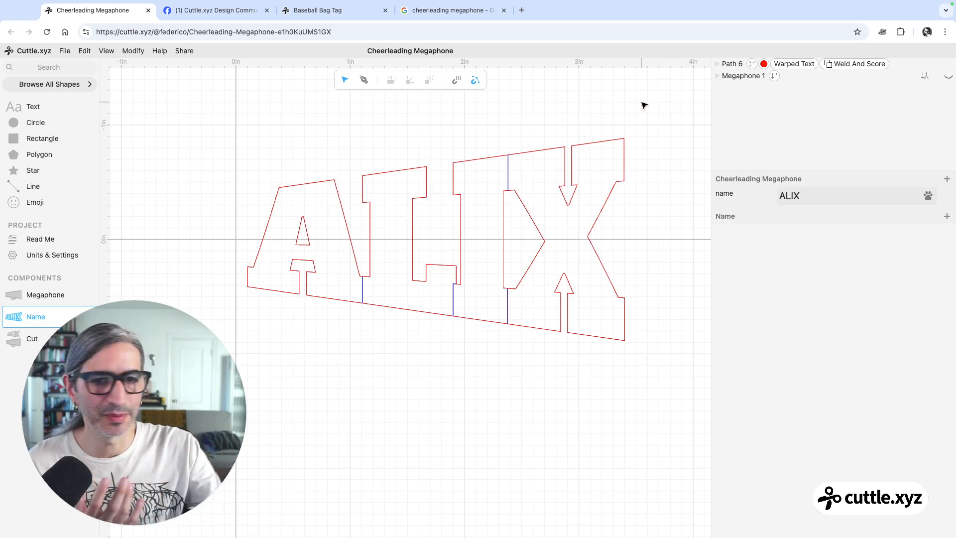
left_click(507, 170)
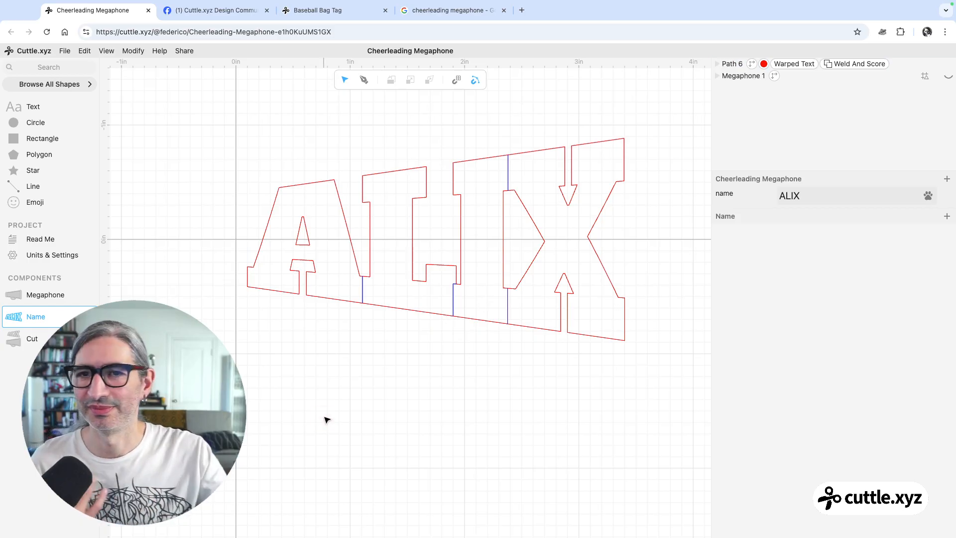
Step: Review the Cut layout, hide the contracted trapezoid in the Megaphone component, and return to Cut to check the outlines
left_click(31, 341)
scroll(592, 296, "up", 5)
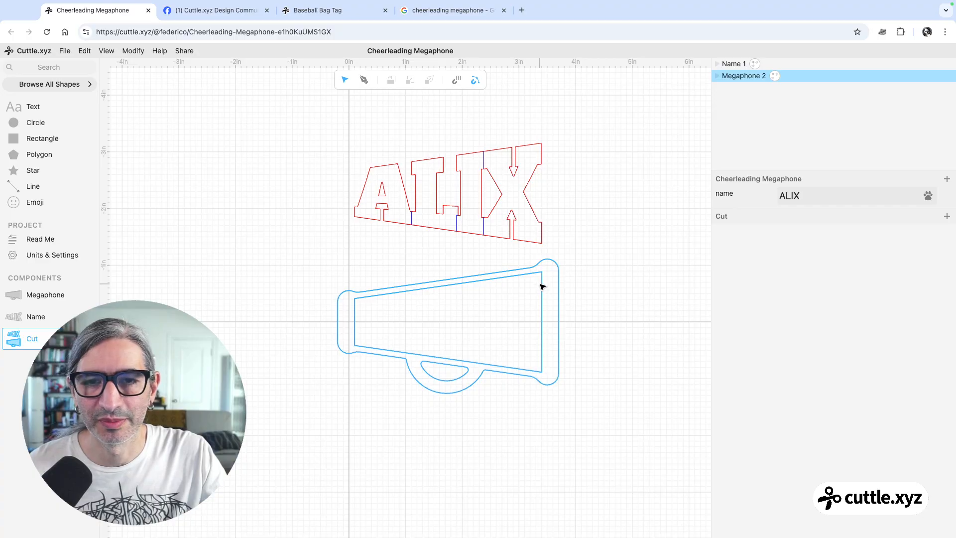
left_click(579, 240)
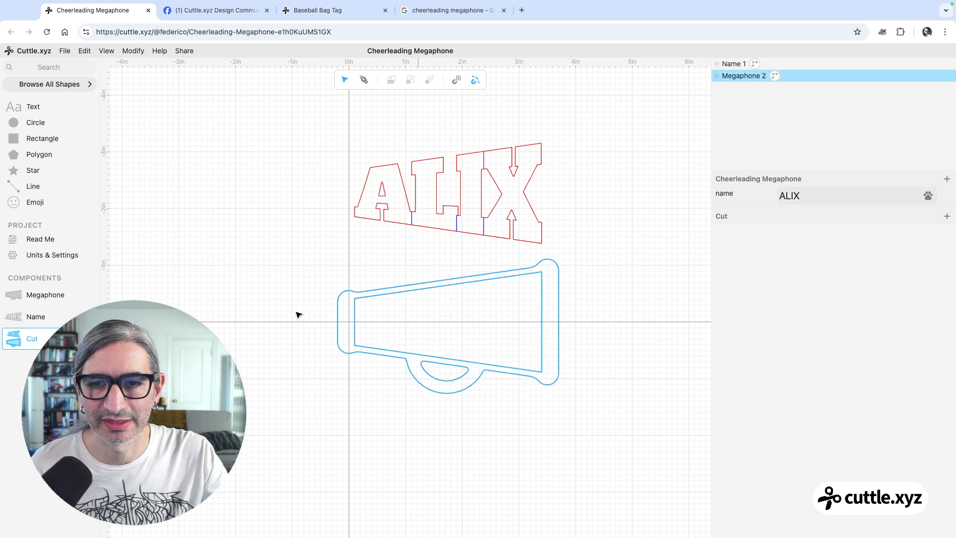
left_click(48, 293)
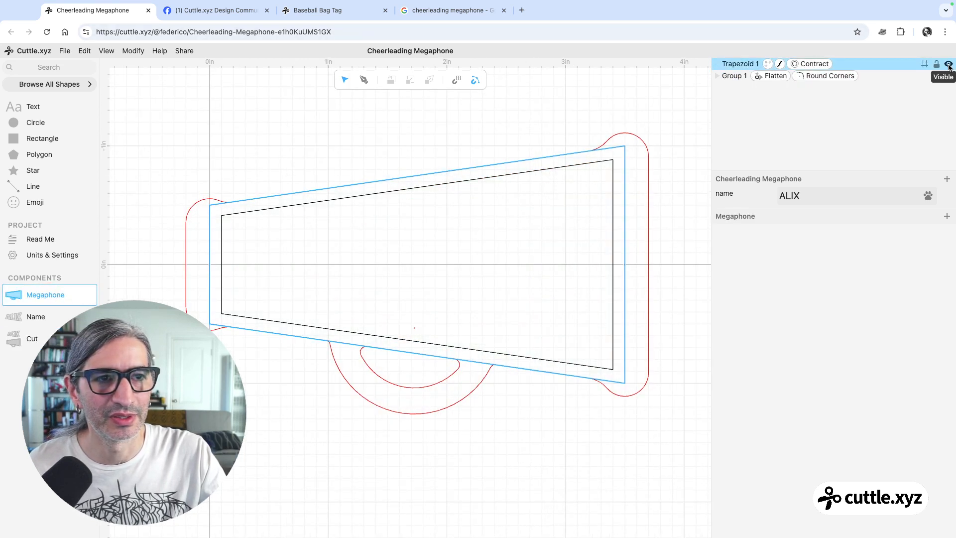
left_click(948, 65)
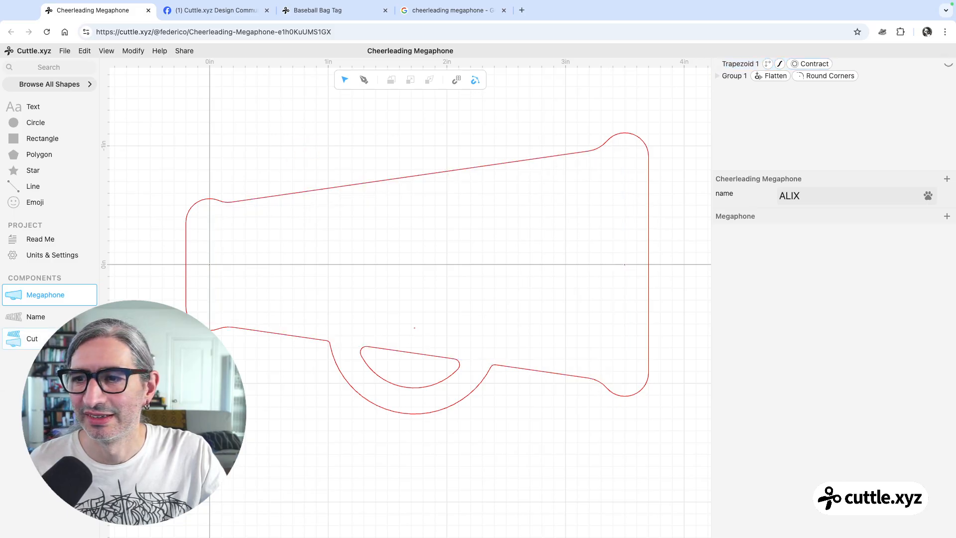
left_click(30, 338)
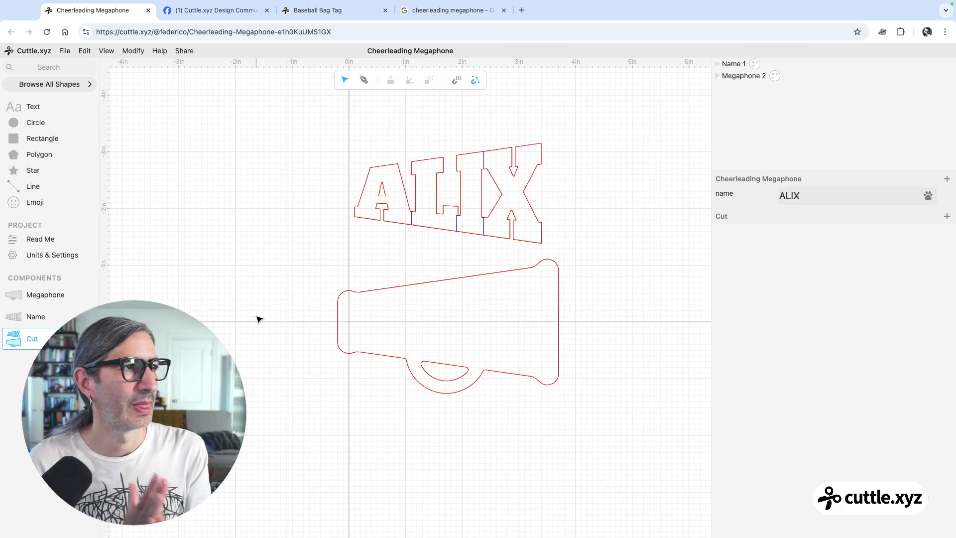
scroll(331, 279, "up", 1)
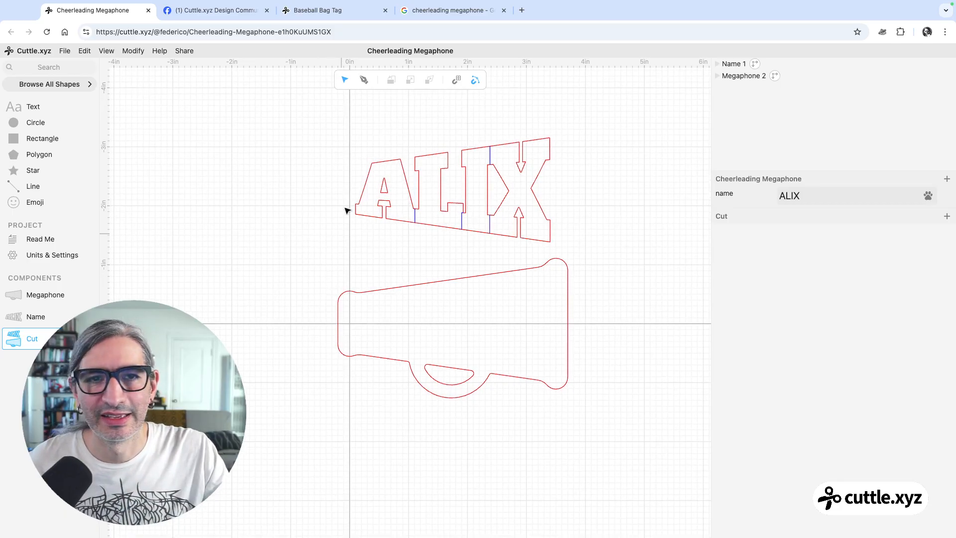
Step: Delete the name and megaphone pieces from the Cut component
left_click_drag(283, 124, 637, 427)
key("BackSpace")
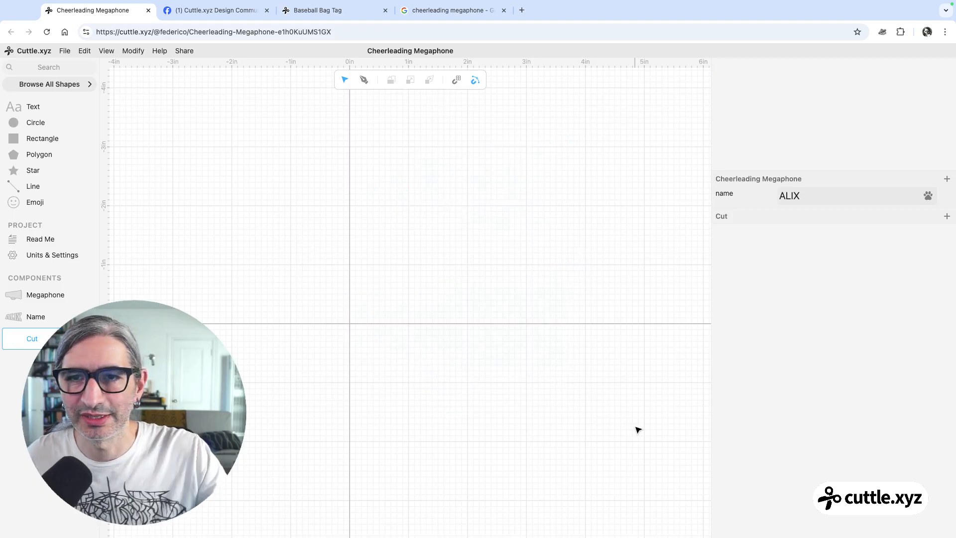
scroll(563, 378, "down", 5)
left_click_drag(484, 217, 473, 192)
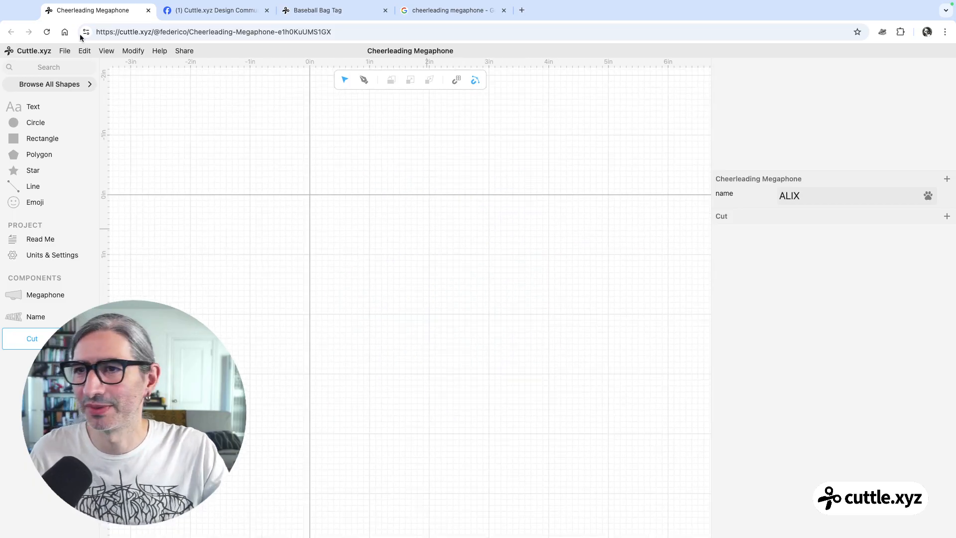
Step: Search the shapes for "auto" and place an Auto Layout at the origin of the Cut component
left_click(52, 68)
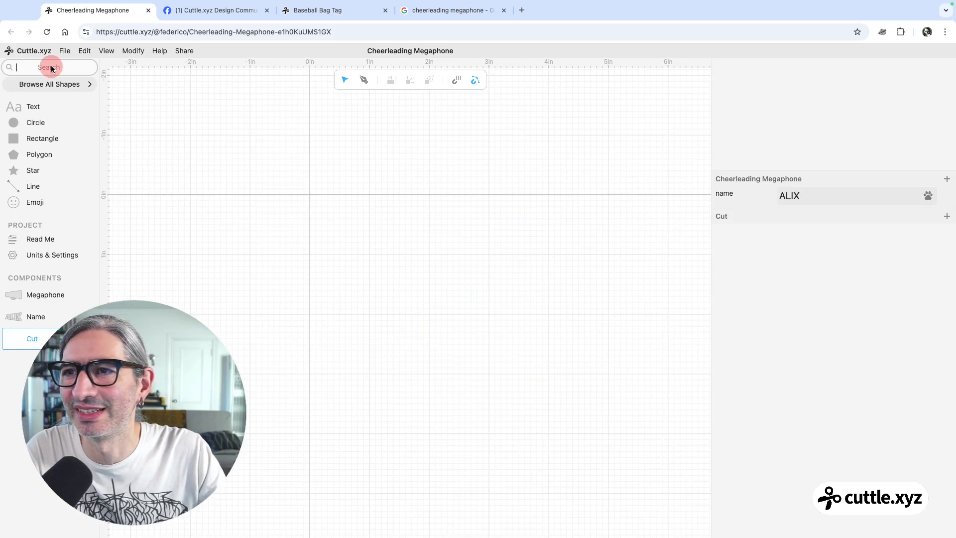
type("au")
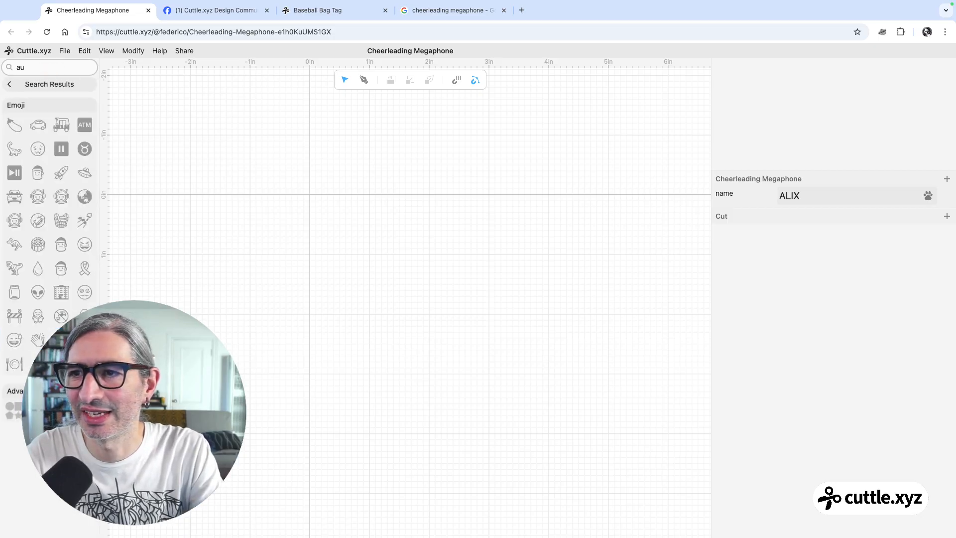
type("to")
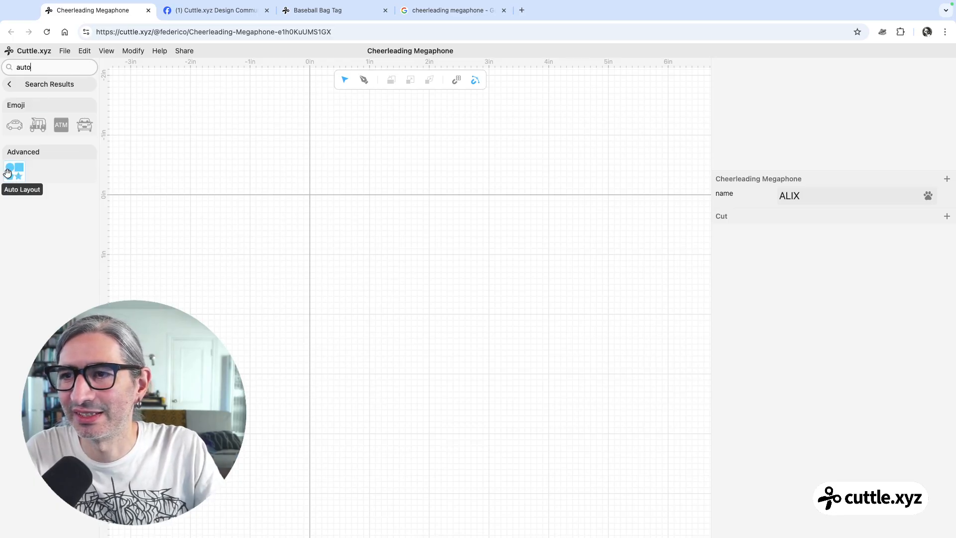
left_click_drag(10, 169, 309, 197)
left_click(44, 83)
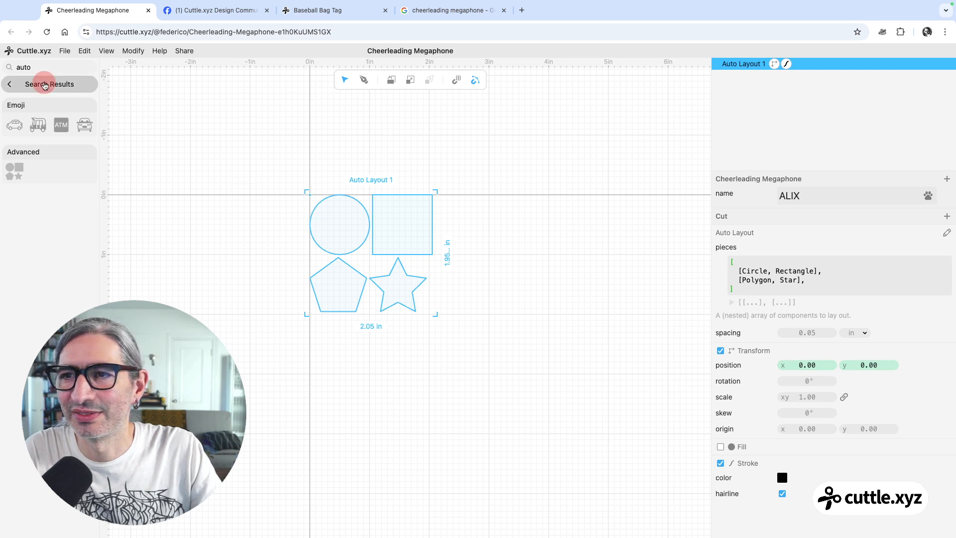
left_click(497, 269)
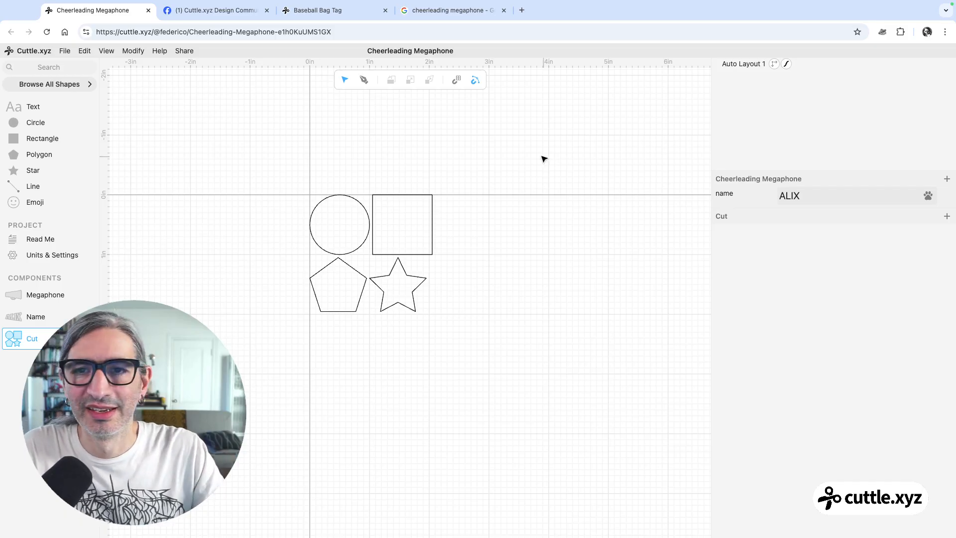
scroll(401, 226, "up", 3)
left_click(387, 187)
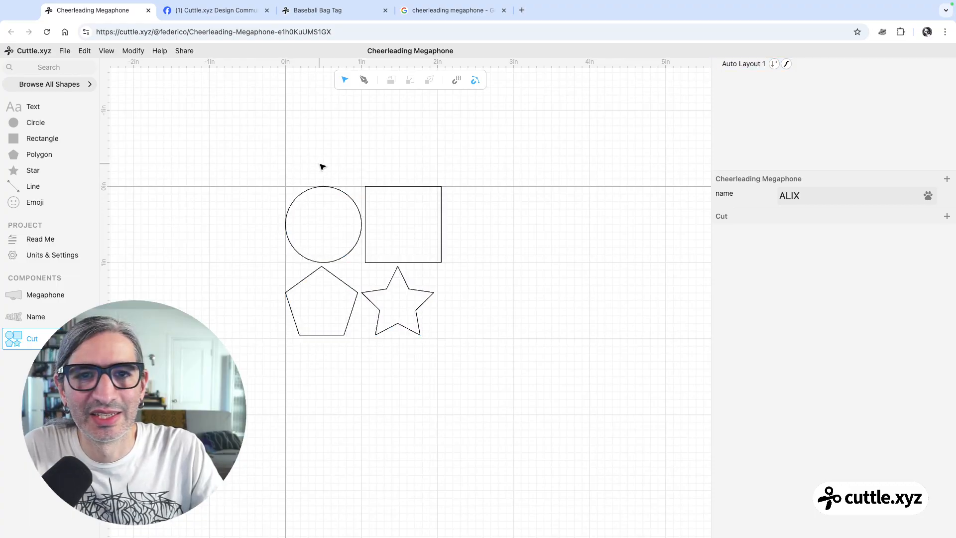
left_click_drag(228, 166, 448, 335)
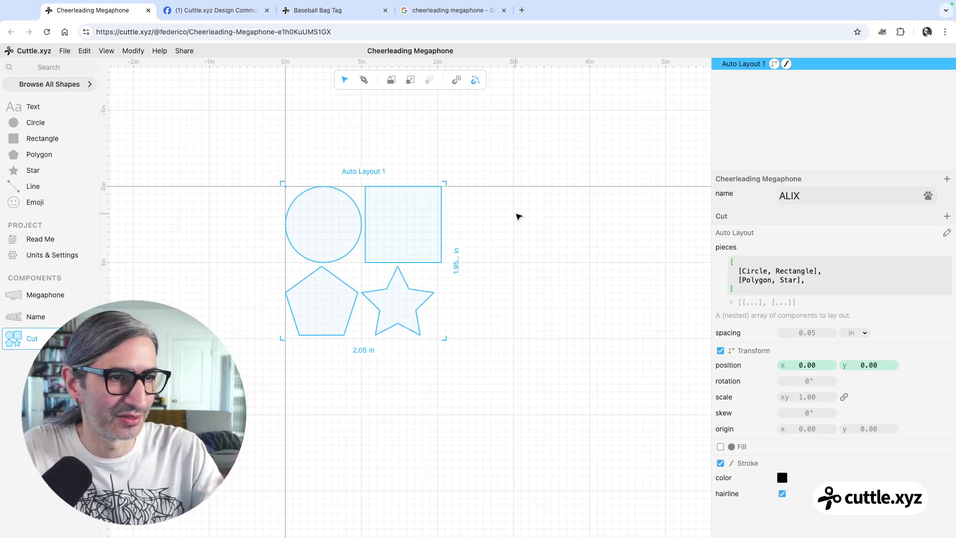
left_click(602, 247)
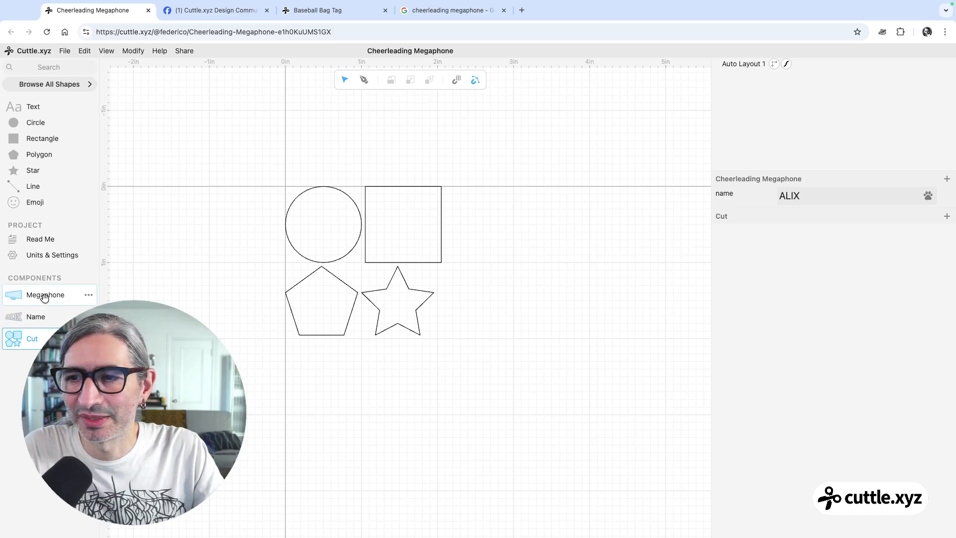
Step: Replace the Auto Layout's default pieces with the Megaphone and Name components and run the code
left_click(337, 209)
left_click(346, 200)
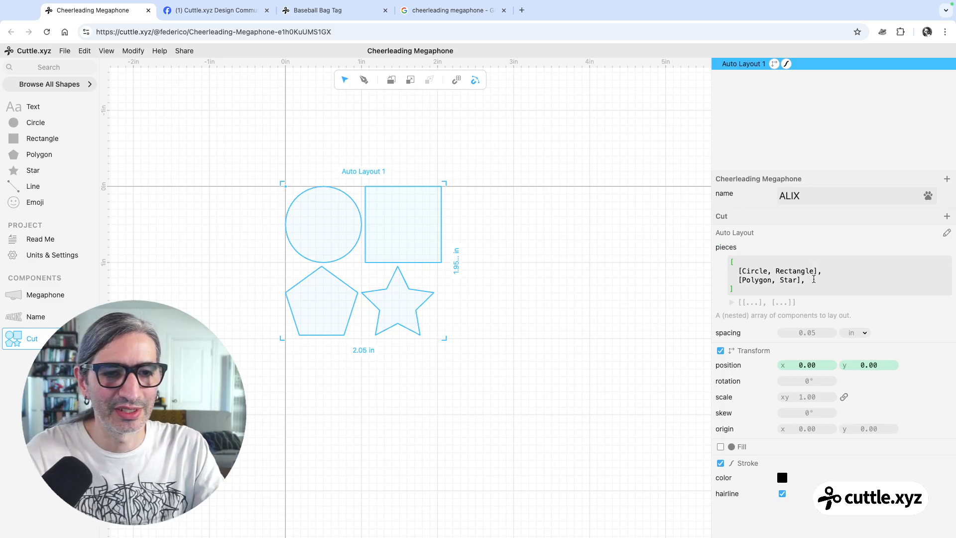
left_click_drag(814, 279, 737, 271)
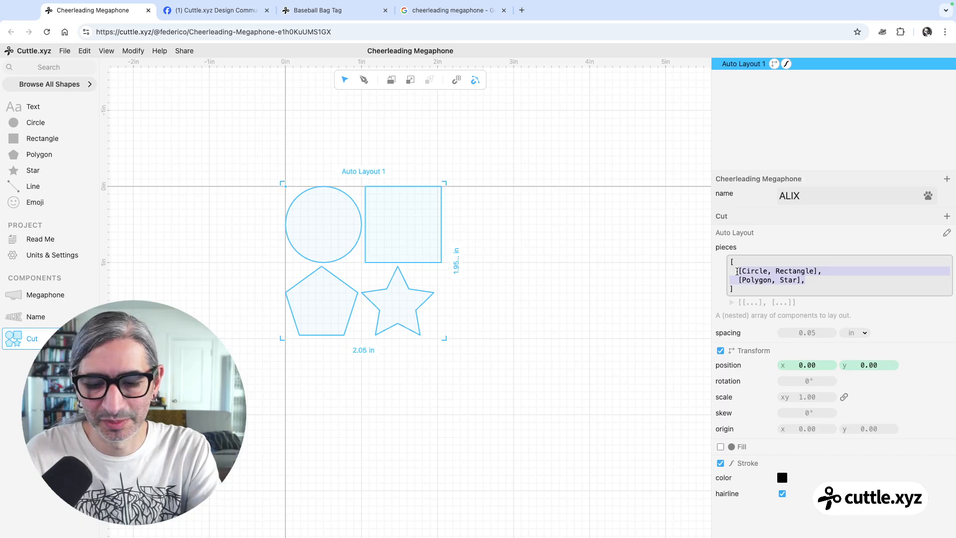
type("m")
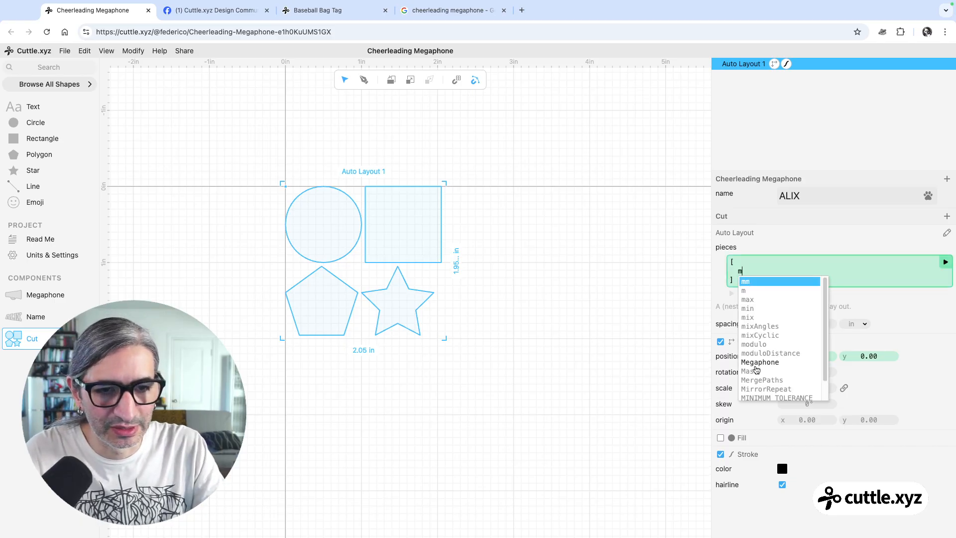
left_click(756, 363)
type(",")
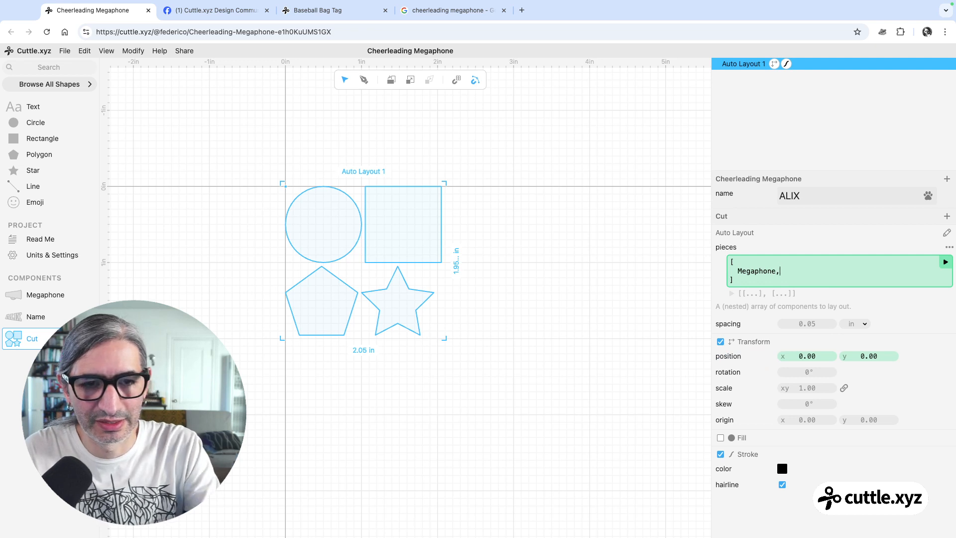
type(" n")
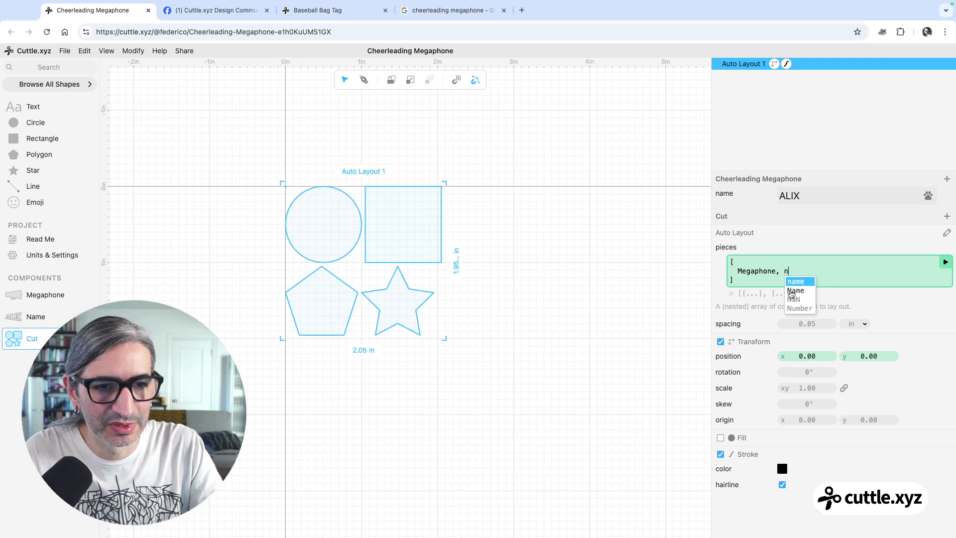
left_click(791, 291)
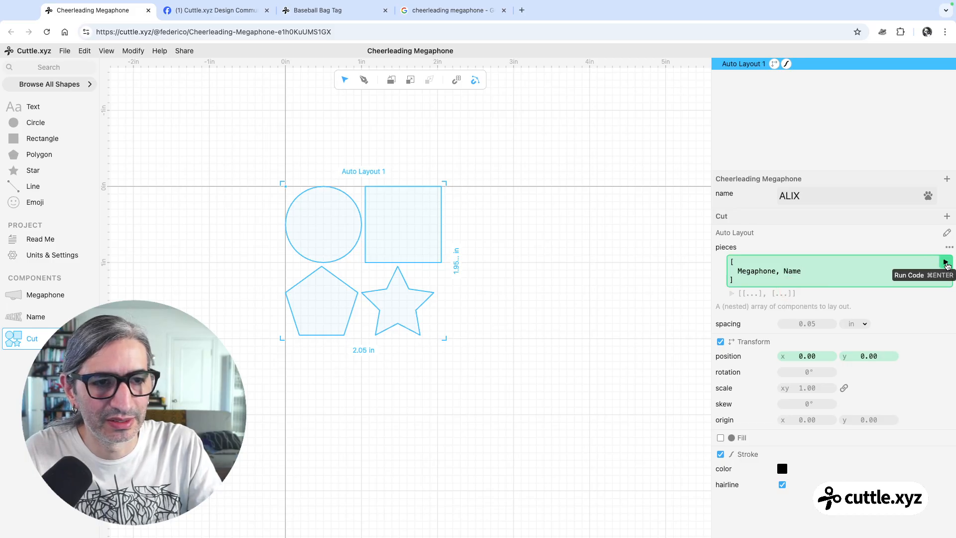
left_click(944, 262)
left_click(661, 301)
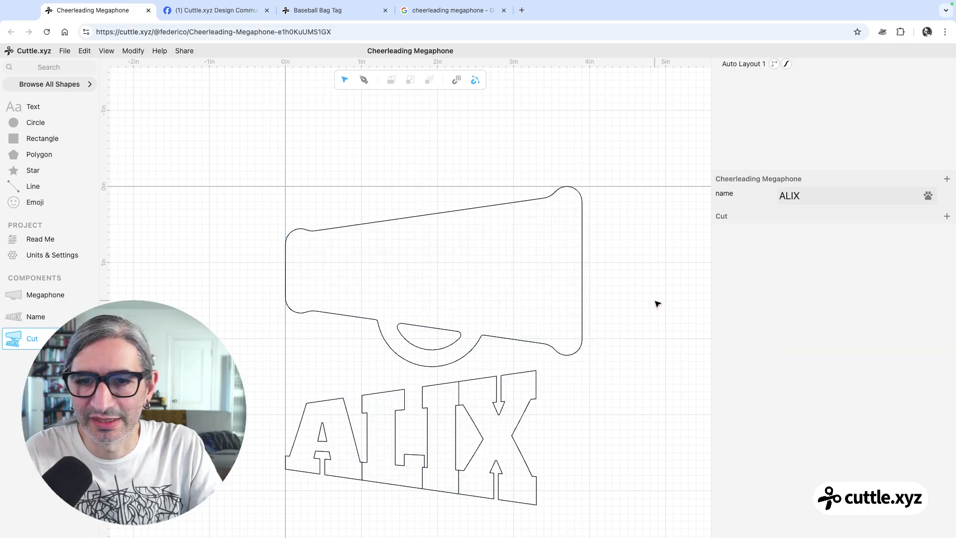
Step: Slightly increase the spacing between the pieces of the Auto Layout
scroll(642, 306, "up", 2)
left_click_drag(609, 307, 611, 224)
scroll(629, 221, "down", 1)
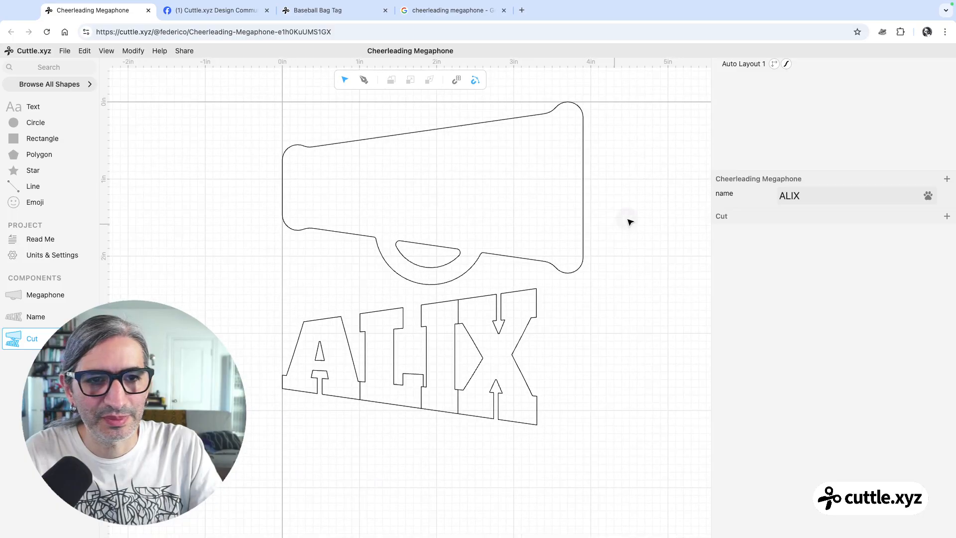
left_click(725, 66)
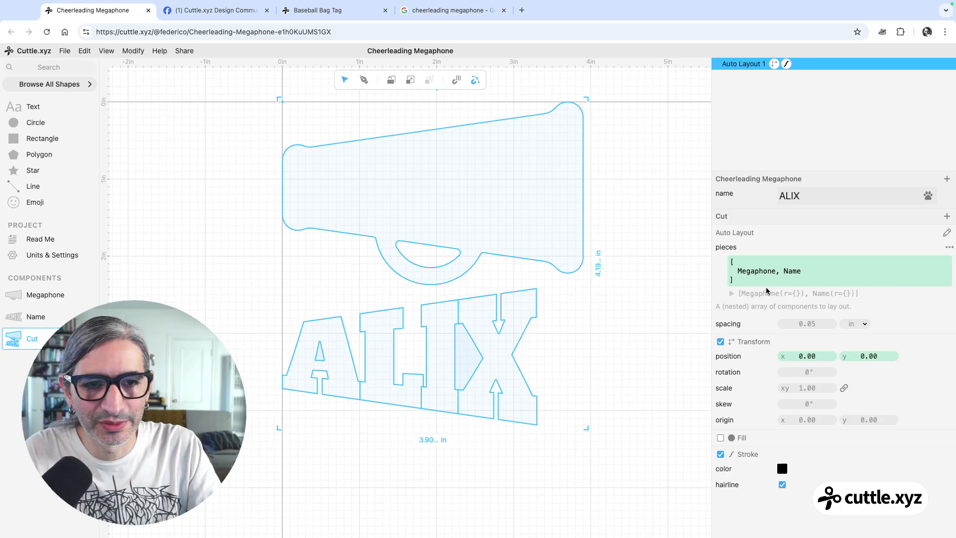
mouse_move(810, 323)
left_mouse_down()
mouse_move(781, 324)
mouse_move(813, 324)
left_mouse_up()
left_click(636, 323)
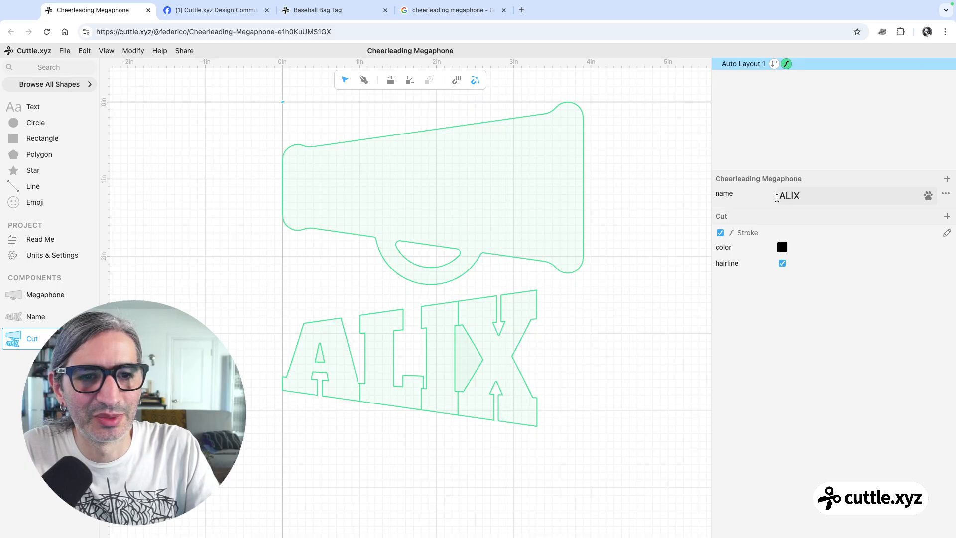
Step: Remove the Auto Layout's black stroke so the pieces use their own cut and score colors
left_click(720, 232)
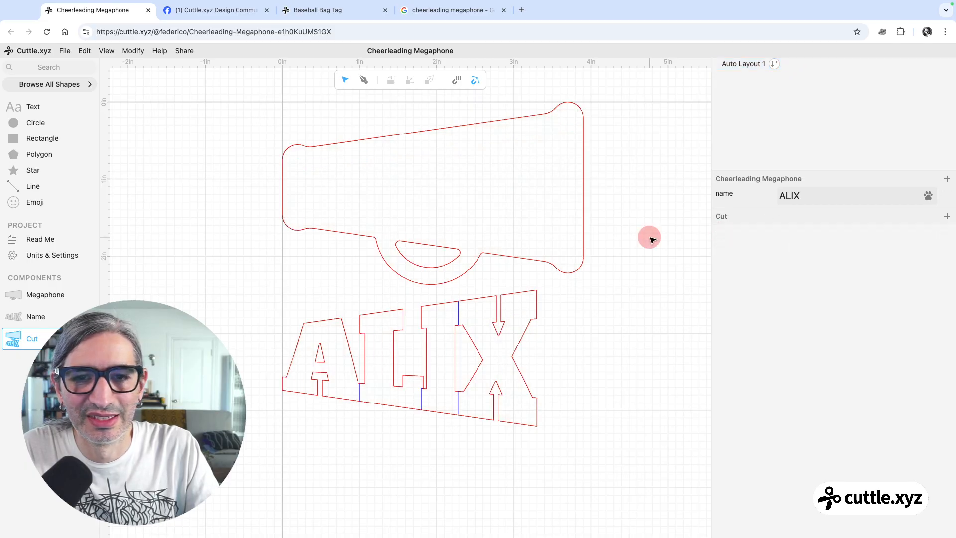
scroll(648, 232, "up", 3)
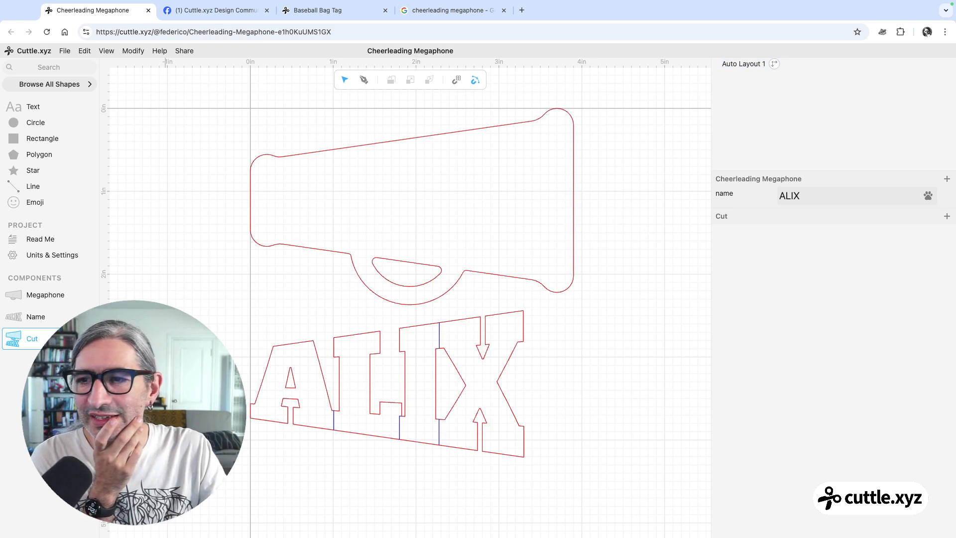
left_click(354, 366)
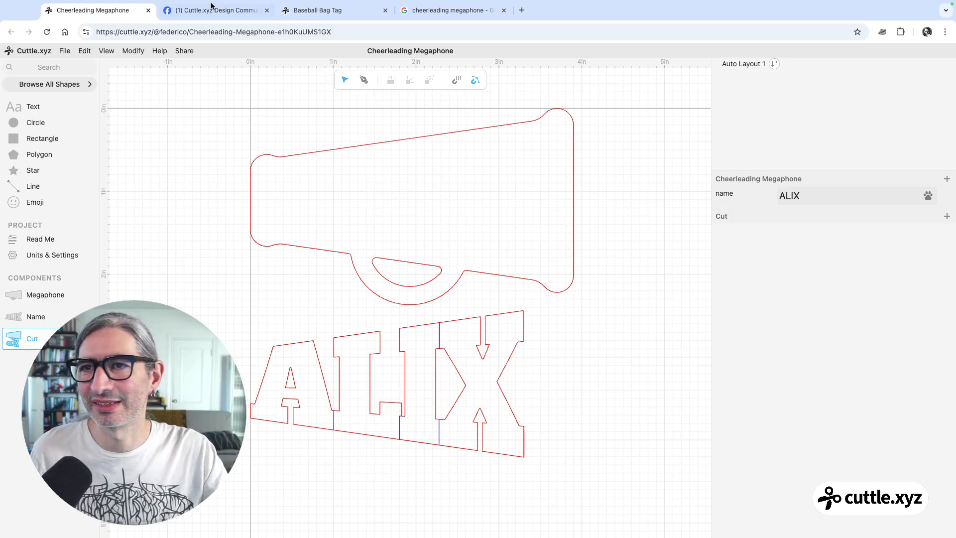
Step: Open the Cheerleading Bow Bag Tag template from the sports templates and examine its Backer component
left_click(331, 11)
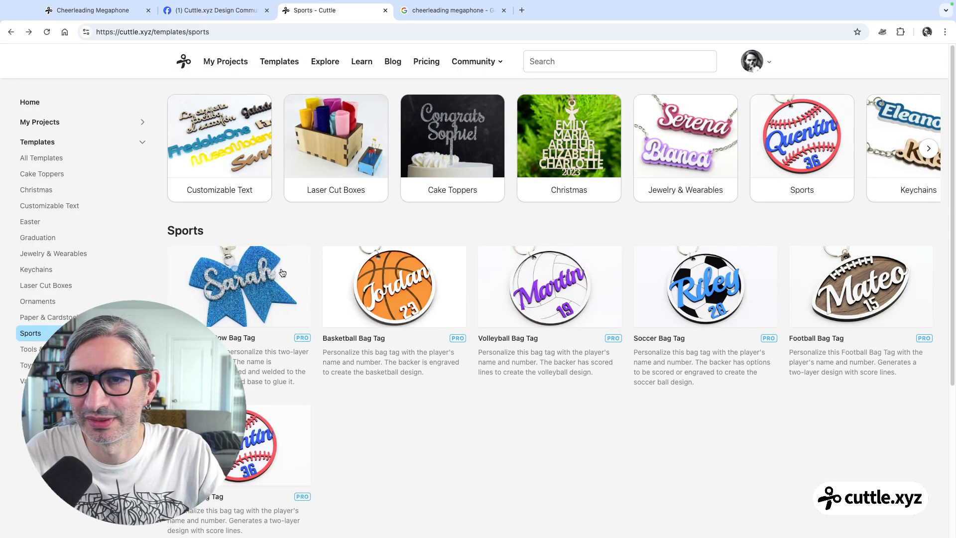
left_click(251, 270)
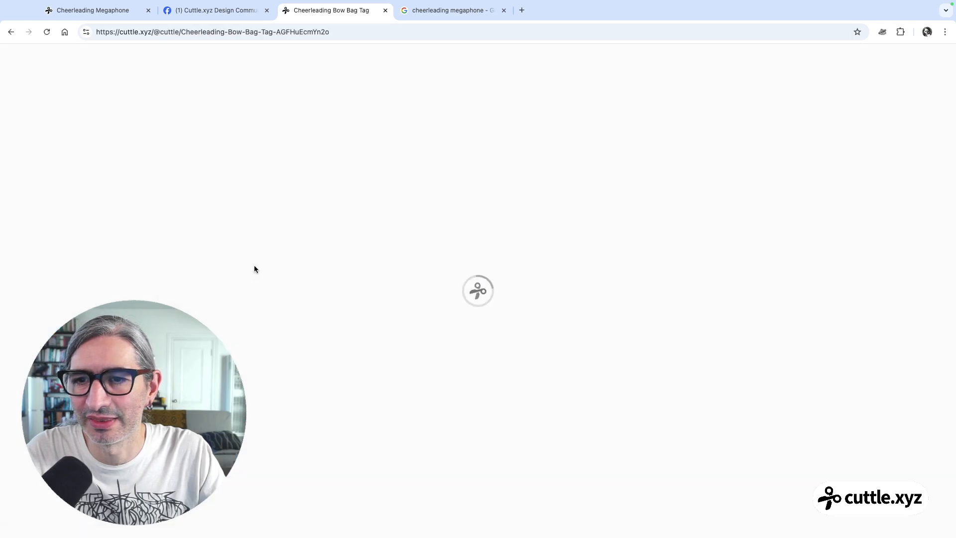
left_click(463, 144)
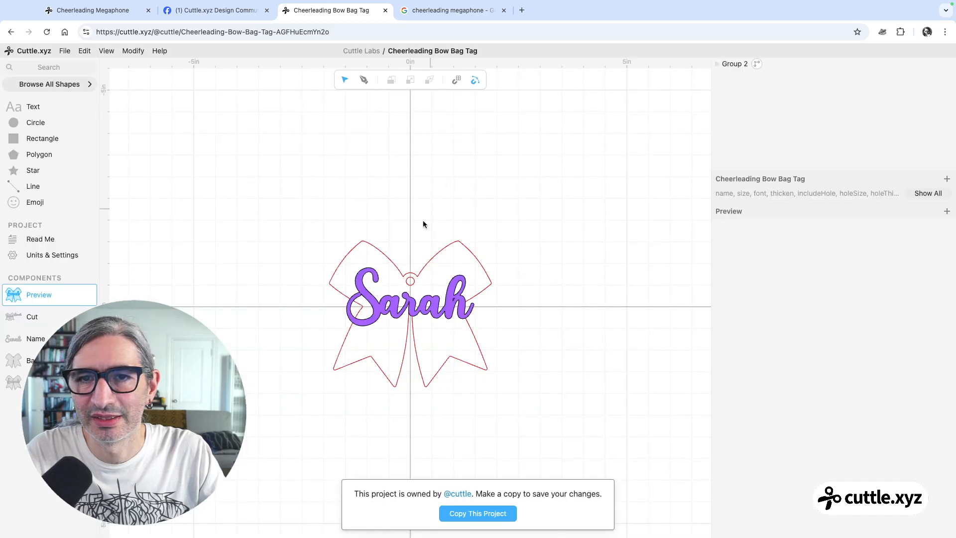
left_click(24, 381)
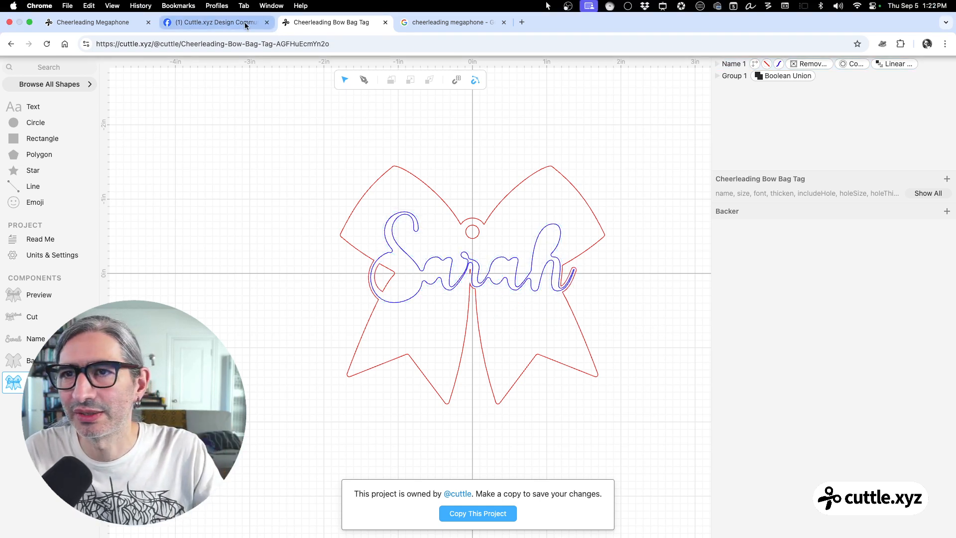
Step: Return to the Cheerleading Megaphone project and create a new component named Backer
left_click(111, 27)
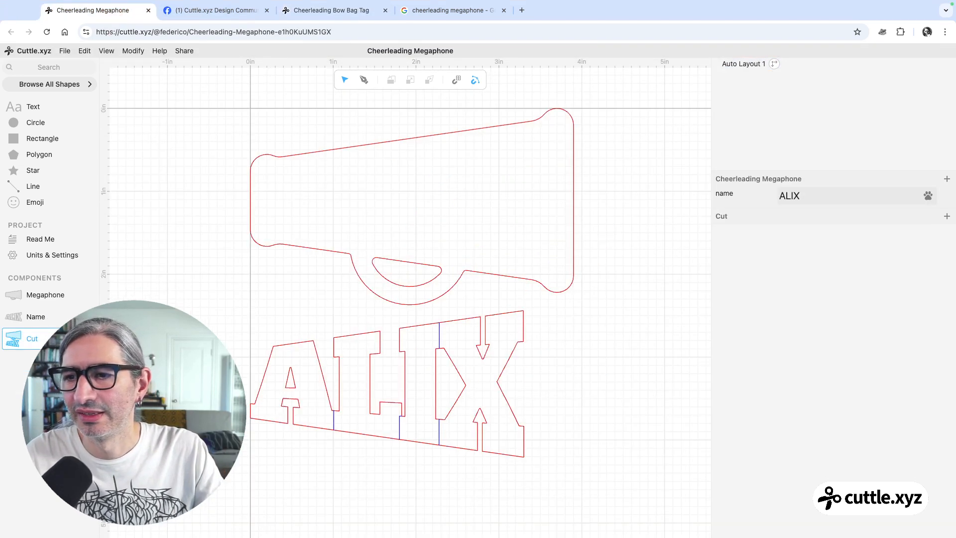
left_click(29, 360)
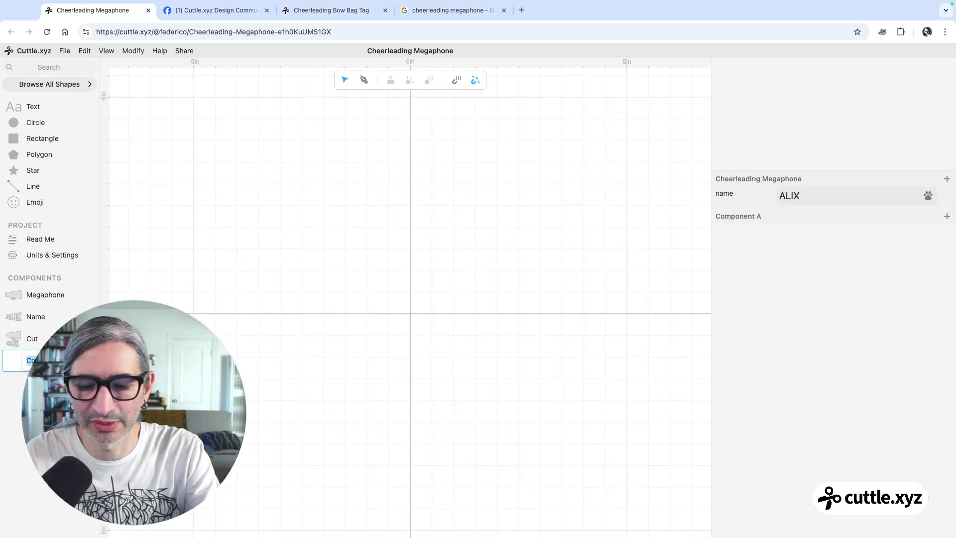
type("Backer")
key("Return")
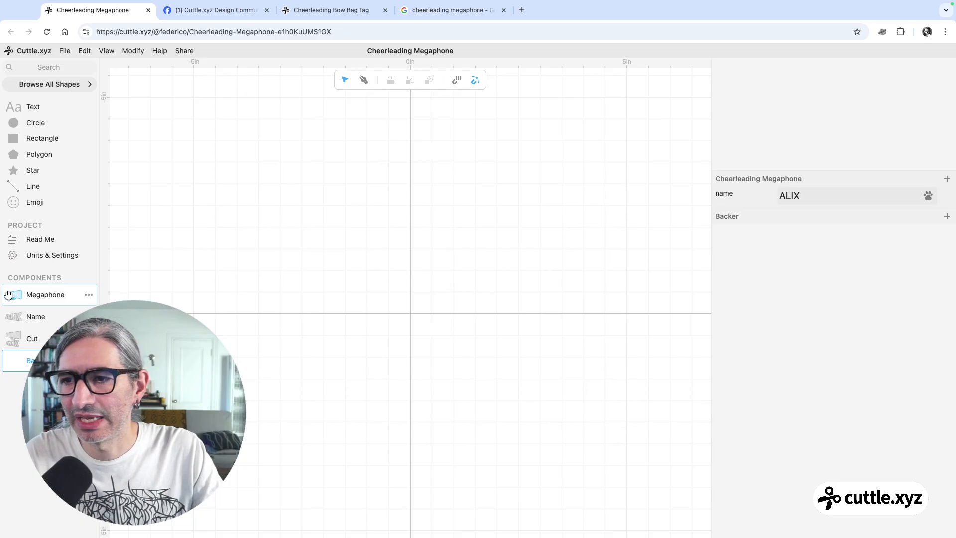
Step: Place the Megaphone and Name components at the origin of Backer and select the name
left_click_drag(9, 295, 408, 315)
left_click(331, 330)
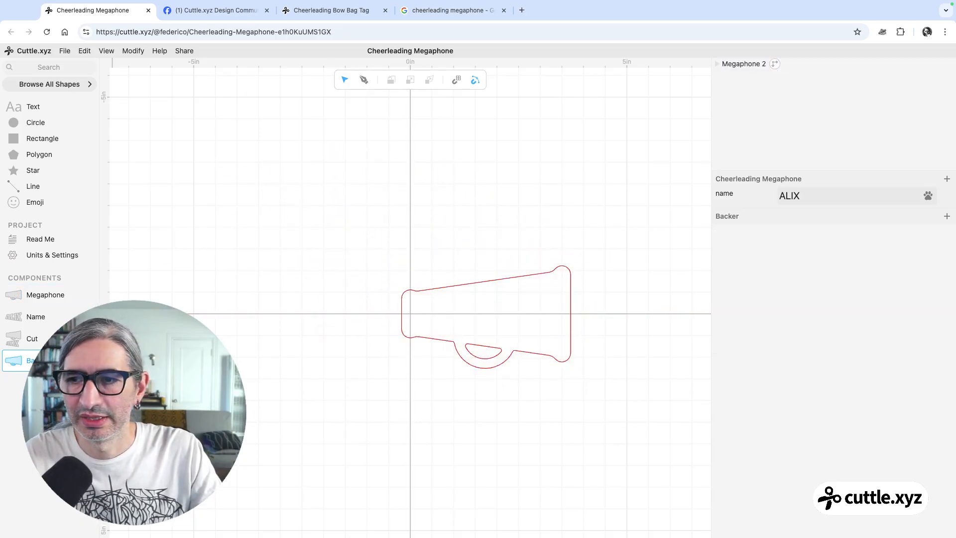
left_click_drag(11, 317, 411, 315)
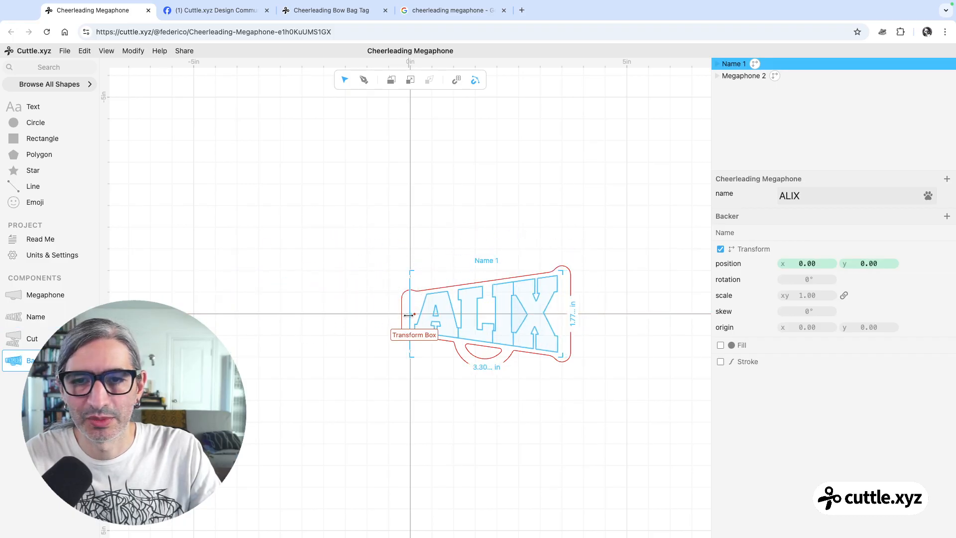
scroll(408, 315, "up", 5)
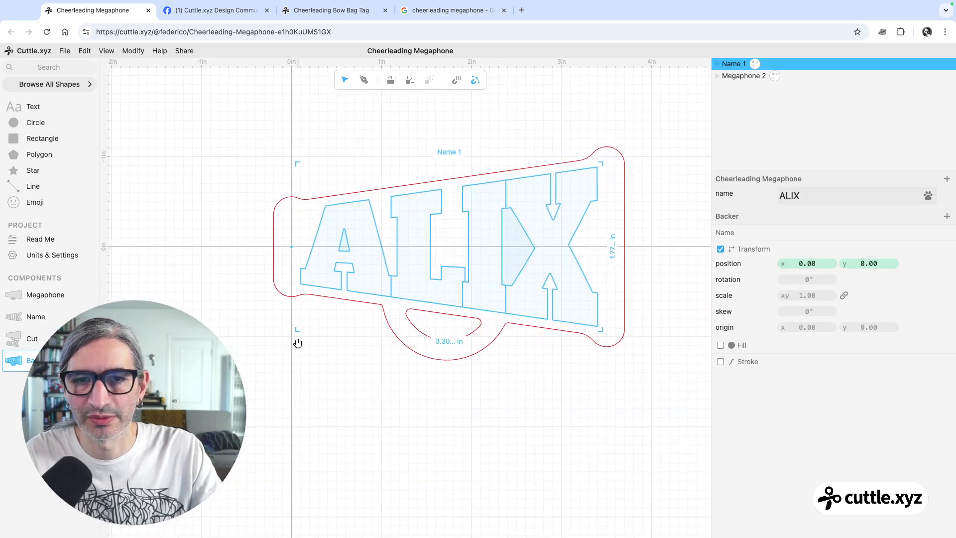
left_click(374, 383)
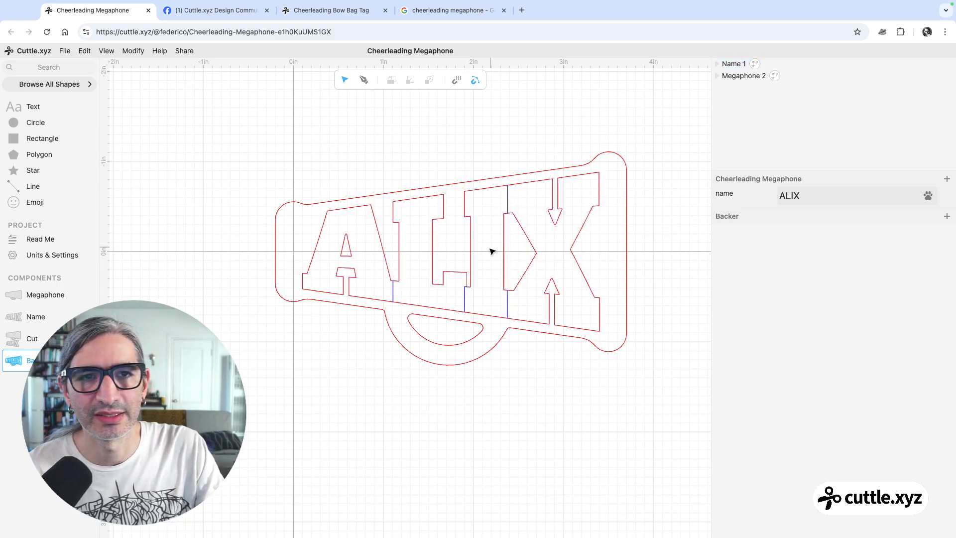
left_click(513, 217)
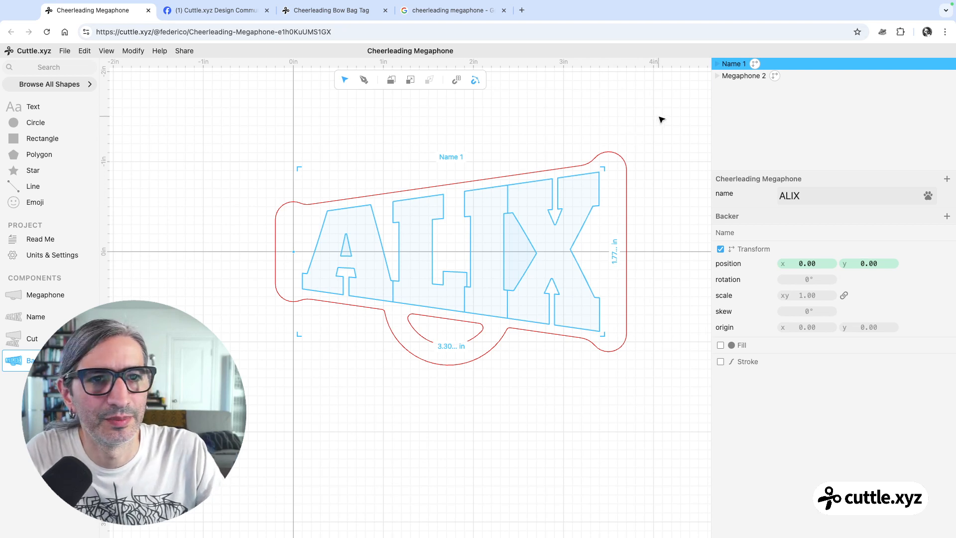
Step: Weld the name in Backer with a Boolean Union and inset it with a Contract distance of 0.02
left_click(133, 51)
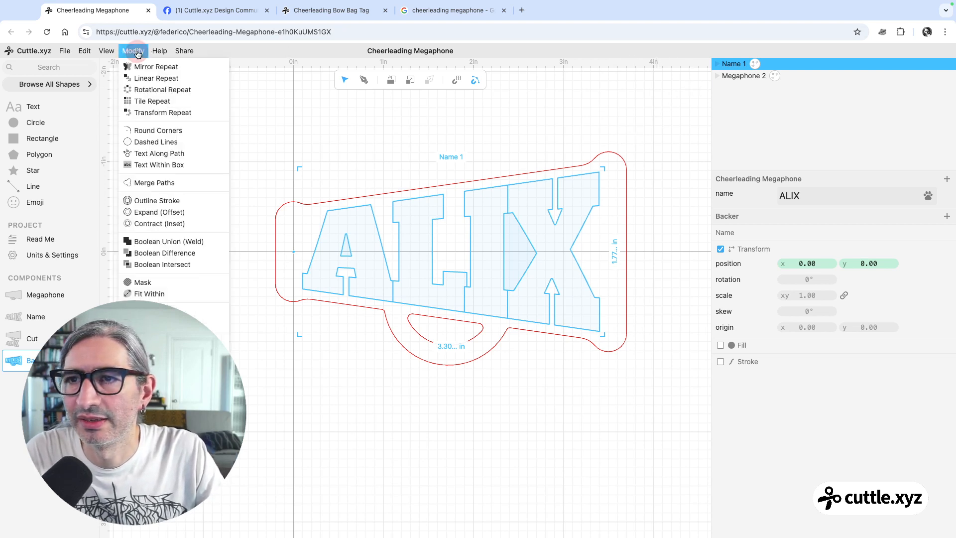
left_click(159, 242)
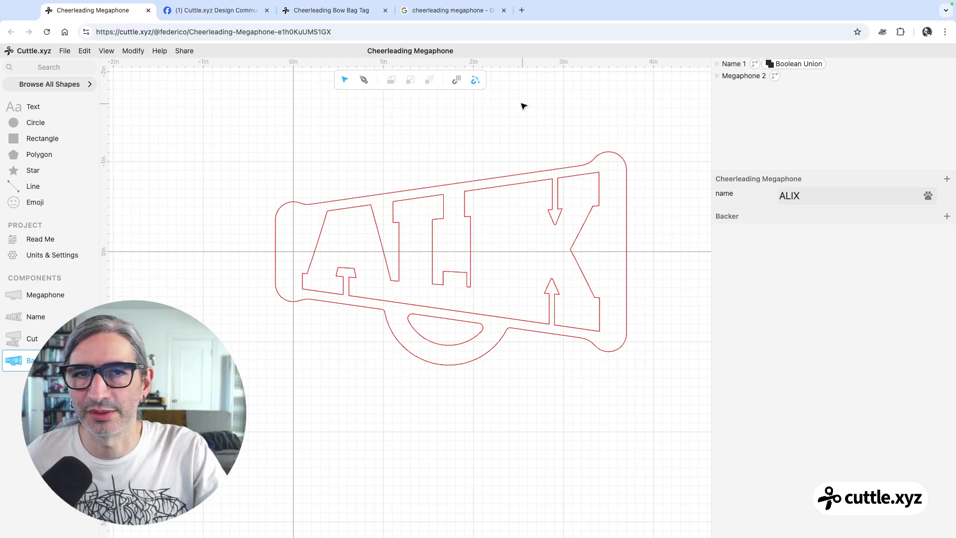
left_click(732, 64)
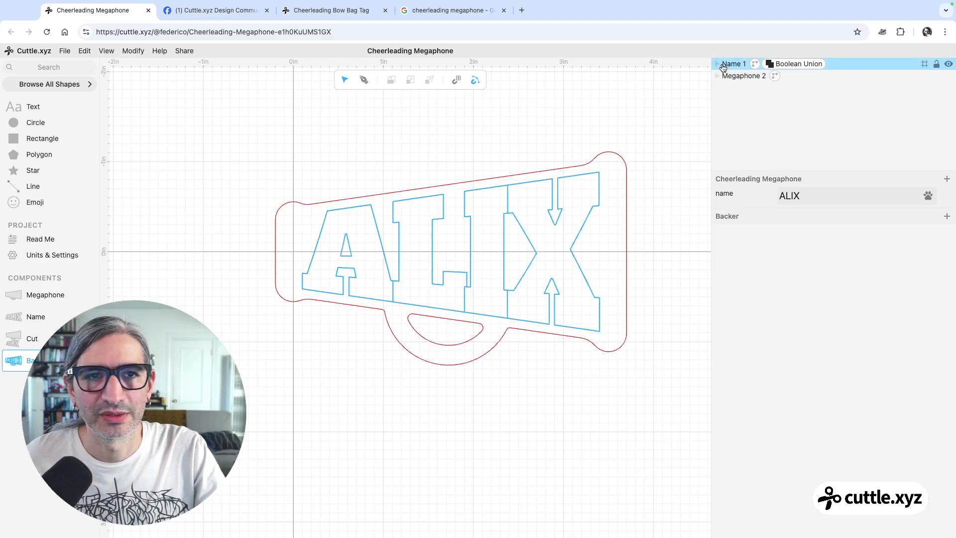
left_click(133, 51)
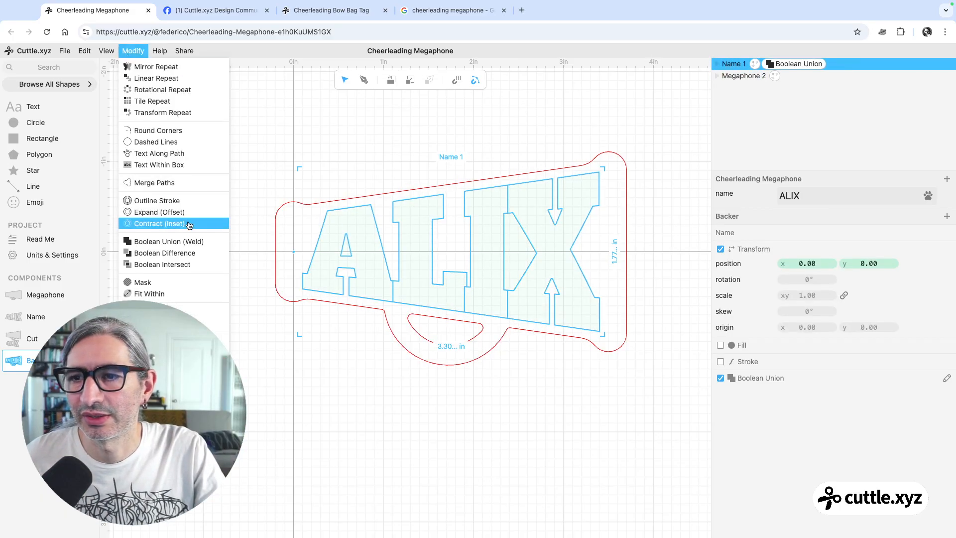
left_click(177, 224)
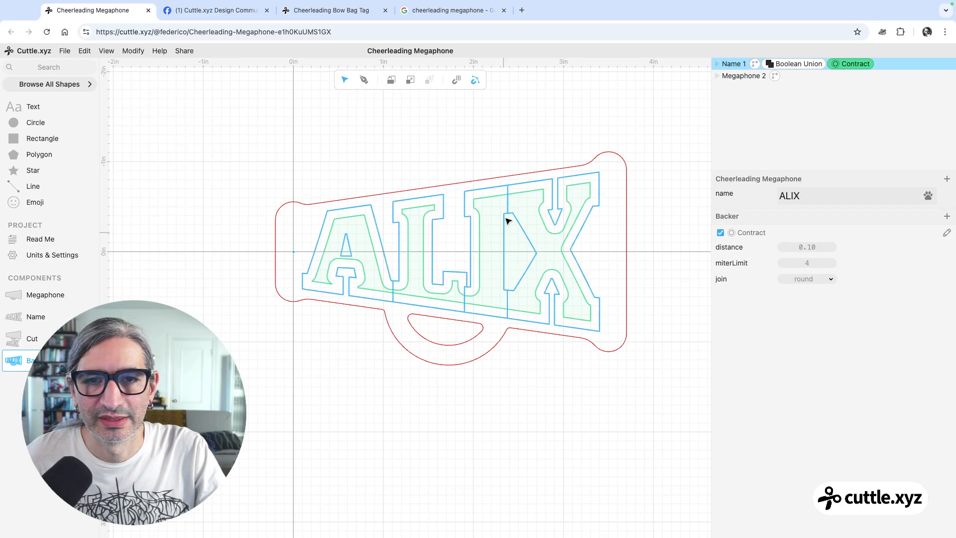
left_click(514, 217)
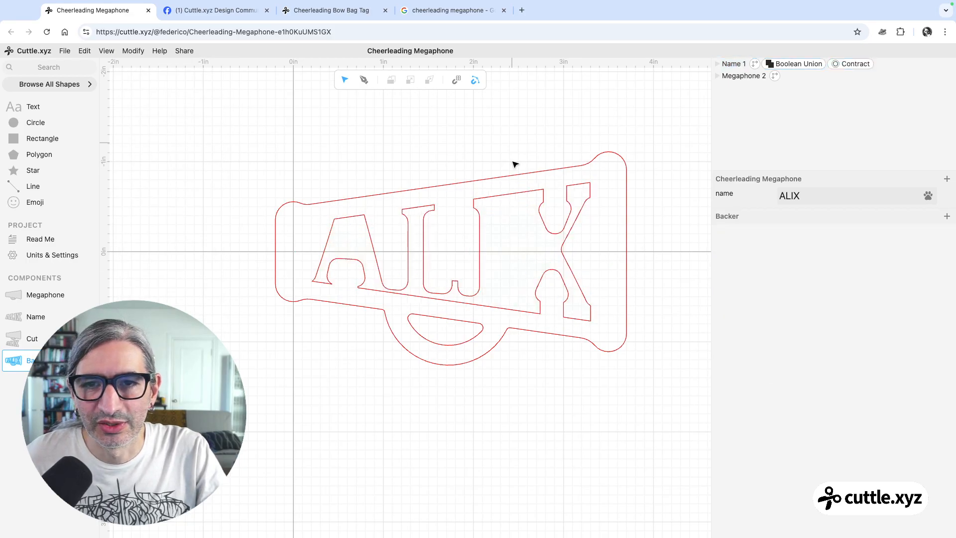
left_click(735, 65)
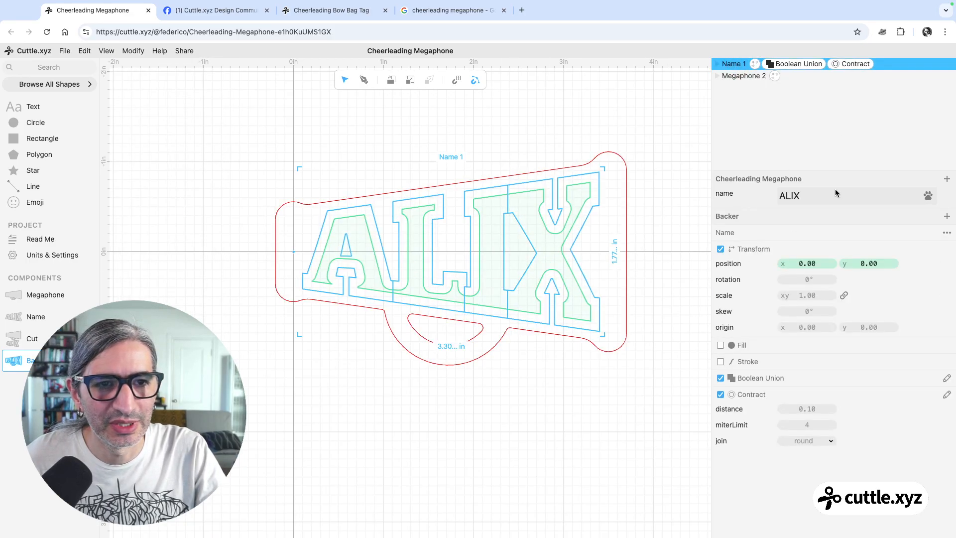
left_click(852, 64)
left_click_drag(803, 247, 795, 249)
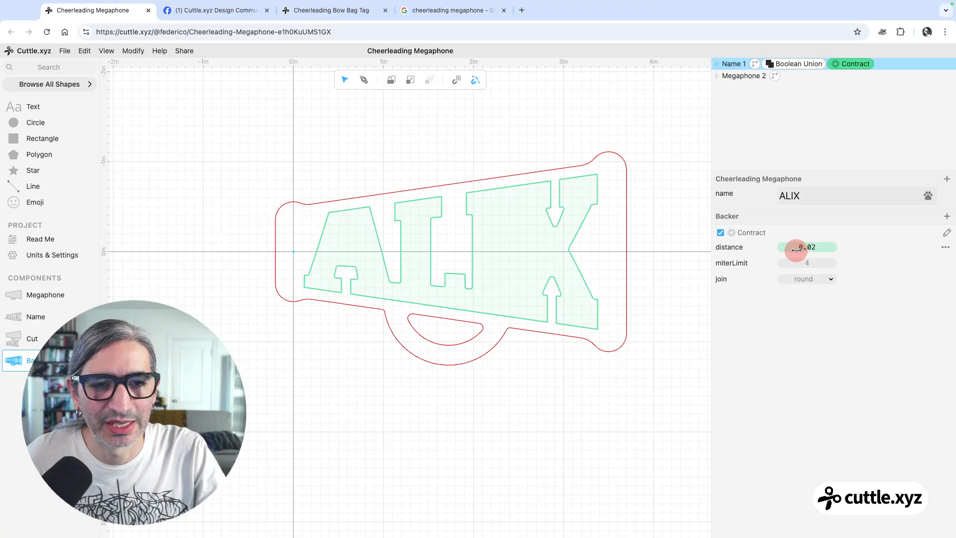
Step: Temporarily place a second Name component at the origin to compare it with the contracted outline, and delete it
left_click(217, 334)
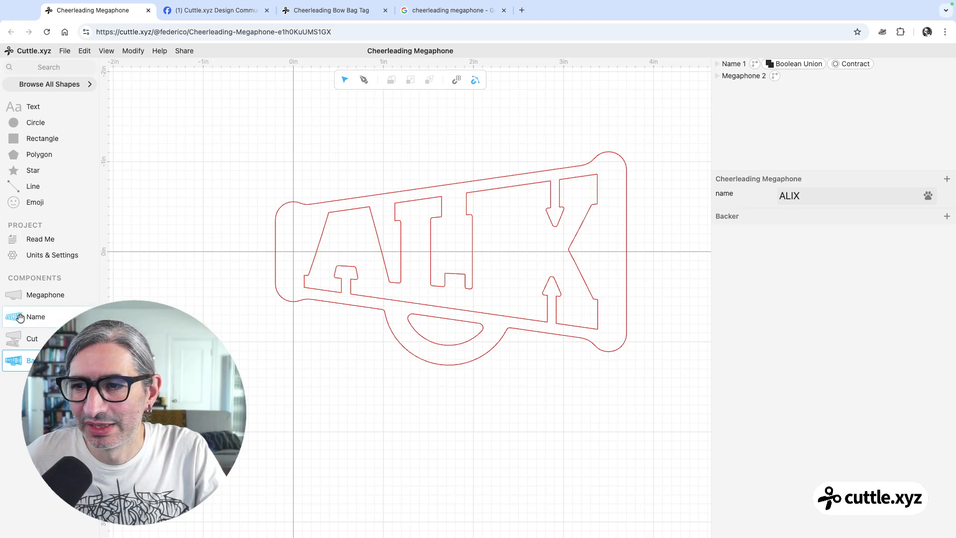
left_click_drag(20, 316, 294, 252)
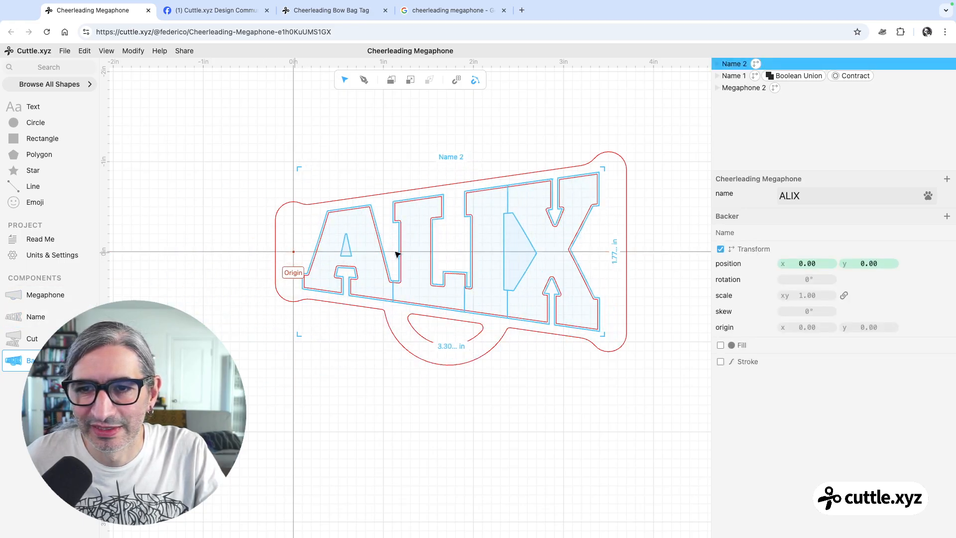
scroll(494, 152, "up", 3)
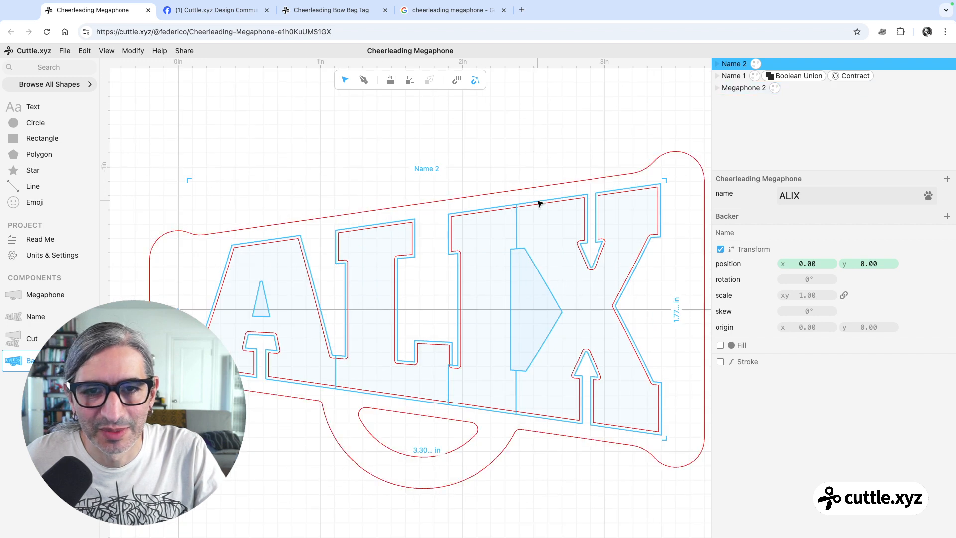
left_click(541, 159)
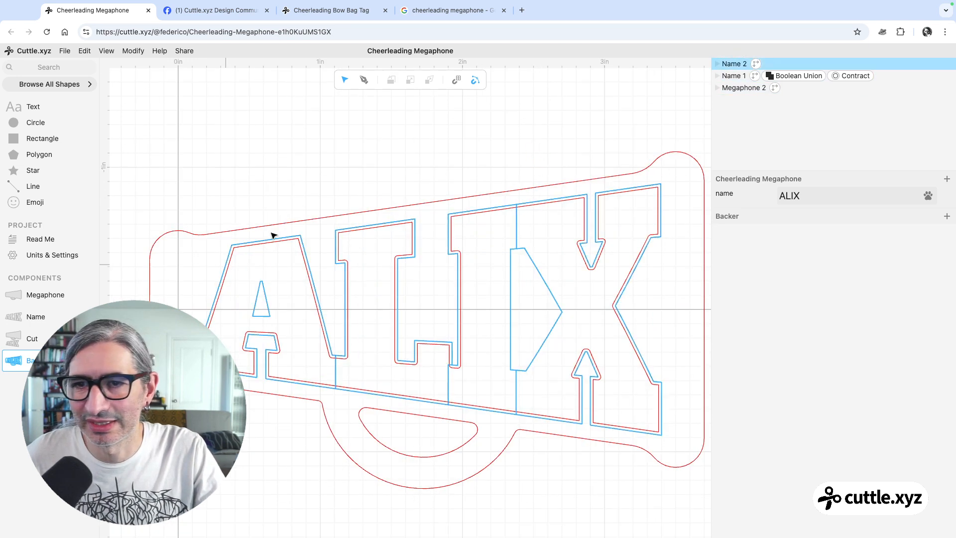
left_click(789, 65)
key("Delete")
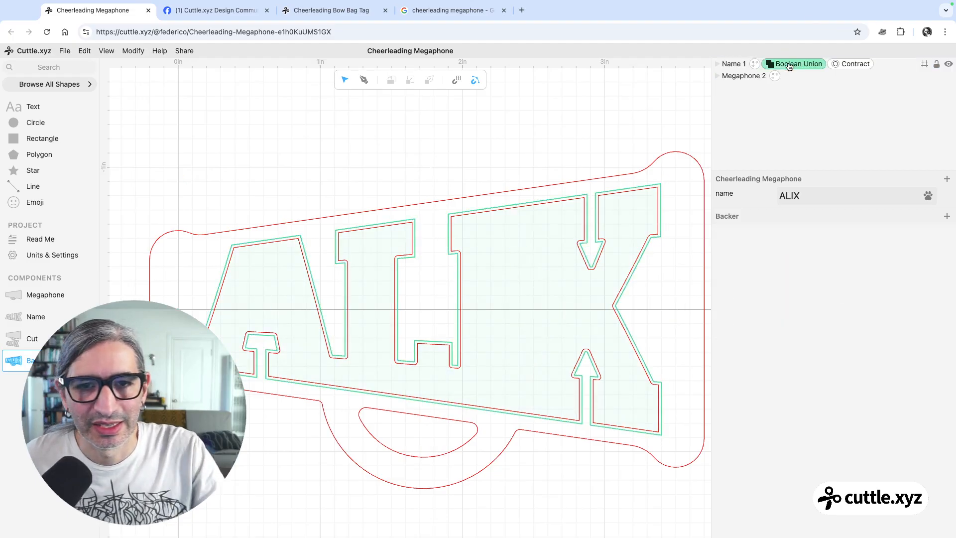
Step: Give the contracted name in Backer a blue hairline stroke as its score line
left_click(730, 65)
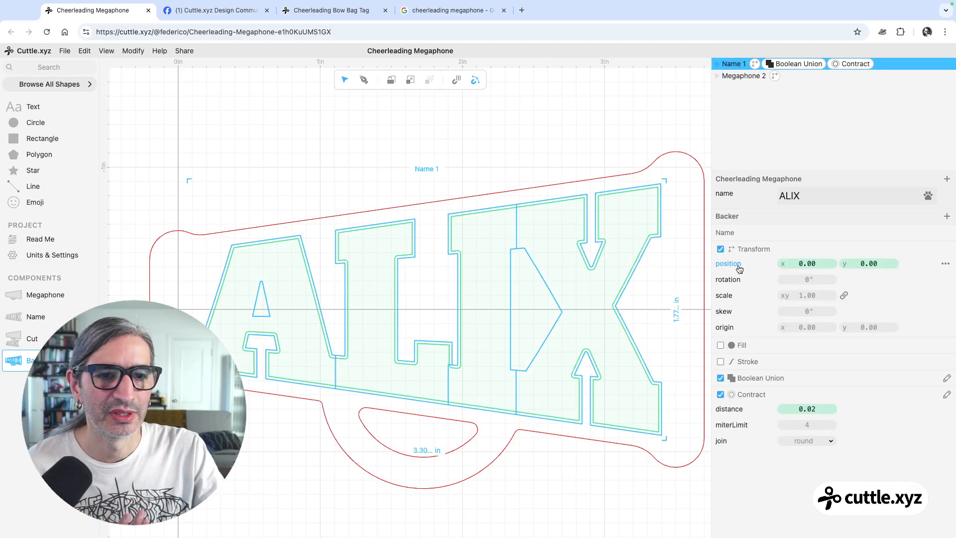
left_click(720, 363)
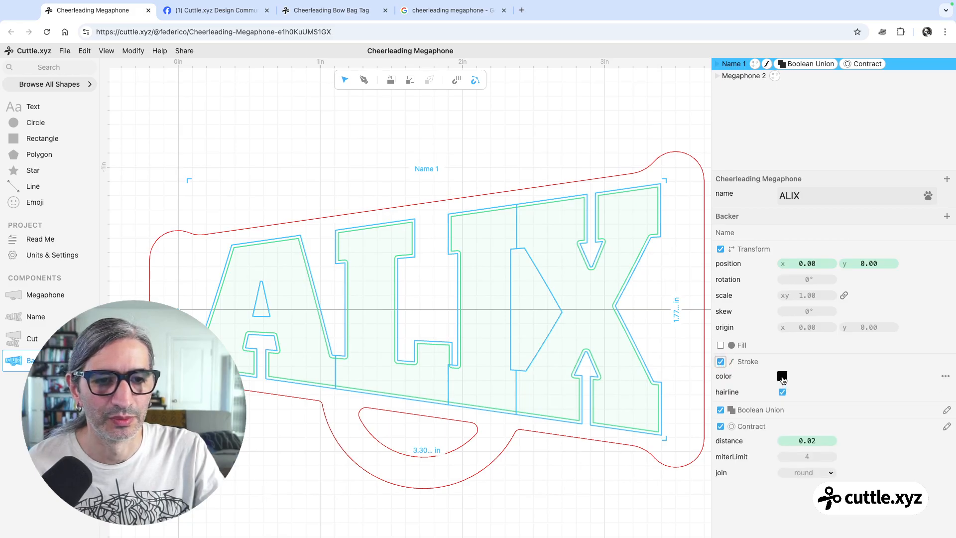
left_click(782, 376)
left_click(810, 358)
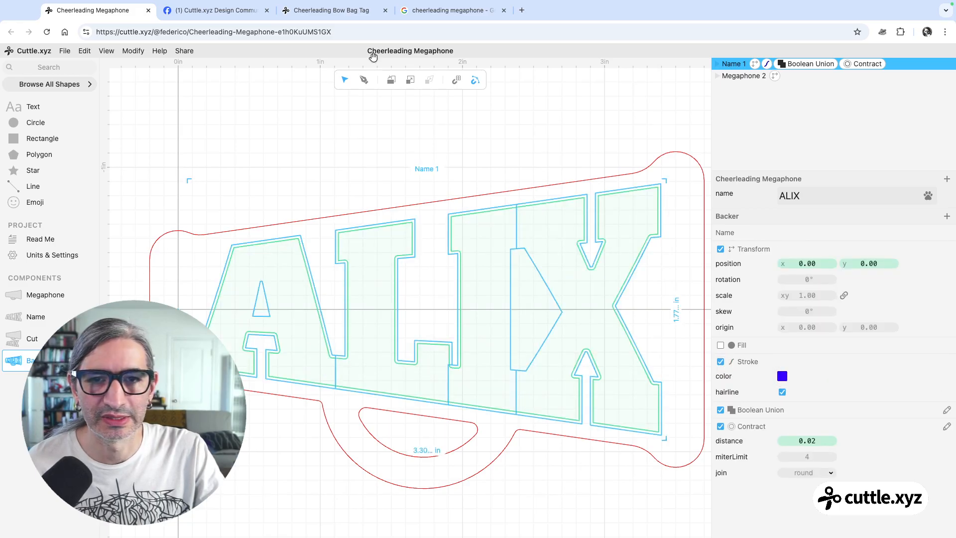
left_click(347, 134)
scroll(320, 143, "down", 3)
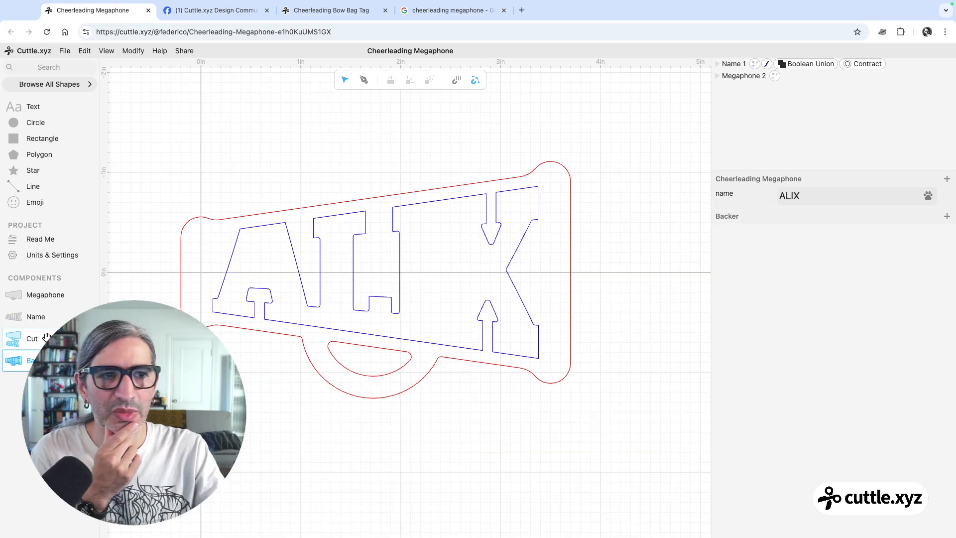
Step: Replace Megaphone with Backer in the Auto Layout pieces list of the Cut component
left_click(32, 338)
left_click(312, 155)
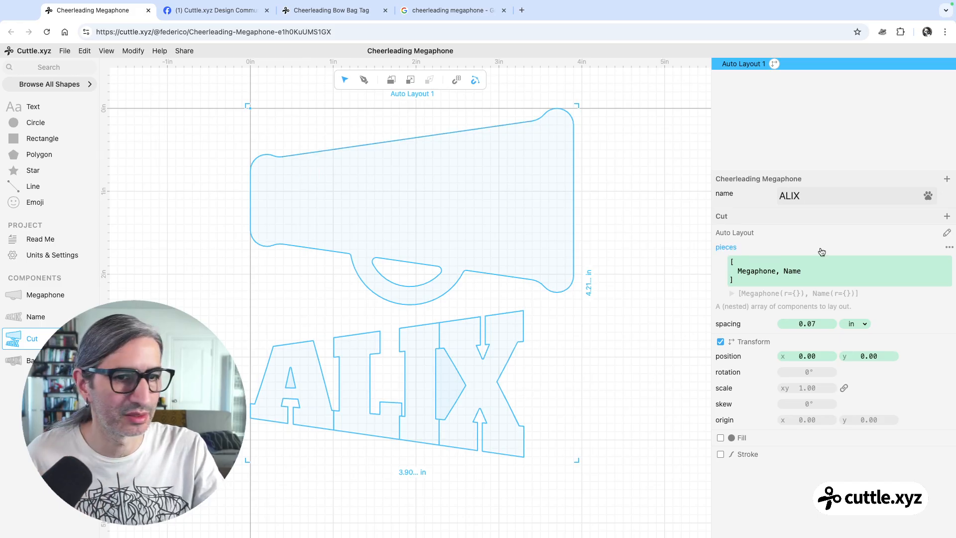
left_click_drag(776, 271, 737, 274)
type("Backer")
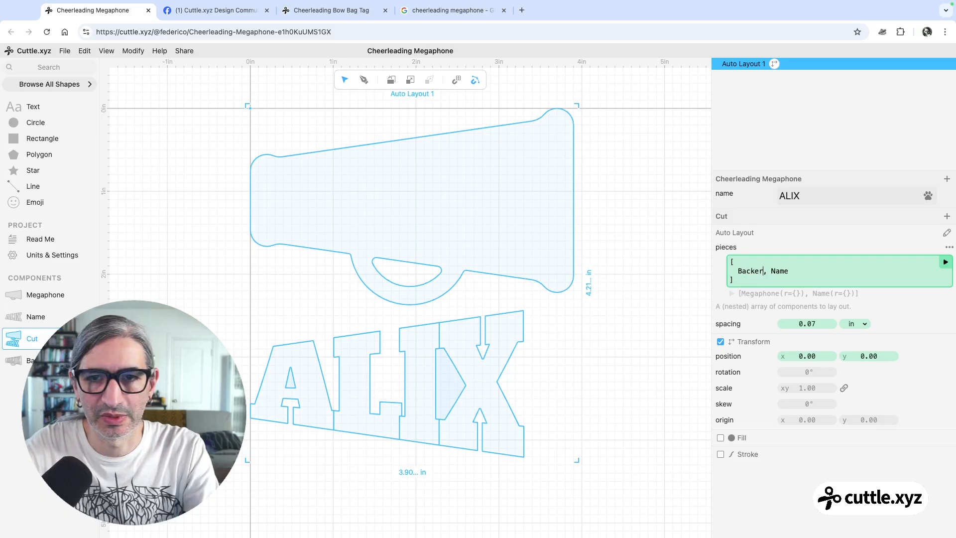
left_click(945, 261)
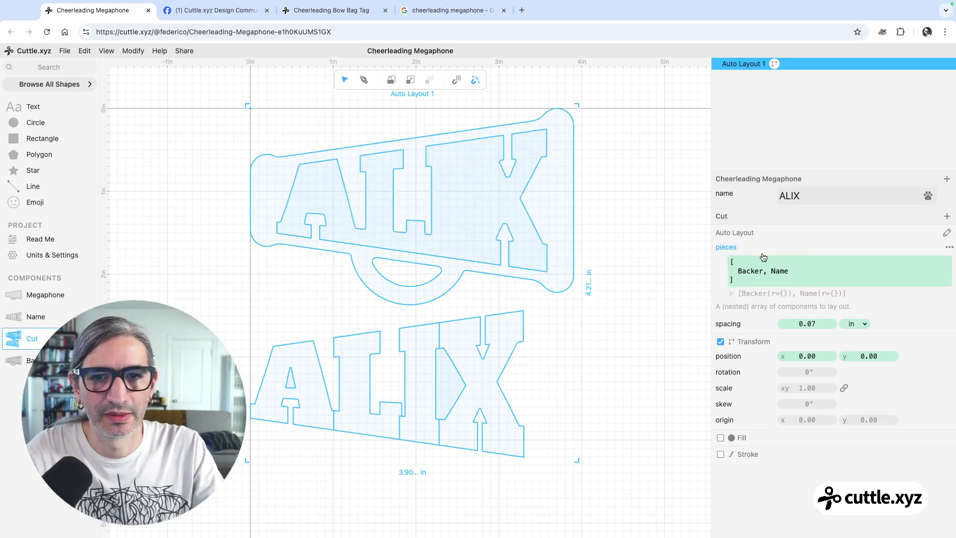
left_click(663, 265)
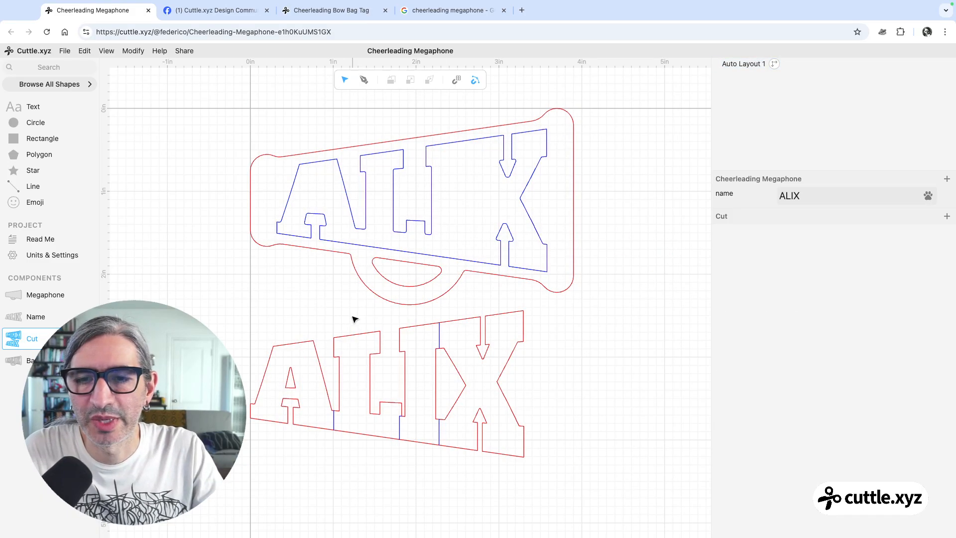
scroll(561, 330, "down", 5)
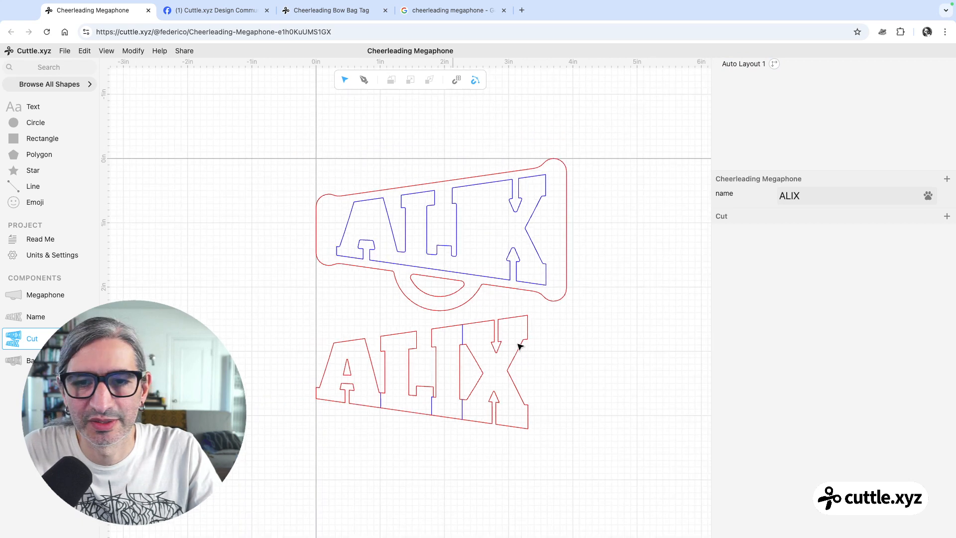
scroll(595, 329, "up", 2)
scroll(503, 272, "down", 2)
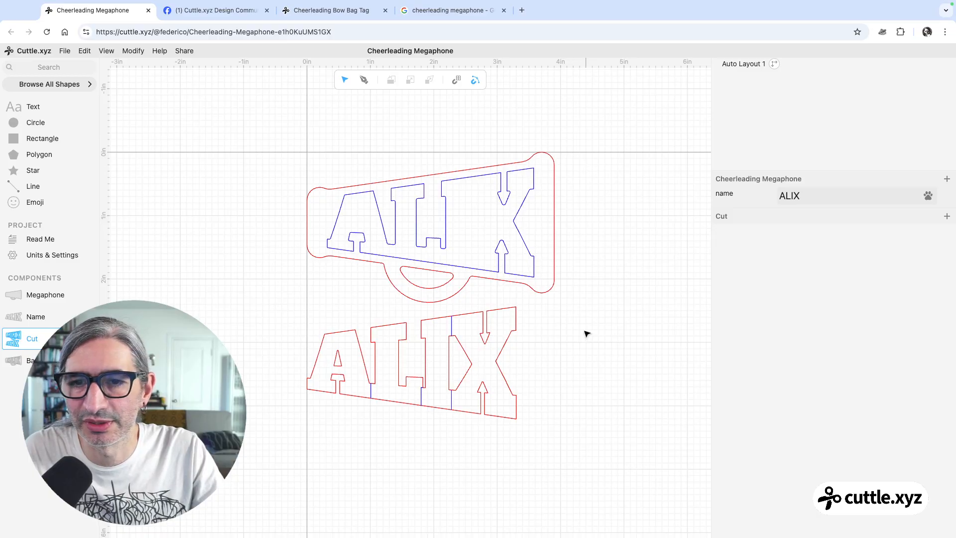
scroll(566, 305, "up", 2)
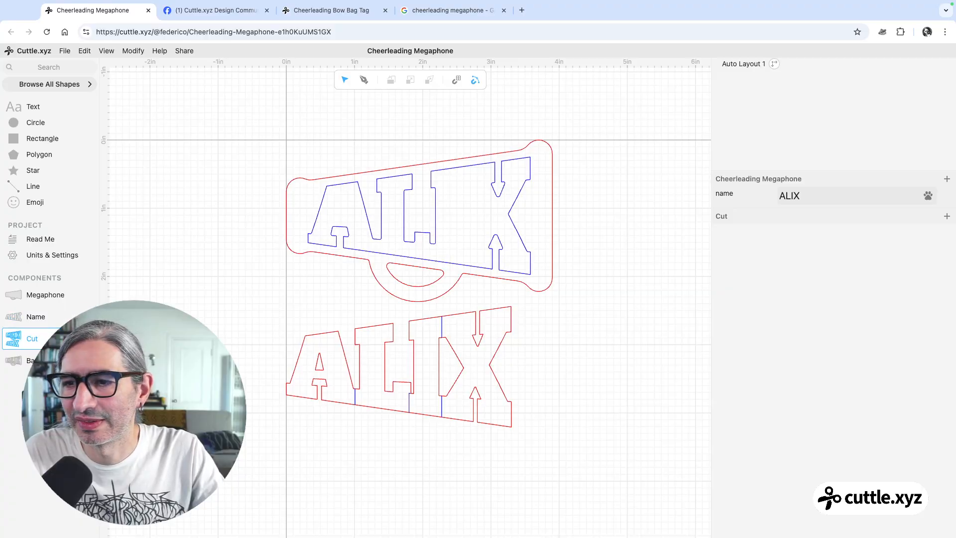
Step: Create a new component and rename it Preview
left_click(49, 381)
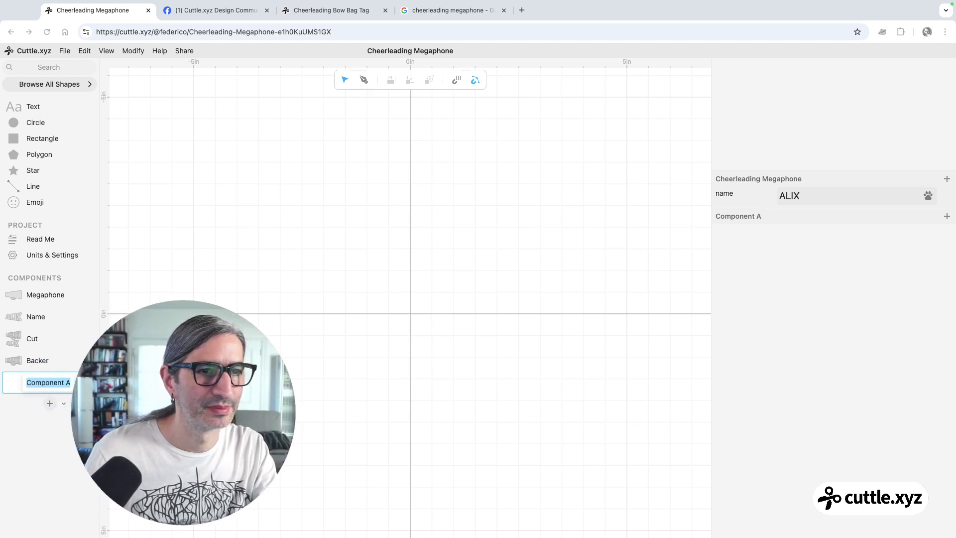
key("Return")
left_click(317, 315)
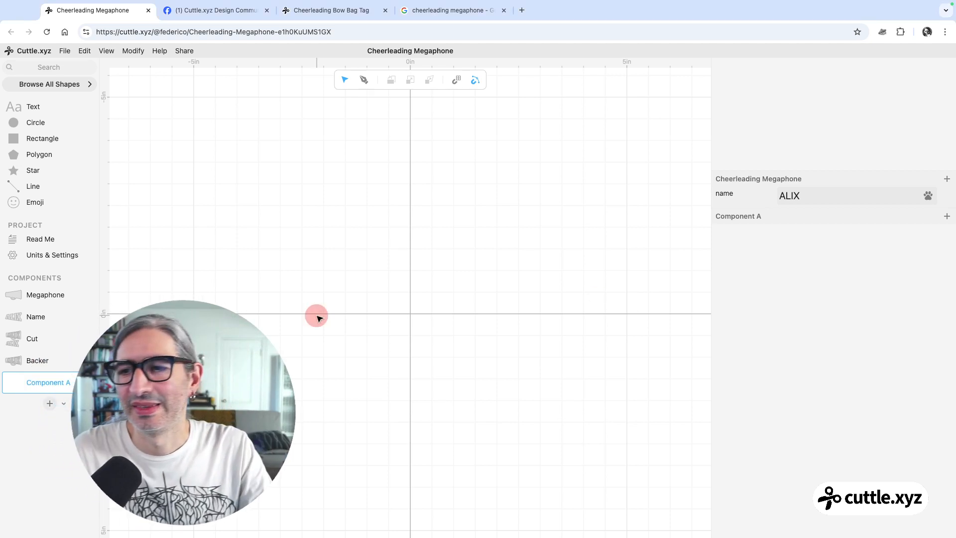
double_click(51, 383)
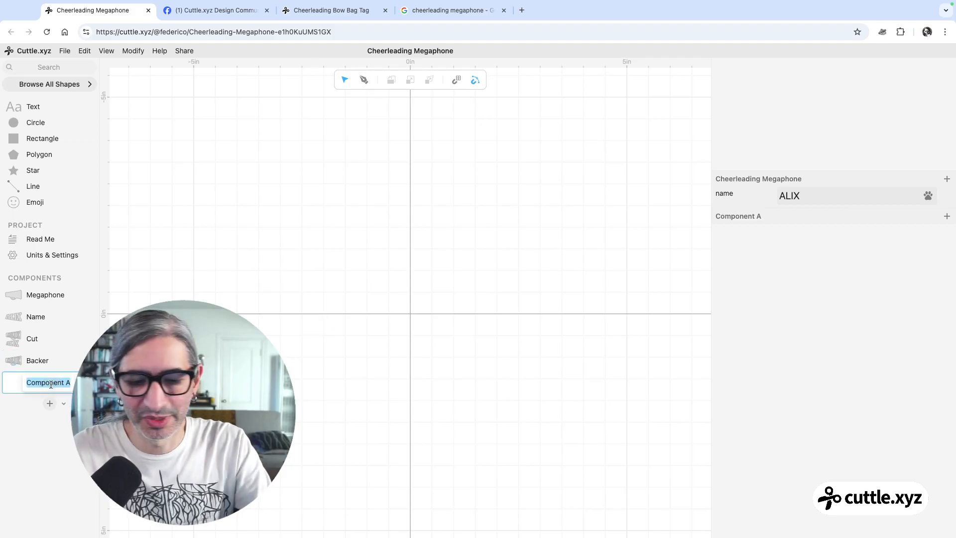
type("Preview")
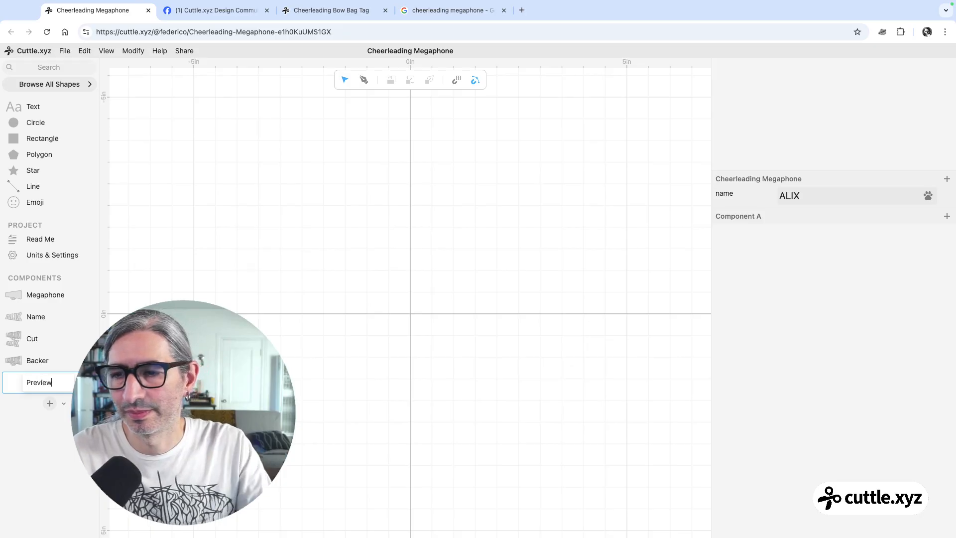
key("Return")
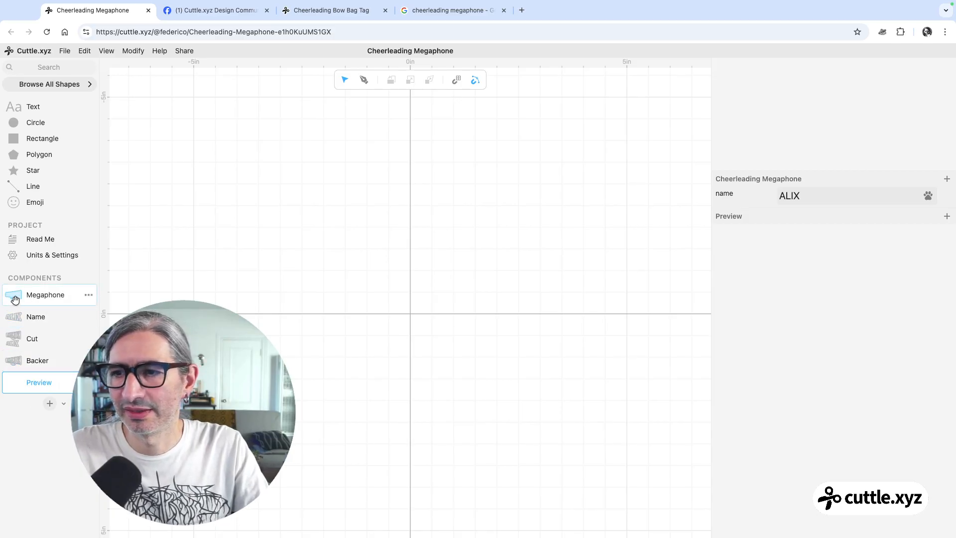
Step: Place the Megaphone and Name components at the origin of Preview, with the name on top
left_click_drag(14, 296, 411, 313)
left_click_drag(11, 313, 401, 287)
scroll(401, 288, "up", 5)
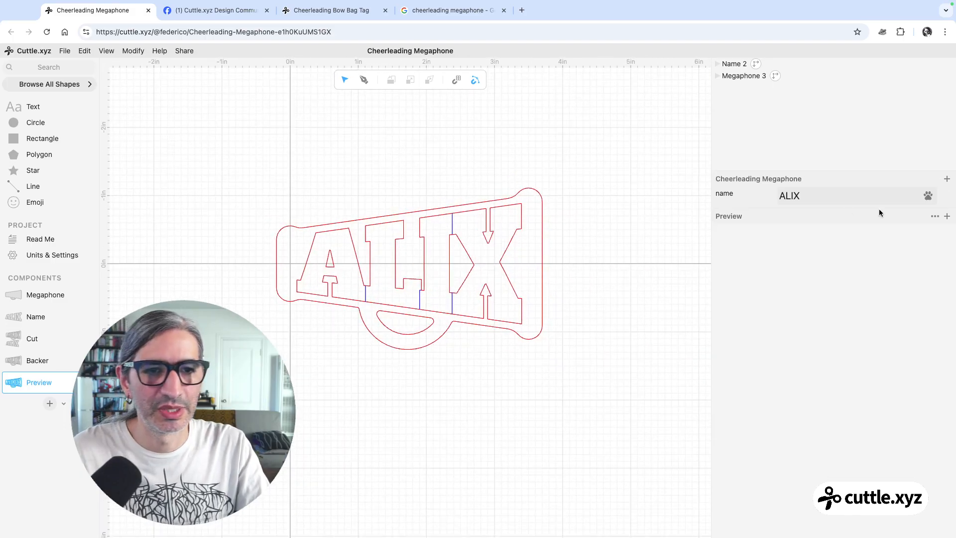
double_click(850, 196)
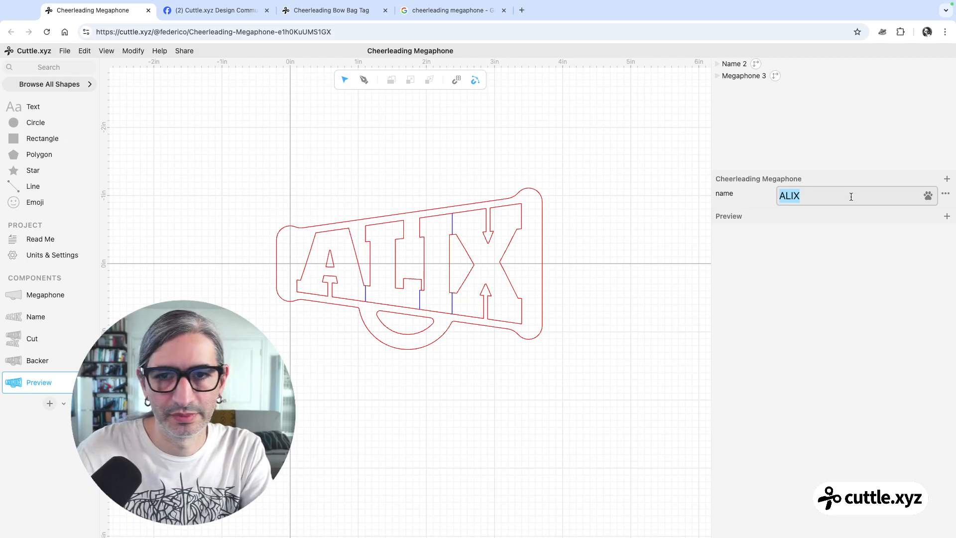
type("Ma")
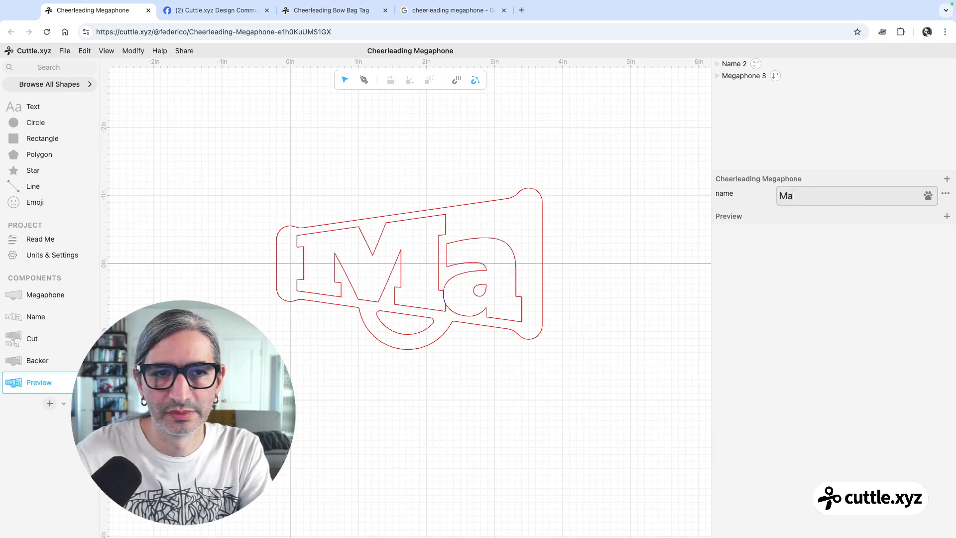
key("BackSpace")
type("ARIE")
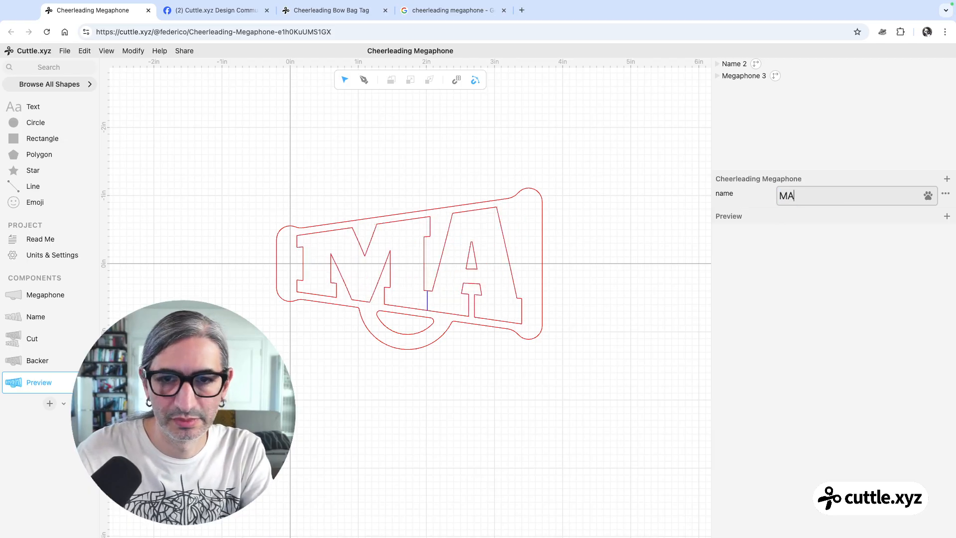
key("BackSpace")
key("BackSpace")
key("BackSpace")
key("BackSpace")
key("BackSpace")
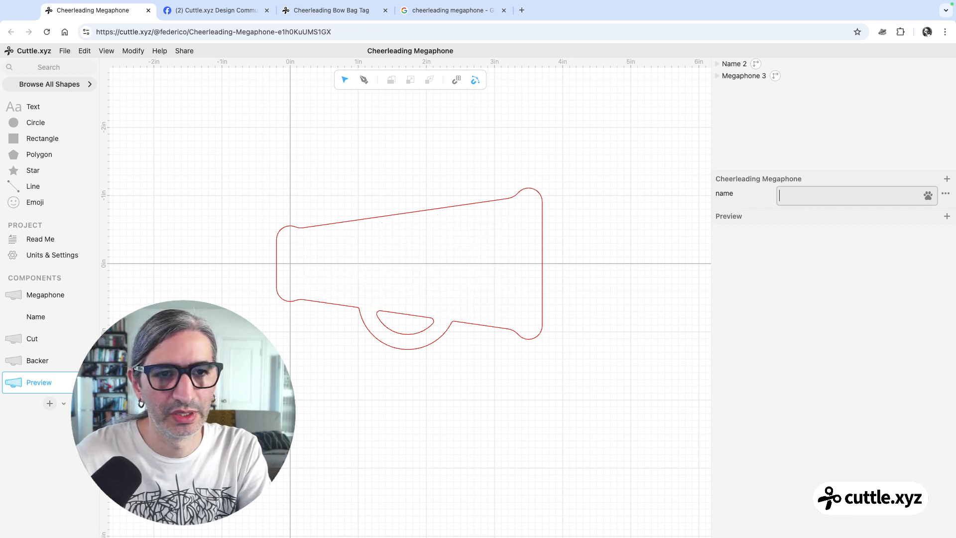
Step: Set the project's name parameter to CHEERS
type("CHE")
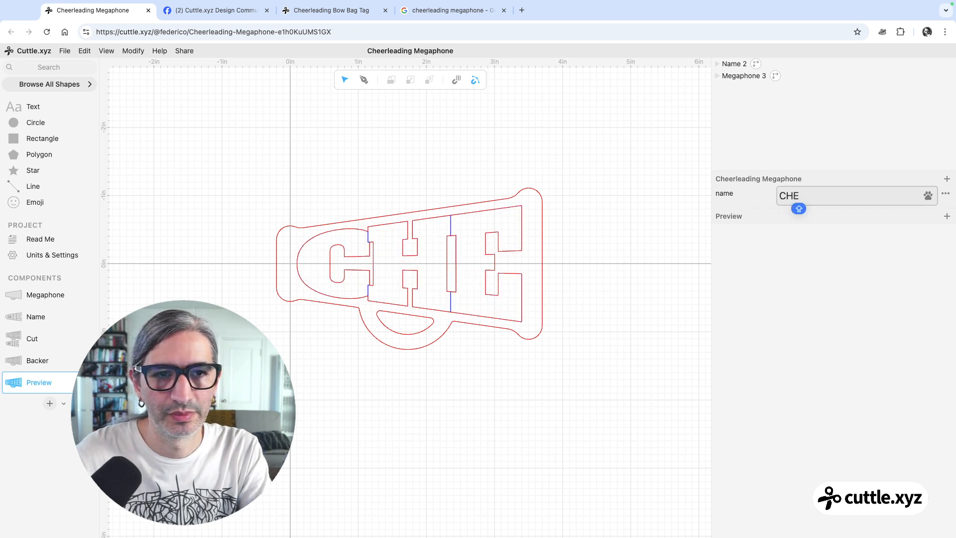
type("RS")
left_click(520, 138)
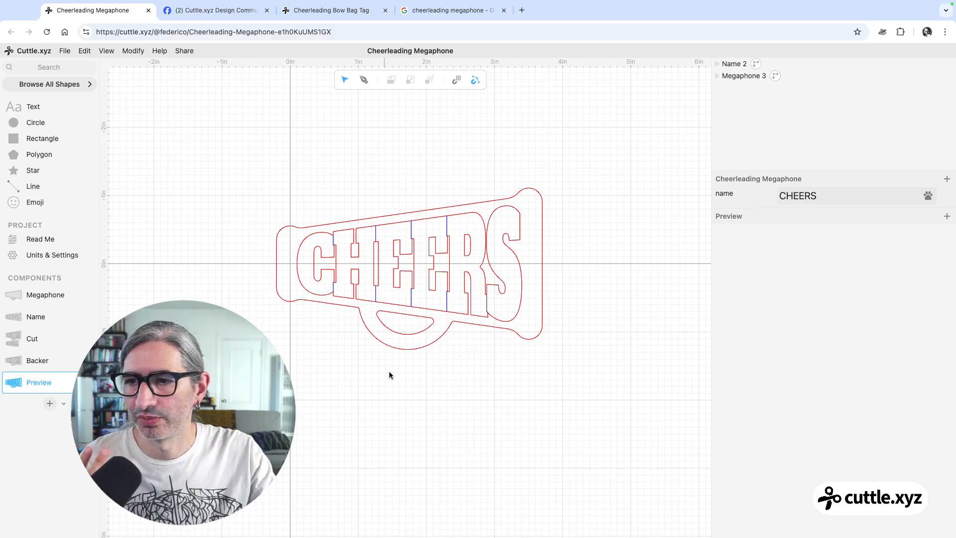
Step: Embed the Preview component in the notes of the project's Read Me page
left_click(46, 243)
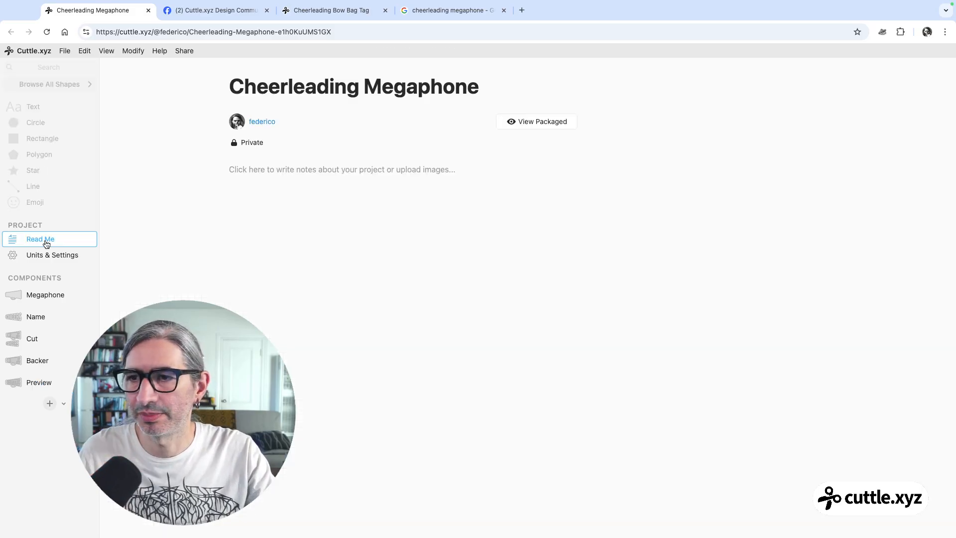
left_click(424, 170)
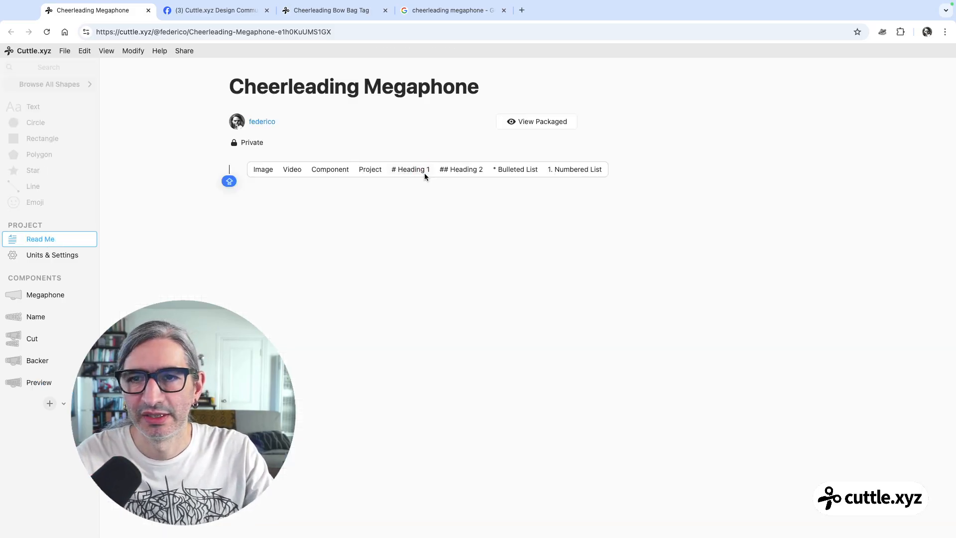
left_click(330, 170)
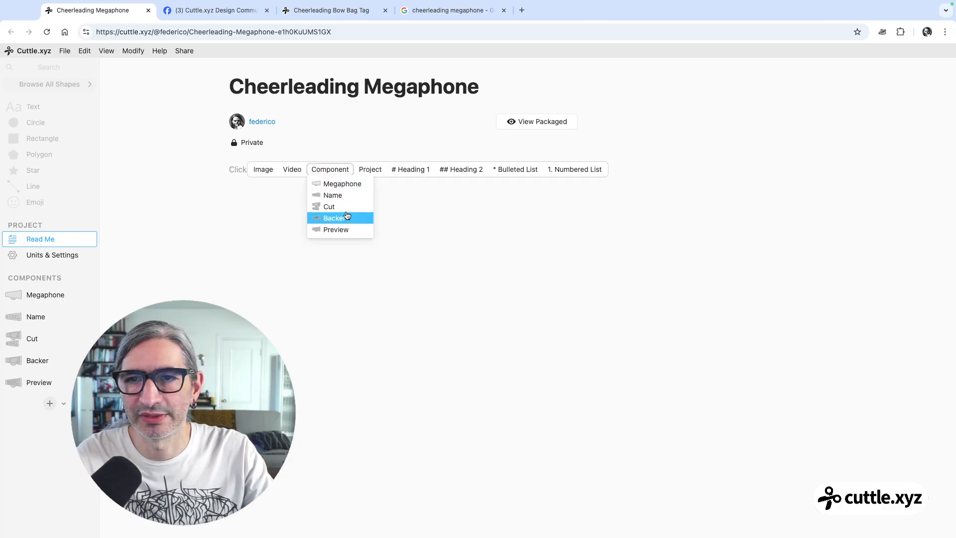
left_click(347, 231)
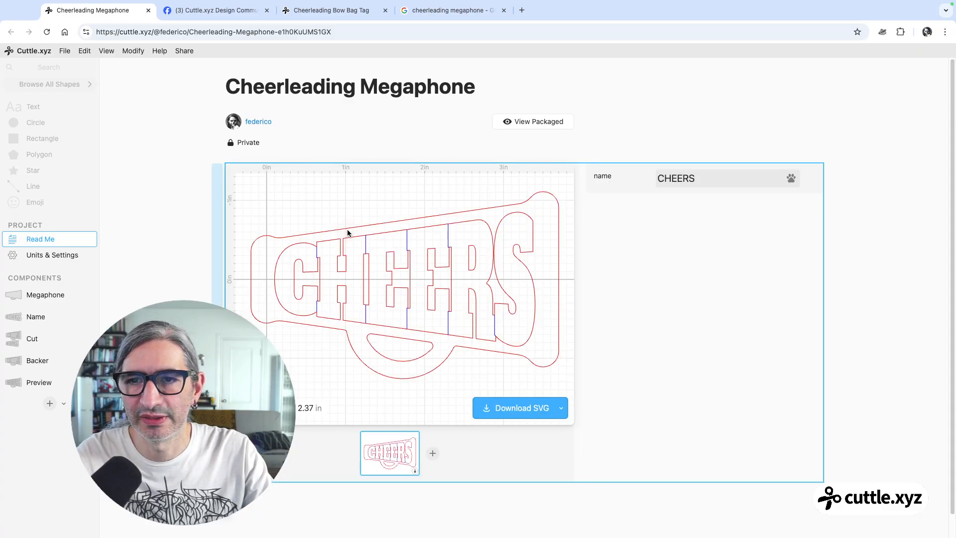
left_click(419, 150)
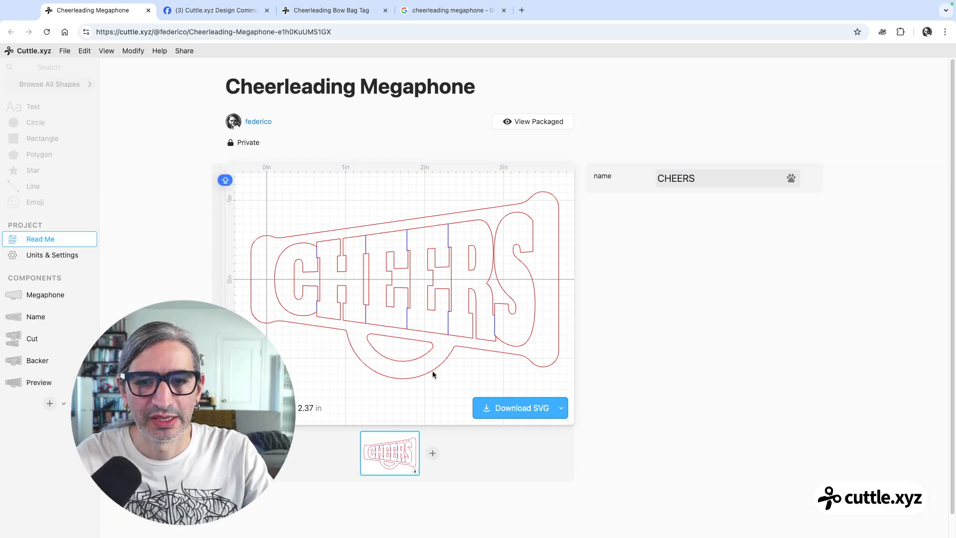
Step: Add the Cut component to the Read Me embed and check both the Cut and Preview views
scroll(434, 381, "down", 1)
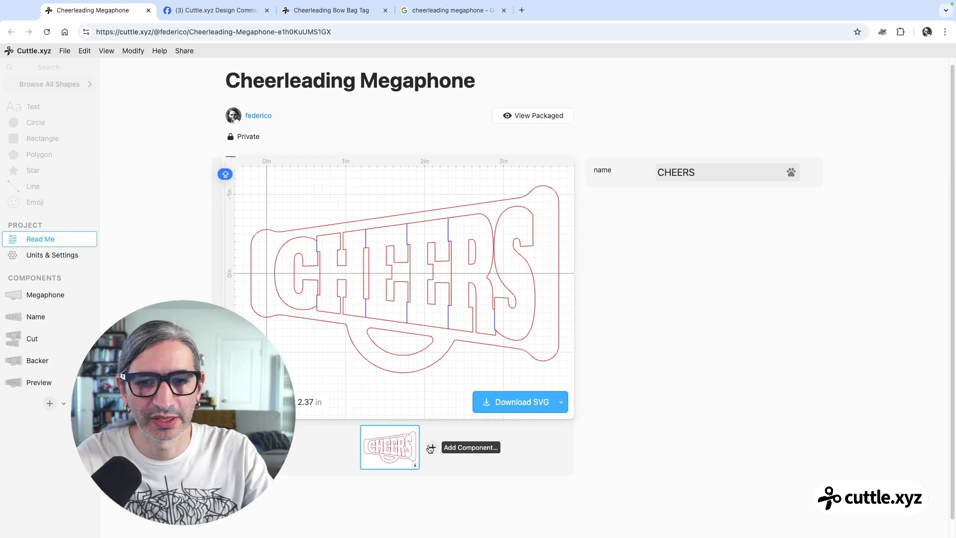
left_click(431, 448)
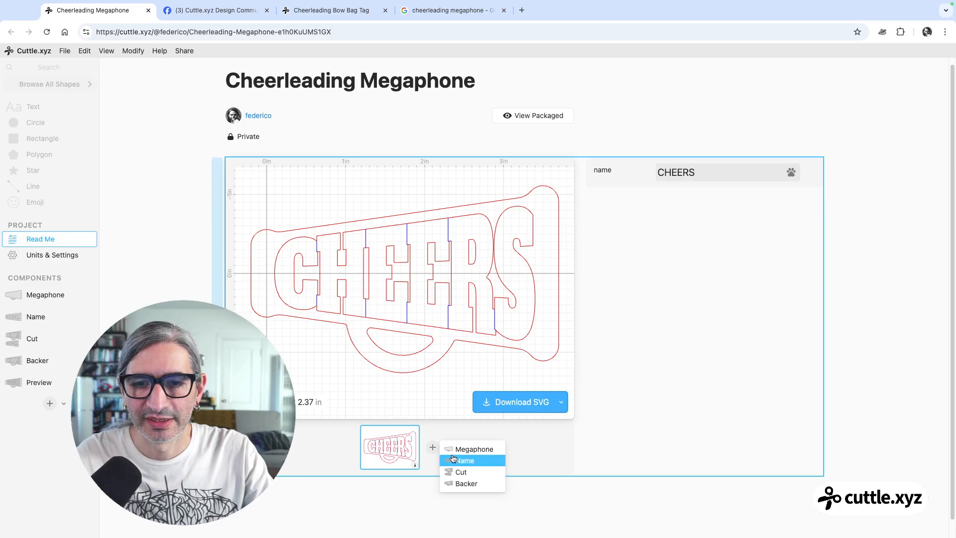
left_click(456, 471)
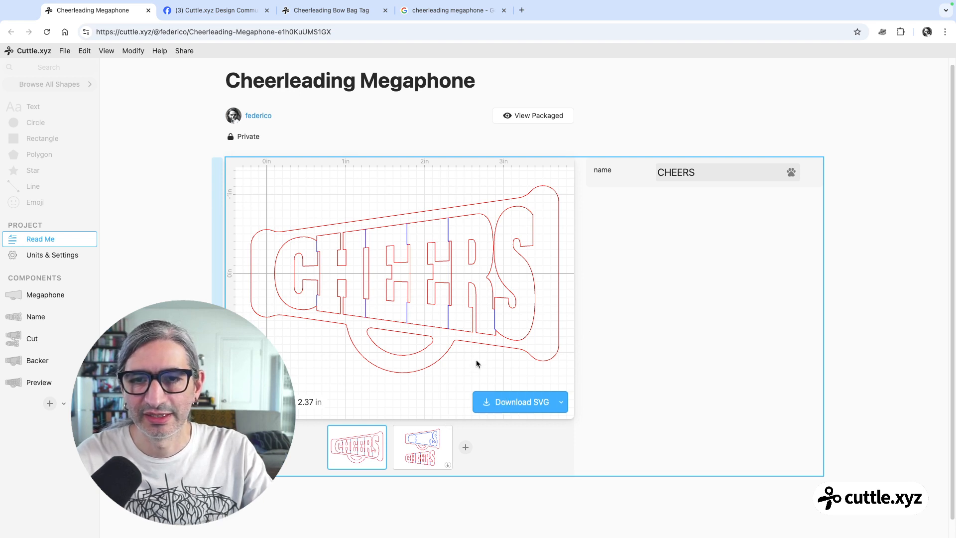
left_click(421, 447)
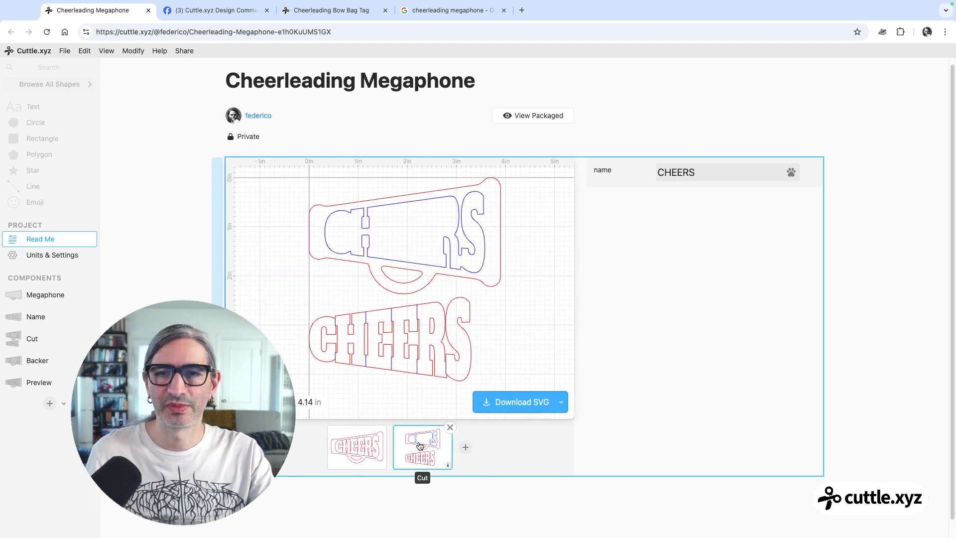
left_click(357, 447)
scroll(661, 254, "up", 1)
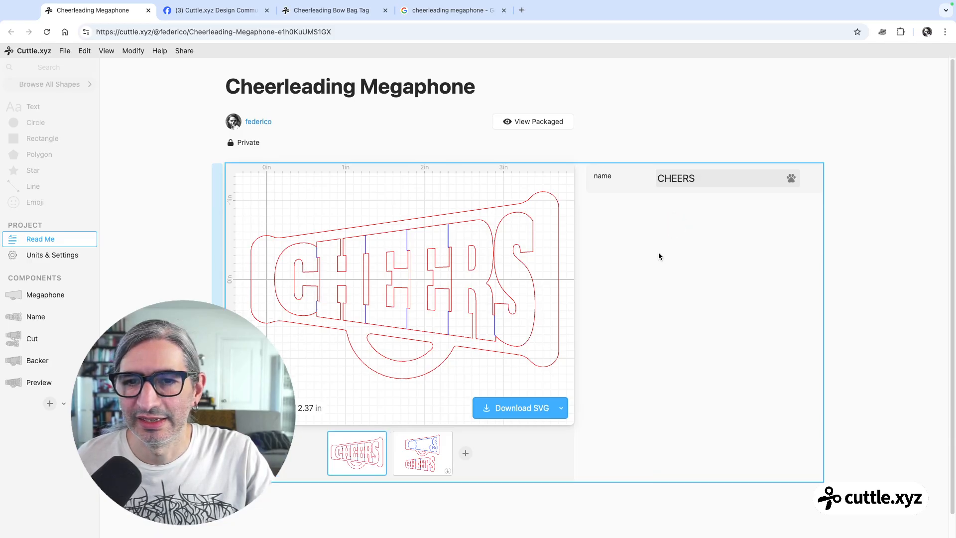
scroll(659, 252, "down", 1)
scroll(658, 252, "up", 1)
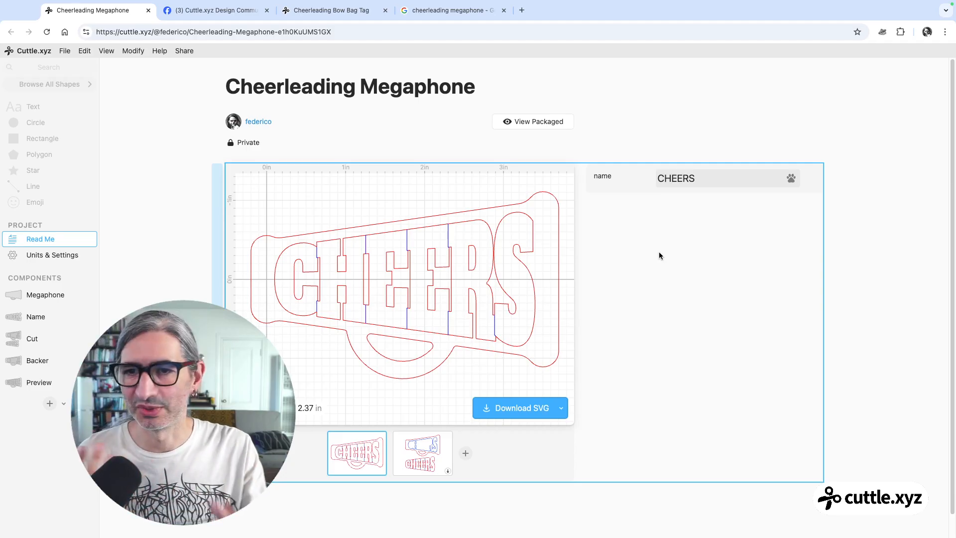
Step: Switch to the Cheerleading Bow Bag Tag project and examine its project parameters, including the Font group
double_click(658, 101)
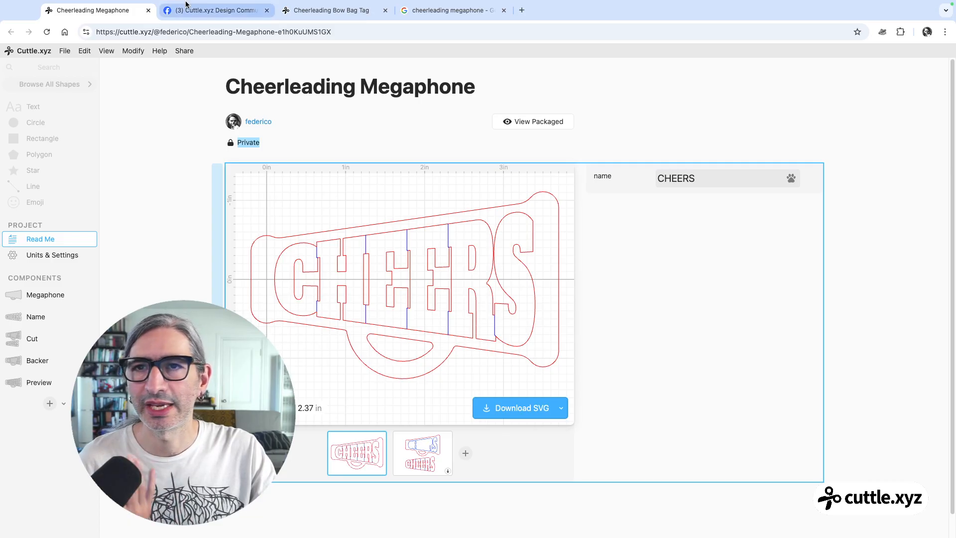
left_click(347, 16)
left_click(935, 193)
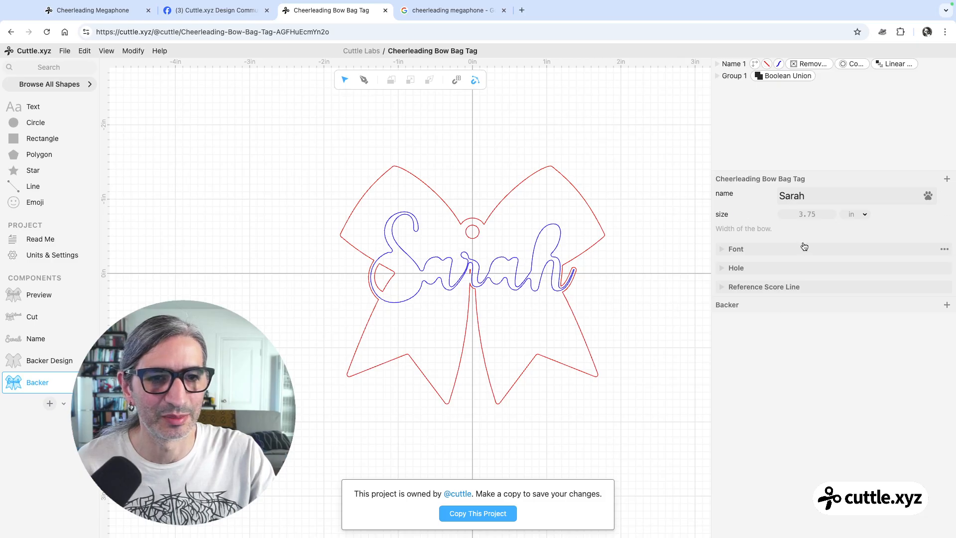
left_click(729, 249)
left_click(721, 248)
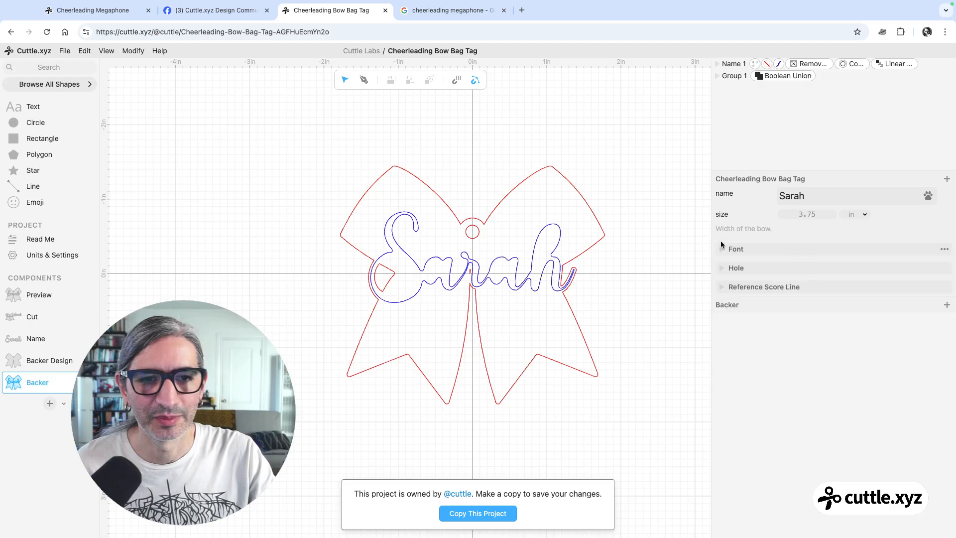
Step: Back in Cheerleading Megaphone, extract the Warped Text font in Name as a parameter called font and move it to the project
left_click(96, 14)
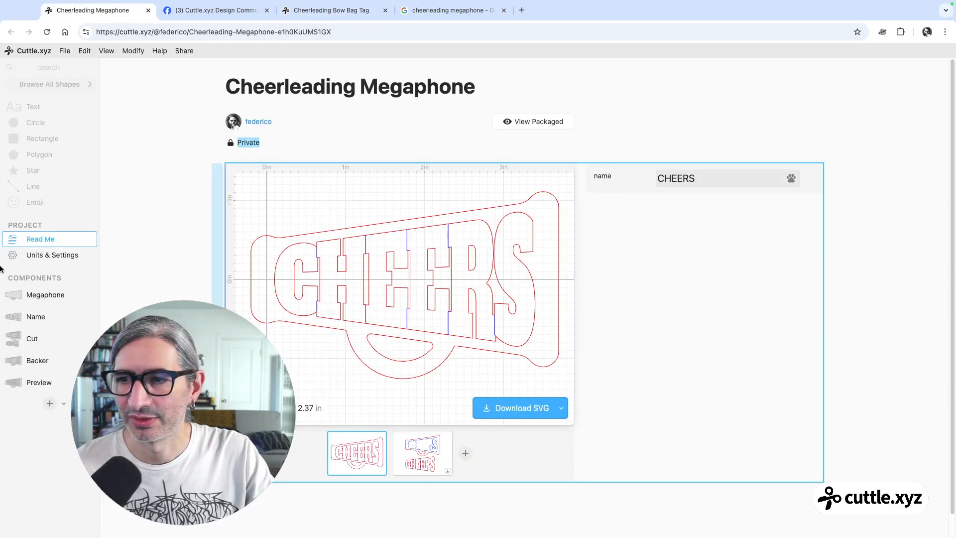
left_click(43, 319)
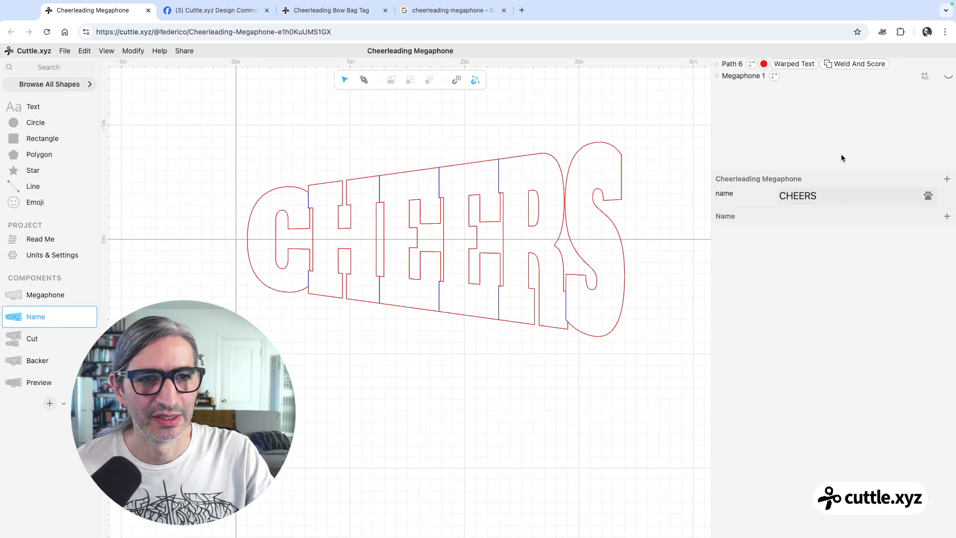
left_click(731, 63)
scroll(785, 403, "down", 2)
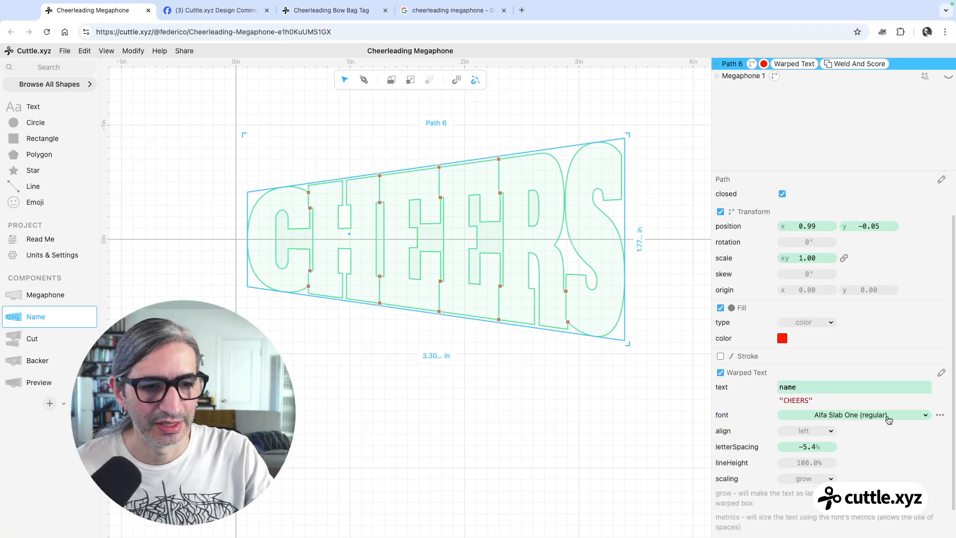
left_click(940, 417)
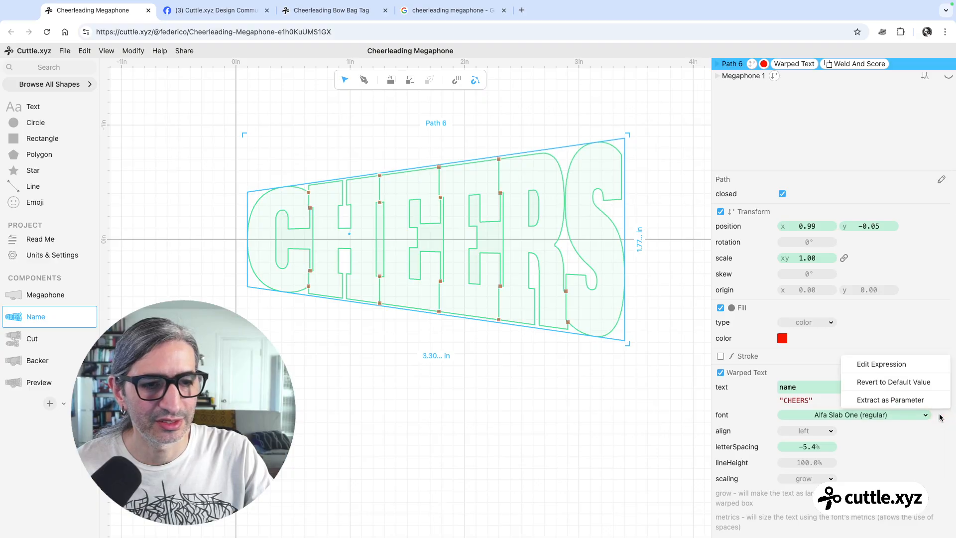
left_click(918, 403)
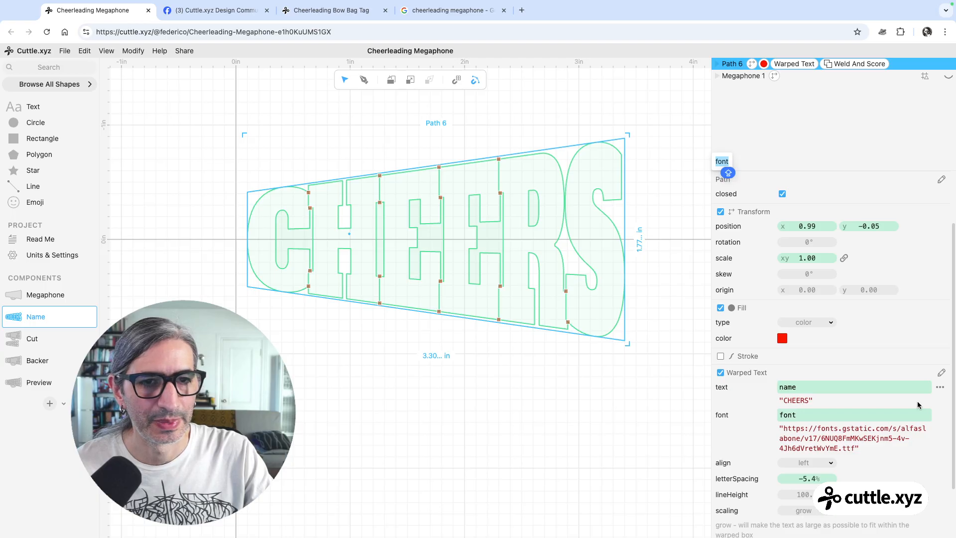
left_click(696, 294)
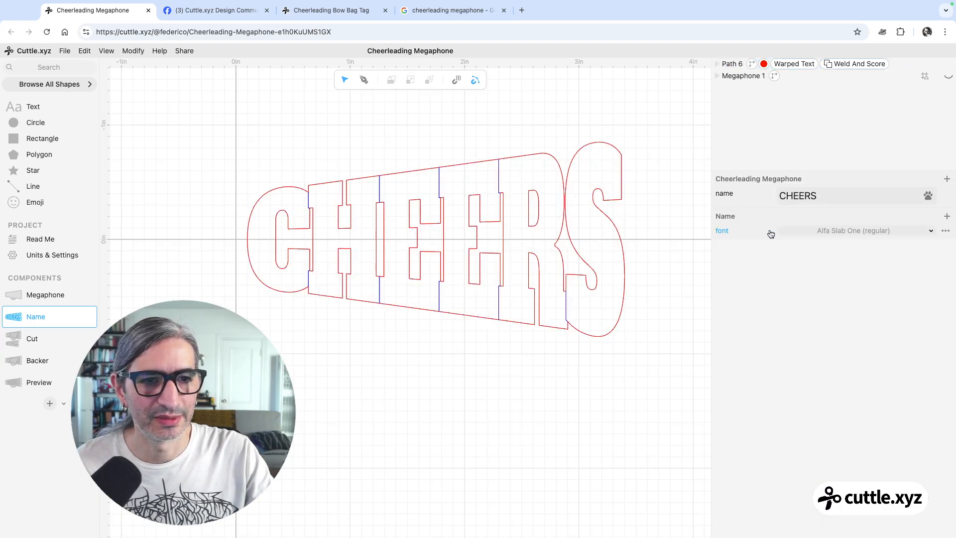
left_click(945, 233)
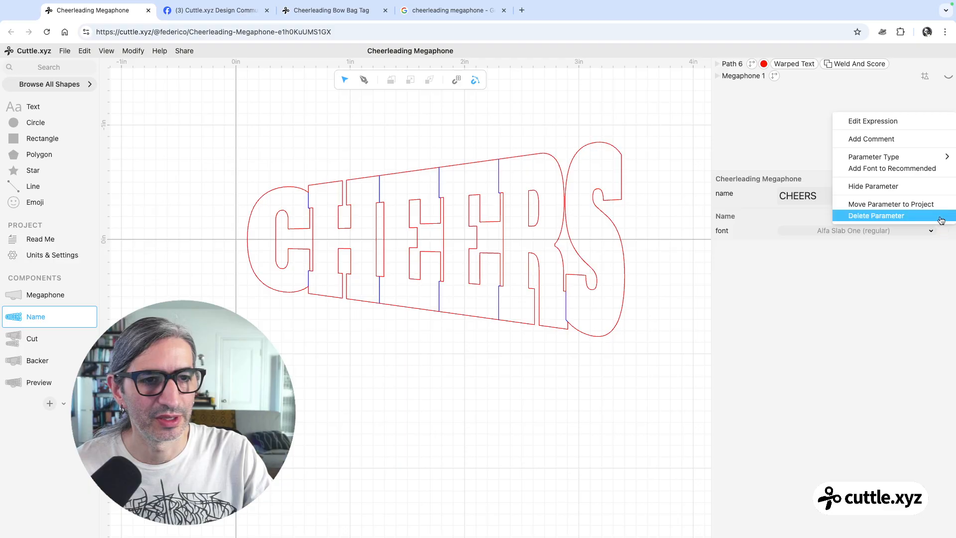
left_click(896, 206)
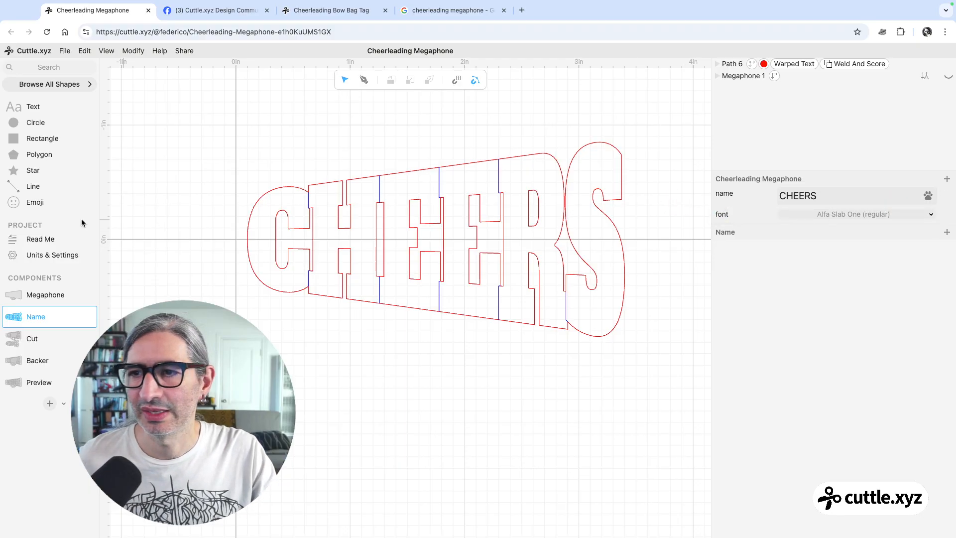
Step: On the Read Me page, try display fonts such as Akaya Kanadaka and Allan for the font parameter and set it back to Alfa Slab One
left_click(51, 236)
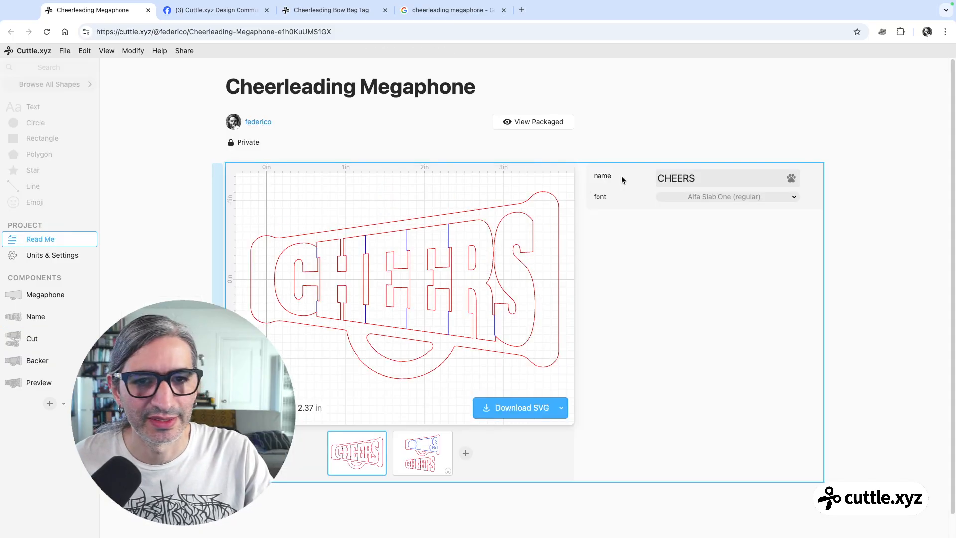
left_click(759, 201)
left_click(759, 295)
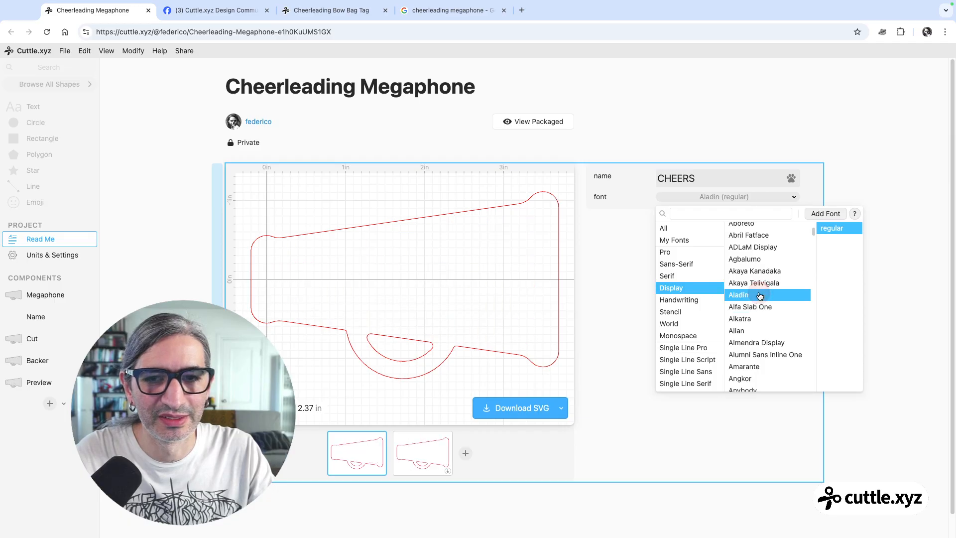
left_click(756, 283)
left_click(757, 271)
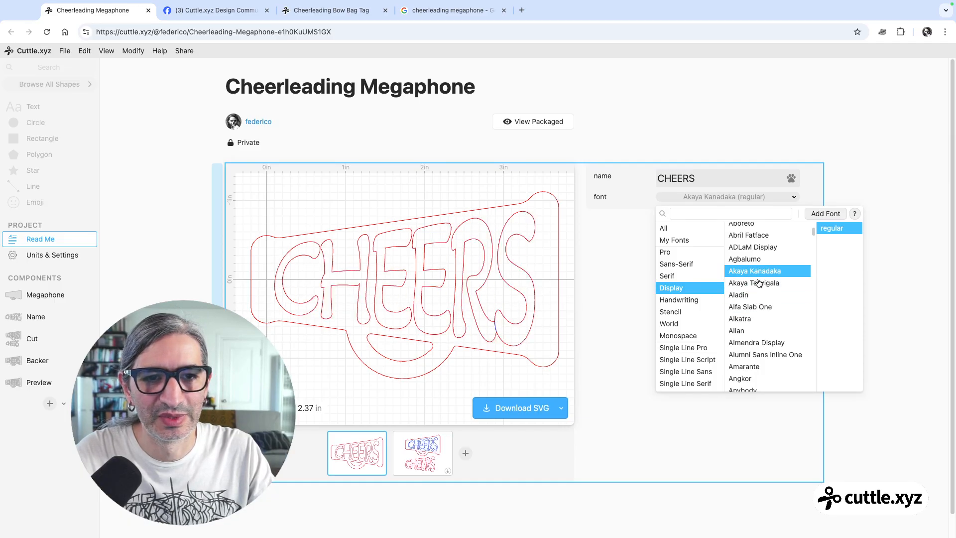
left_click(757, 283)
left_click(749, 295)
left_click(751, 306)
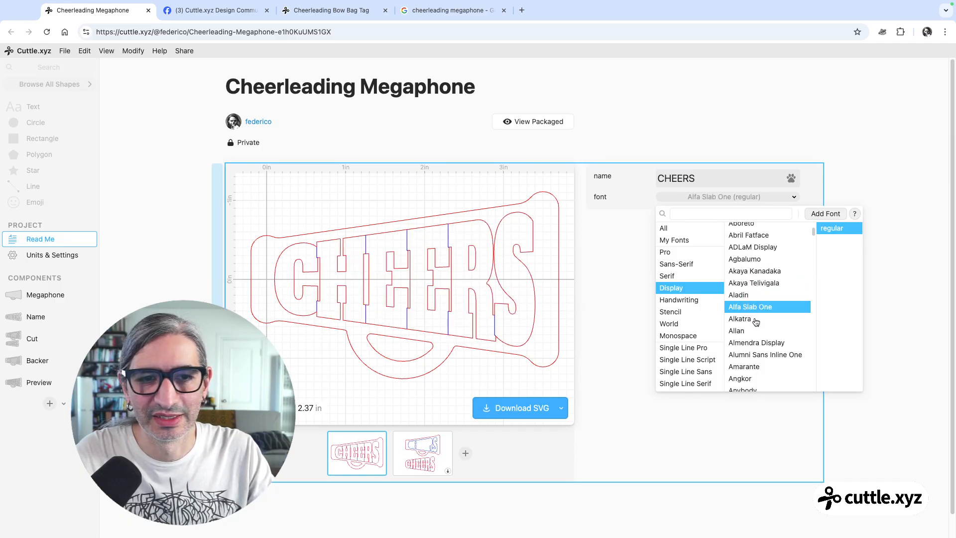
left_click(755, 319)
left_click(753, 333)
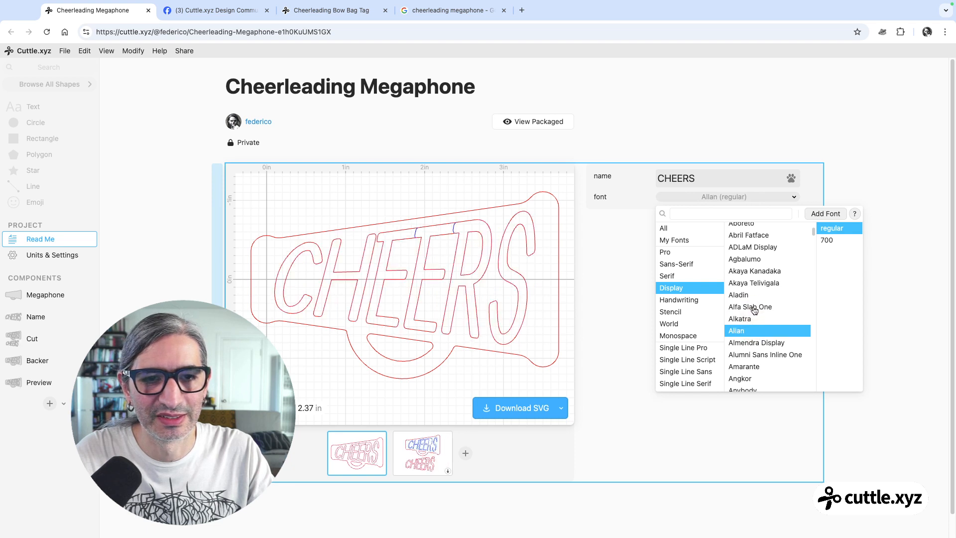
left_click(754, 308)
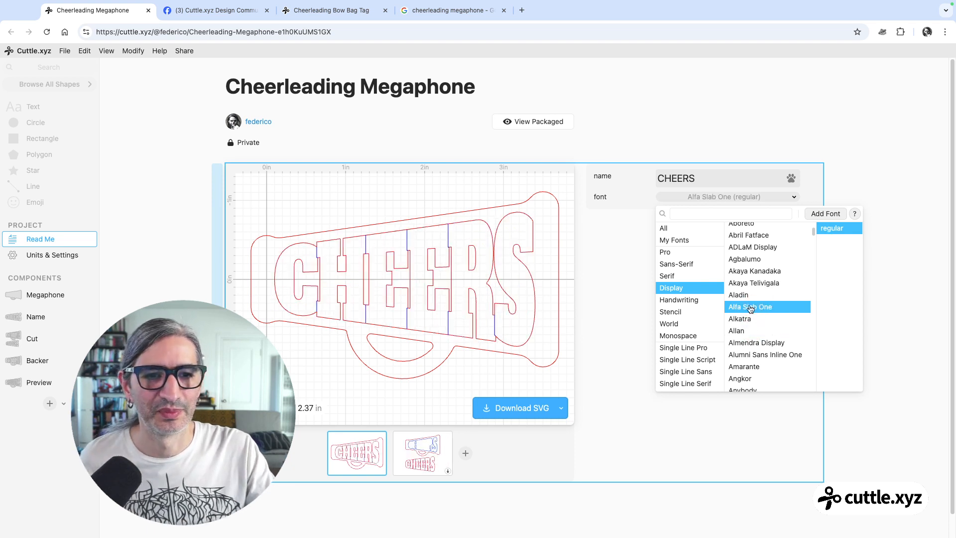
double_click(676, 133)
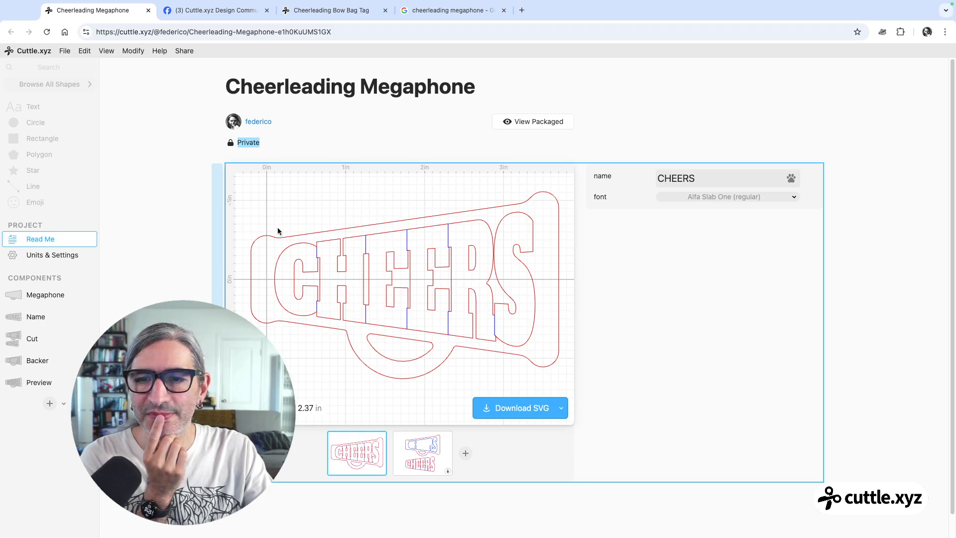
Step: Compare the megaphone with the Cheerleading Bow Bag Tag project and examine that tag's Hole parameters, including holeSize and holeThickness
left_click(339, 12)
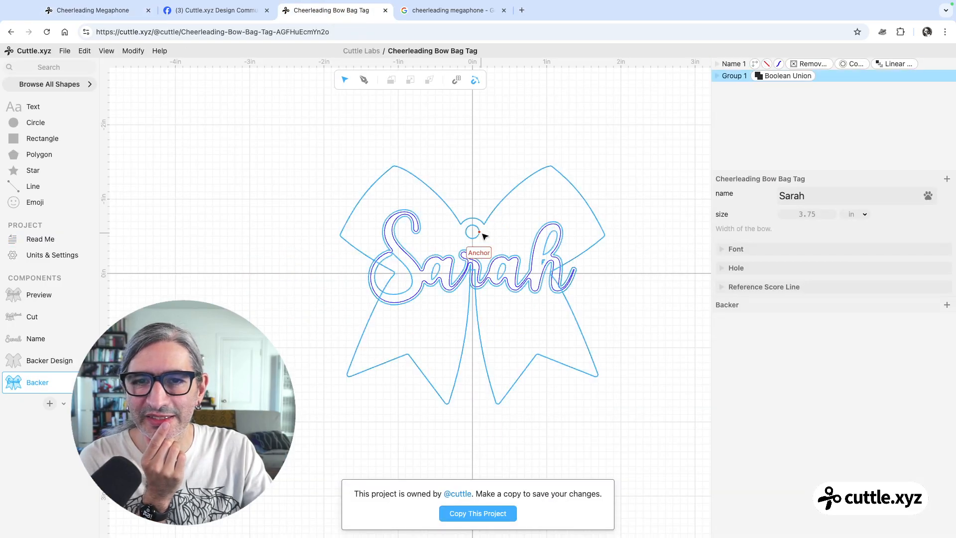
left_click(102, 10)
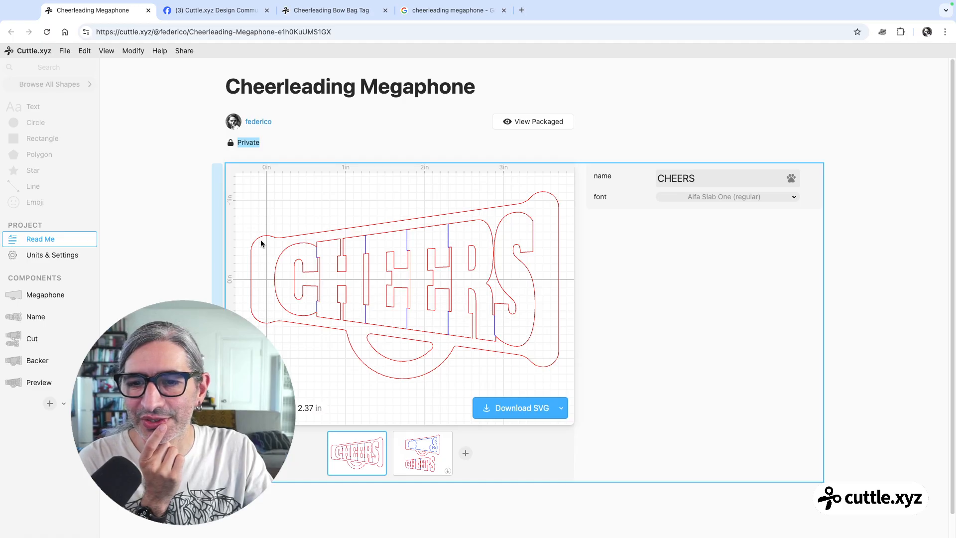
left_click(327, 10)
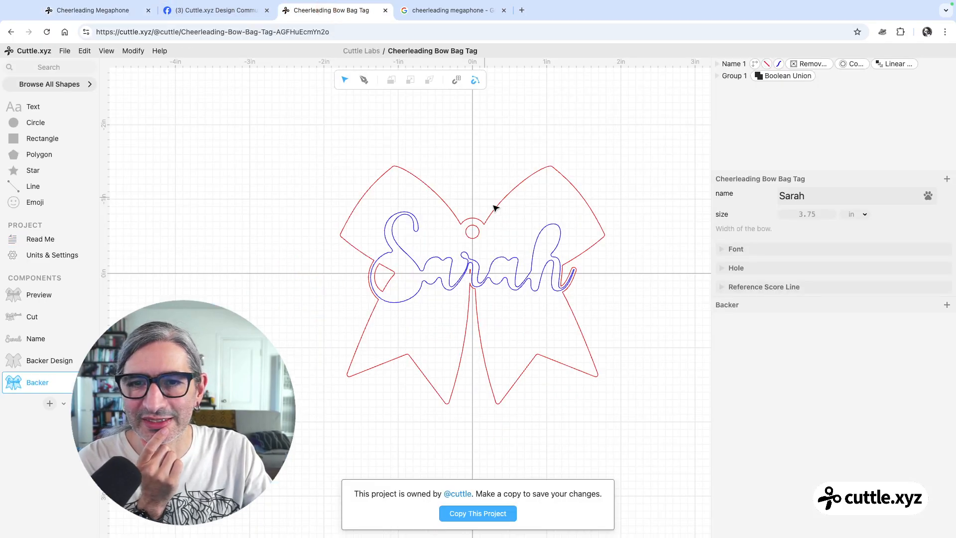
left_click(729, 268)
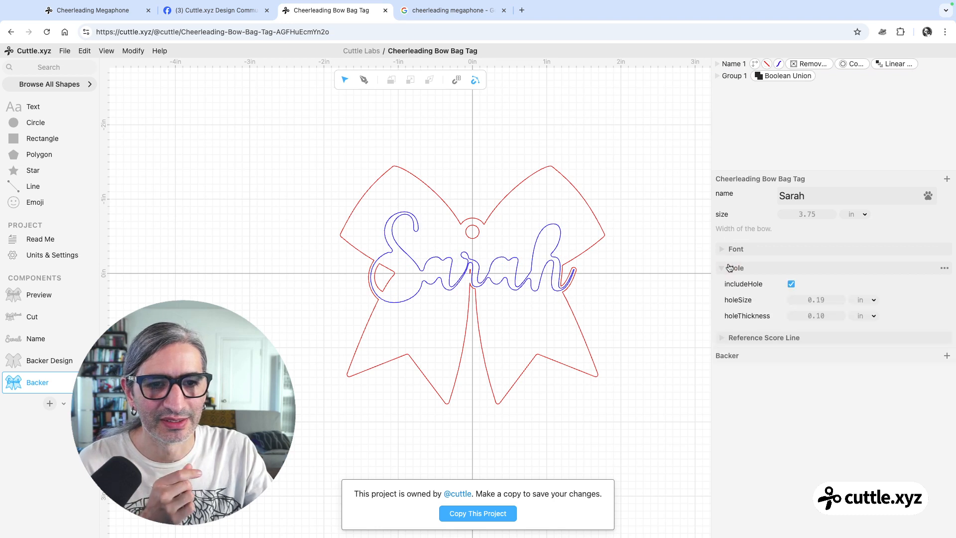
left_click(817, 316)
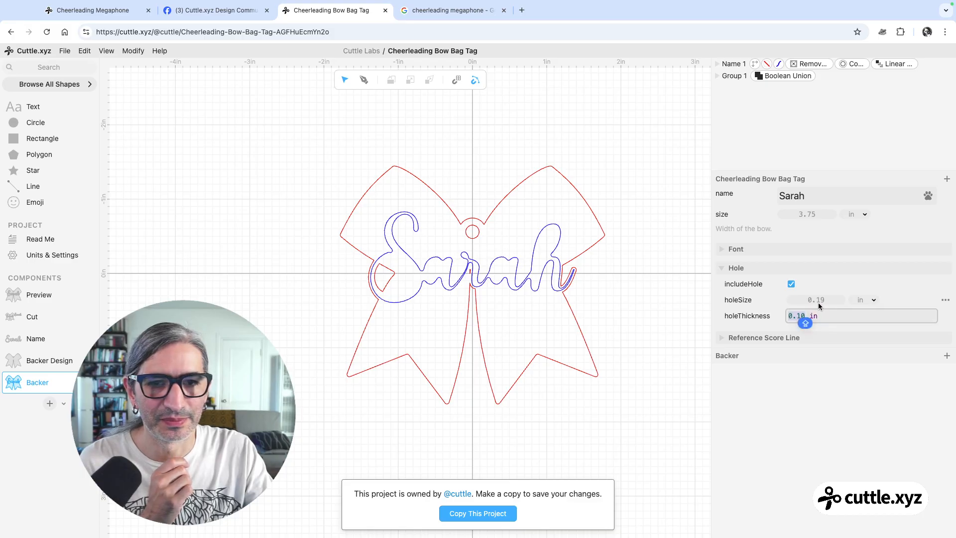
left_click(816, 299)
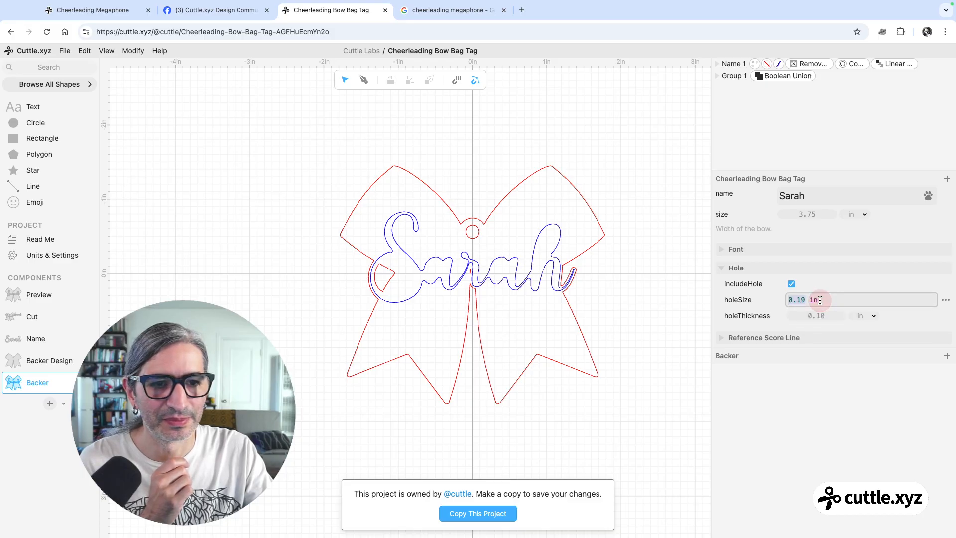
left_click(656, 294)
mouse_move(813, 299)
left_mouse_down()
mouse_move(823, 299)
mouse_move(815, 300)
left_mouse_up()
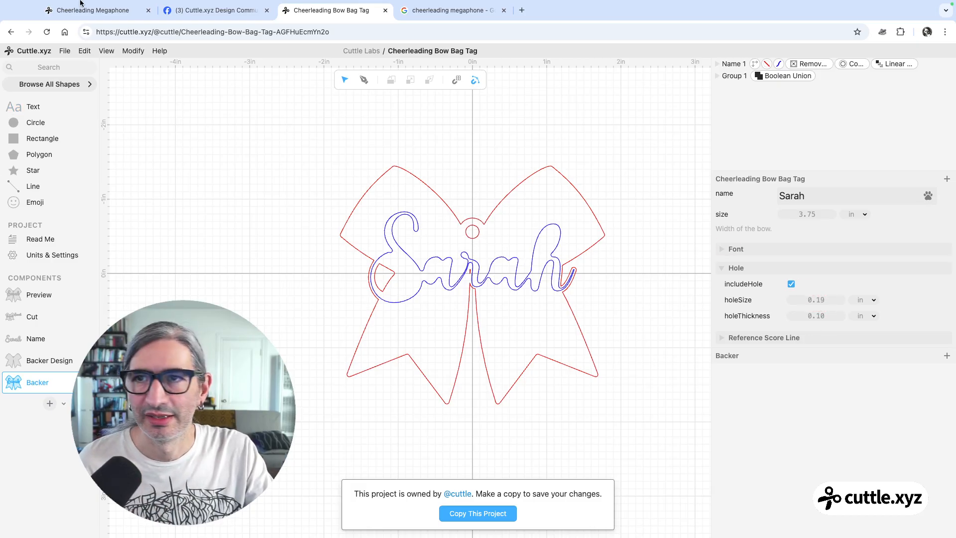
Step: Back in Cheerleading Megaphone, open the Megaphone component and turn off strokeResult on Group 1's Flatten modifier
left_click(89, 12)
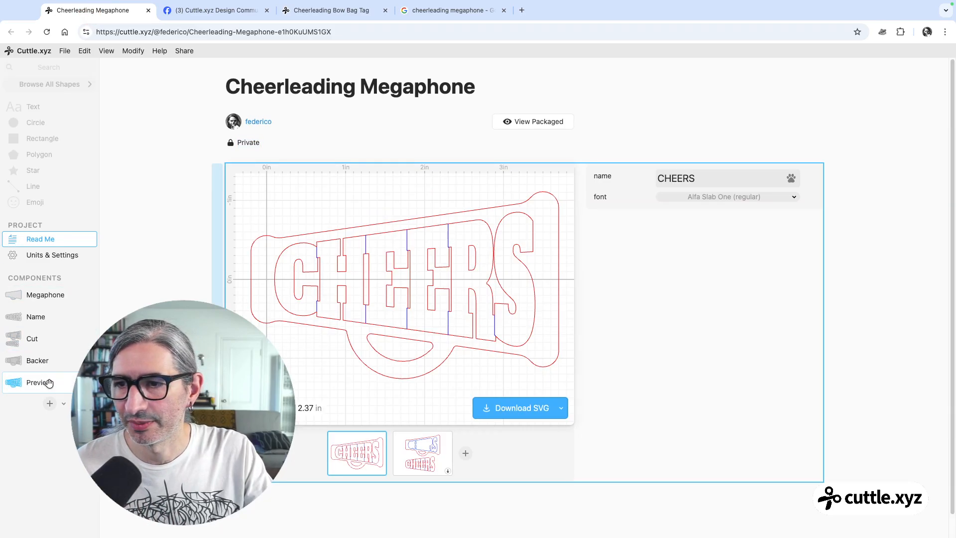
left_click(50, 295)
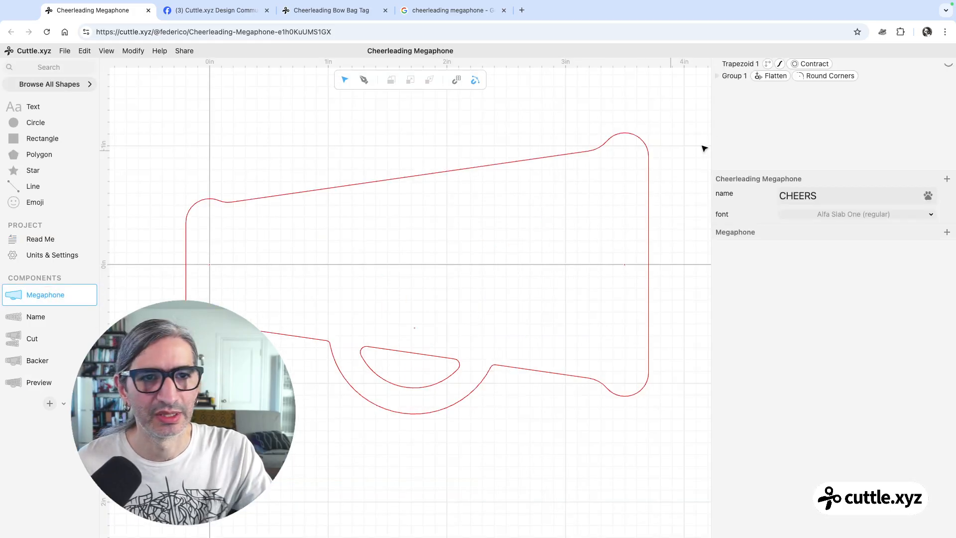
left_click(757, 78)
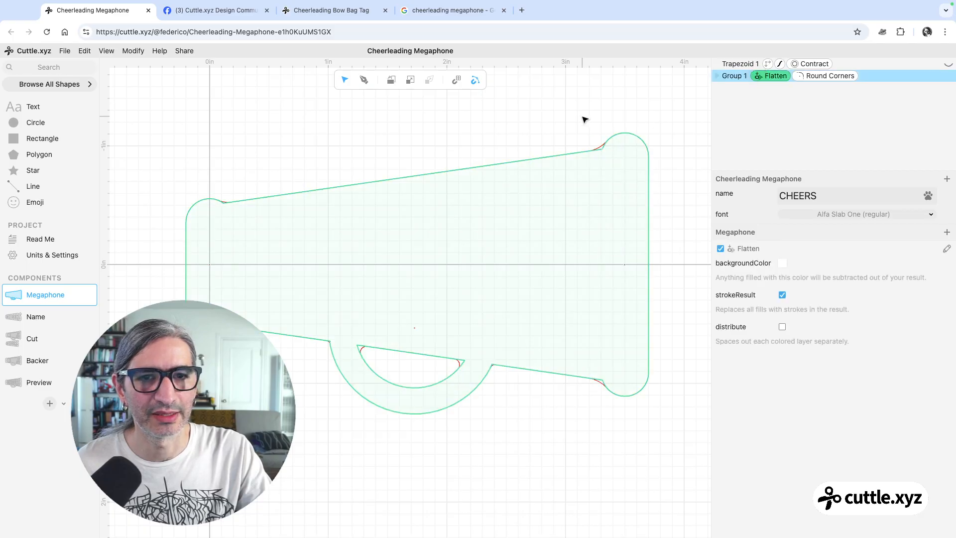
left_click(518, 118)
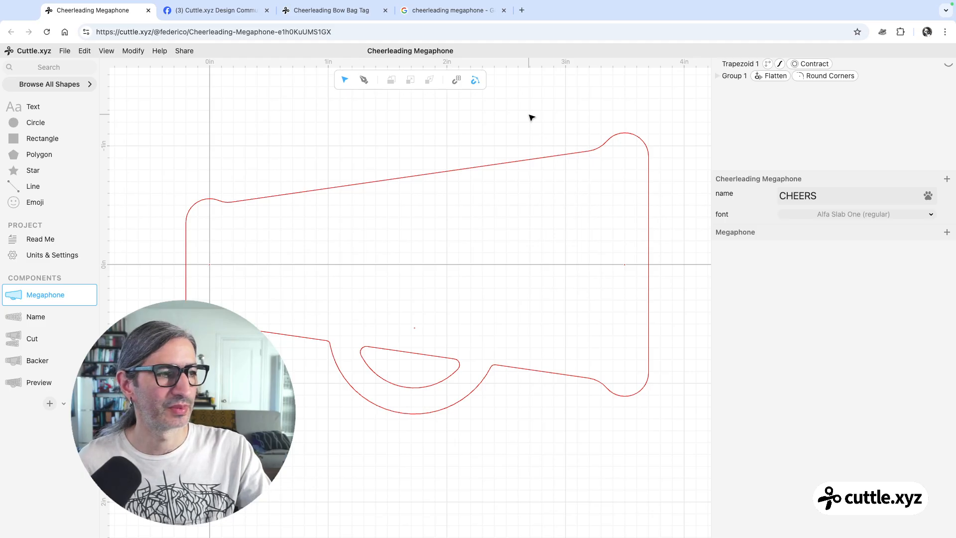
left_click(770, 75)
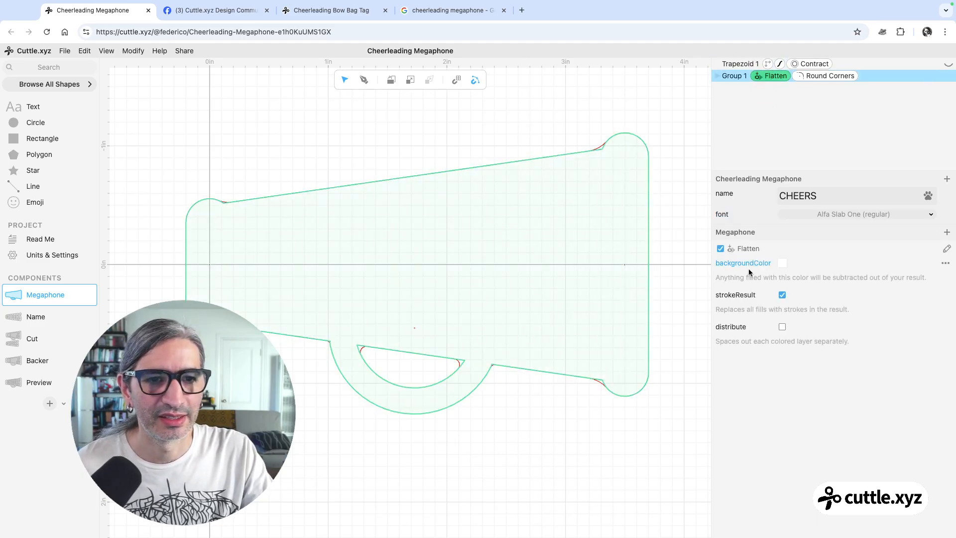
left_click(779, 296)
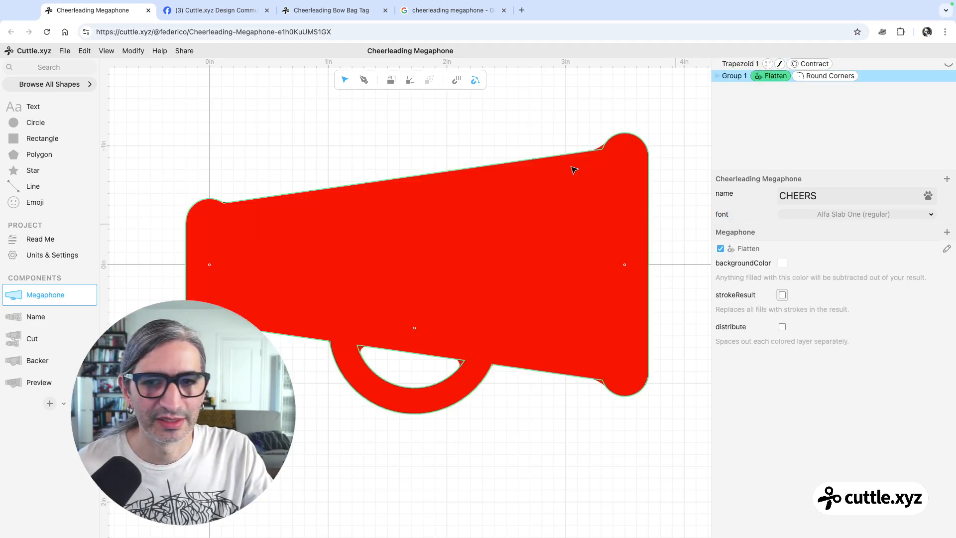
left_click(329, 138)
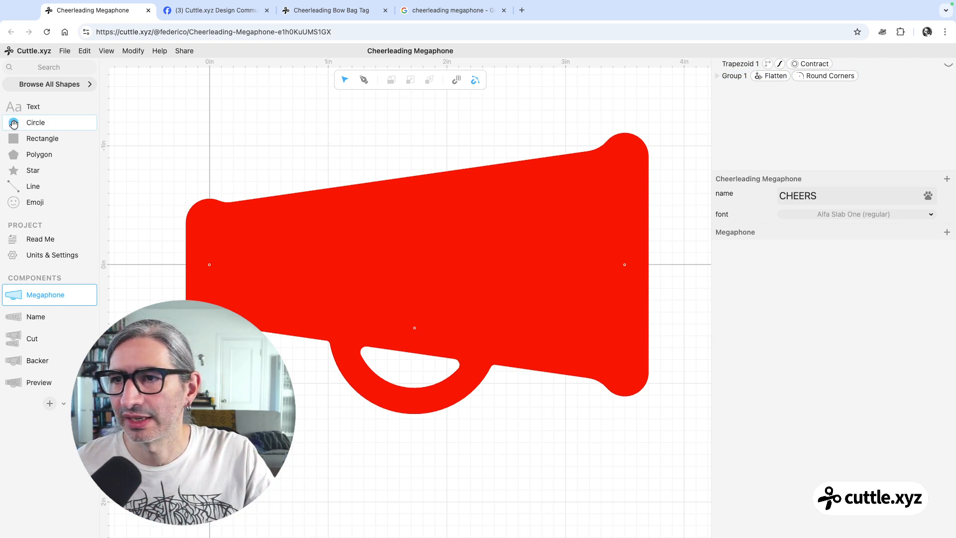
Step: Add a circle above the megaphone's narrow end, set its scale to 0.2 and give it a white fill
left_click_drag(14, 123, 245, 137)
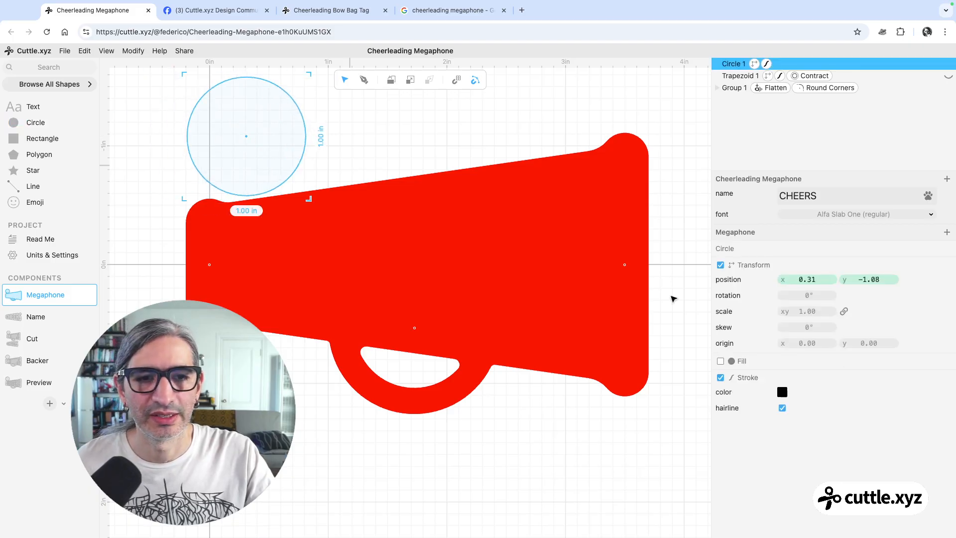
left_click(809, 313)
type("0")
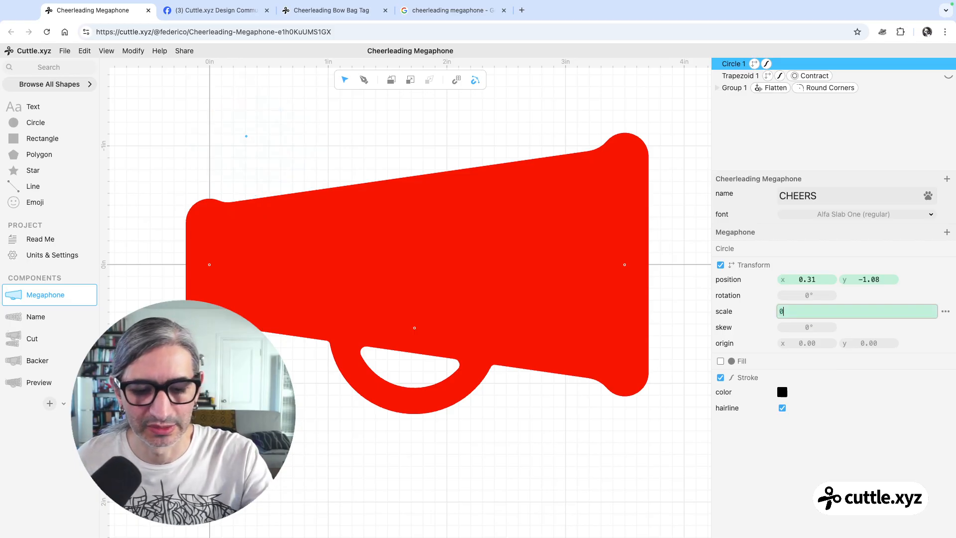
type(".2")
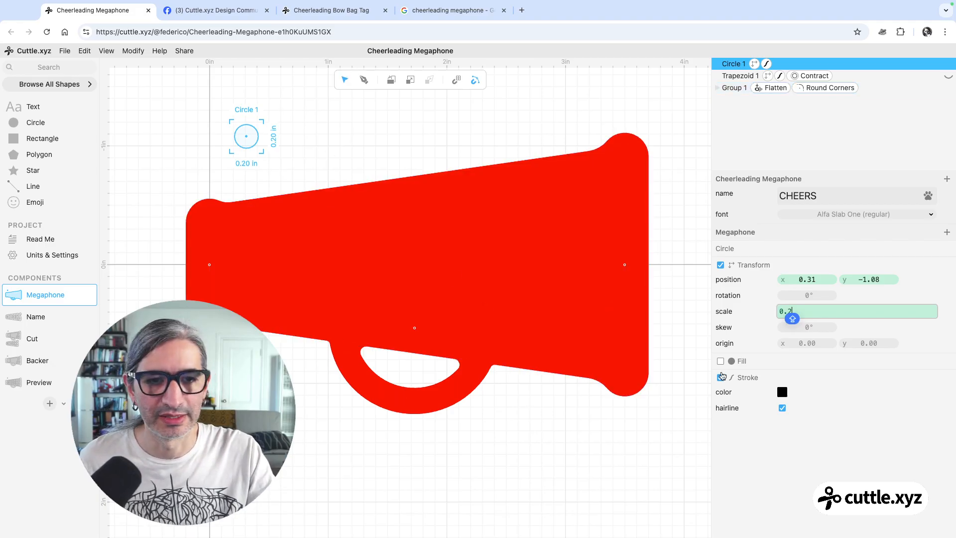
left_click(720, 360)
left_click(781, 391)
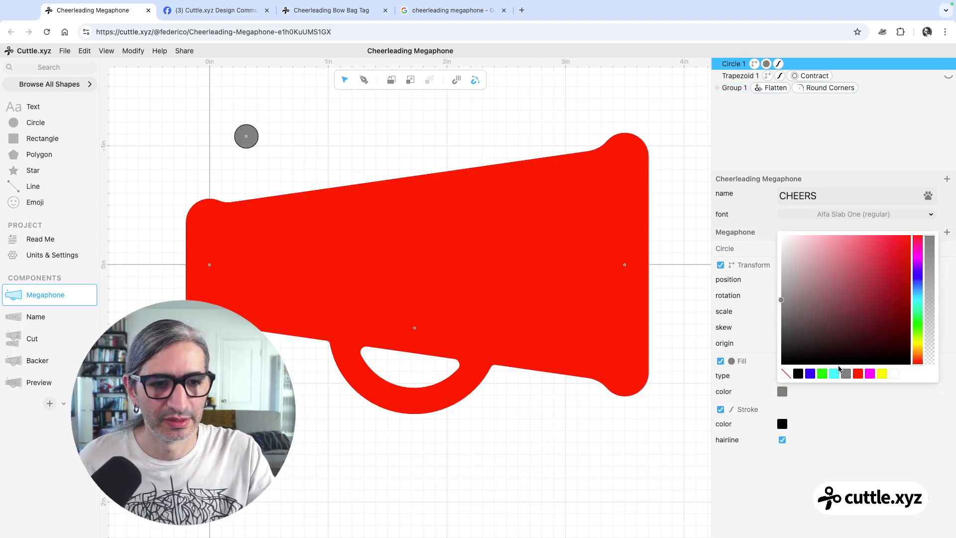
left_click(893, 373)
left_click(232, 97)
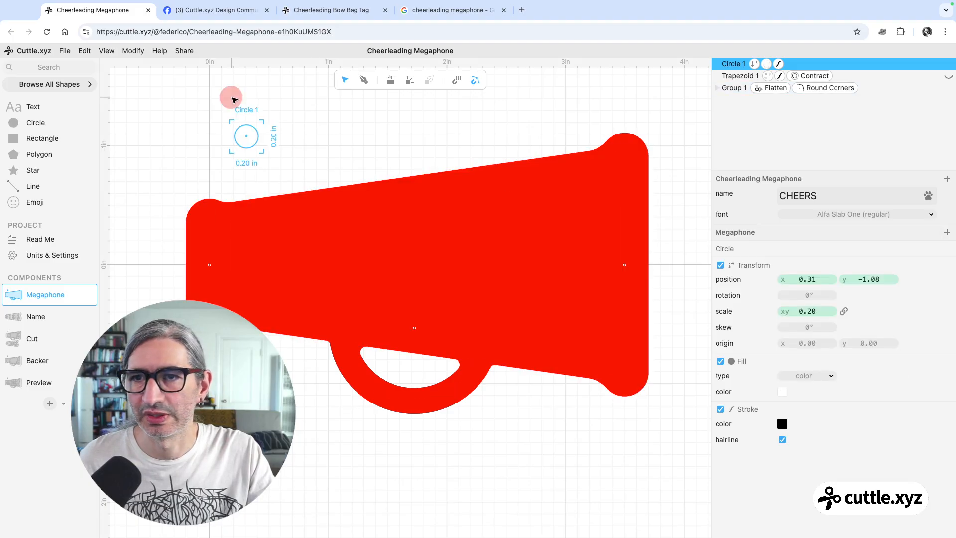
Step: Position the white circle in the upper corner of the megaphone's narrow end, at about y -0.37, and nudge it slightly left
left_click_drag(246, 136, 209, 223)
left_click(239, 121)
left_click(220, 215)
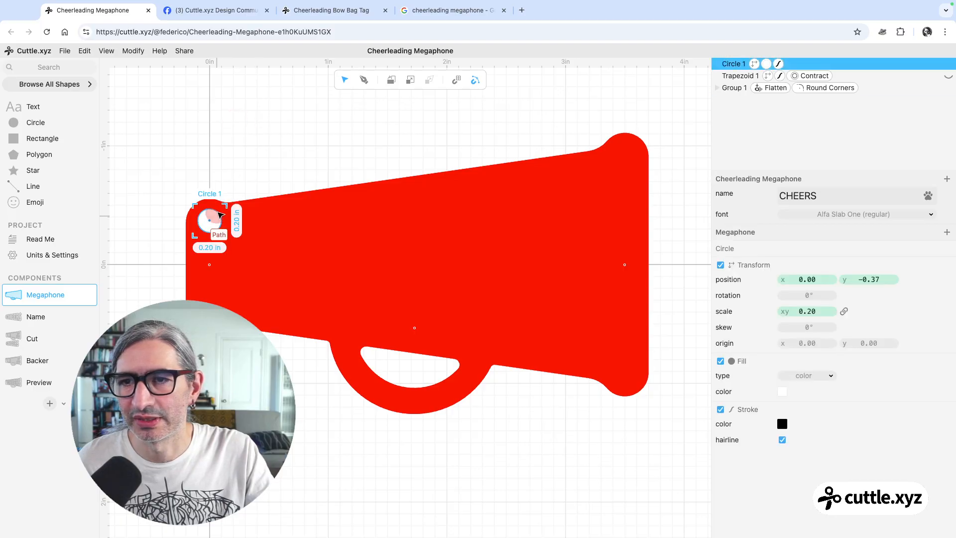
key("Left")
key("Left")
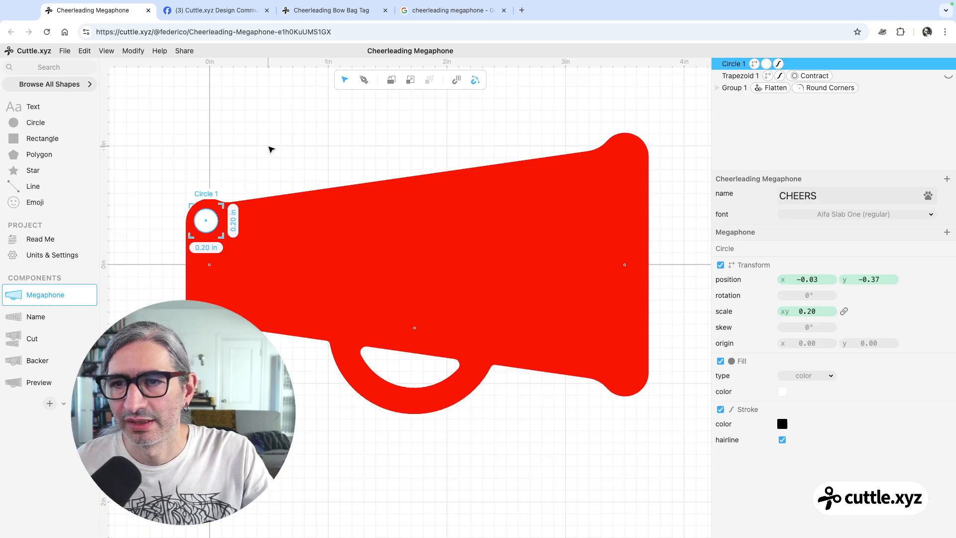
left_click(270, 149)
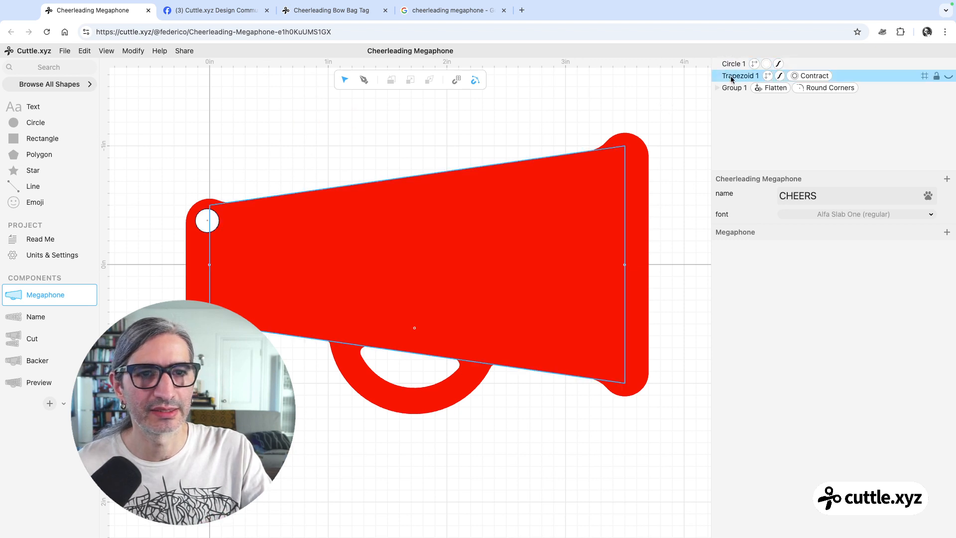
Step: Expand Group 1 and move Circle 1 into it, above Arc From Three Points 1, so the hole is part of the Flatten
left_click(768, 89)
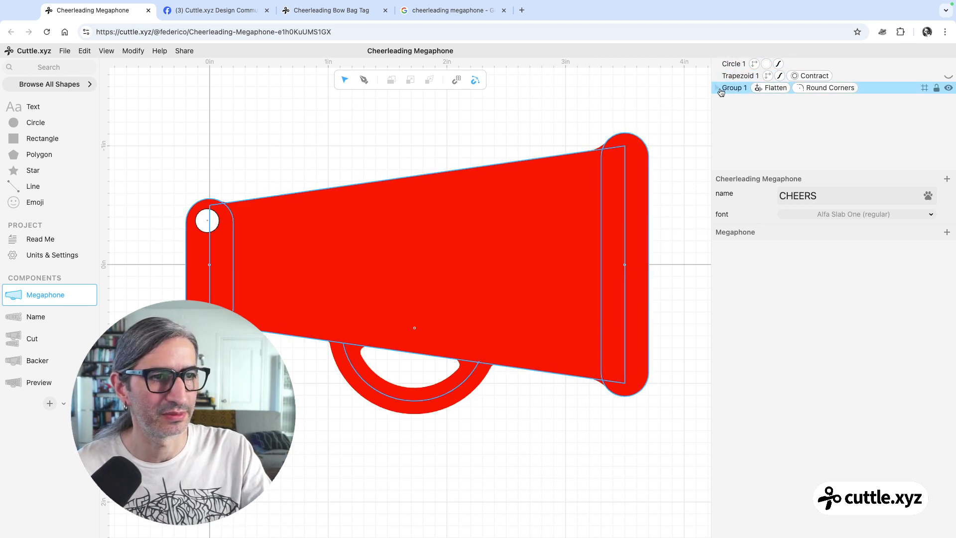
left_click(717, 89)
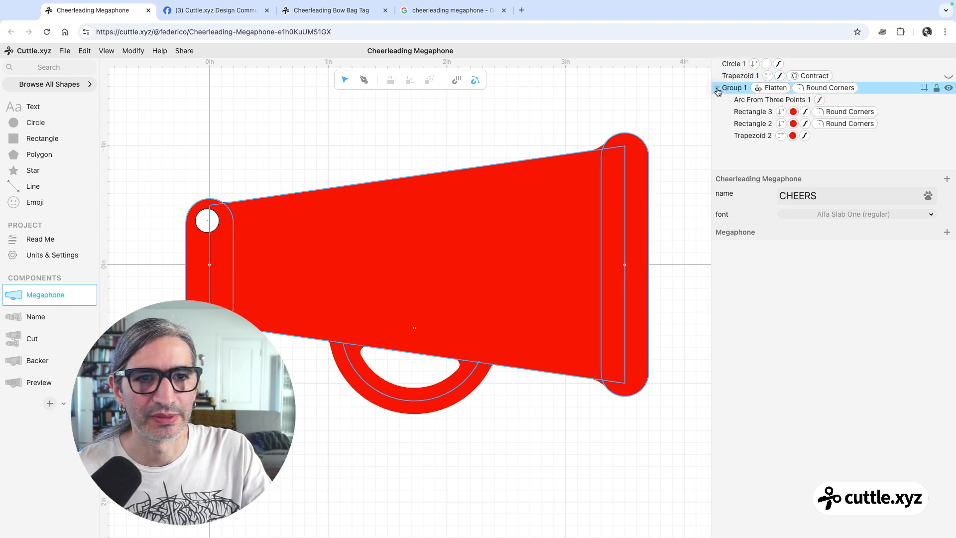
left_click_drag(727, 67, 741, 95)
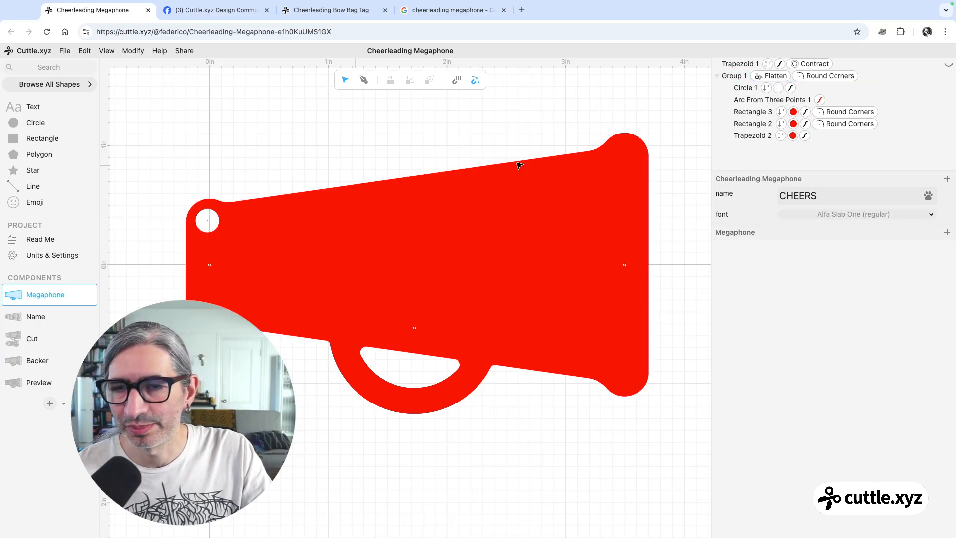
Step: Turn strokeResult back on for Group 1's Flatten and check the hole in the Preview component and on the Read Me page
left_click(760, 76)
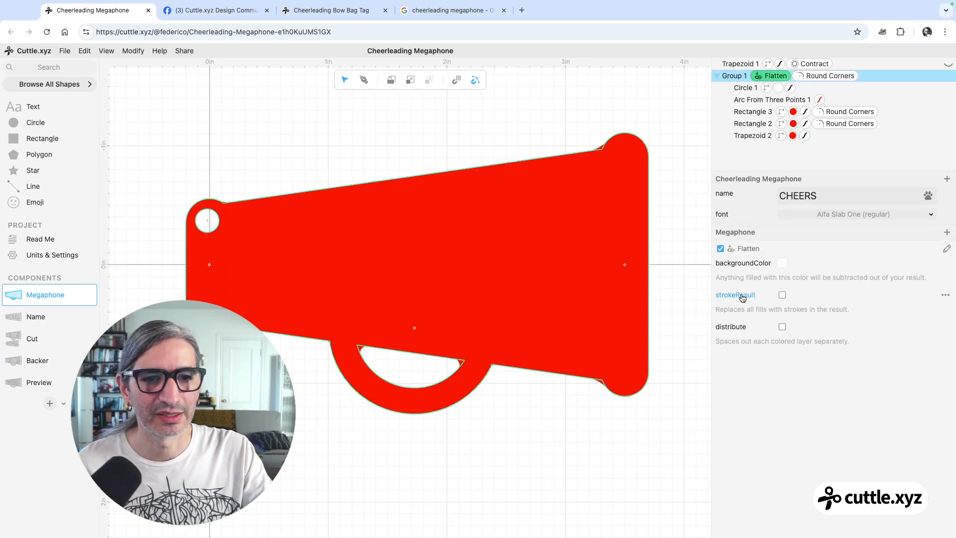
left_click(782, 295)
left_click(212, 151)
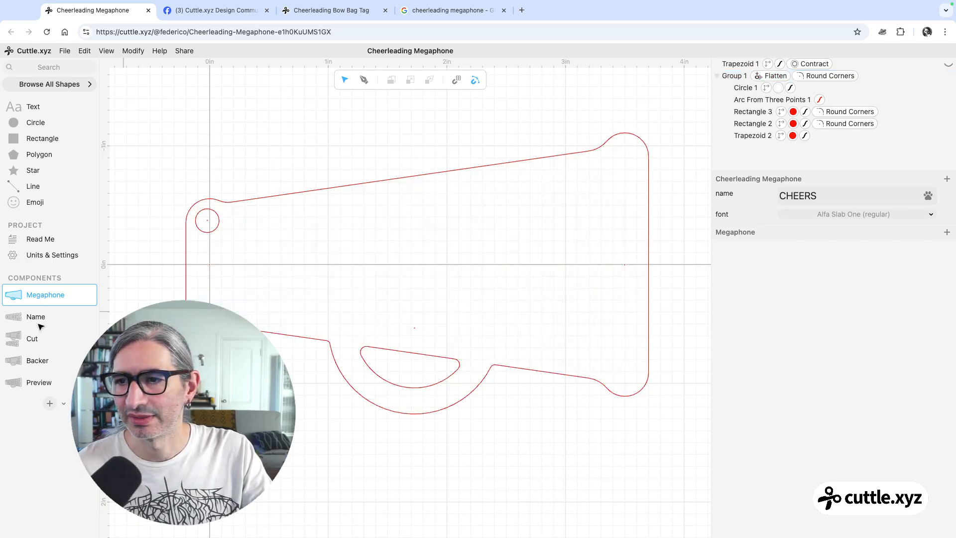
left_click(38, 382)
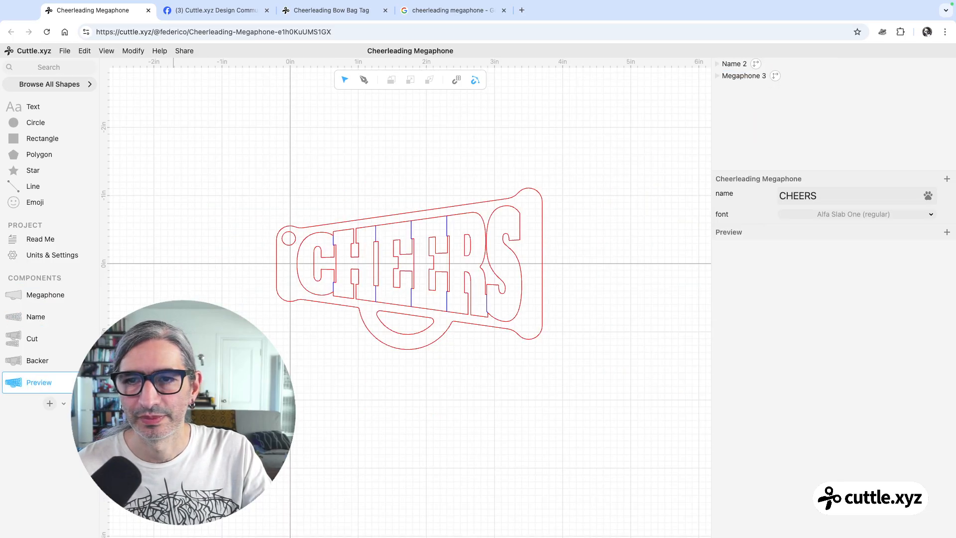
left_click(64, 239)
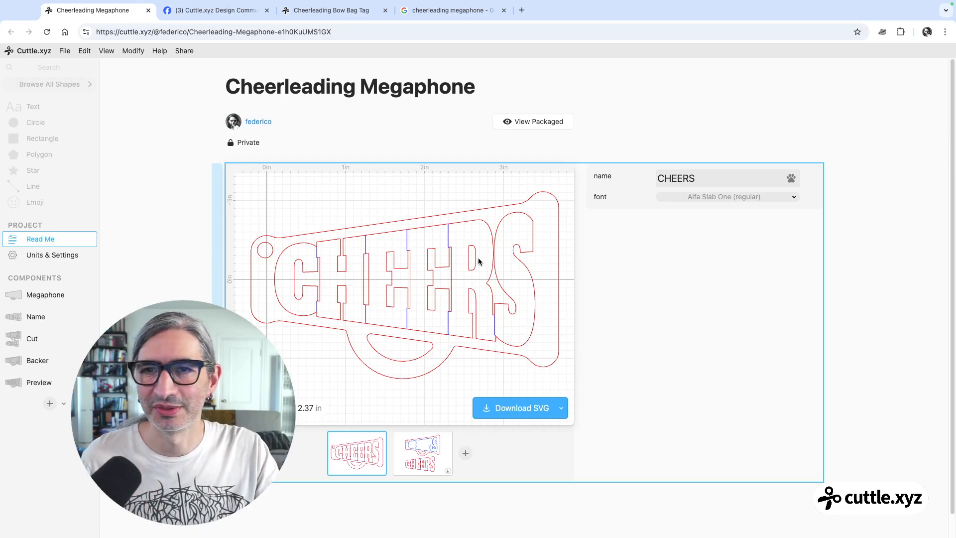
Step: Reorder the project's components as Preview, Cut, Name, Backer, Megaphone
left_click(48, 296)
mouse_move(47, 295)
left_mouse_down()
mouse_move(49, 386)
mouse_move(37, 295)
left_mouse_up()
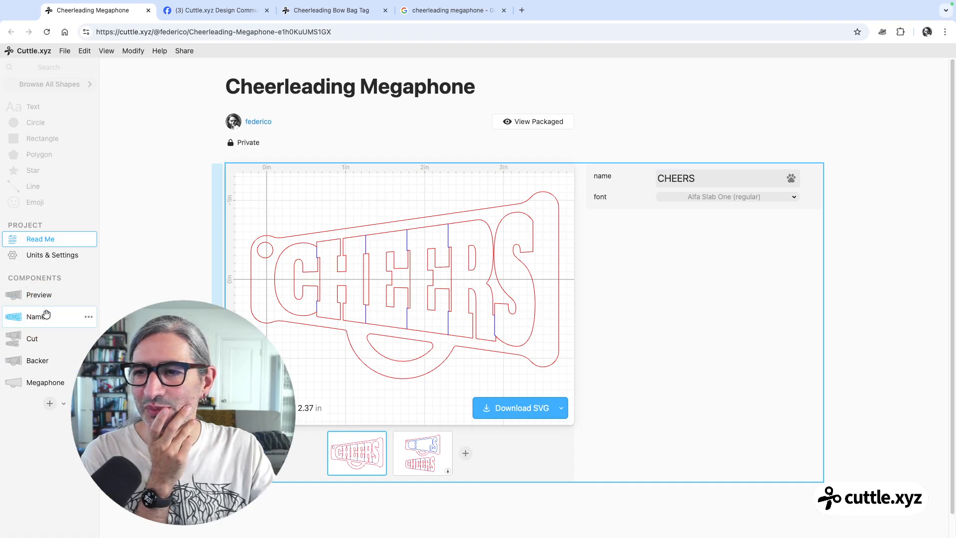
left_click_drag(36, 338, 34, 310)
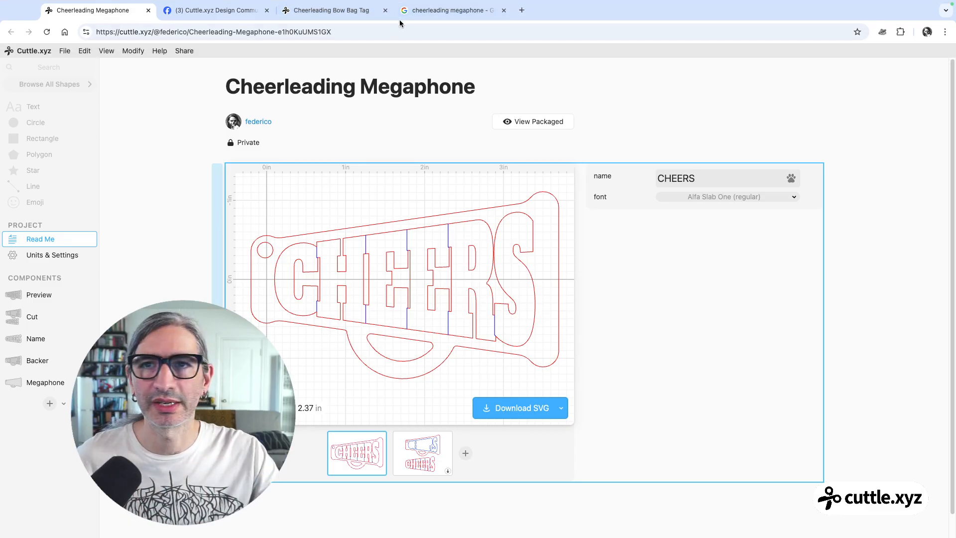
Step: Leave the Bow Bag Tag project for the Sports templates, open Basketball Bag Tag and view its embedded design and parameters
left_click(339, 11)
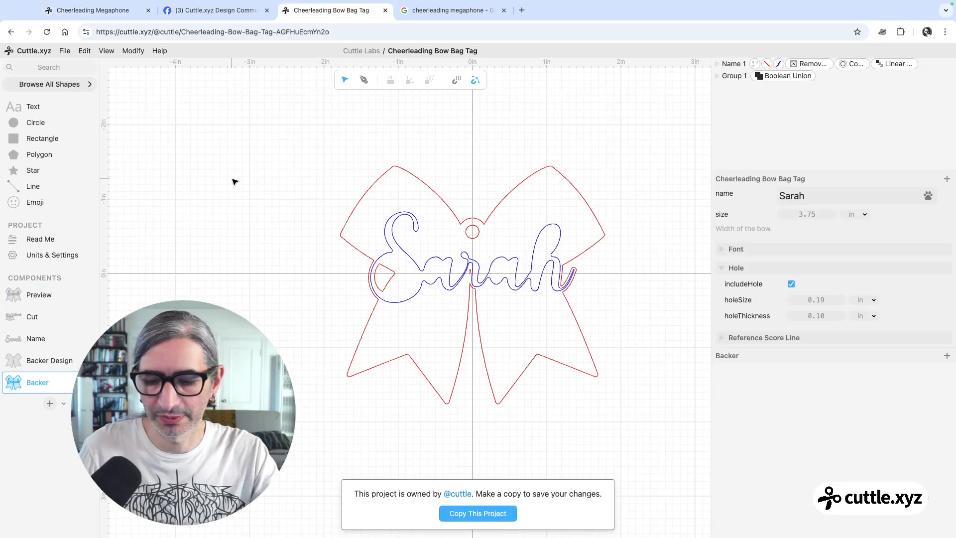
key("alt+Left")
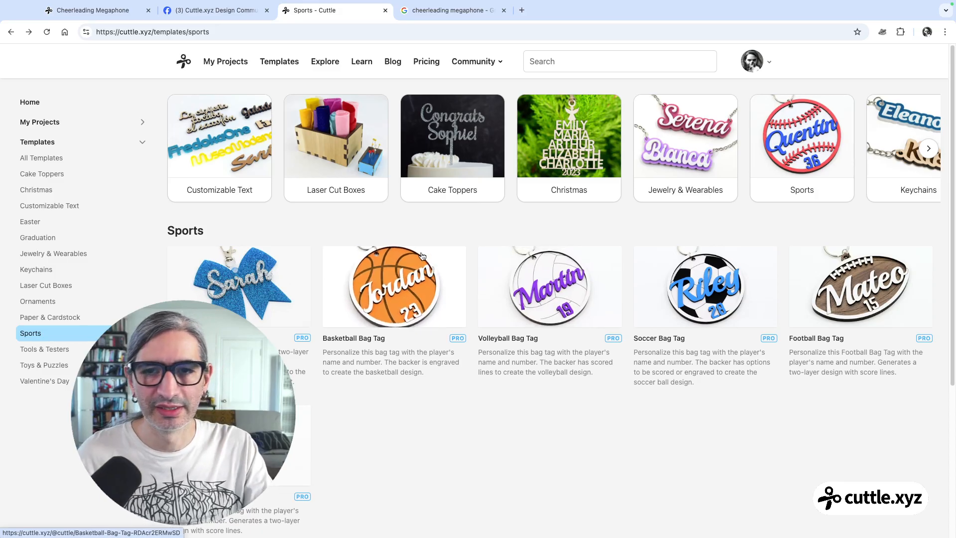
left_click(411, 297)
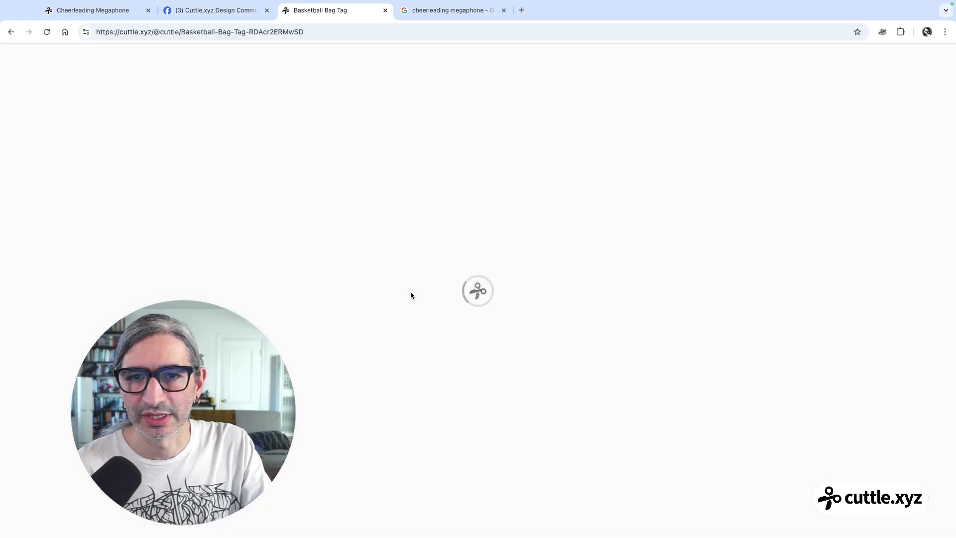
scroll(425, 282, "down", 3)
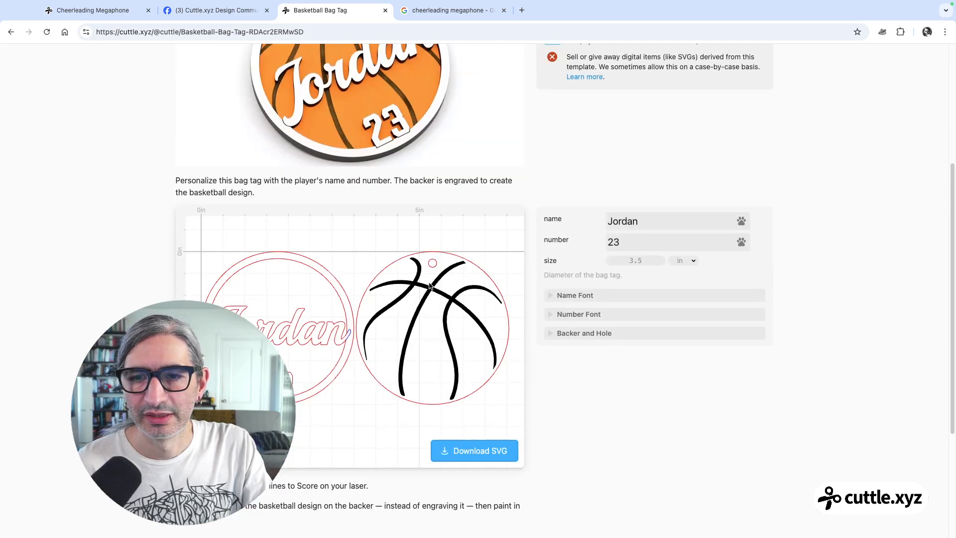
Step: View the Basketball Bag Tag's product photo and return to the Cheerleading Megaphone project
scroll(429, 260, "up", 2)
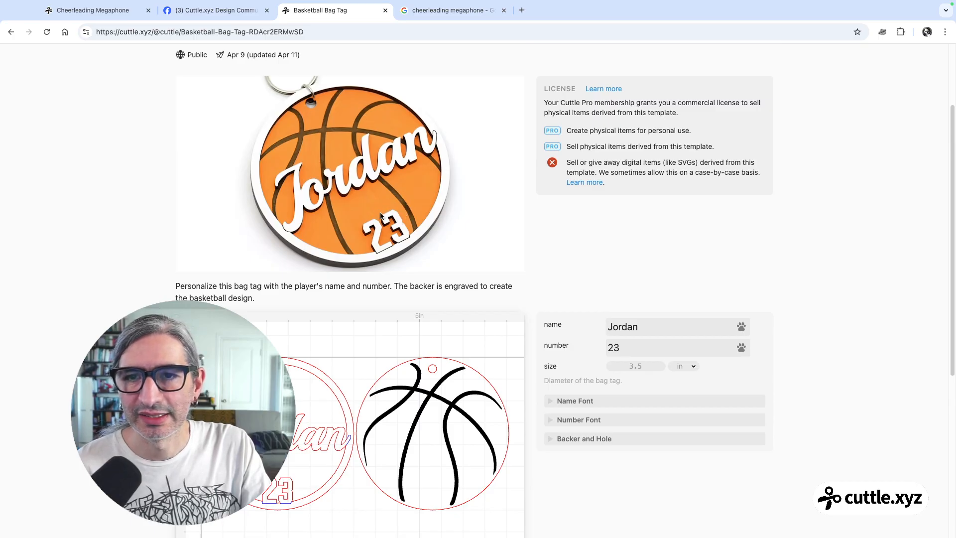
left_click(489, 240)
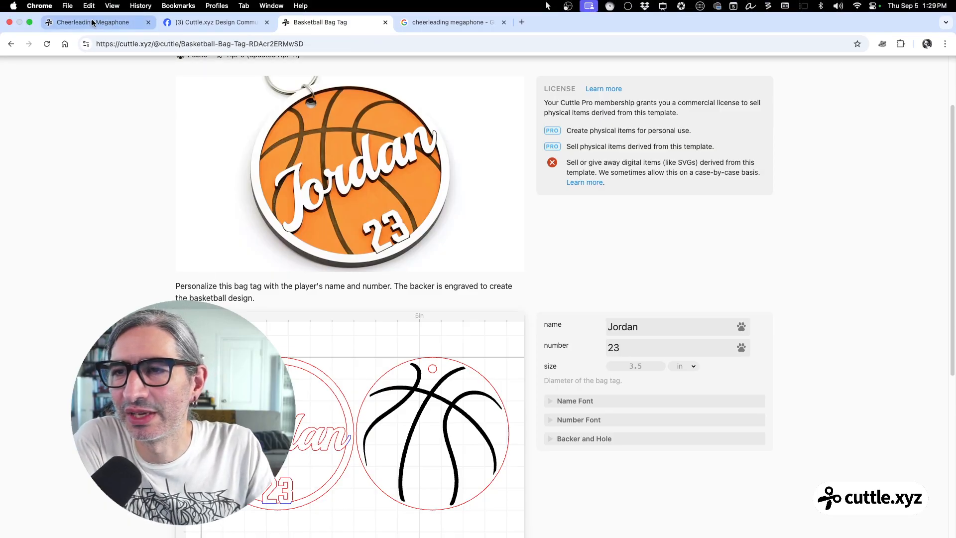
left_click(93, 18)
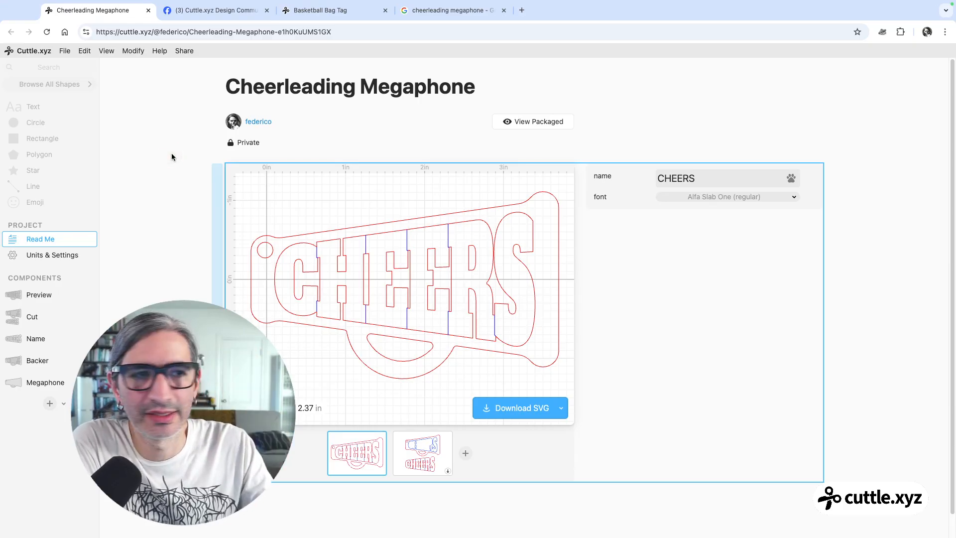
Step: Review the Name, Backer and Megaphone components of the project and open the Preview component
left_click(36, 339)
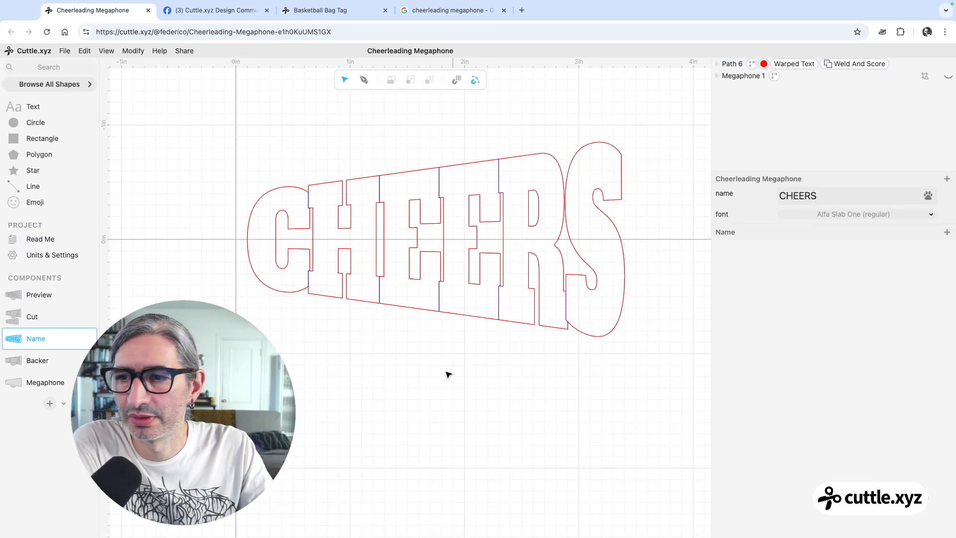
left_click(43, 360)
left_click(43, 382)
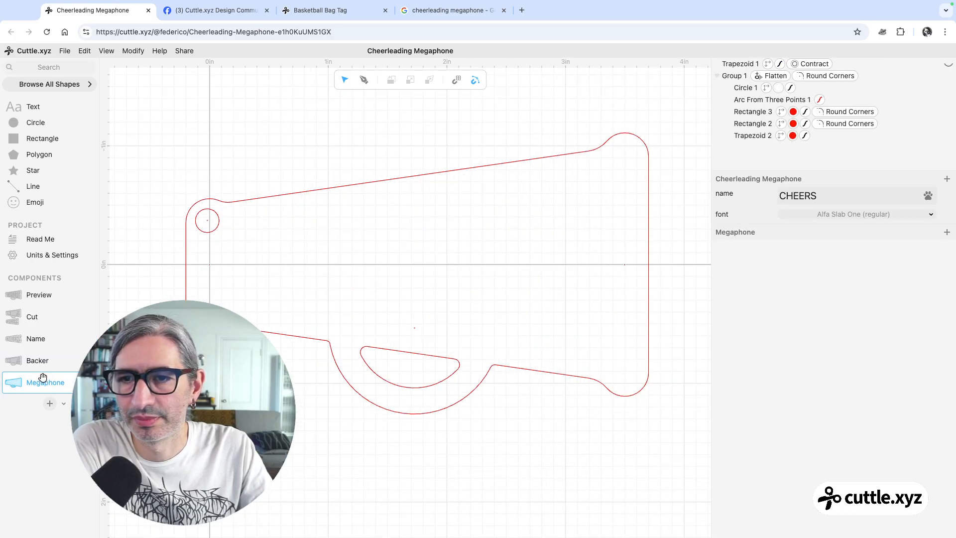
left_click(40, 360)
left_click(50, 293)
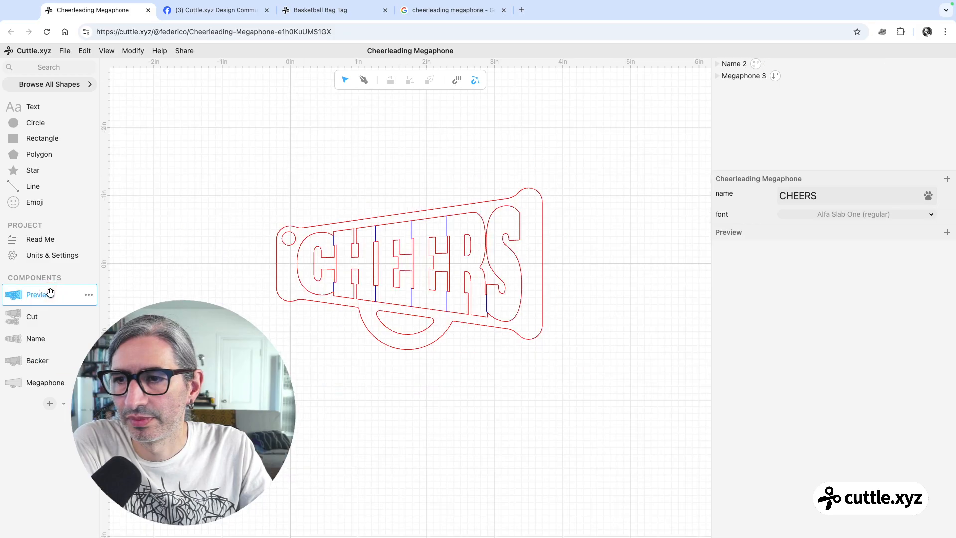